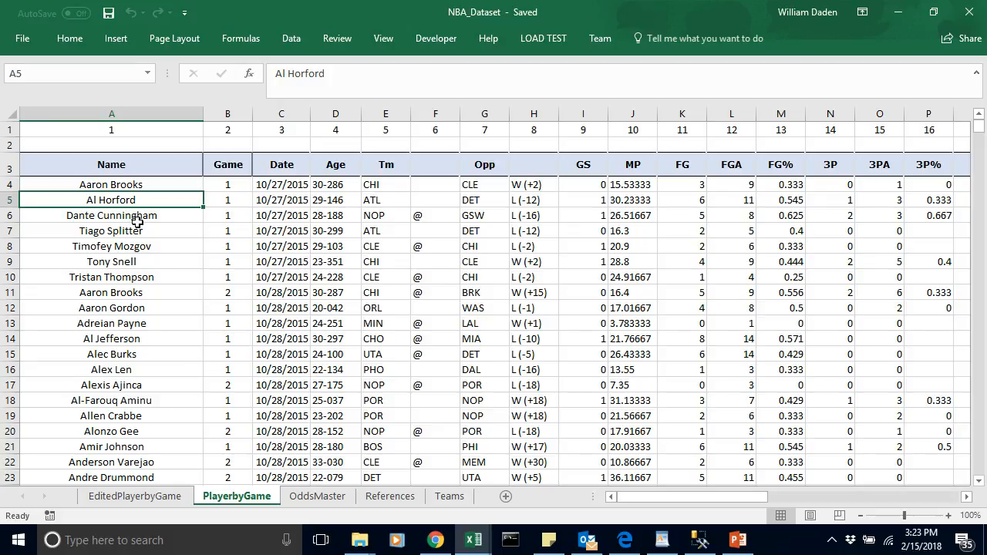
Step: Check the last record of the Name column and of the Date column in the PlayerbyGame sheet, returning to row 4 each time
click(120, 185)
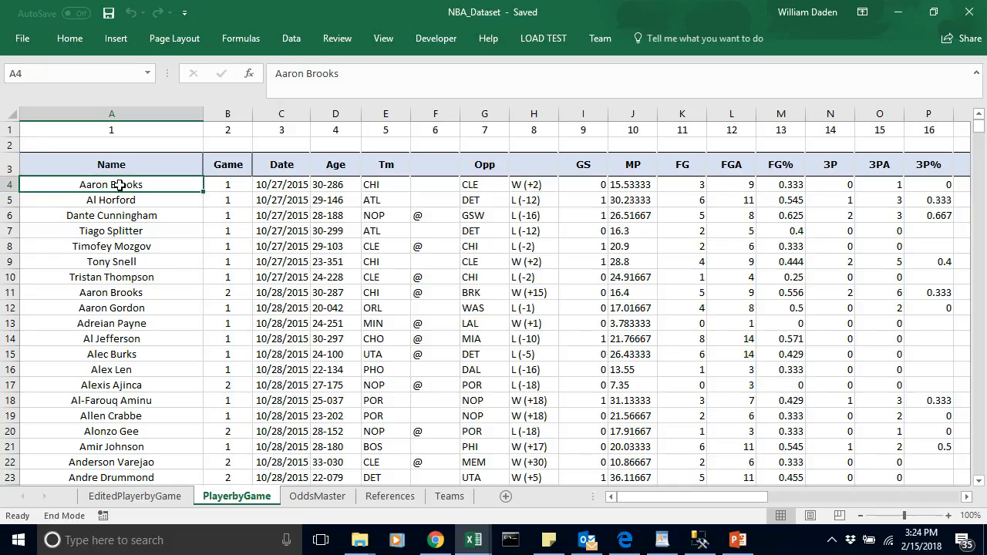
key(ctrl+Down)
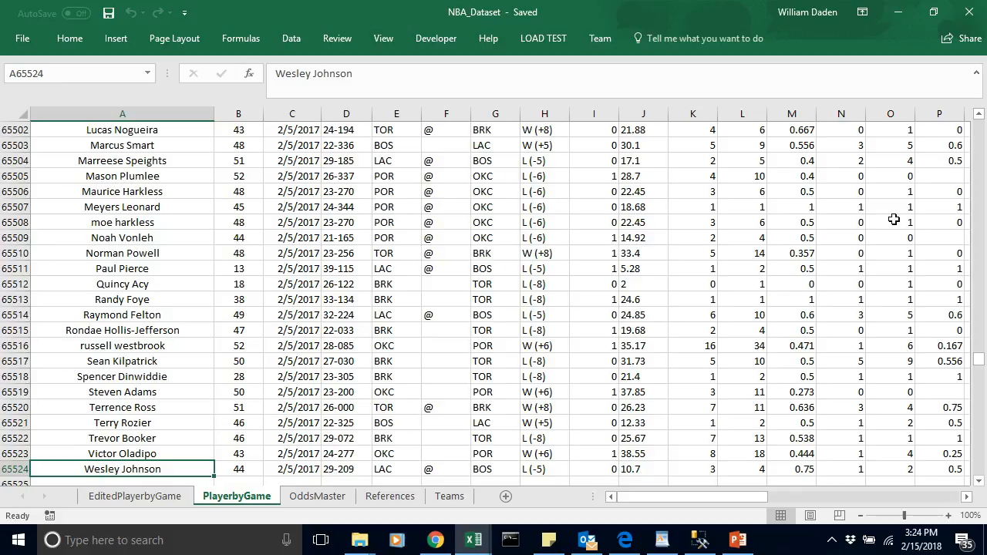
drag(979, 366, 978, 124)
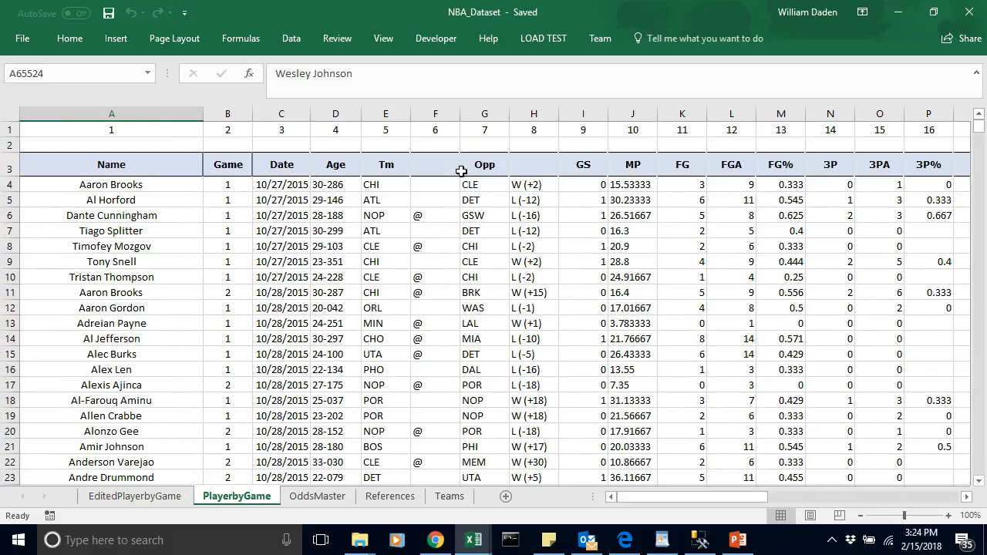
click(124, 186)
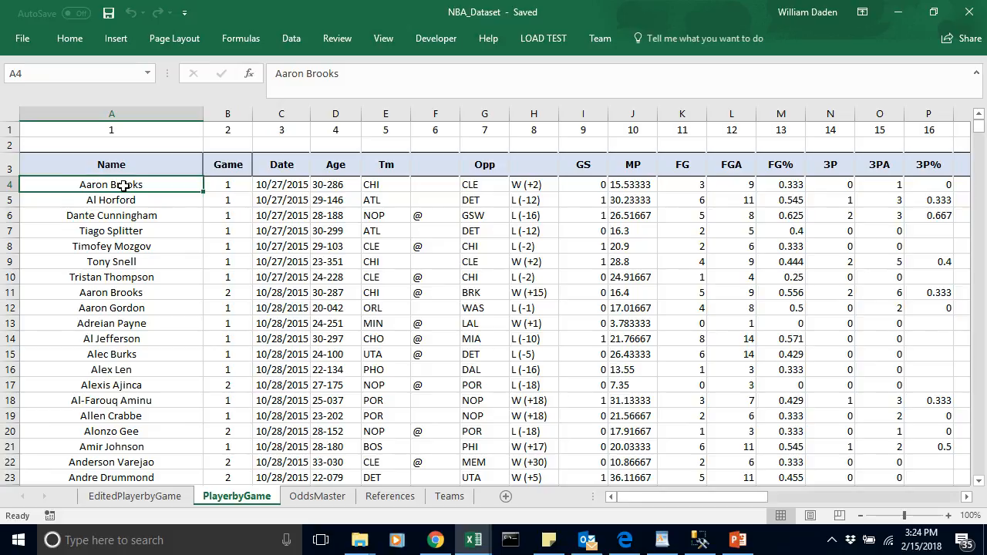
key(Right)
key(Right)
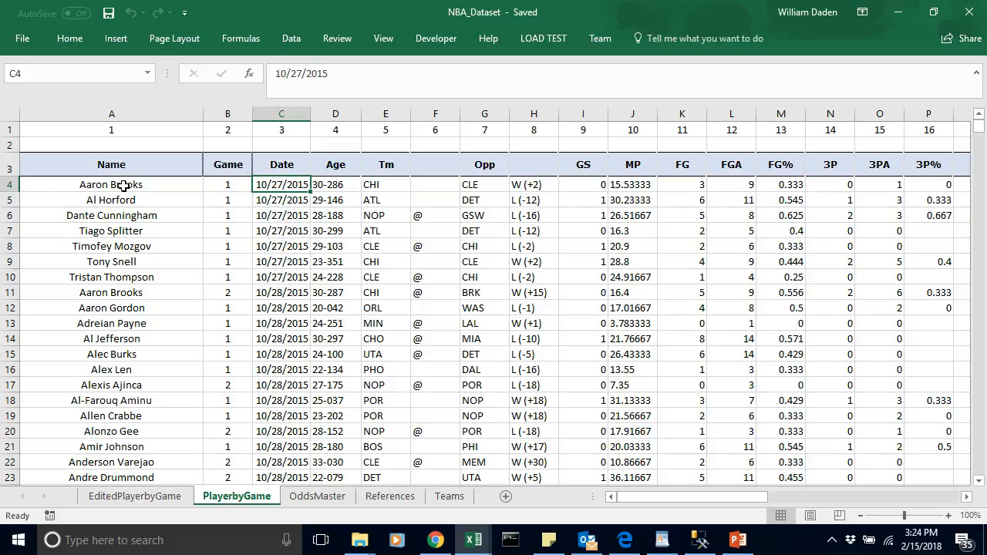
key(End)
key(Down)
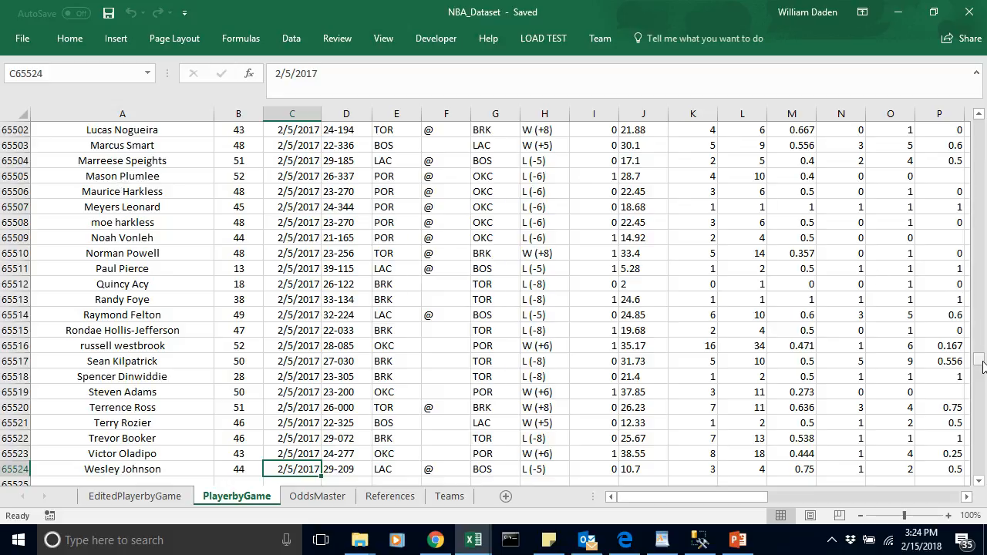
drag(982, 362, 983, 124)
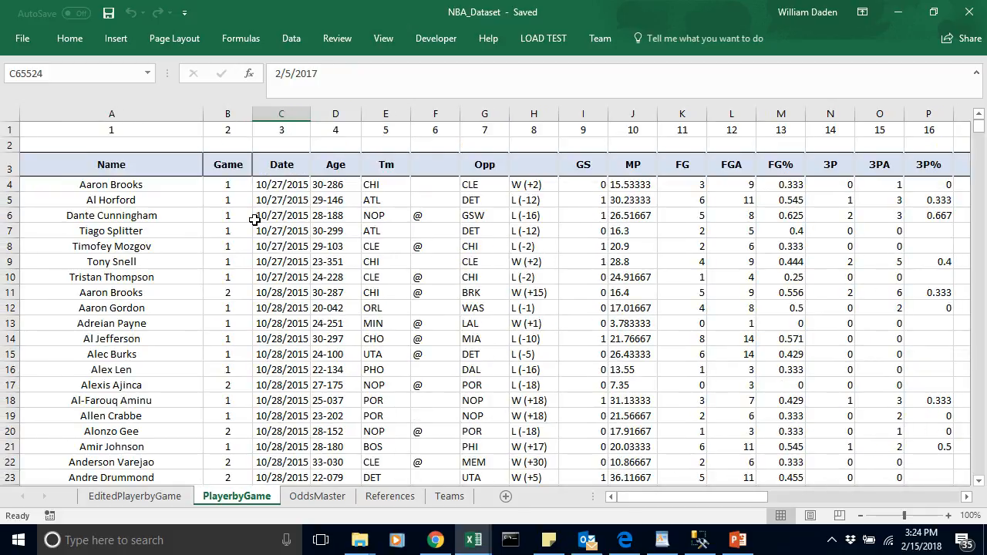
click(274, 185)
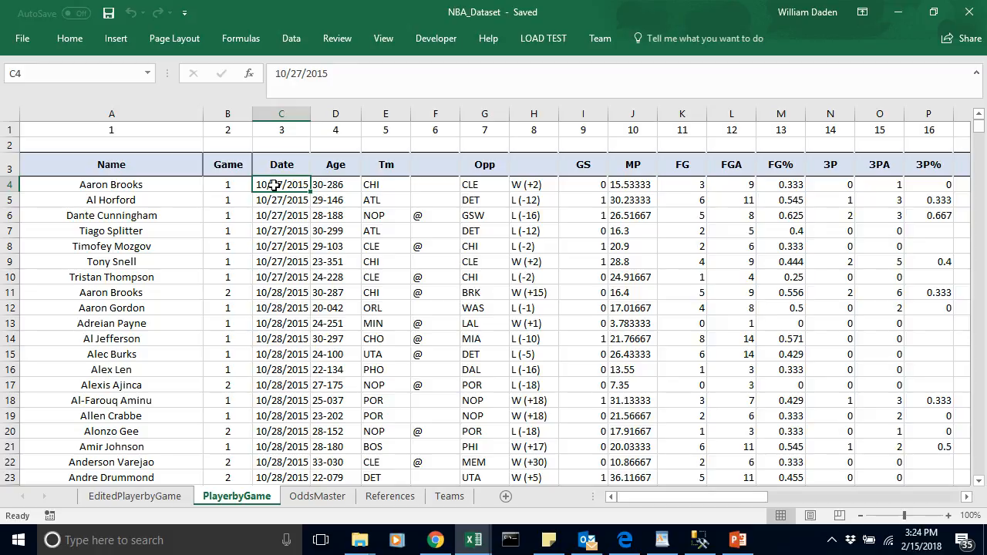
Step: Examine the first player record in row 4 across the game and shooting fields, from Date to 3P%
key(Right)
key(Right)
key(Right)
key(Right)
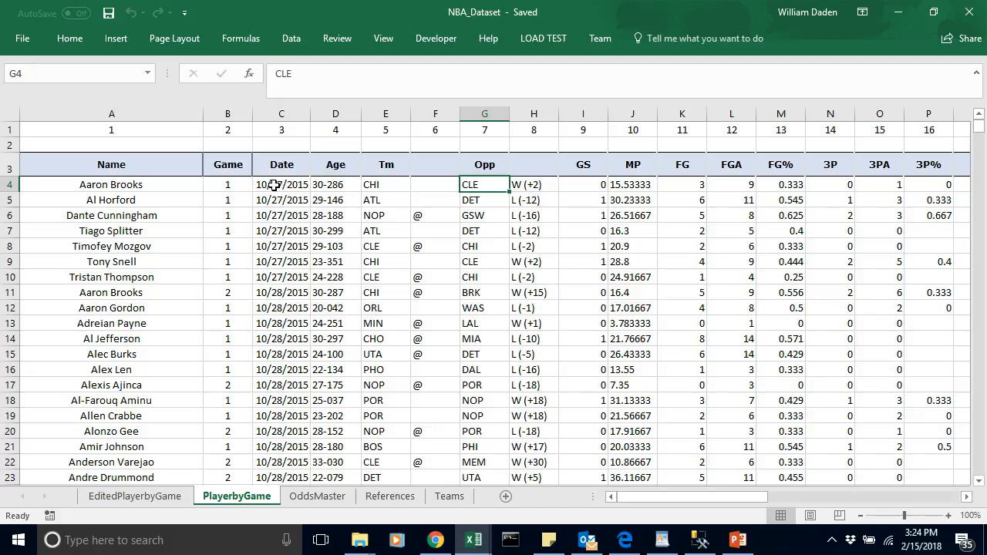
key(Left)
key(Left)
key(Left)
key(Left)
key(Left)
key(Left)
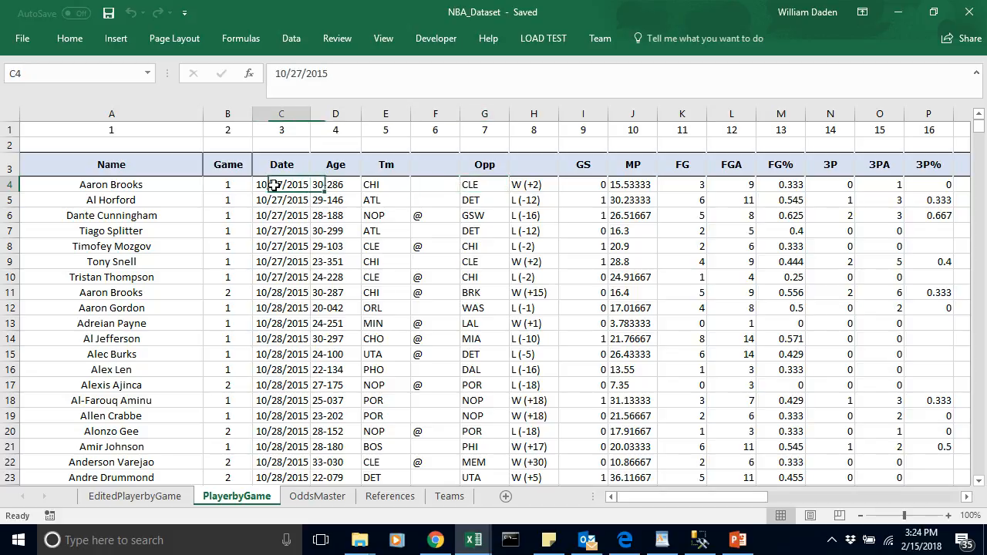
key(Right)
key(Right)
key(Right)
key(Right)
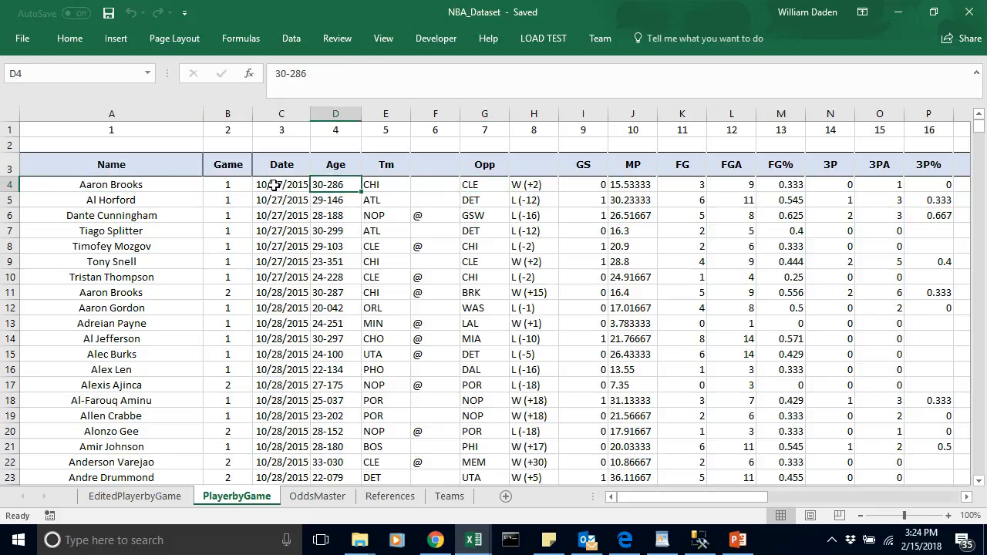
key(Right)
key(Right)
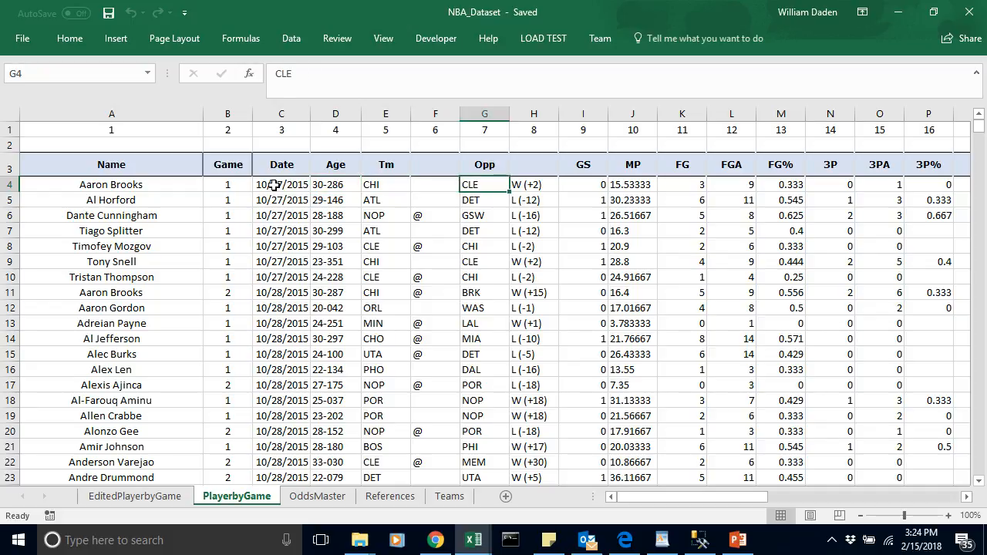
key(Right)
key(Right)
key(Right)
key(Right)
key(Right)
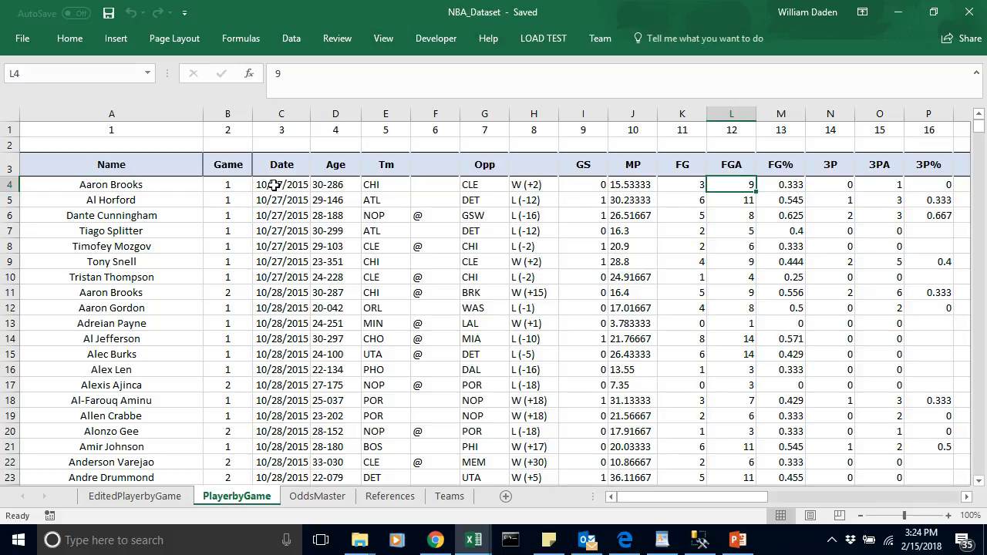
key(Left)
key(Left)
key(Right)
Step: Examine the remaining fields of row 4 beyond 3P%, up to the team points and point-difference columns
key(Right)
key(Right)
key(Right)
key(Right)
key(Right)
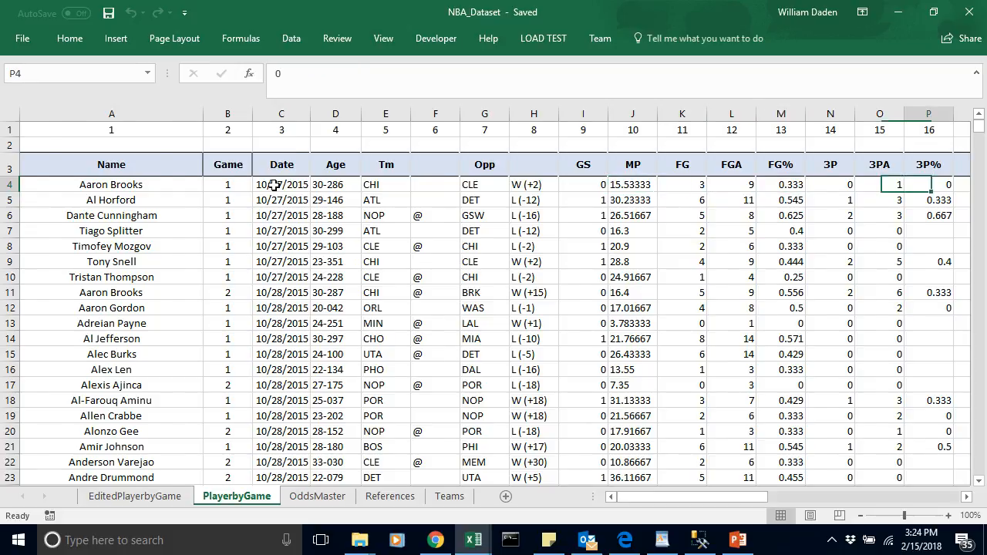
key(Right)
key(Right)
key(Right)
key(Right)
key(Right)
key(Right)
key(Right)
key(Right)
key(Right)
key(Right)
key(Right)
key(Right)
key(Right)
key(Right)
key(Right)
key(Right)
key(Right)
key(Right)
key(Right)
key(Right)
key(Right)
key(Right)
key(Right)
key(Right)
key(Right)
key(Right)
key(Right)
key(Left)
key(Left)
key(Left)
key(Left)
key(Left)
key(Left)
key(Left)
key(Left)
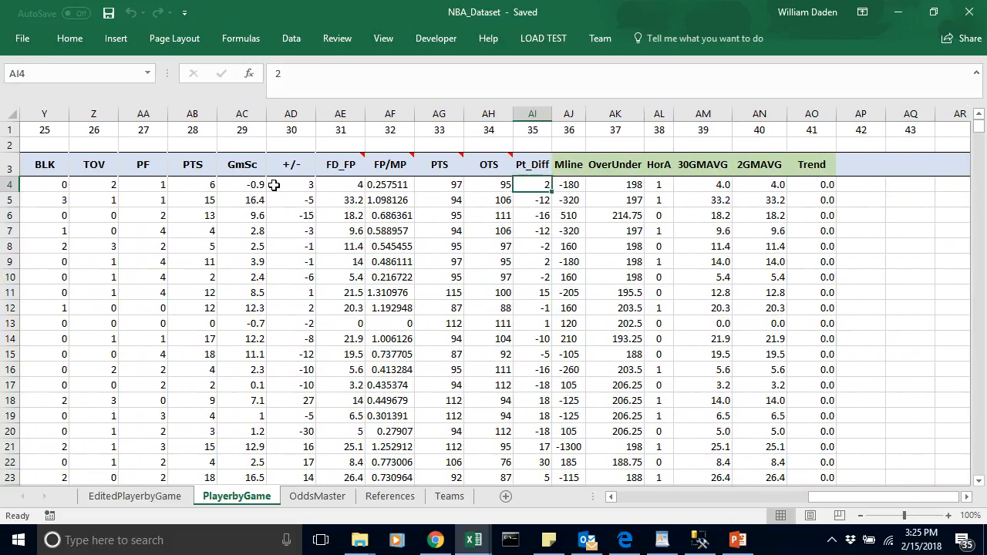
key(Left)
key(Left)
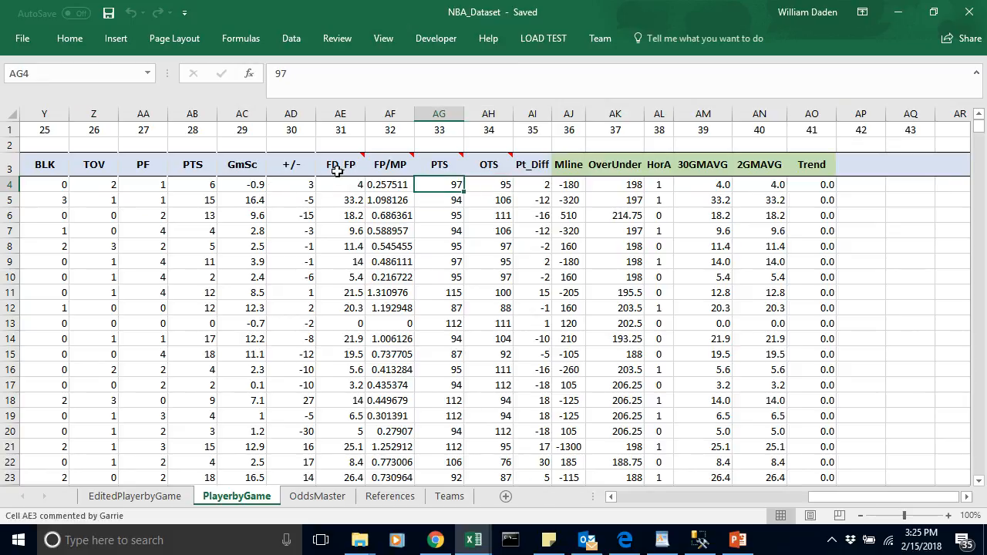
Step: Read the comment on the FD_FP header and inspect the 30GMAVG and 2GMAVG headers and the first 30GMAVG value
mouse_move(337, 171)
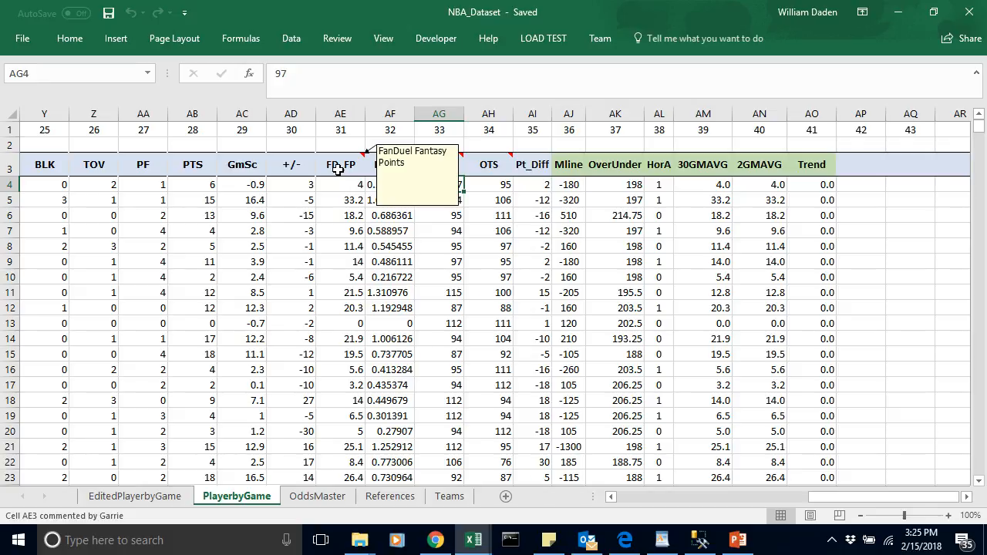
click(337, 170)
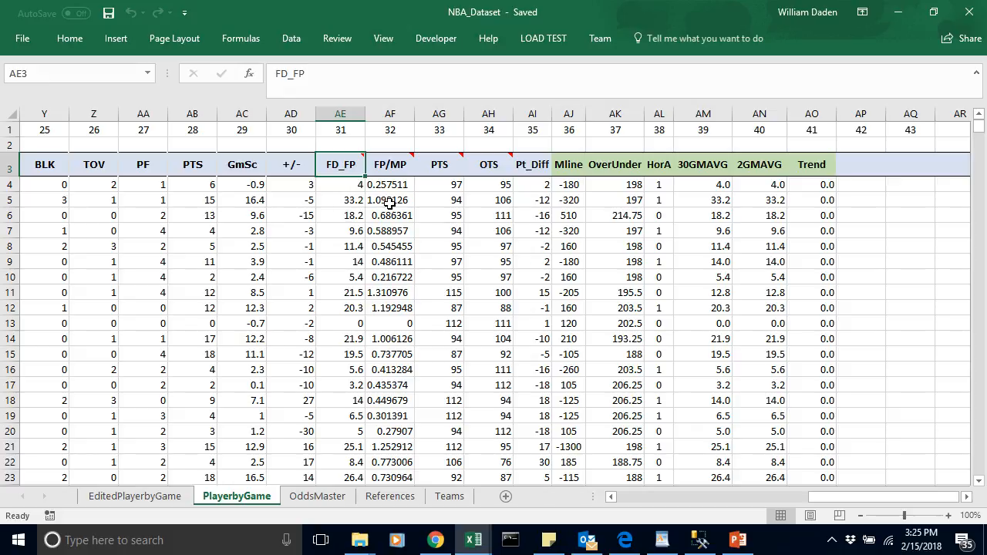
click(714, 167)
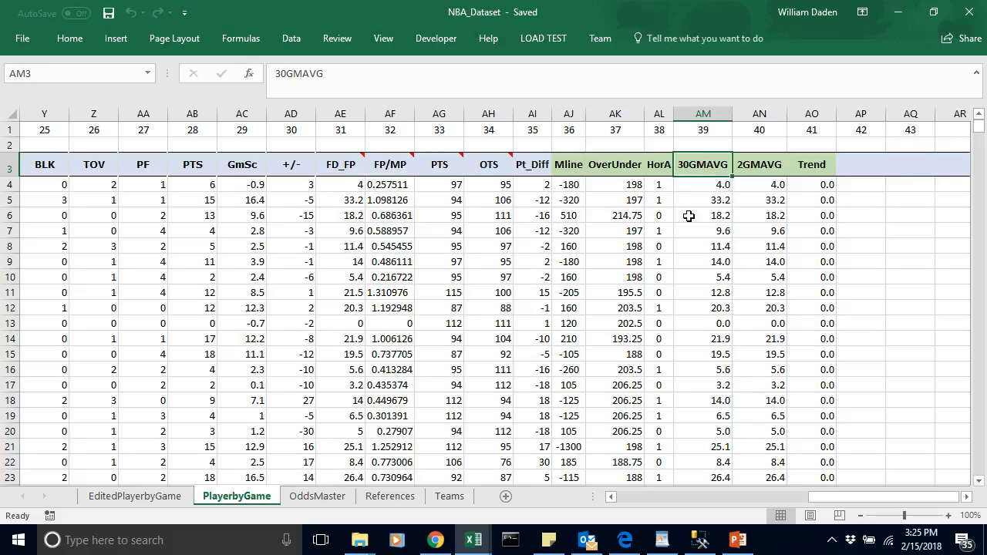
click(749, 168)
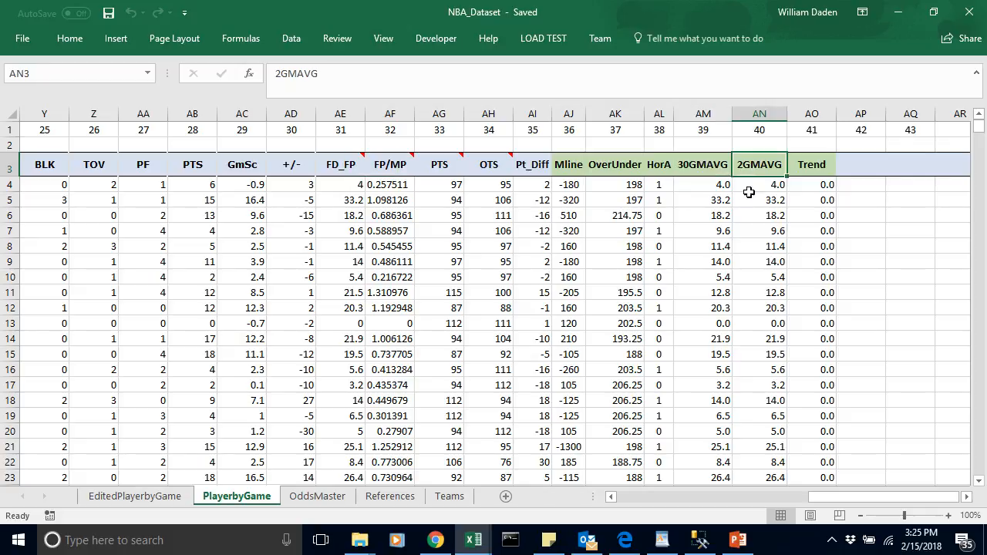
click(708, 184)
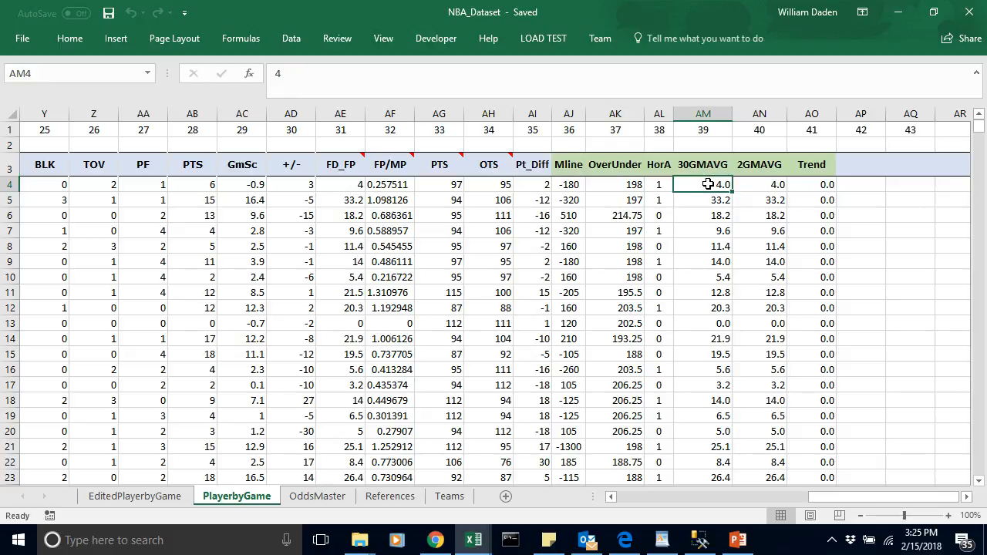
Step: Review the MAVG function in Module1 of the Visual Basic editor and return to the player names in the PlayerbyGame sheet
click(474, 540)
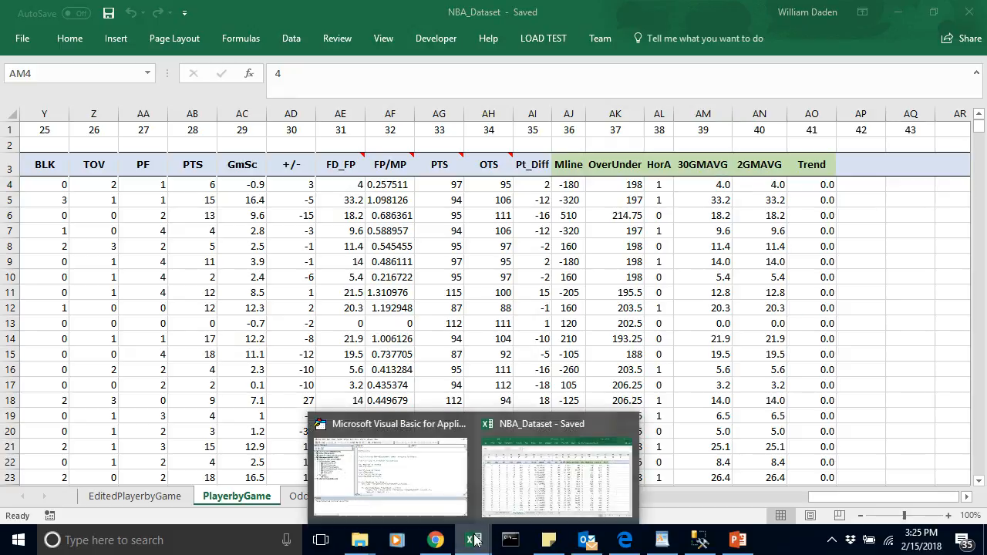
click(444, 489)
click(437, 185)
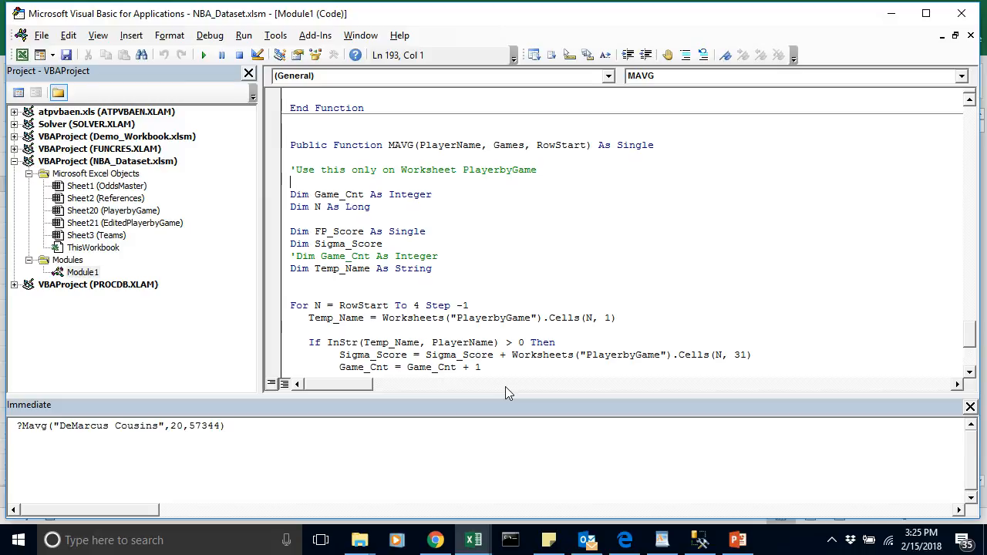
click(475, 542)
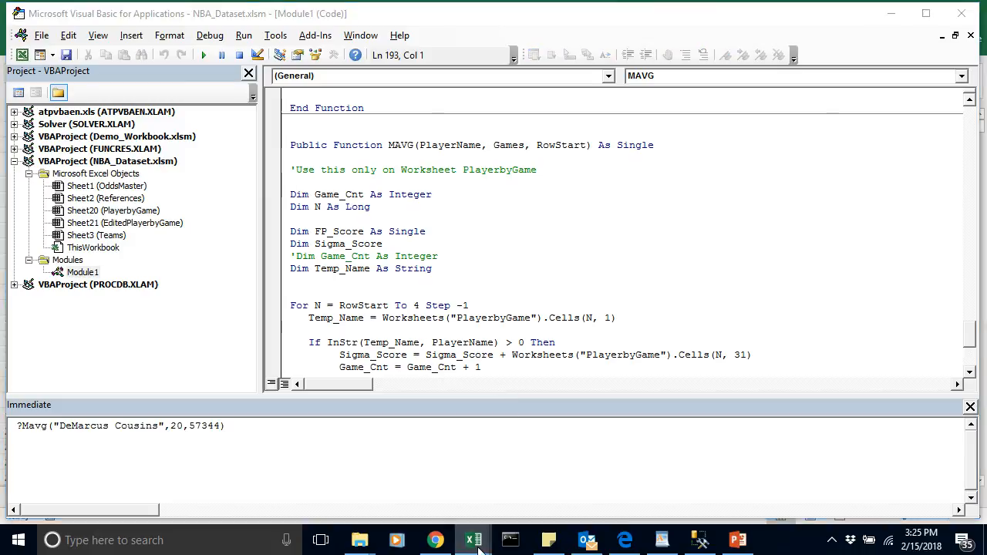
click(512, 495)
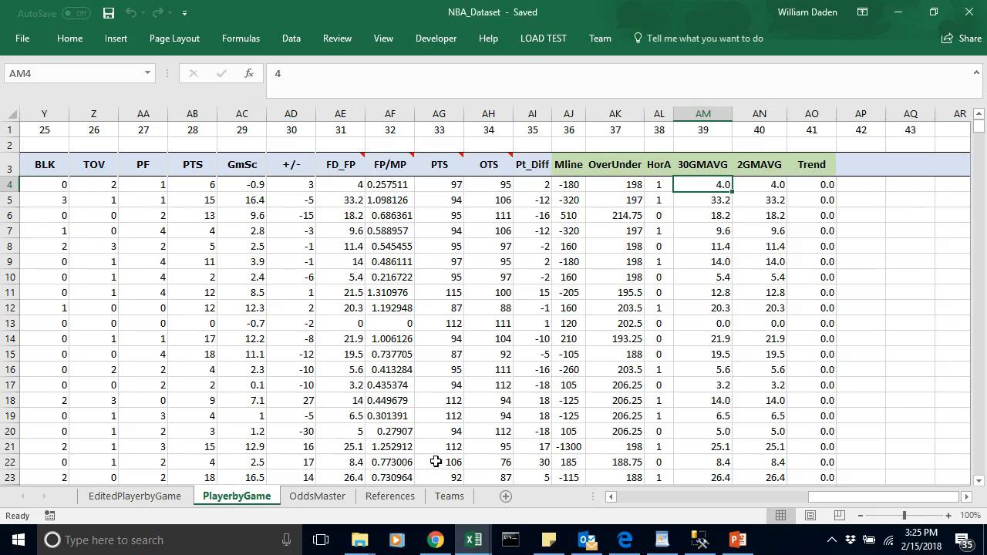
drag(834, 500, 555, 505)
click(132, 444)
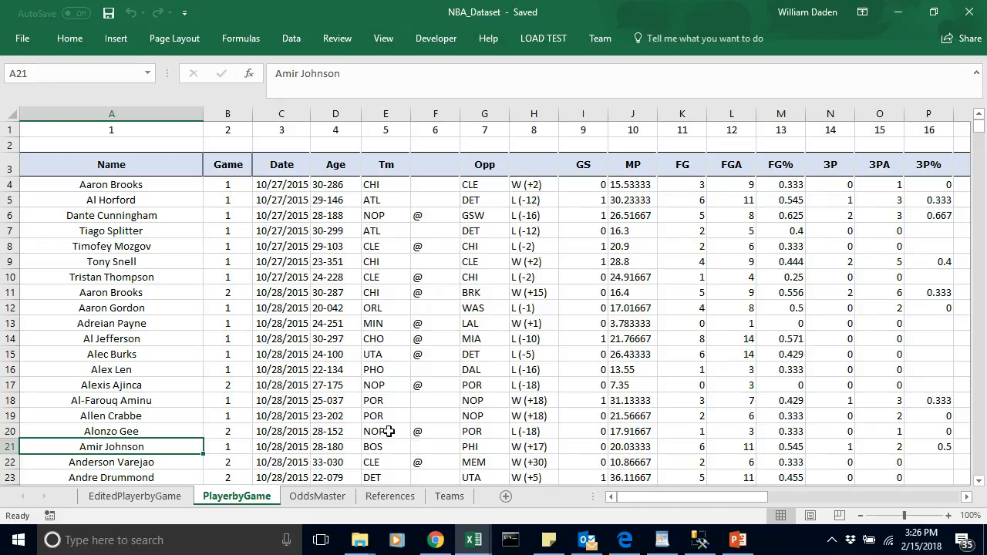
Step: Switch to the Visual Basic editor and evaluate ?Mavg("DeMarcus Cousins",20,57344) in the Immediate window
mouse_move(483, 544)
click(433, 482)
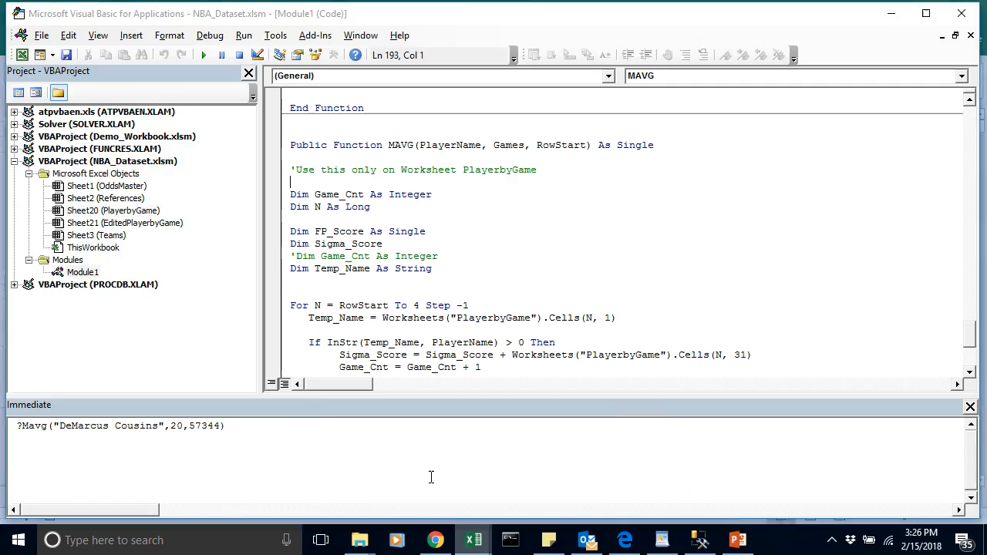
click(230, 427)
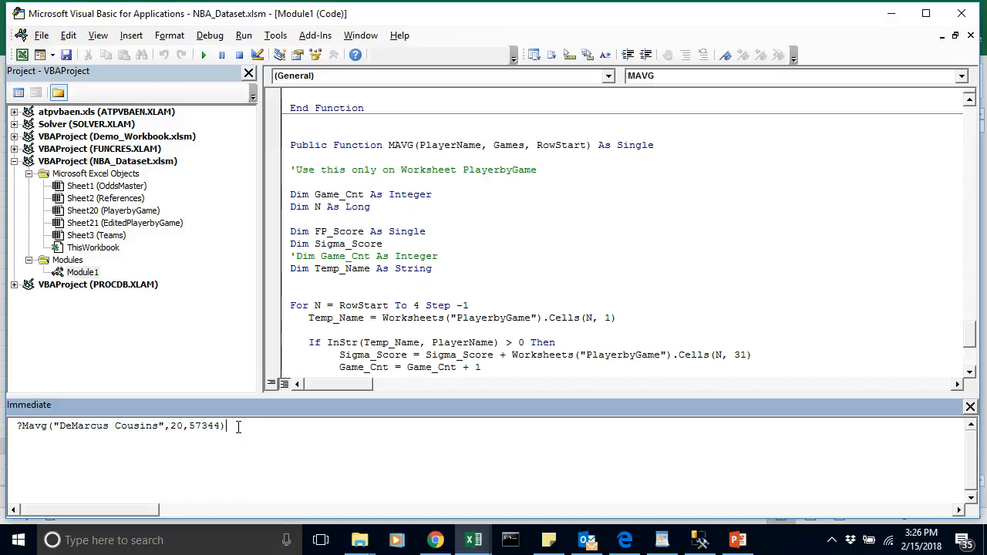
key(Return)
Step: Change the number of games in the Mavg call to 30 and evaluate it again
double_click(176, 426)
text(30)
key(Return)
Step: Switch back to the NBA_Dataset workbook, narrow the empty column AP beside Trend, and select cell AQ8
click(477, 542)
click(556, 466)
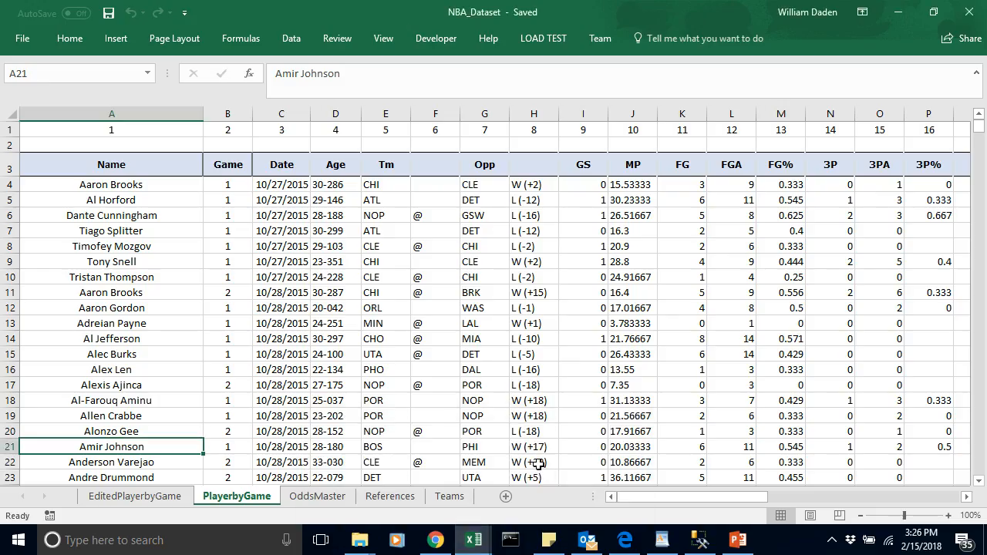
click(557, 321)
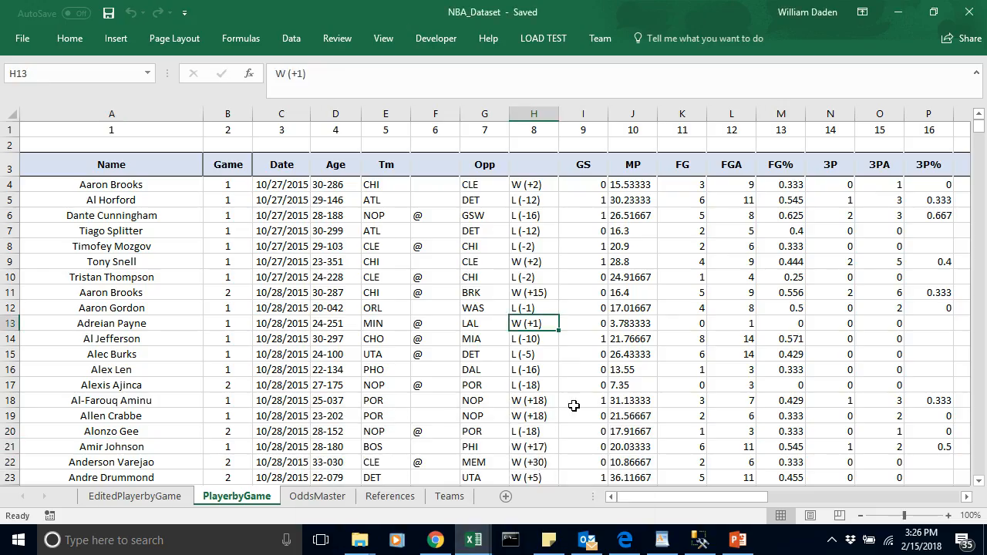
click(674, 500)
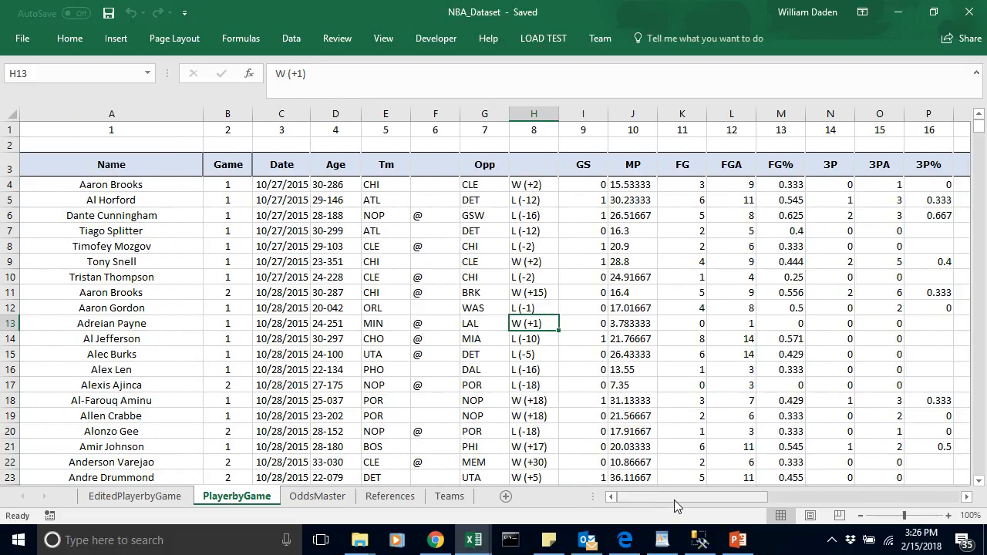
drag(669, 496, 906, 484)
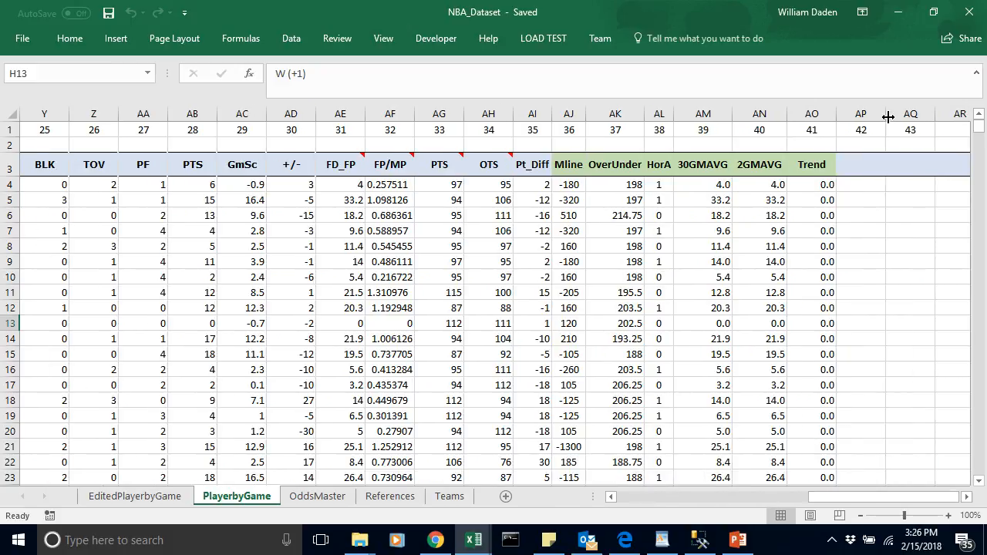
drag(885, 113, 867, 113)
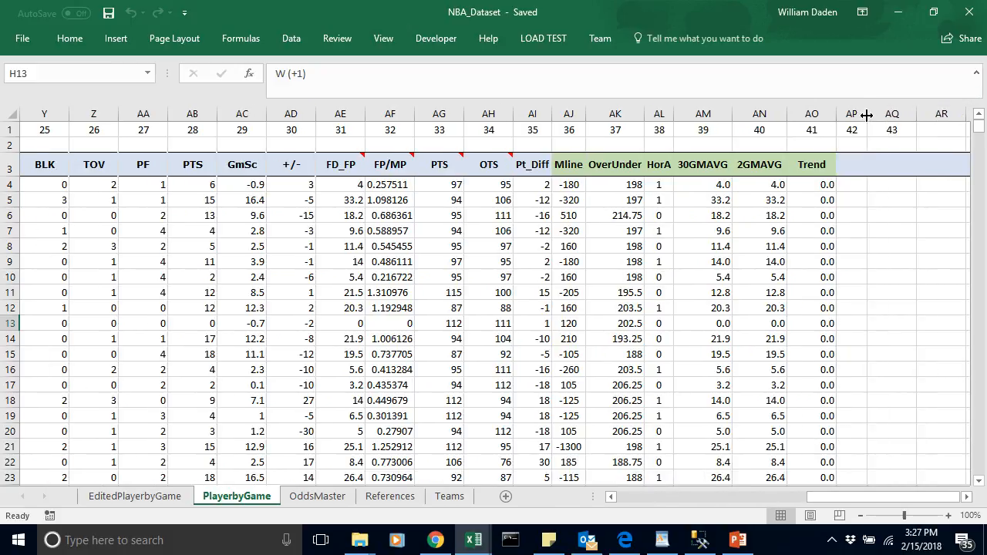
click(888, 240)
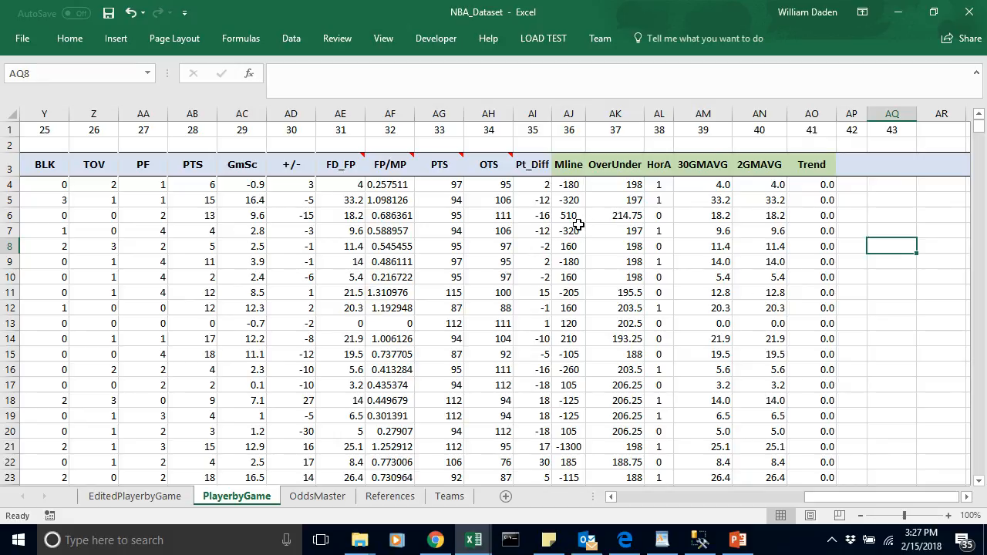
mouse_move(347, 165)
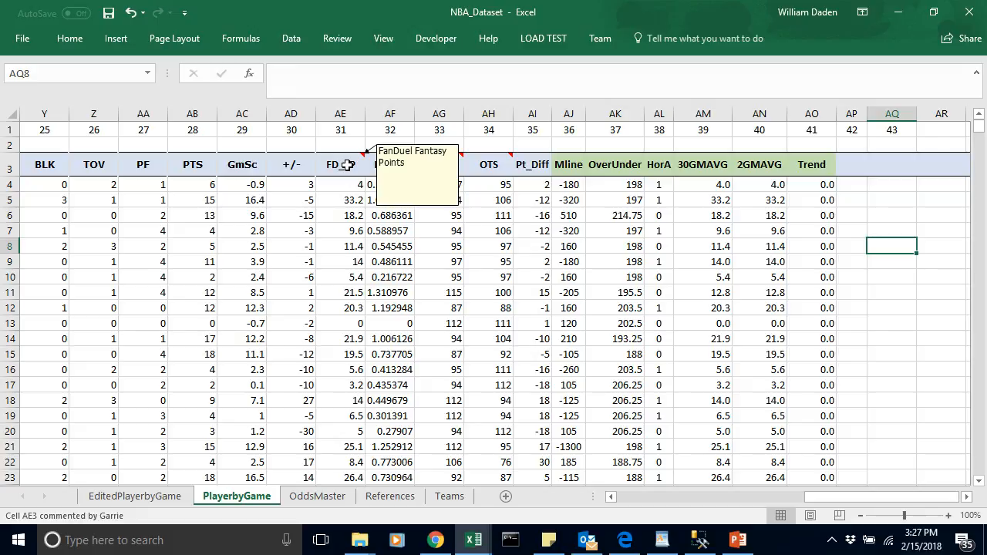
click(338, 115)
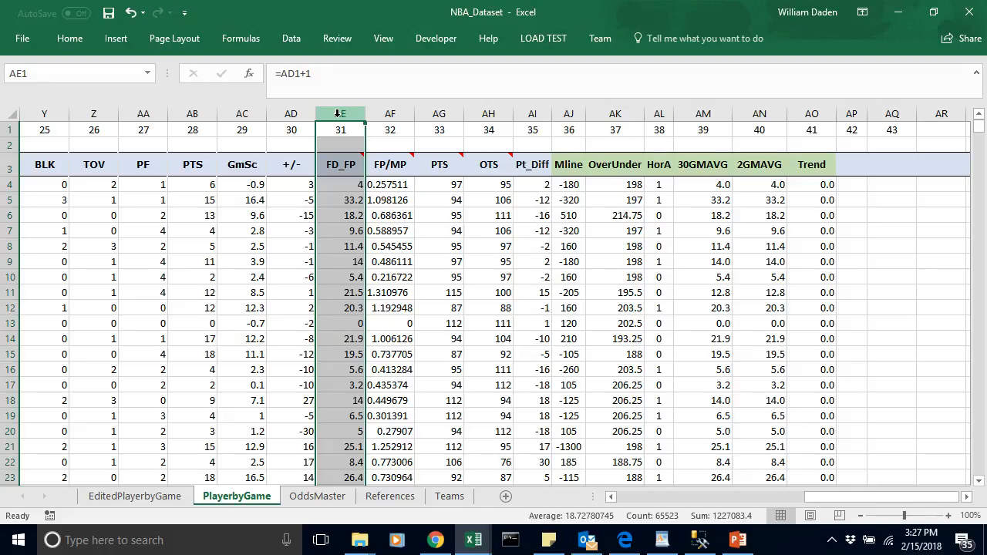
key(ctrl+c)
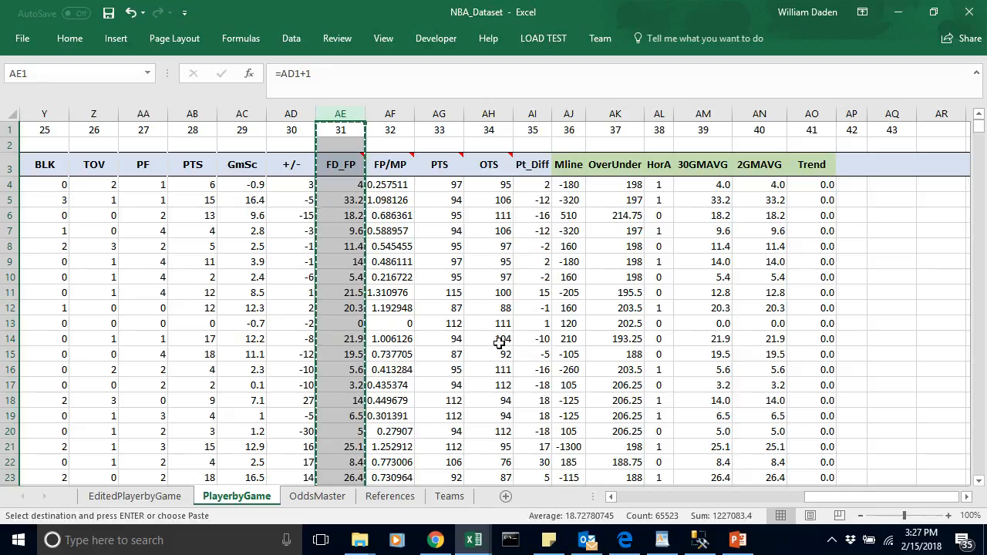
drag(864, 495, 864, 495)
key(Escape)
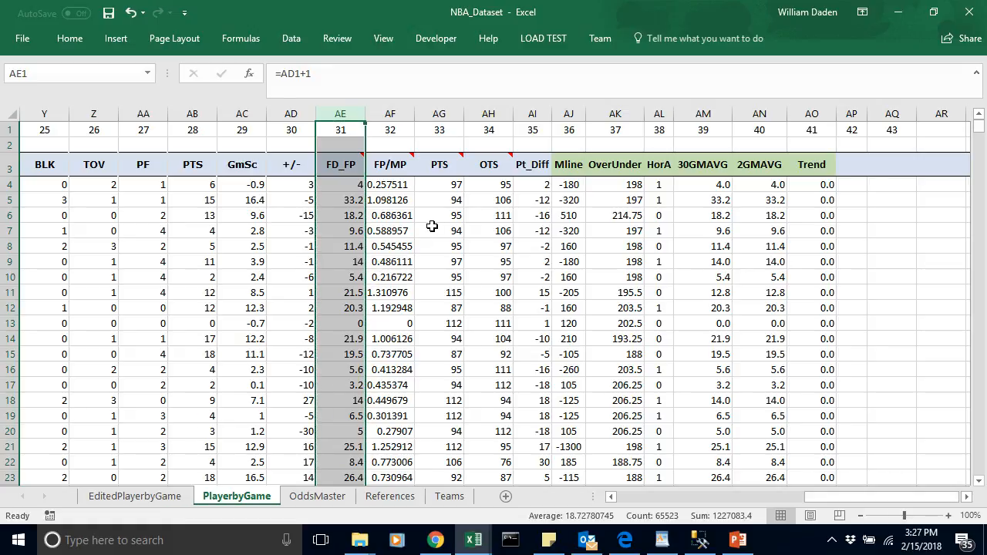
click(432, 226)
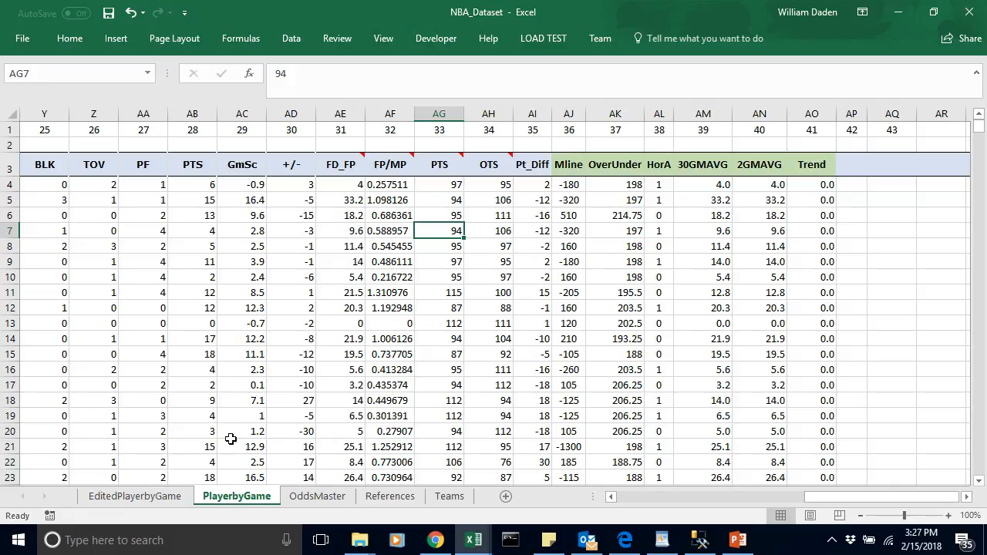
Step: Compare the rows of the EditedPlayerbyGame sheet with those of PlayerbyGame and return to EditedPlayerbyGame
click(127, 497)
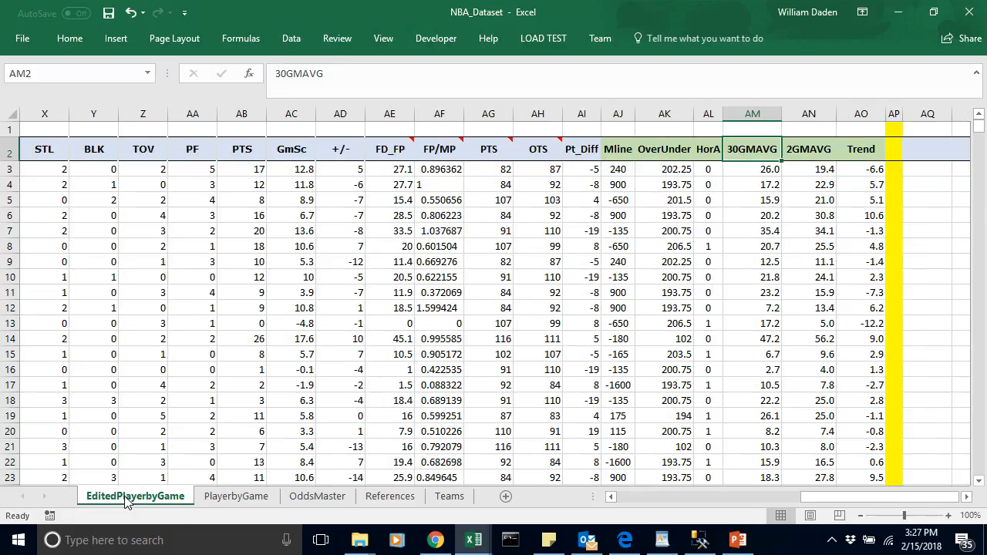
click(537, 292)
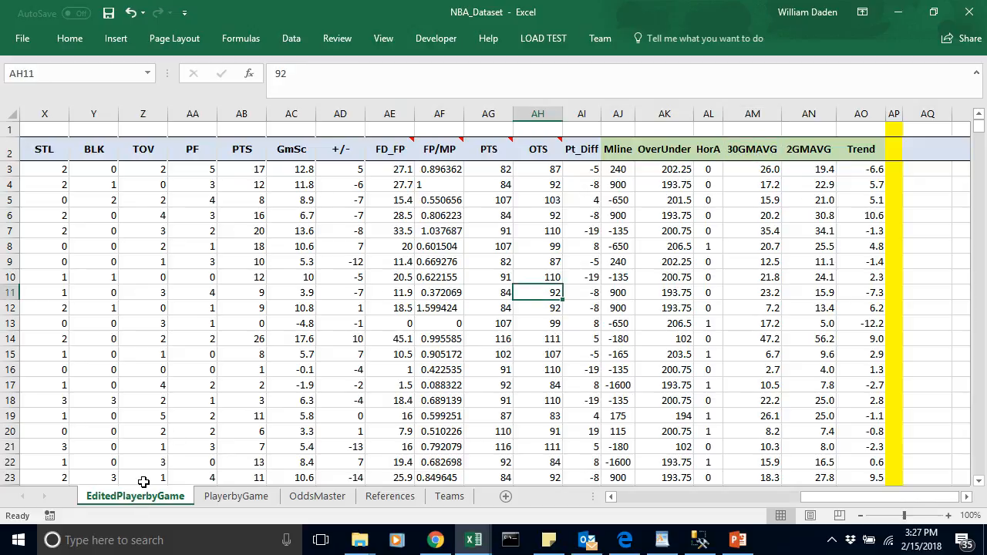
click(255, 168)
click(46, 166)
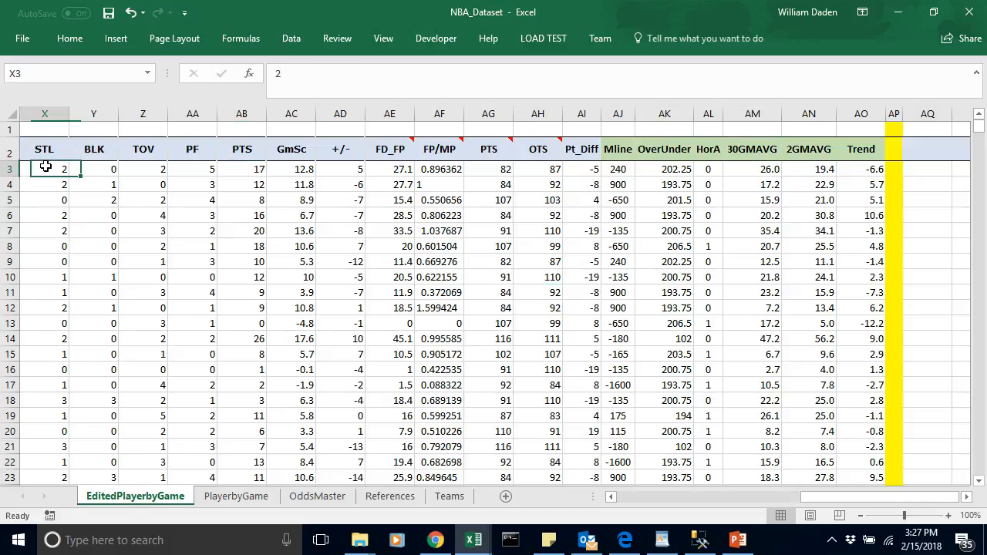
click(225, 498)
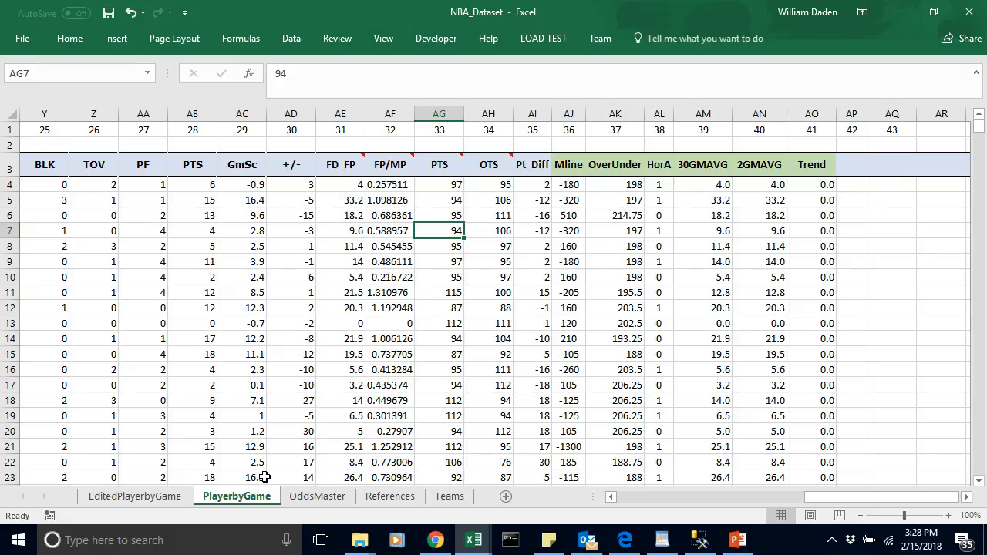
click(161, 498)
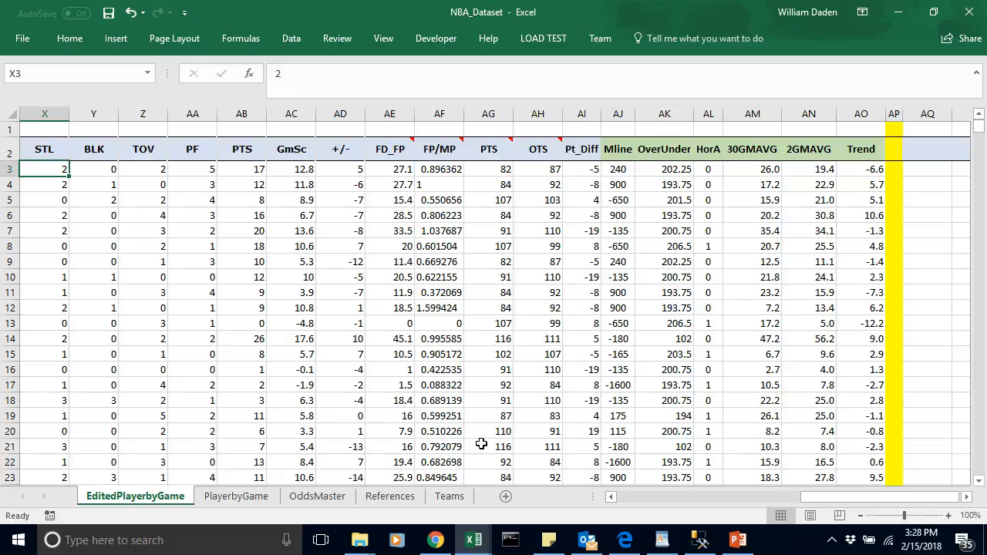
Step: Check the last entry in the Name column of EditedPlayerbyGame and return to the first rows
drag(879, 497, 524, 499)
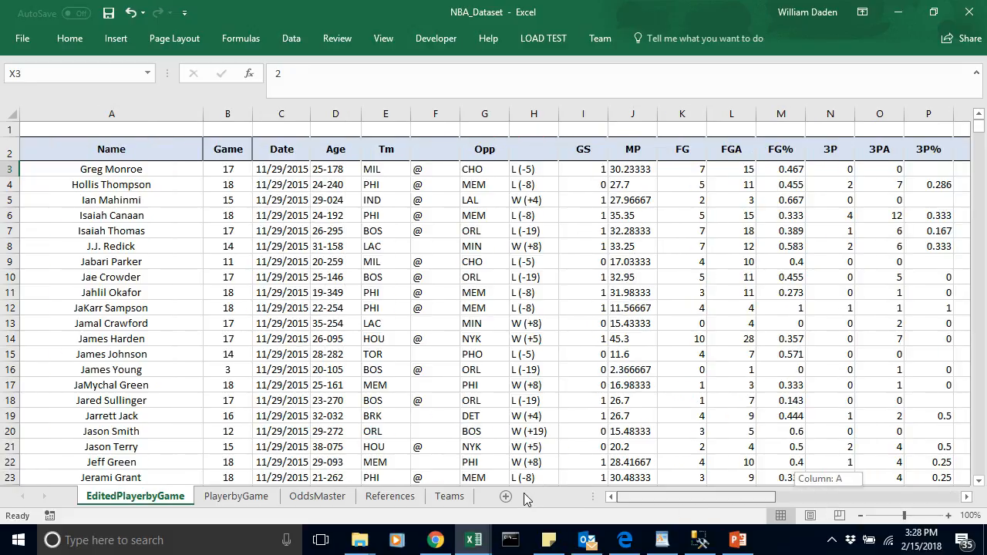
click(132, 169)
key(End)
key(Down)
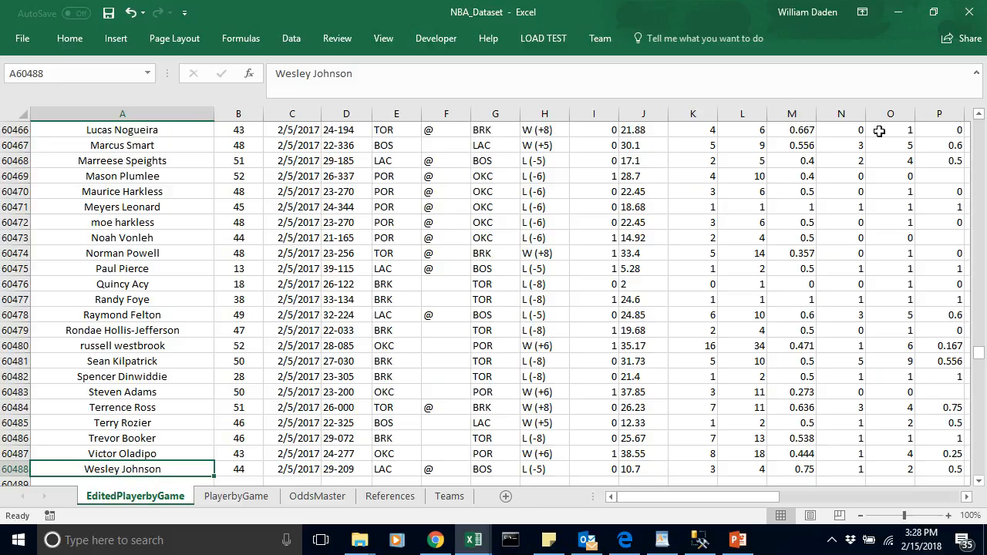
drag(980, 344, 980, 126)
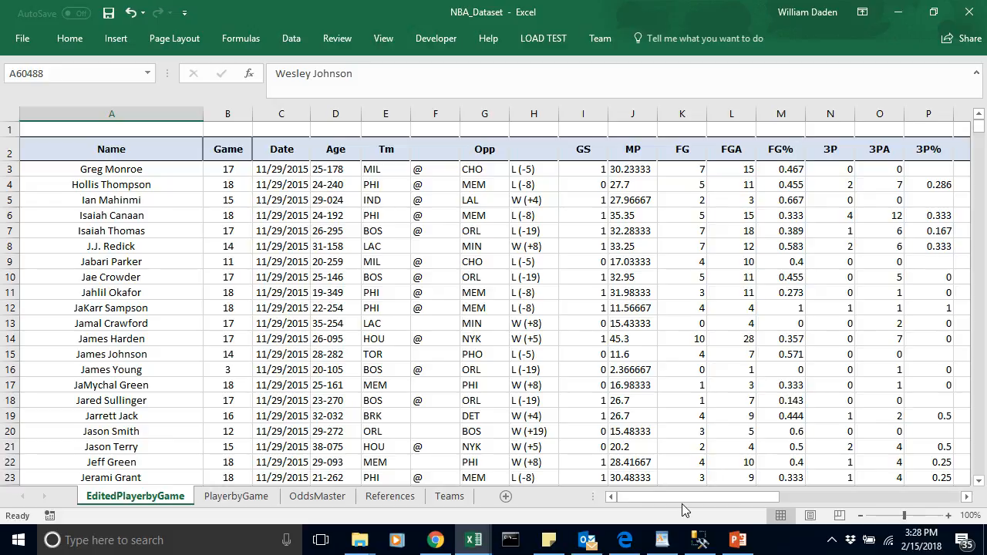
Step: Copy the FD_FP column AE into the empty column AR of EditedPlayerbyGame and clear the copy selection
drag(679, 499, 884, 492)
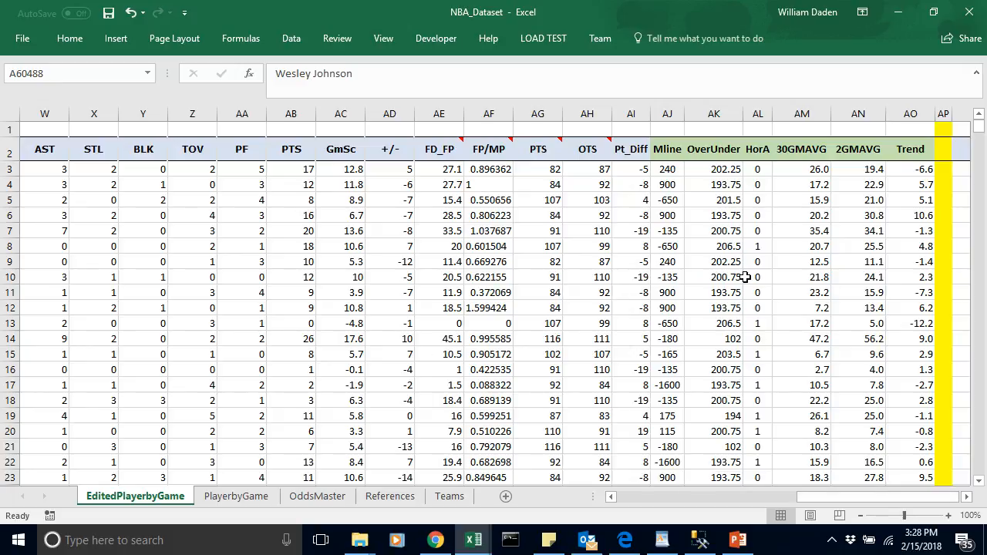
click(439, 114)
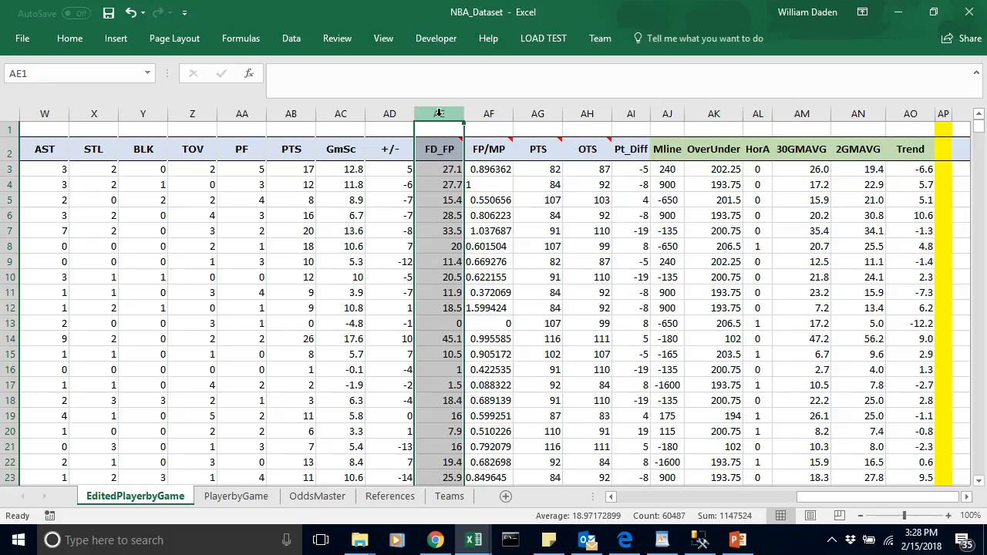
key(ctrl+c)
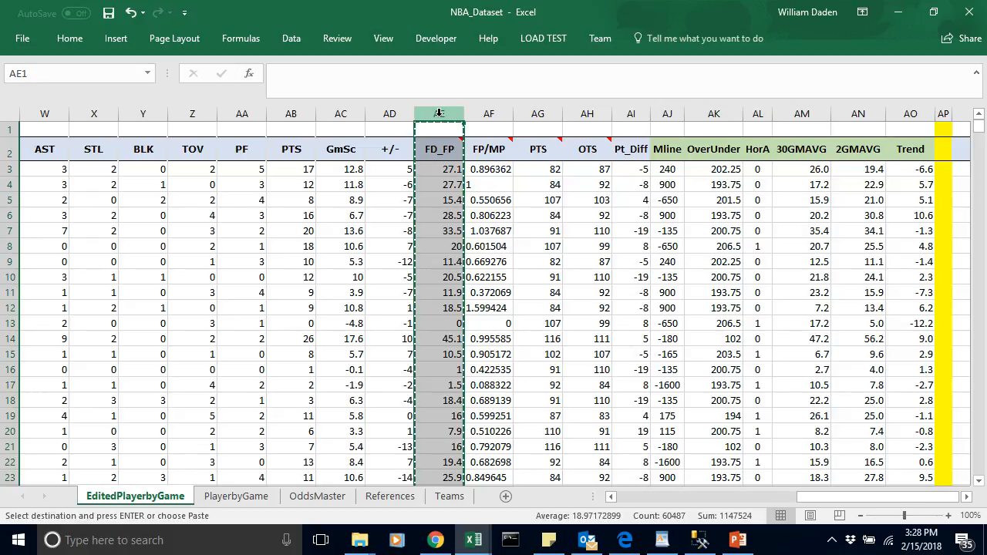
click(967, 498)
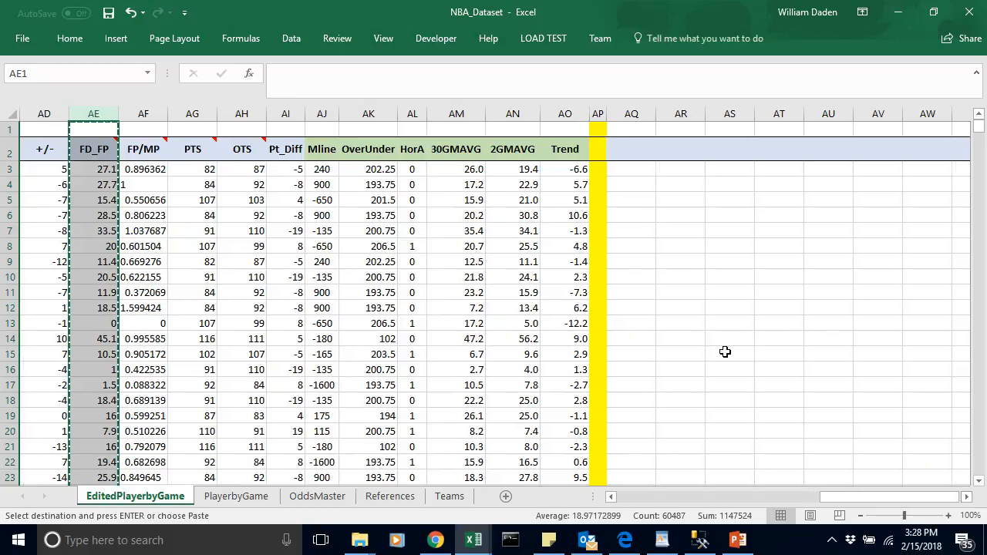
click(682, 113)
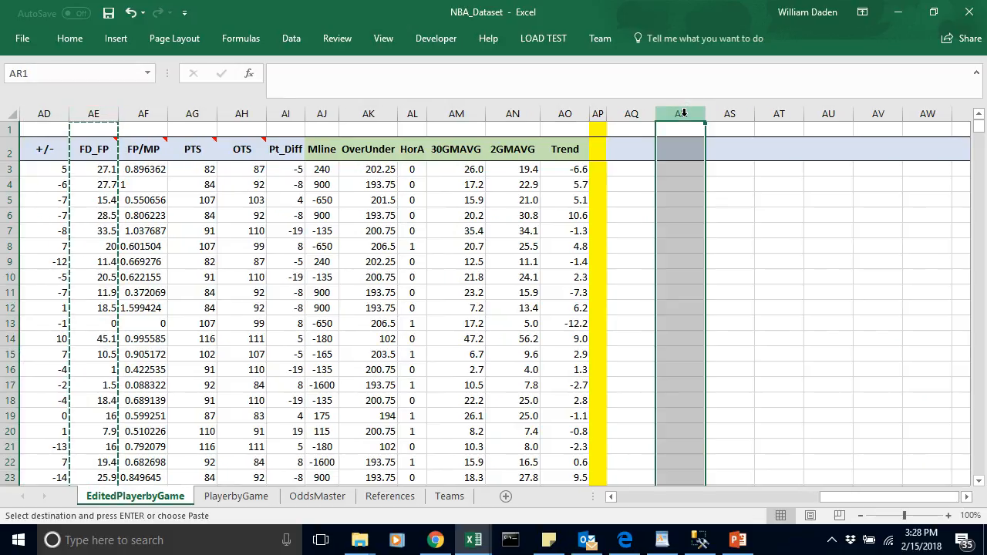
key(ctrl+v)
click(732, 313)
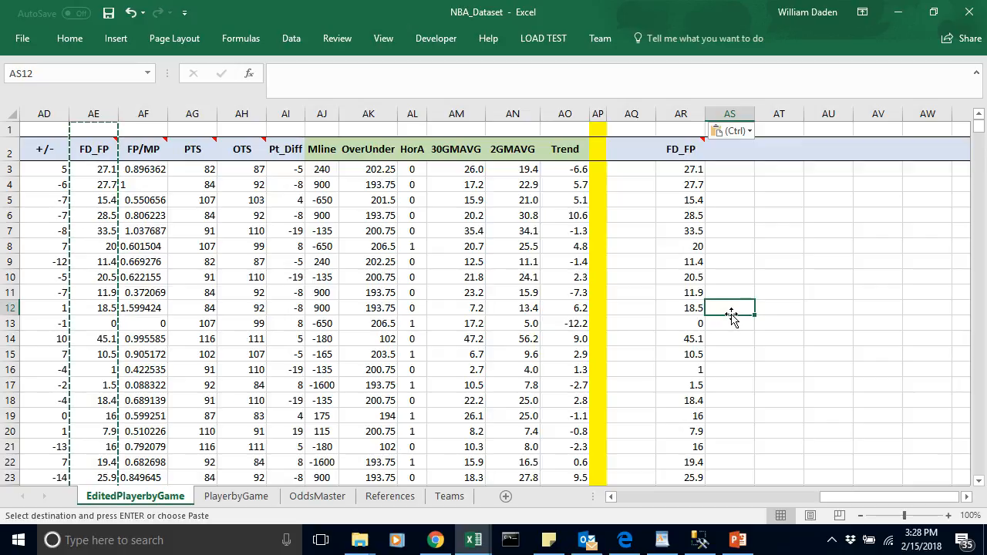
click(681, 113)
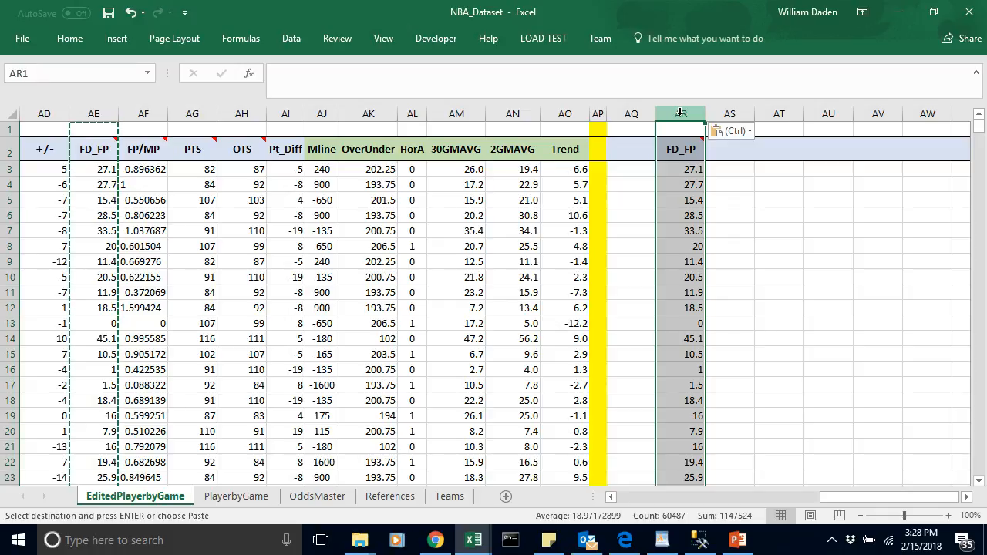
click(725, 185)
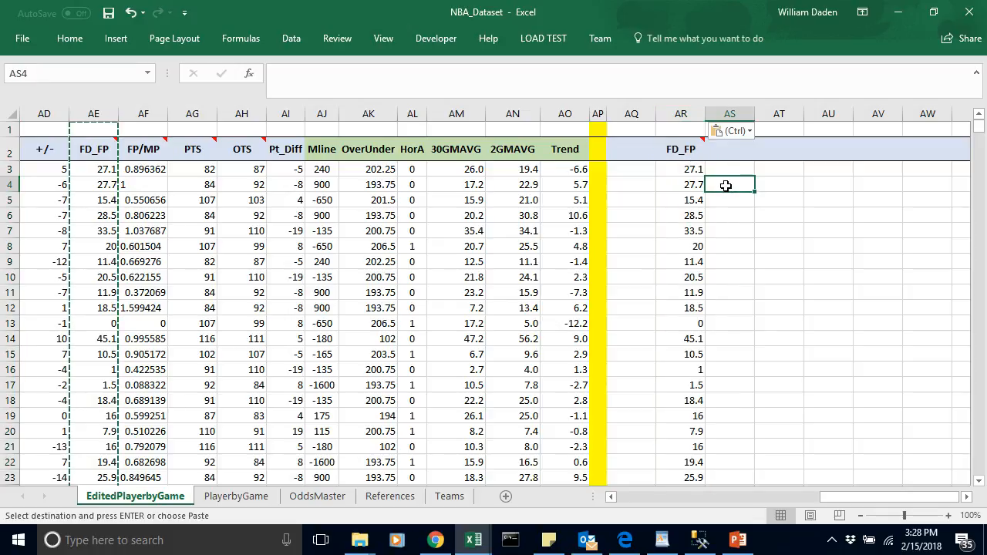
key(Escape)
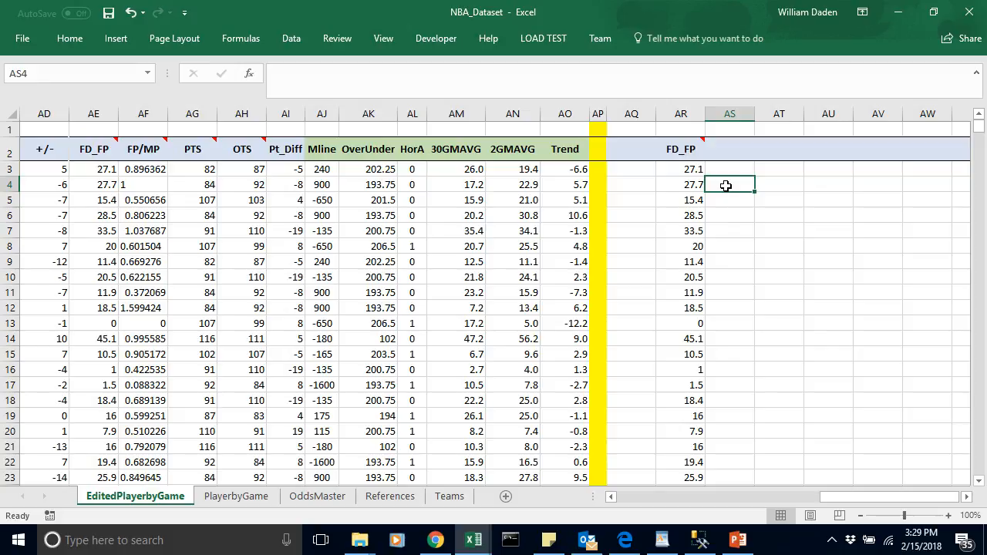
Step: Copy the 30GMAVG column AM into column AS, beside the copied FD_FP column
click(454, 113)
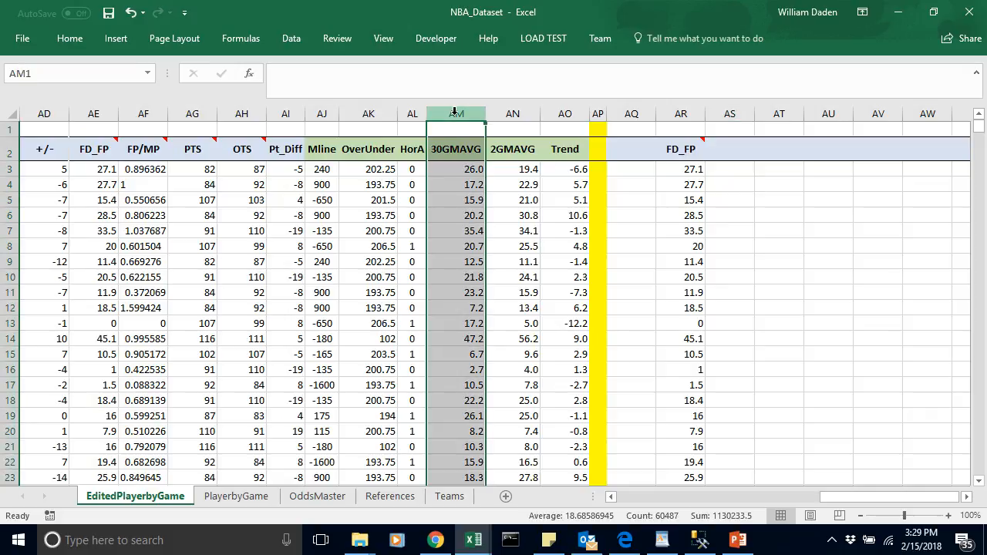
key(ctrl+c)
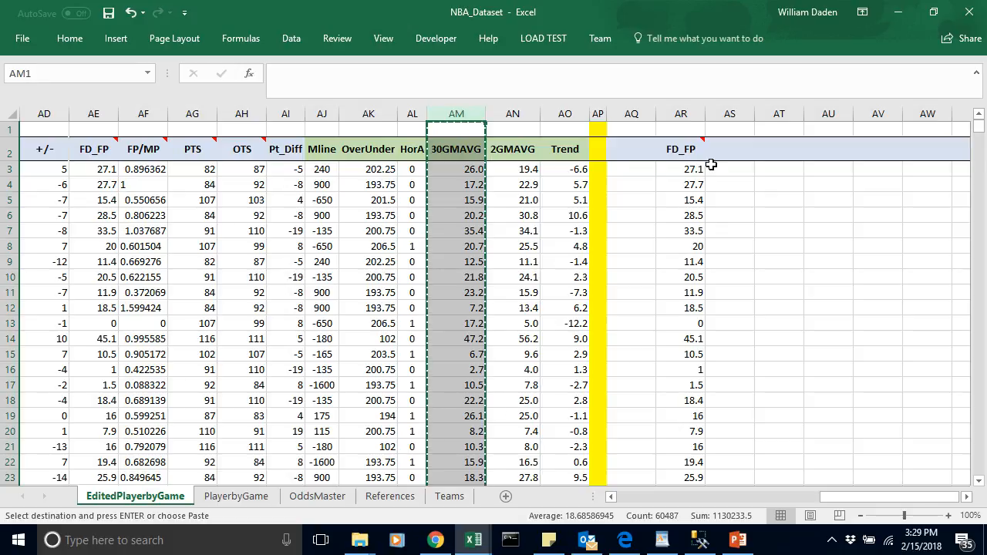
click(729, 114)
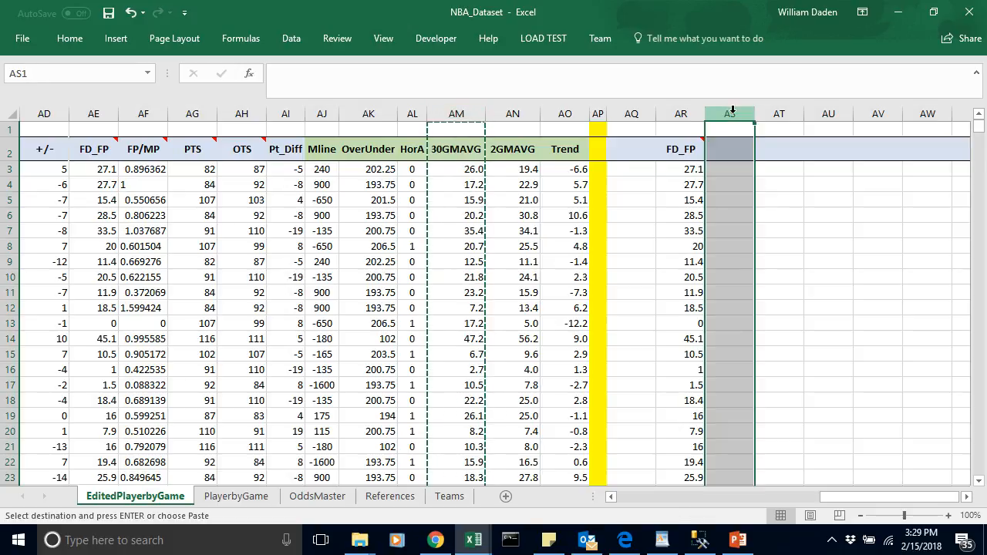
key(ctrl+v)
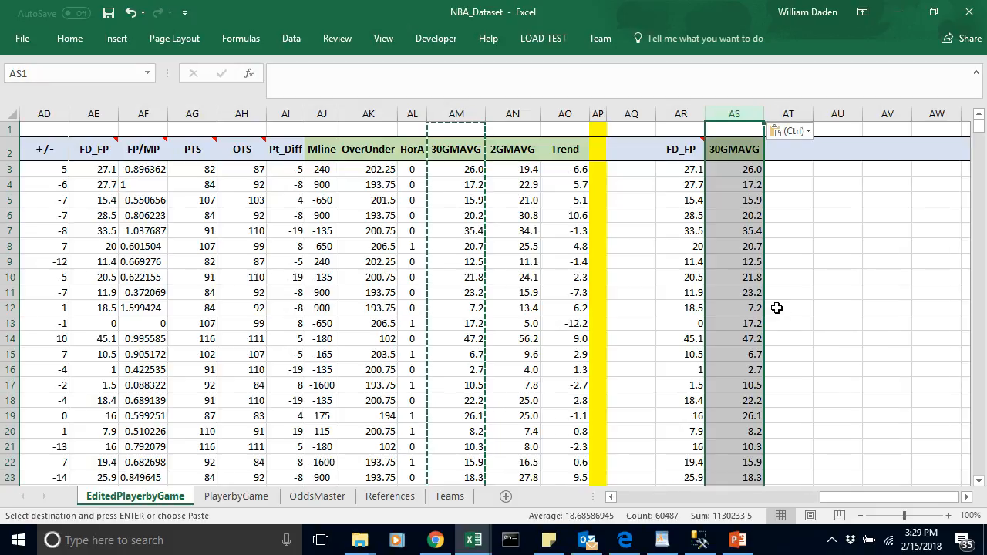
click(777, 309)
click(792, 185)
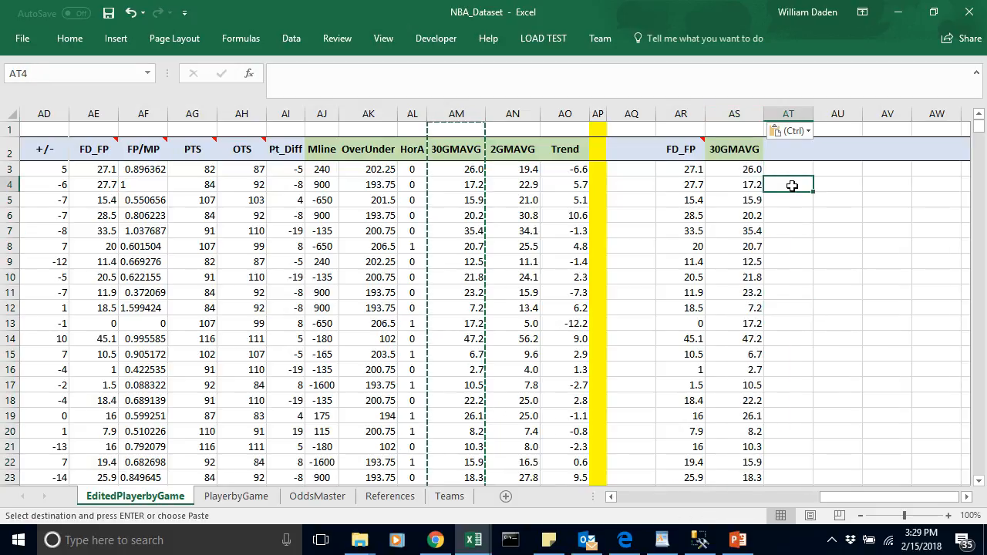
Step: Insert a markers-only scatter chart of the copied FD_FP and 30GMAVG data in AR2:AS60488
click(677, 150)
drag(677, 149, 721, 301)
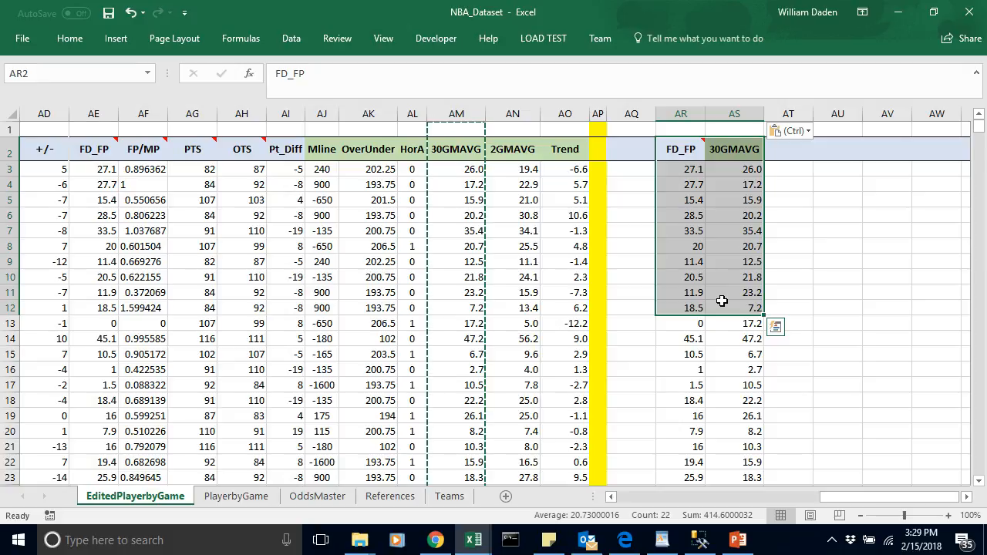
key(ctrl+shift+Down)
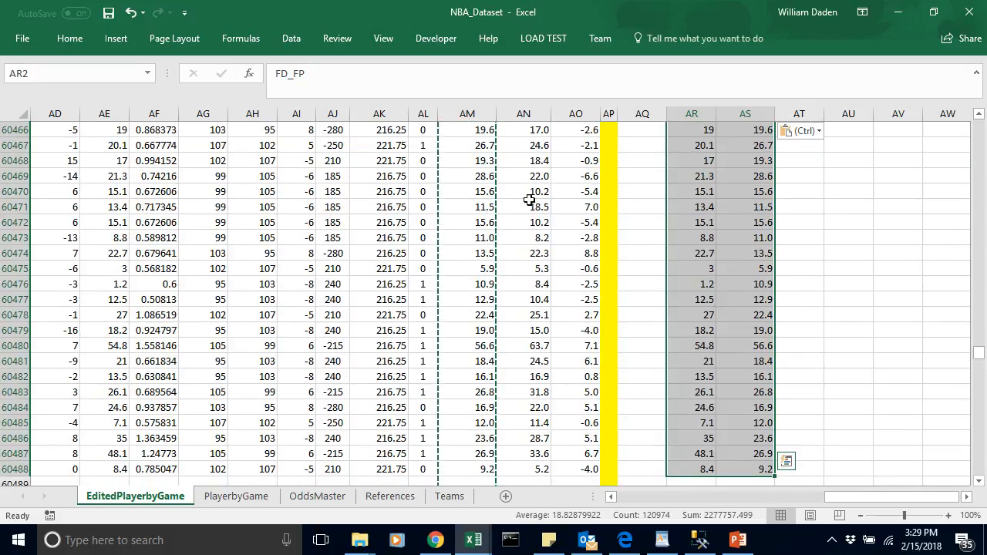
click(114, 39)
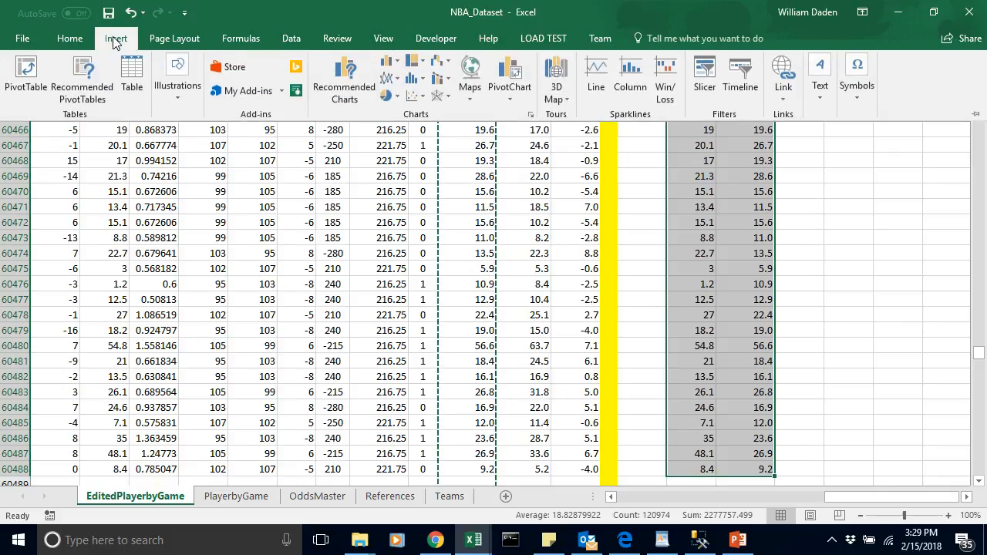
click(415, 97)
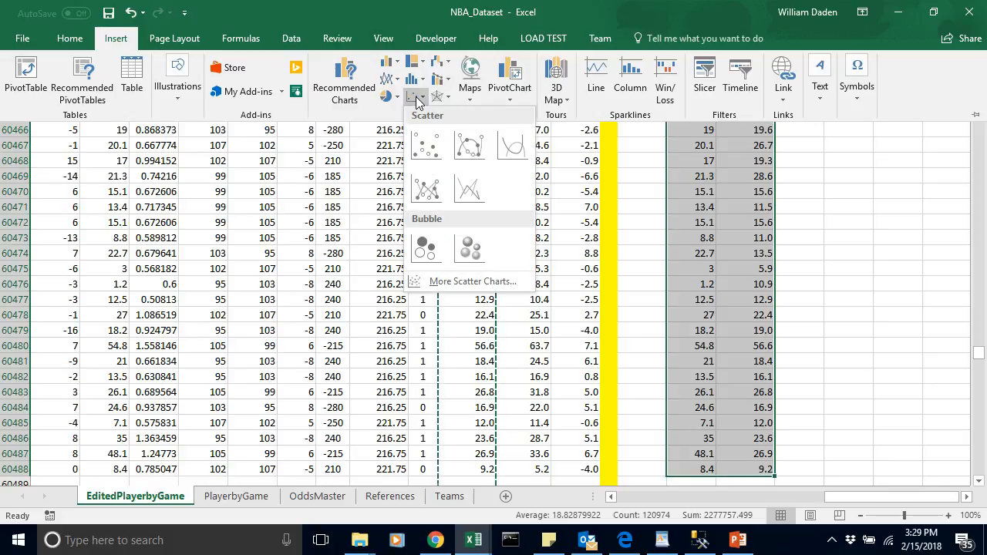
click(427, 147)
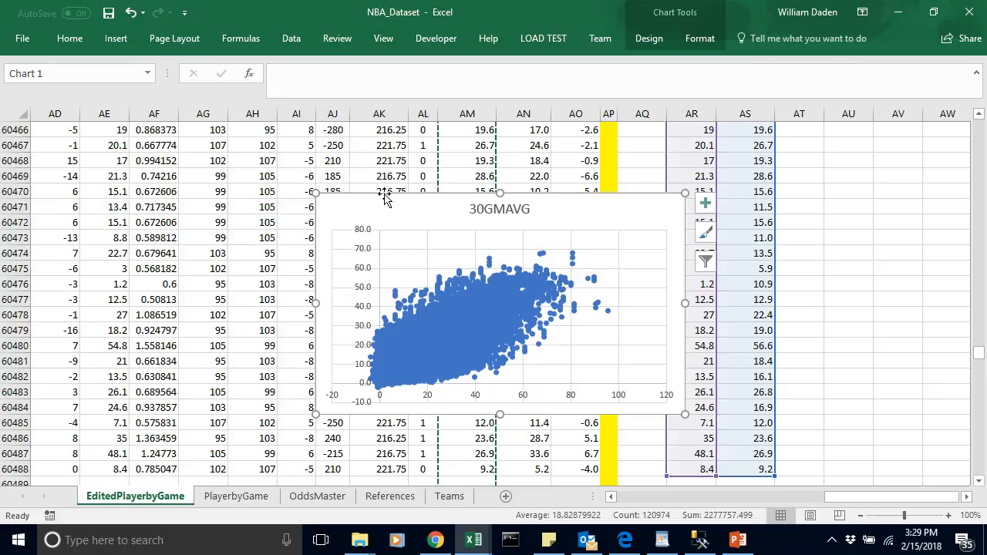
Step: Move the 30GMAVG scatter chart to start at column AF and enlarge it to reach about column AT
drag(385, 199, 224, 153)
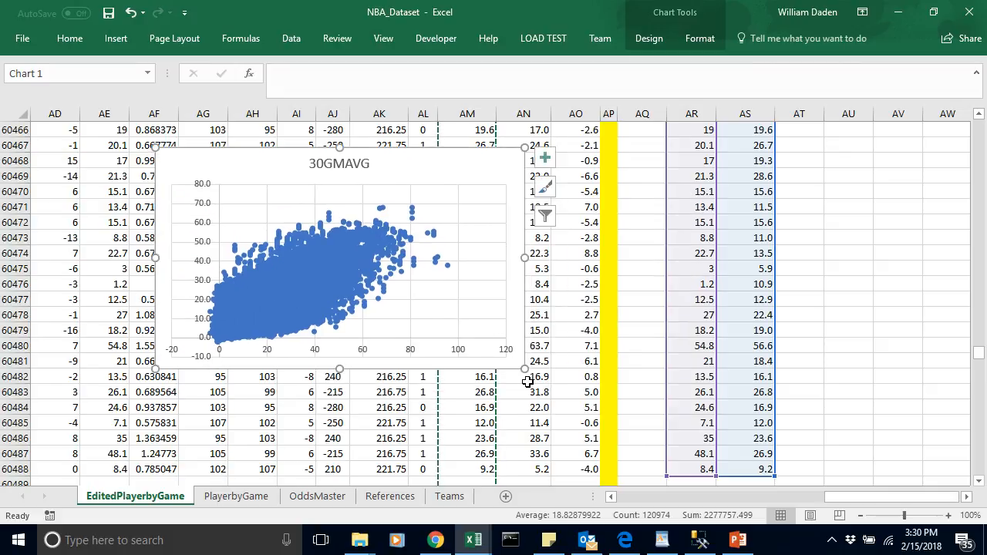
drag(752, 437, 812, 454)
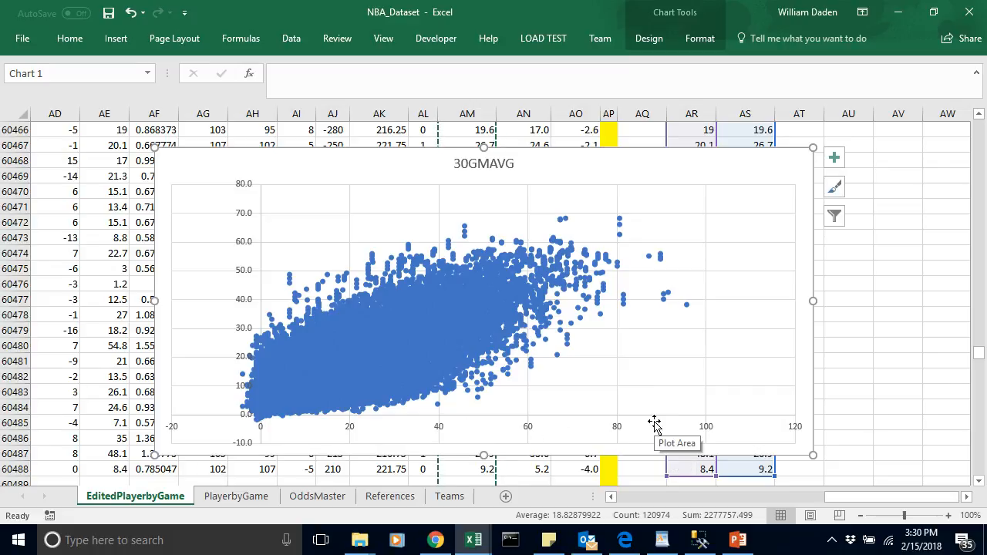
mouse_move(260, 392)
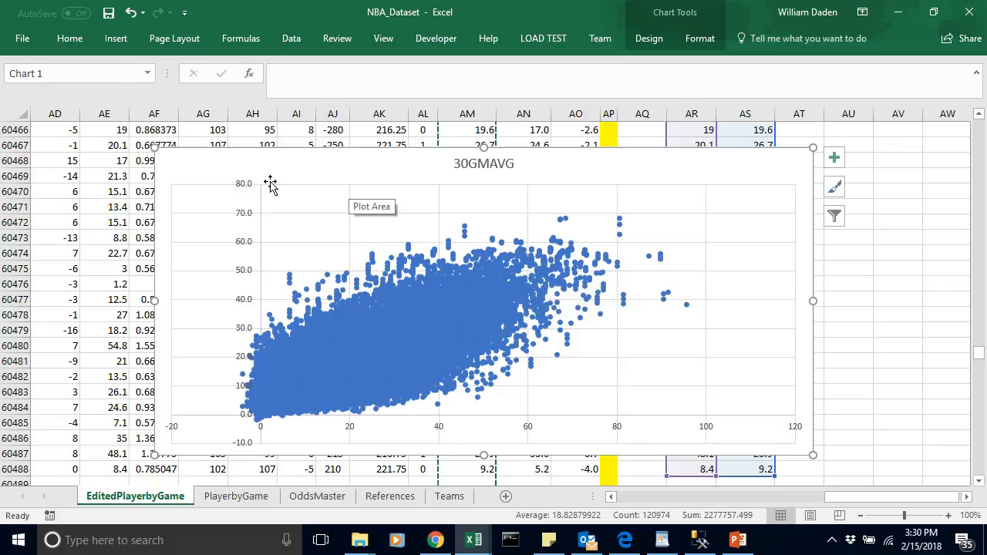
Step: Add a linear trendline to the 30GMAVG scatter chart
right_click(227, 169)
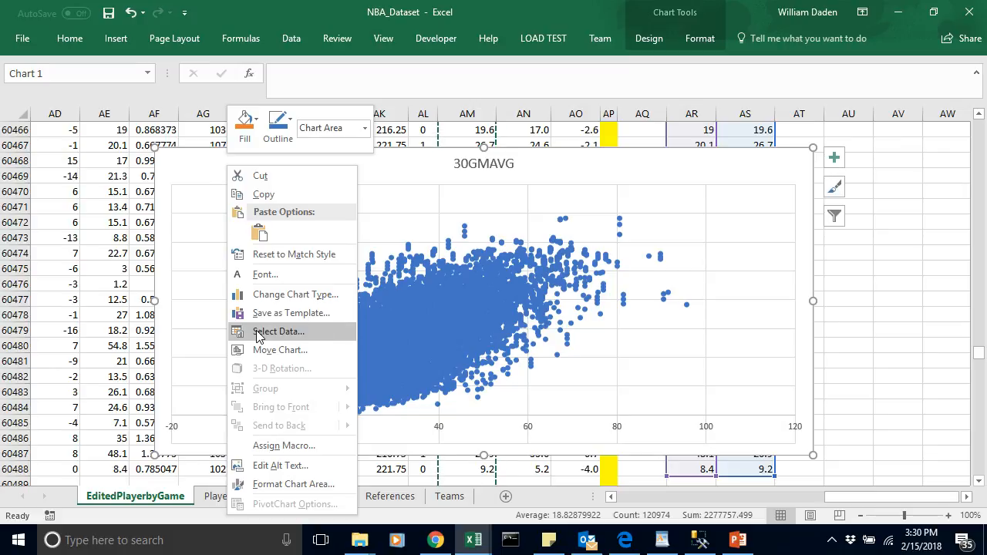
click(193, 160)
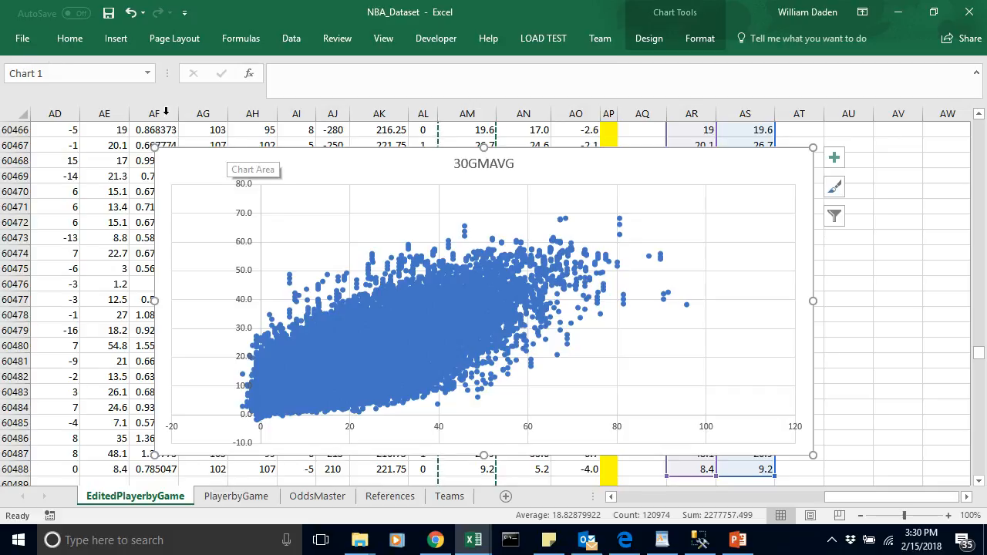
click(115, 39)
click(648, 38)
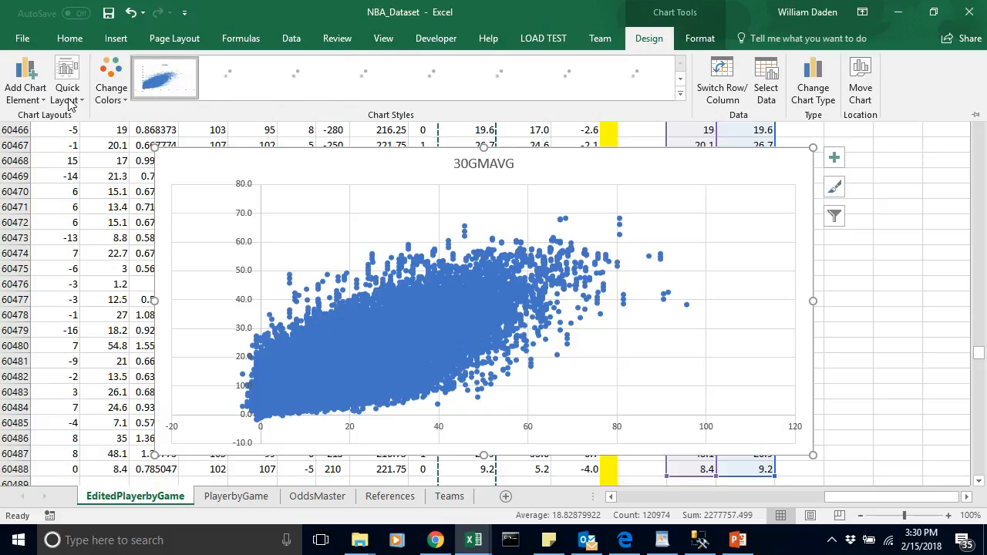
click(26, 87)
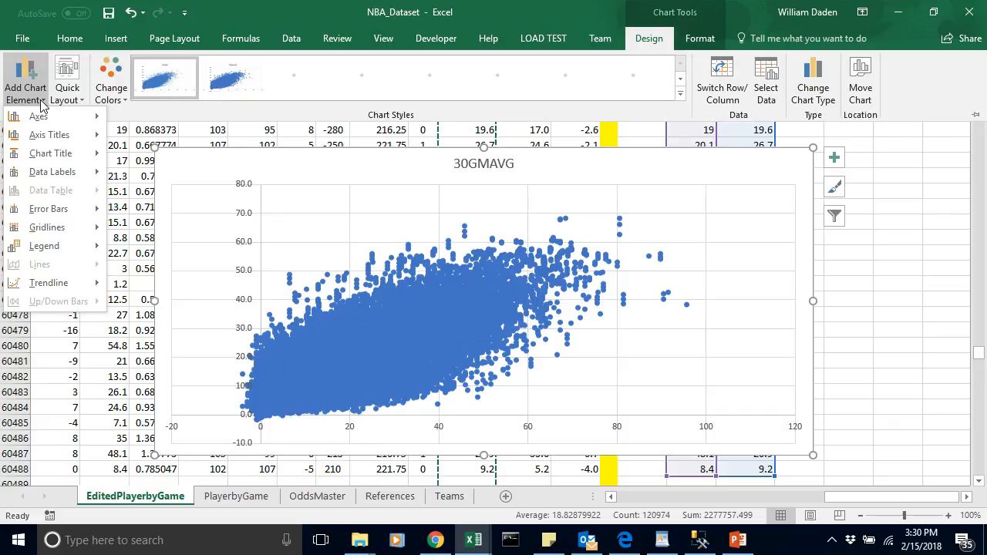
mouse_move(60, 287)
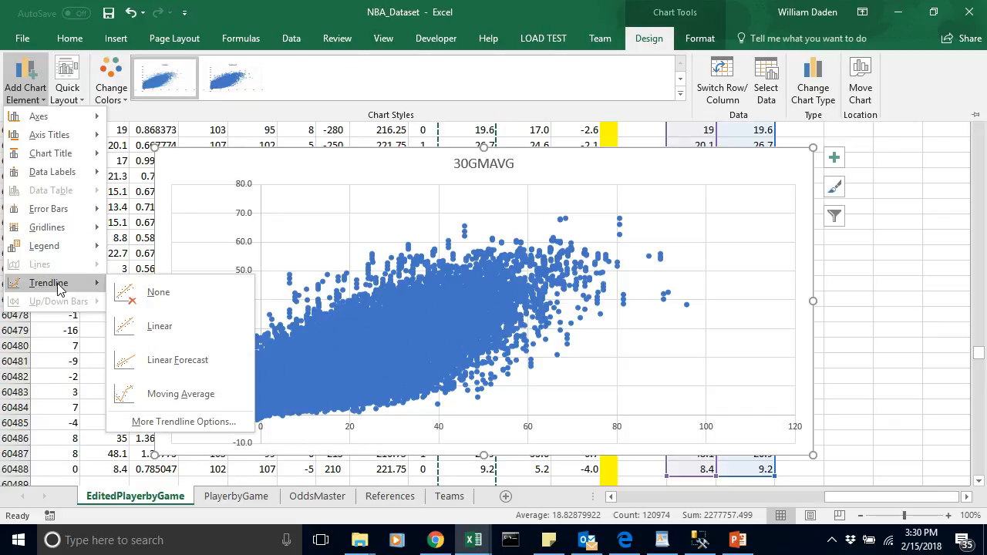
click(159, 326)
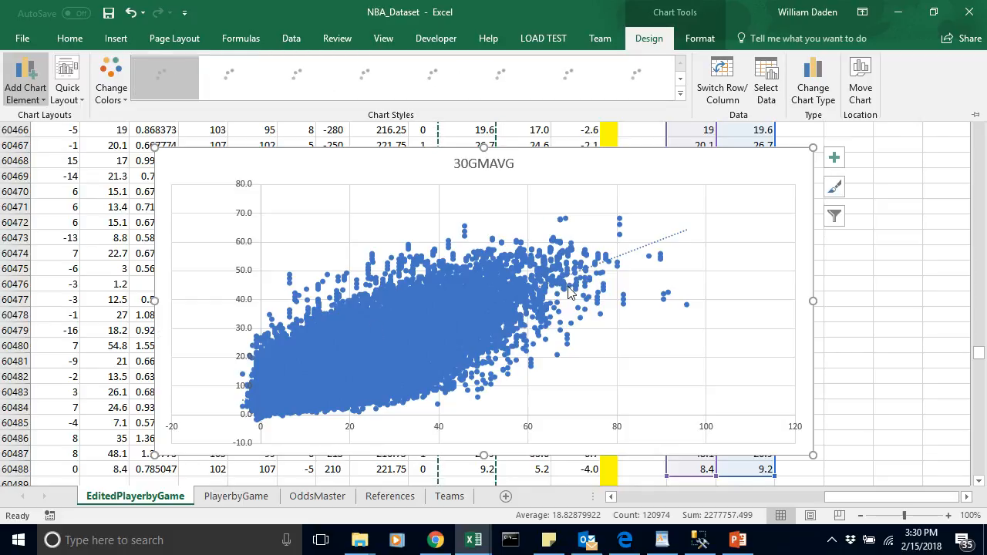
Step: Recolour the scatter chart's linear trendline red and continue with the complex formatting
click(655, 247)
right_click(656, 247)
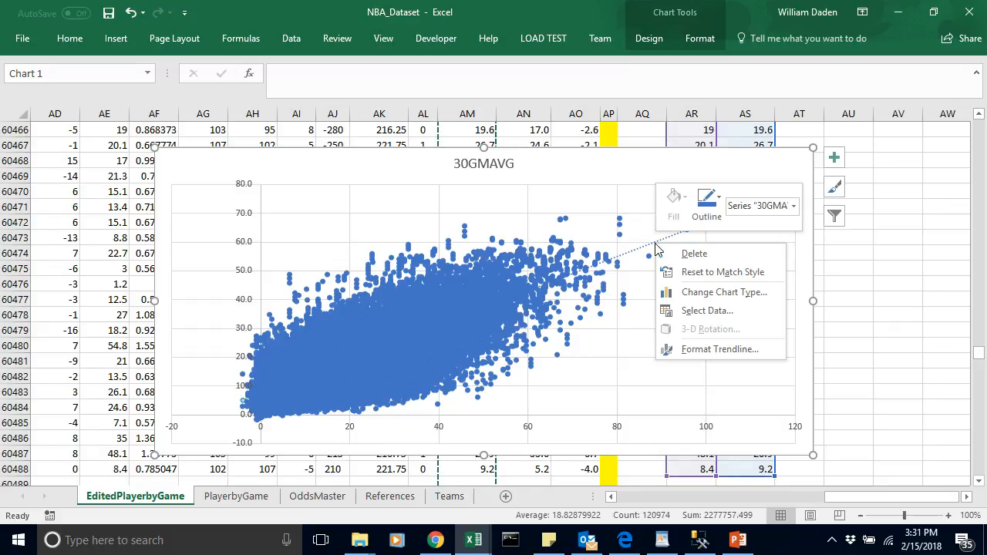
click(721, 202)
click(721, 202)
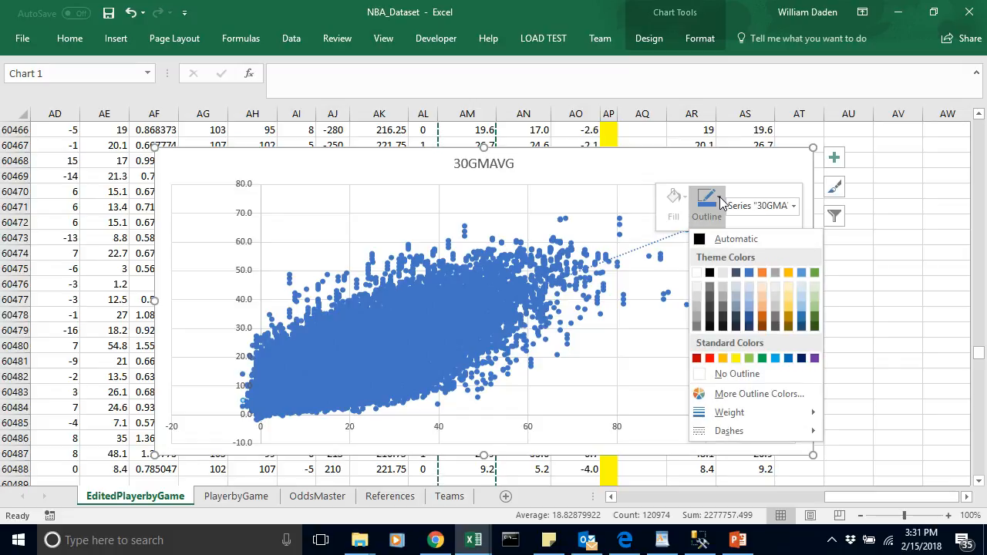
click(710, 359)
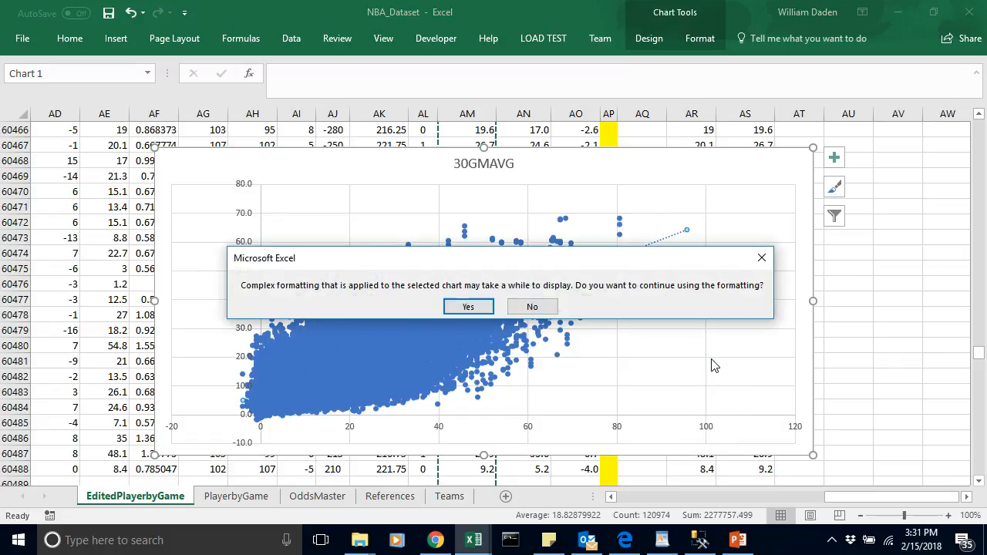
click(468, 307)
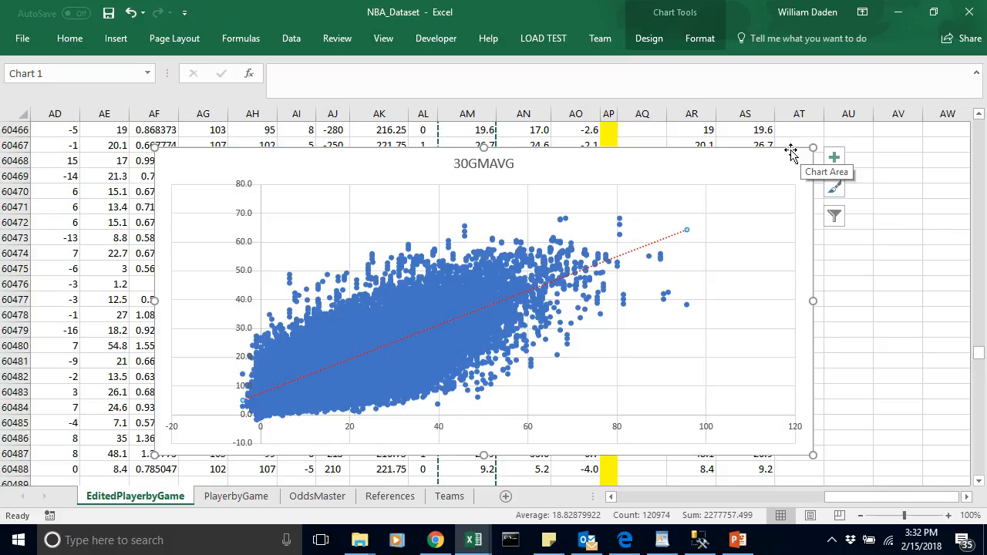
Step: Delete the 30GMAVG scatter chart and clear the copy selection around column AM of EditedPlayerbyGame
key(Delete)
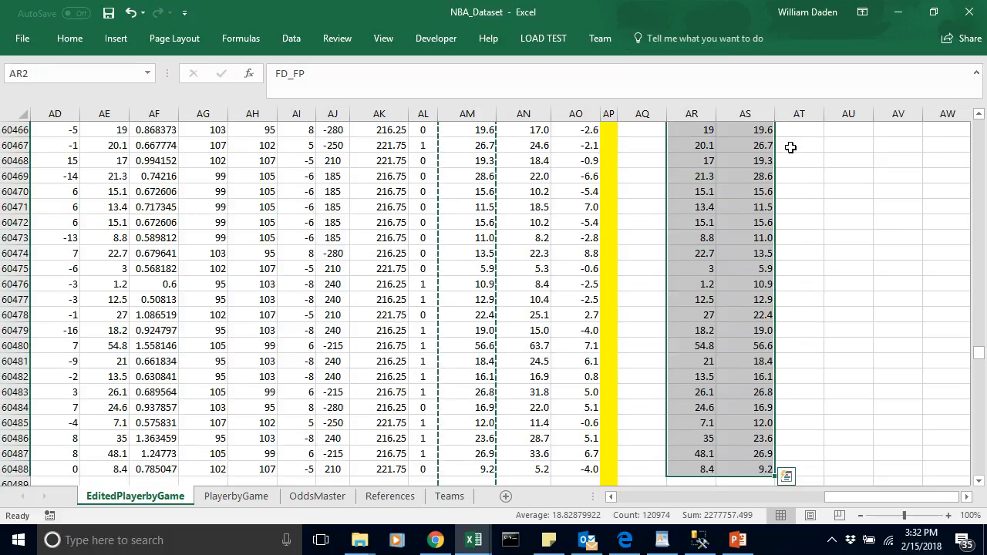
click(900, 266)
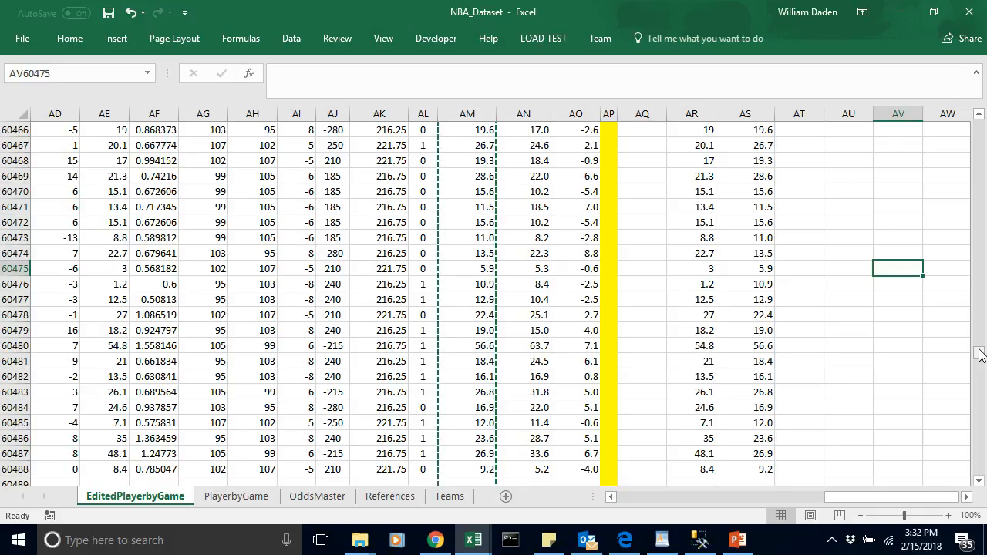
drag(981, 355, 980, 123)
click(640, 199)
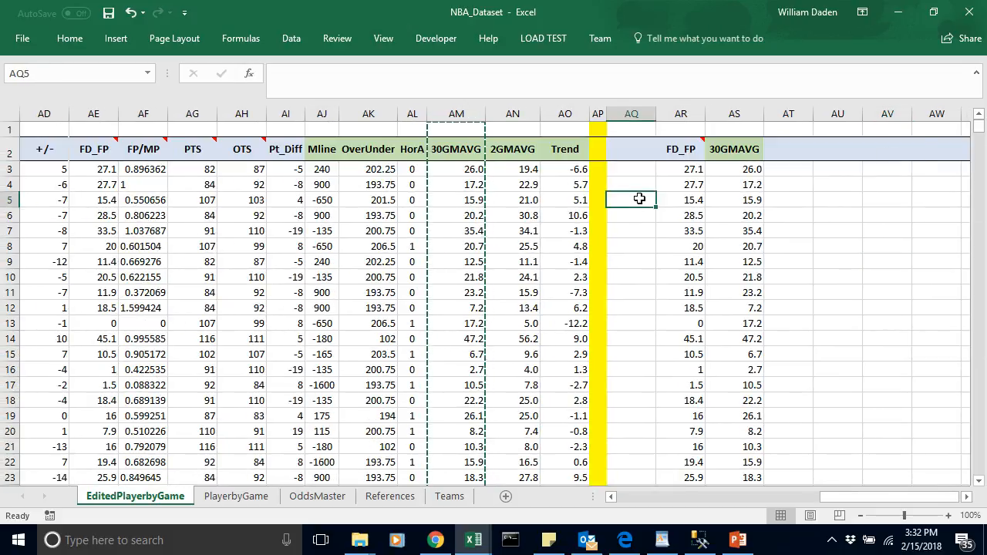
key(Escape)
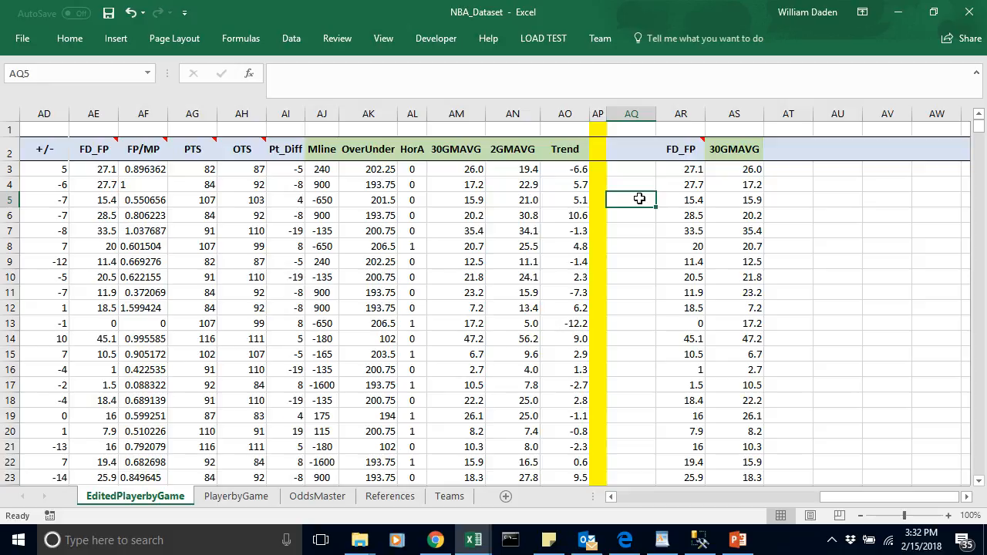
Step: Open the Regression tool from the Data Analysis tools
click(289, 40)
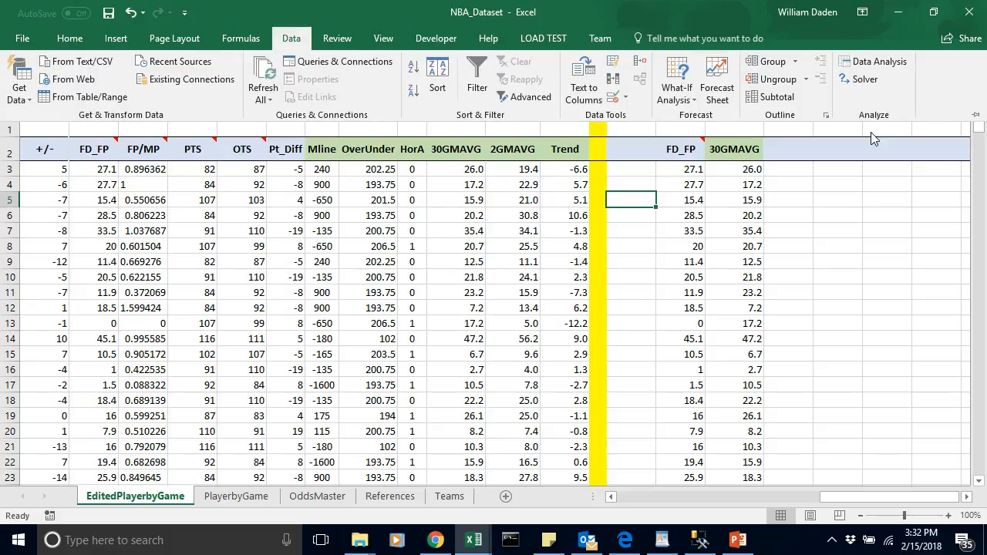
click(876, 68)
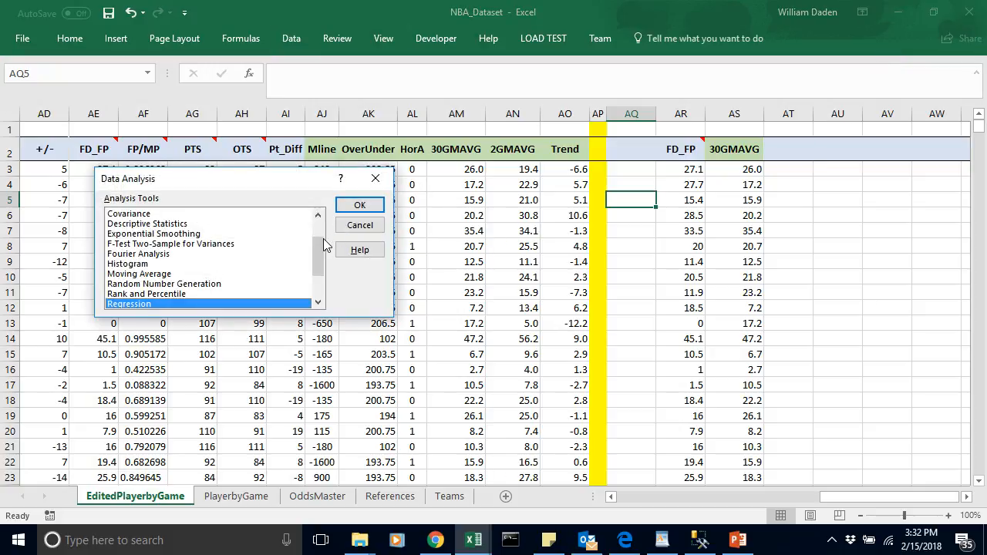
drag(323, 246, 322, 232)
scroll(322, 231, down, 3)
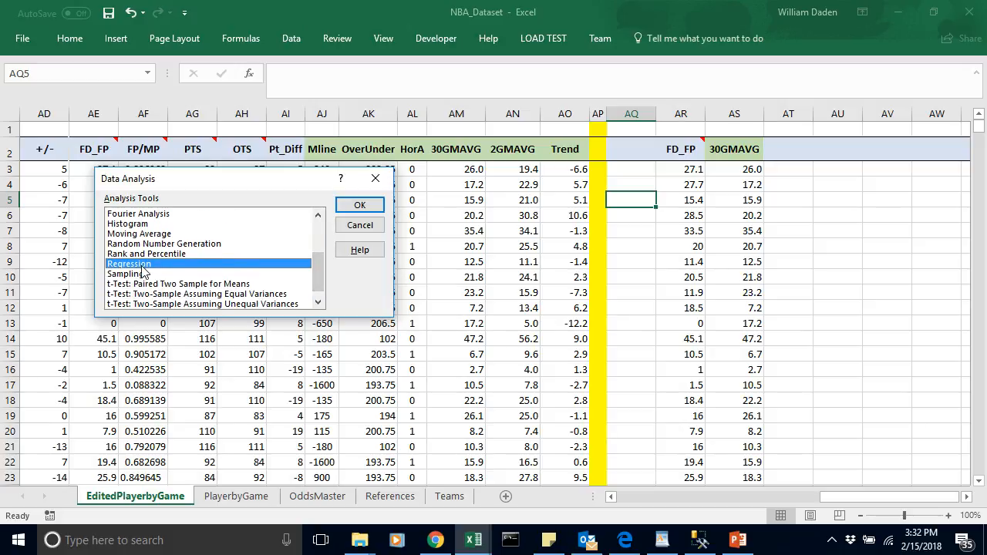
click(360, 206)
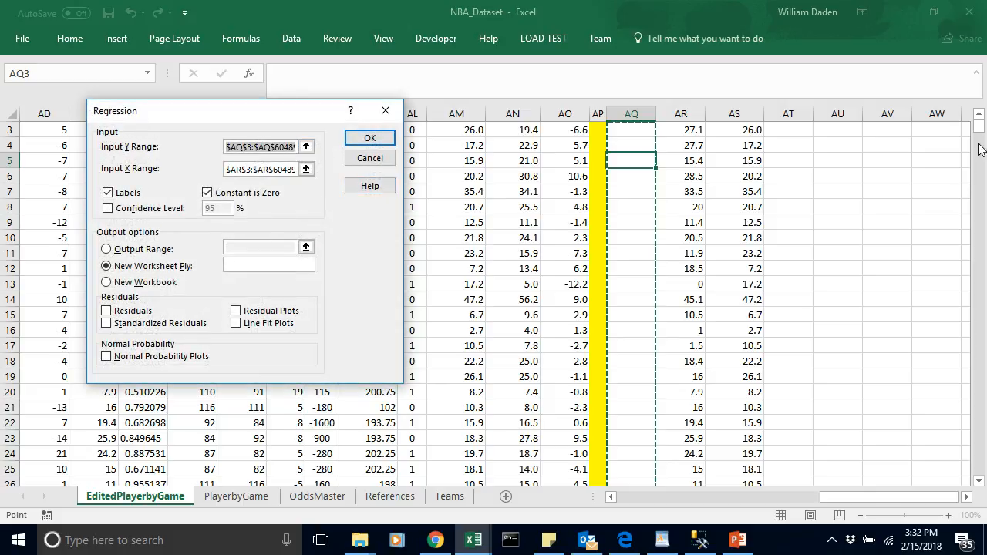
Step: Replace the regression's Input Y Range with the FD_FP data in AR2:AR60488, including its header
scroll(979, 117, up, 1)
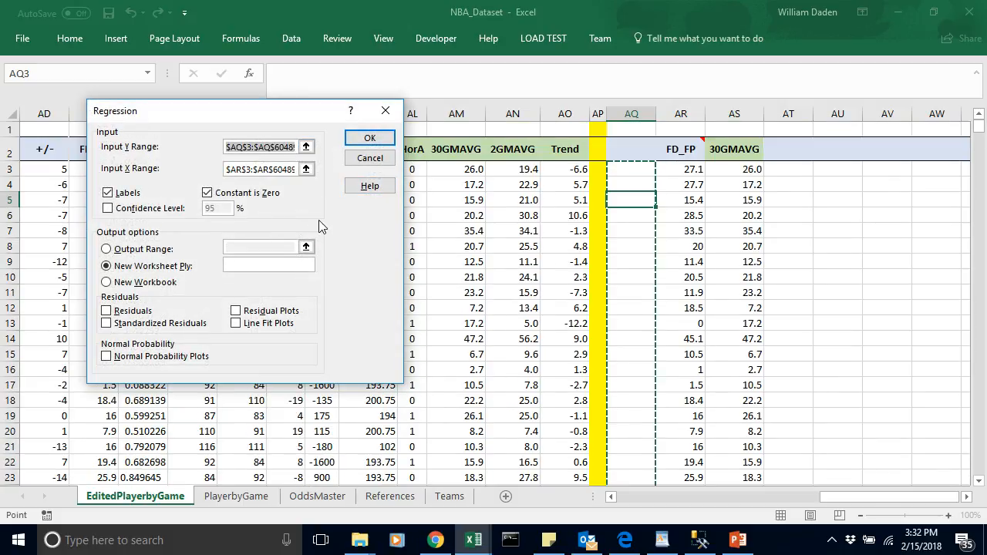
click(294, 148)
click(307, 147)
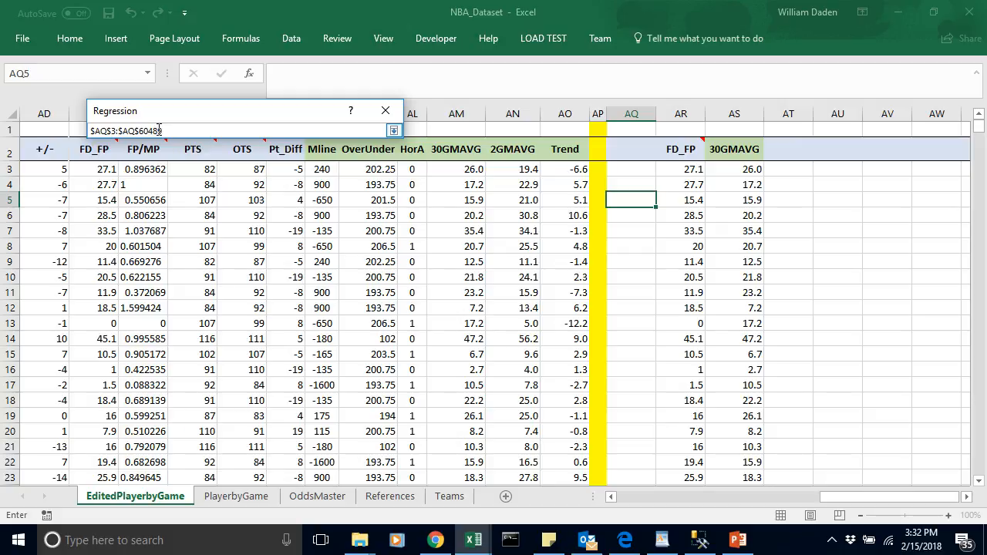
drag(158, 129, 48, 132)
key(BackSpace)
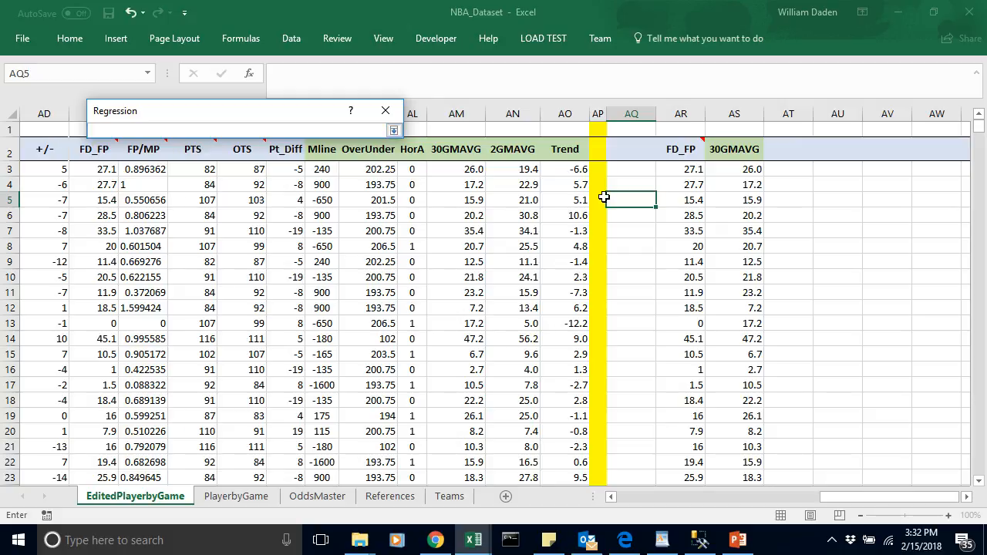
drag(684, 149, 681, 258)
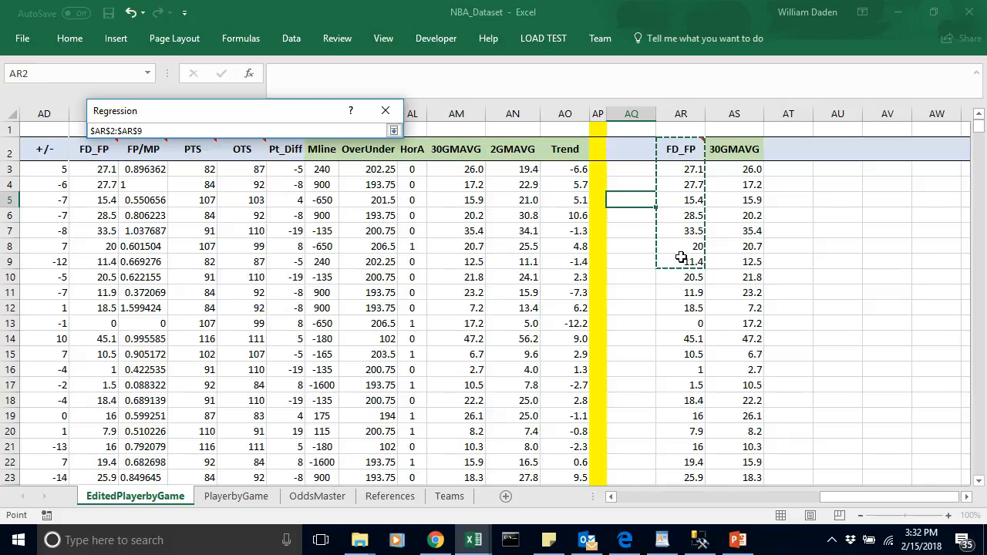
key(ctrl+shift+Down)
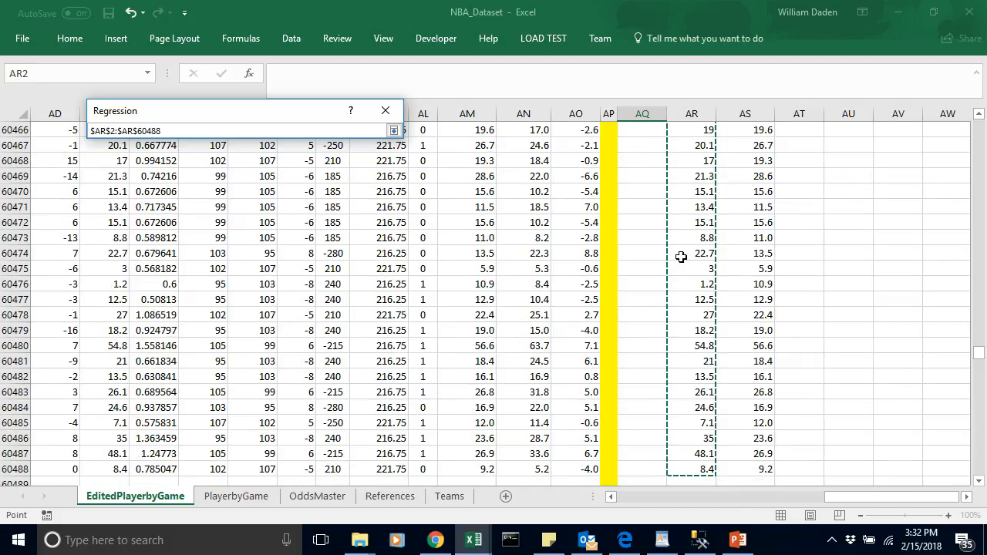
key(Return)
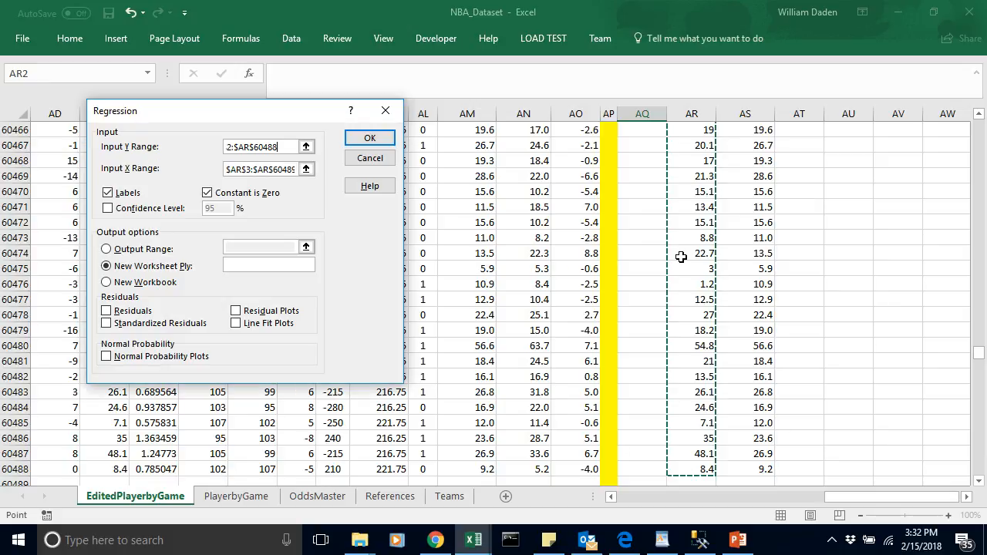
Step: Replace the regression's Input X Range with the 30GMAVG data in AS2:AS60488, including its header
click(295, 169)
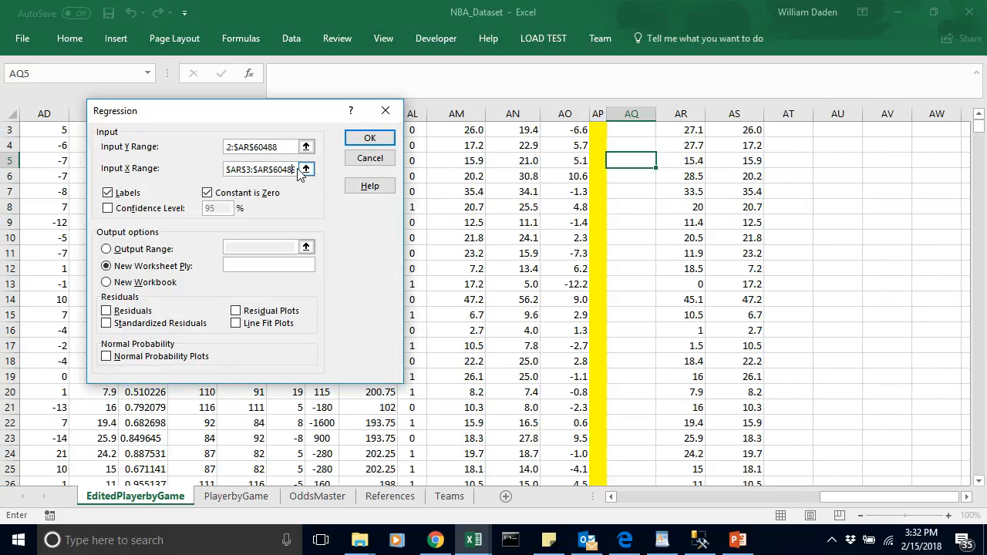
click(304, 169)
drag(172, 130, 82, 125)
key(BackSpace)
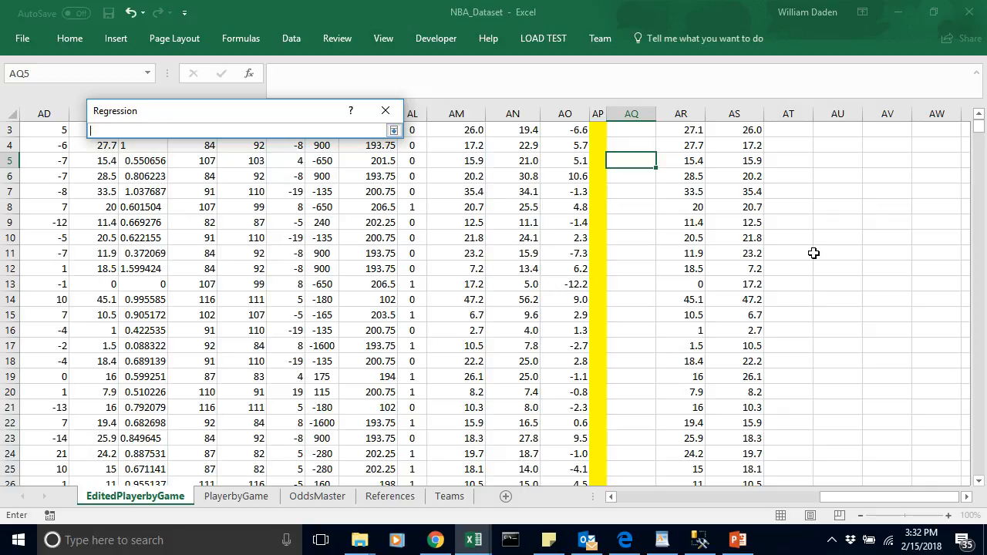
click(978, 113)
click(978, 113)
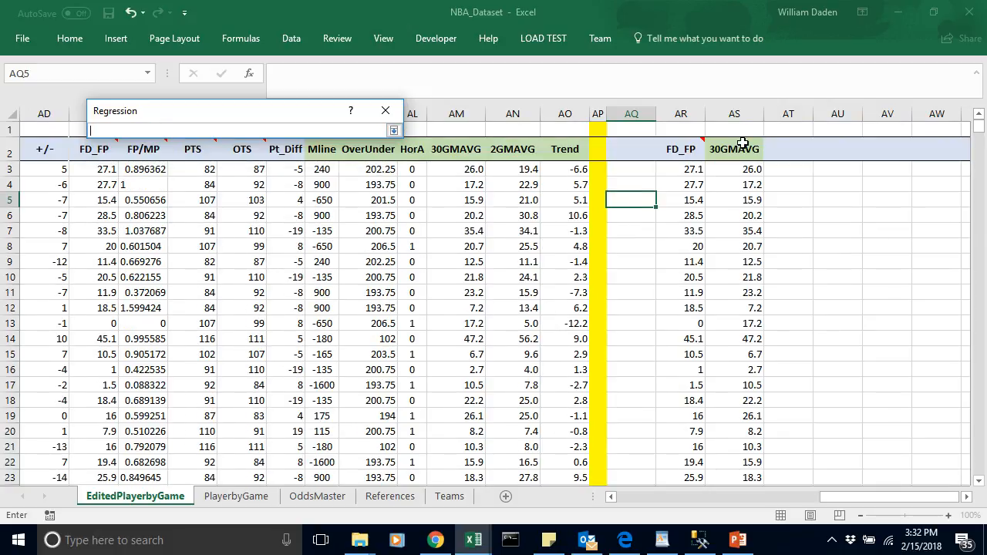
drag(745, 147, 753, 311)
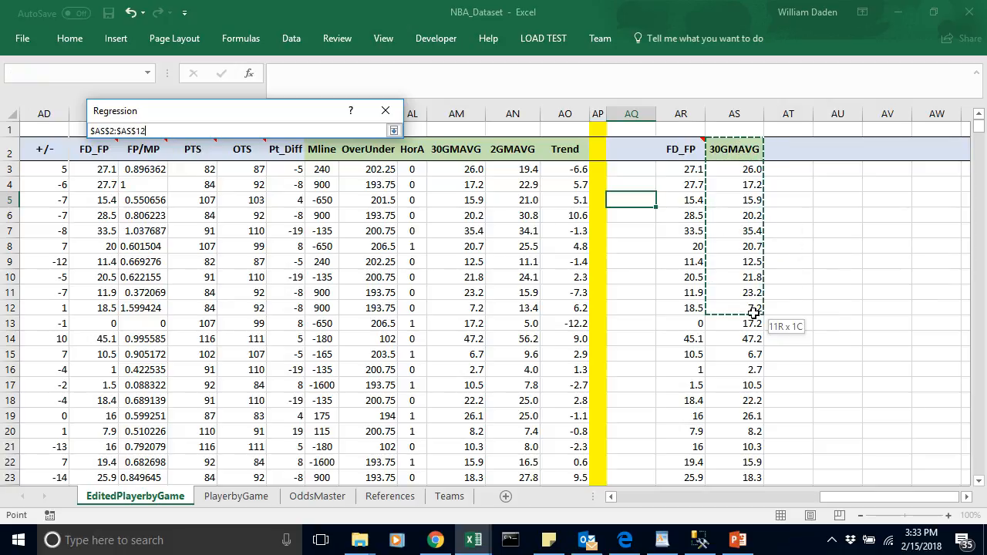
key(ctrl+shift+Down)
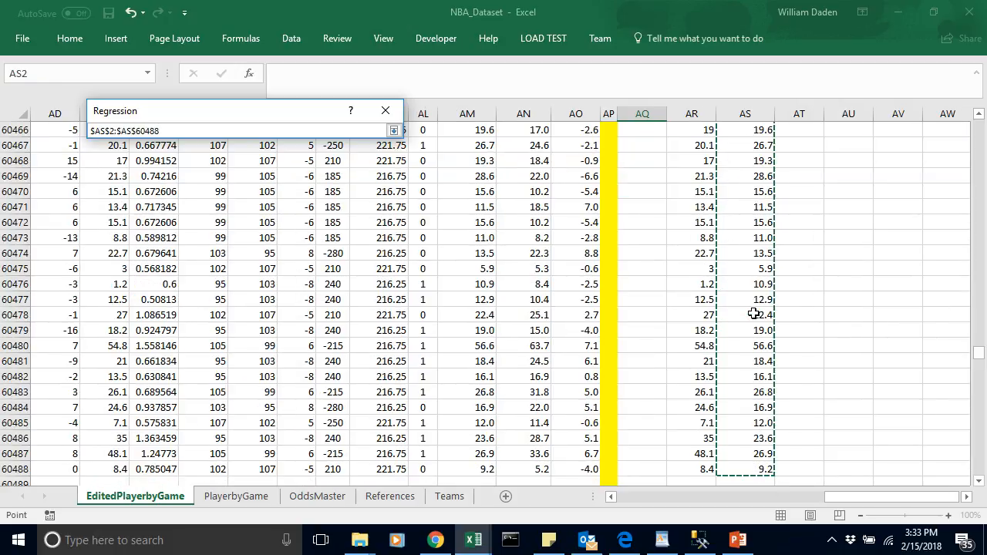
key(Return)
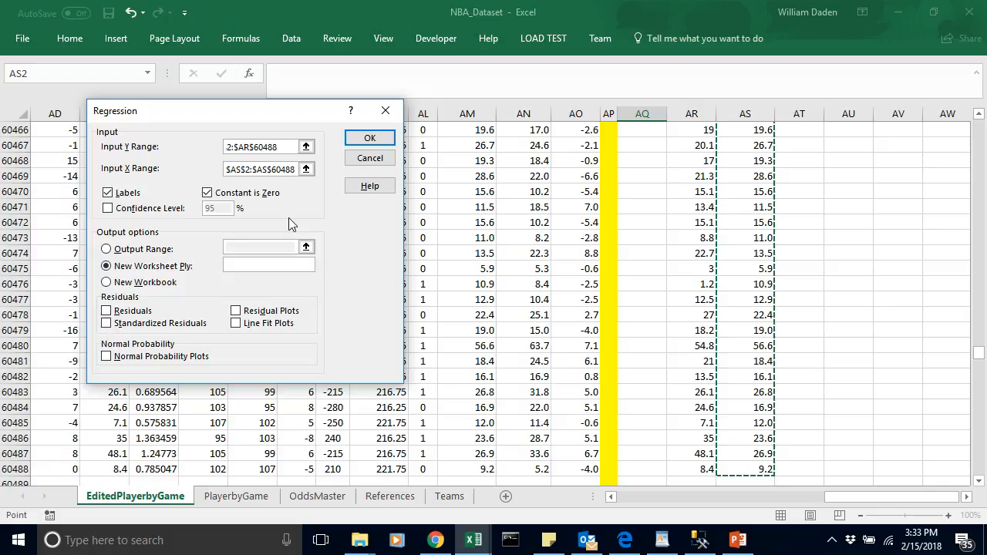
Step: Try to run the regression with Labels turned off and Constant is Zero turned on
click(208, 193)
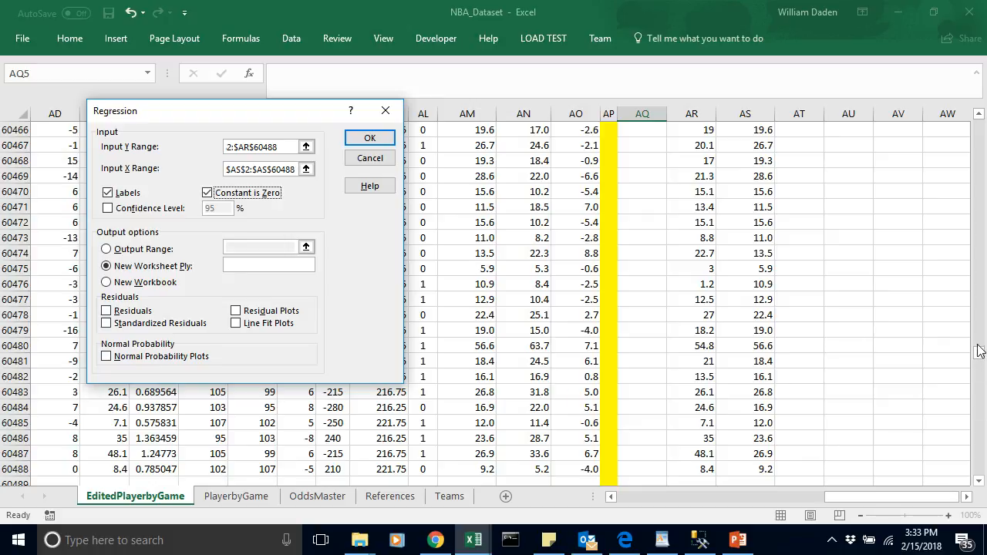
click(109, 194)
click(369, 138)
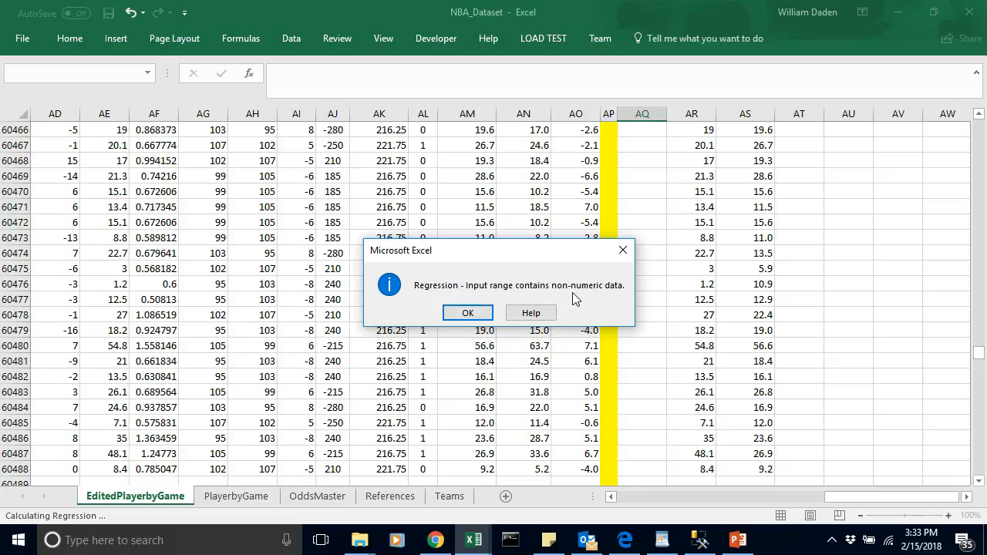
click(466, 314)
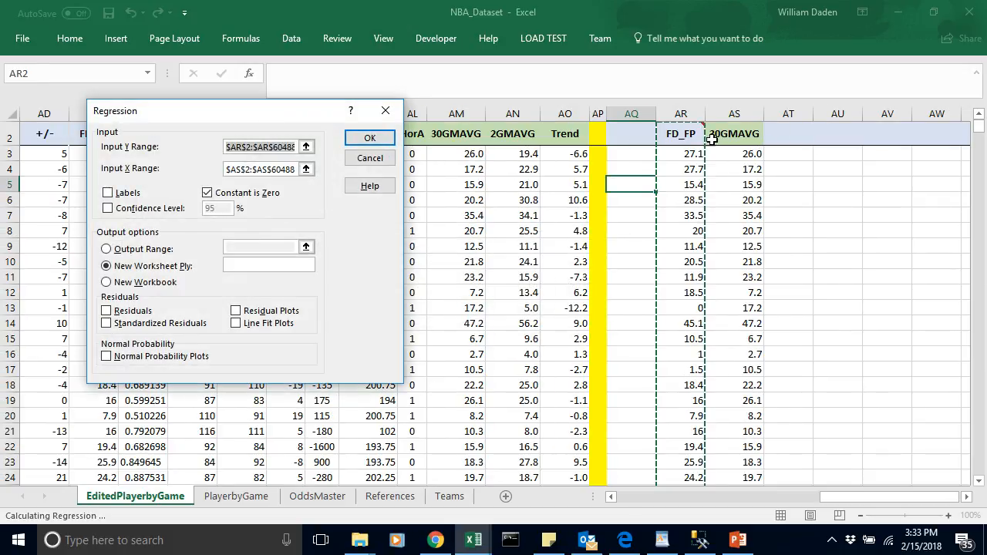
Step: Turn Labels on and run the regression with Constant is Zero, sending the output to a new worksheet
click(108, 193)
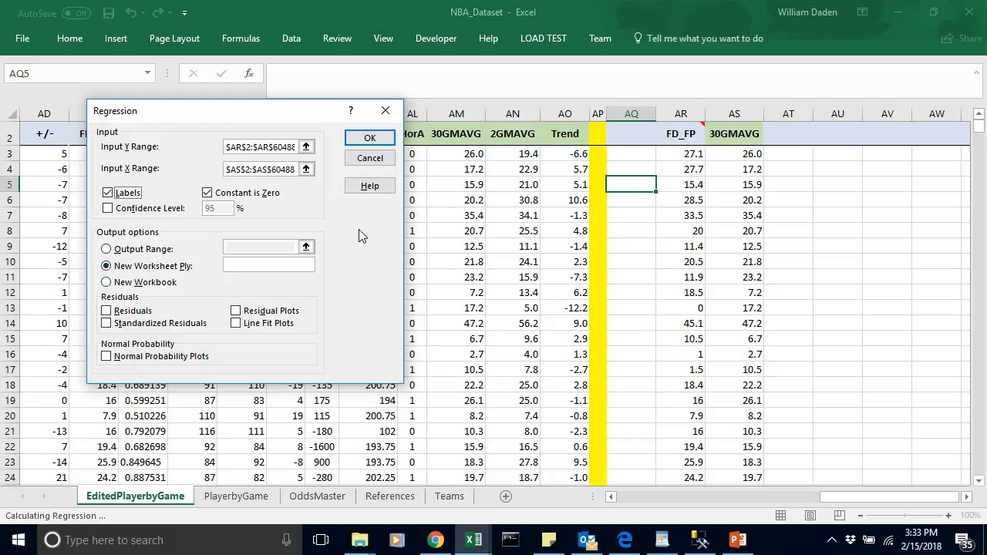
click(370, 138)
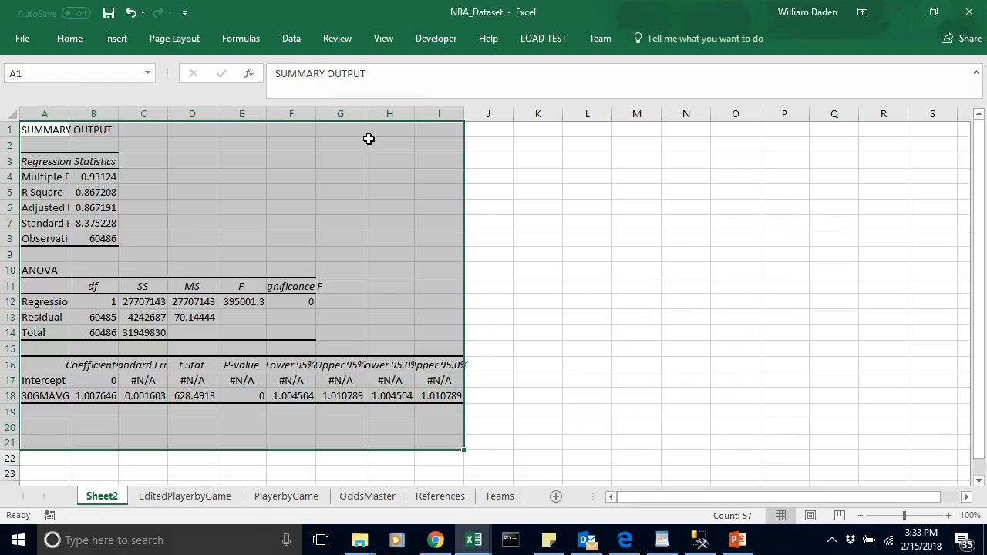
Step: Widen columns A and B of the regression summary output so their labels and values show in full
click(369, 190)
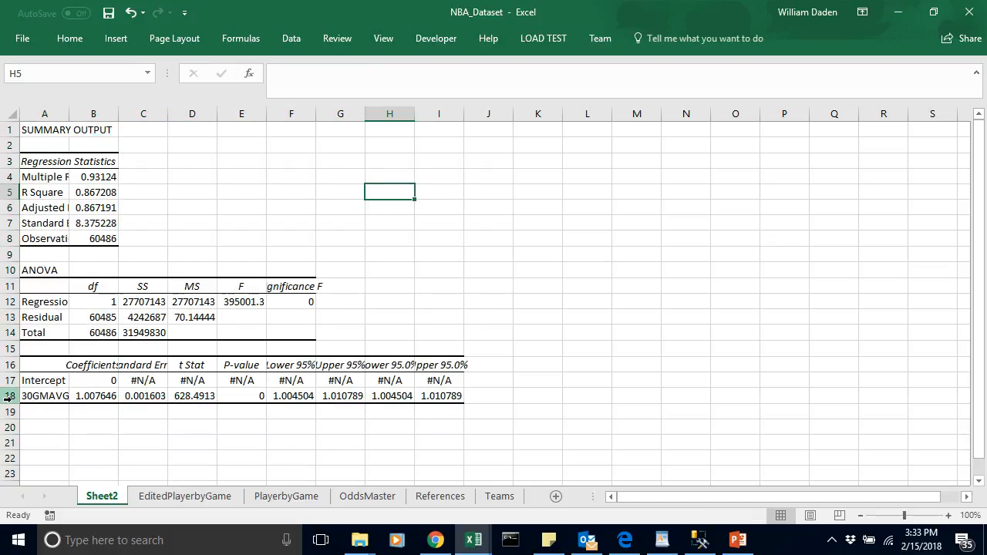
drag(70, 113, 244, 118)
click(307, 259)
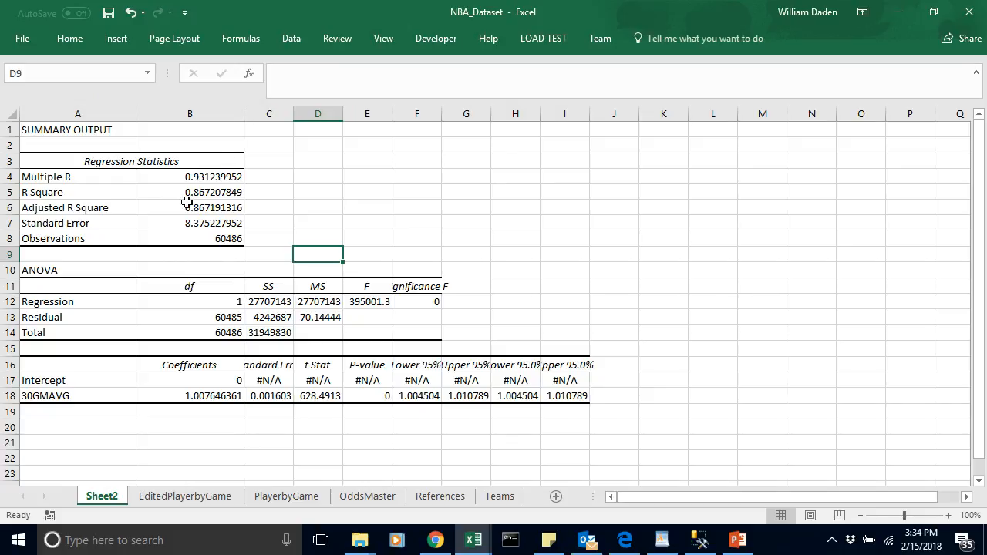
Step: Examine the Adjusted R Square value and the 30GMAVG coefficient row in the regression output
click(80, 209)
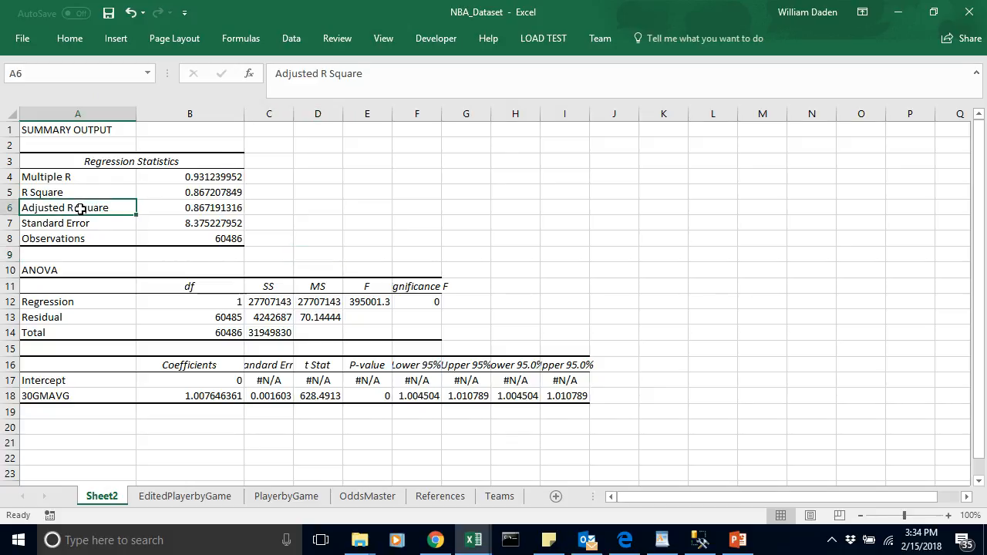
click(210, 209)
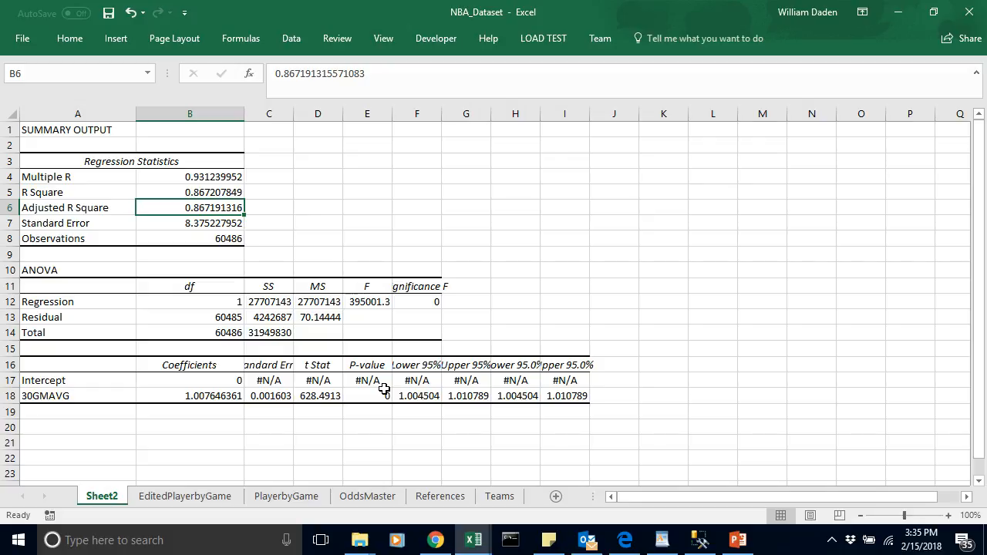
click(53, 395)
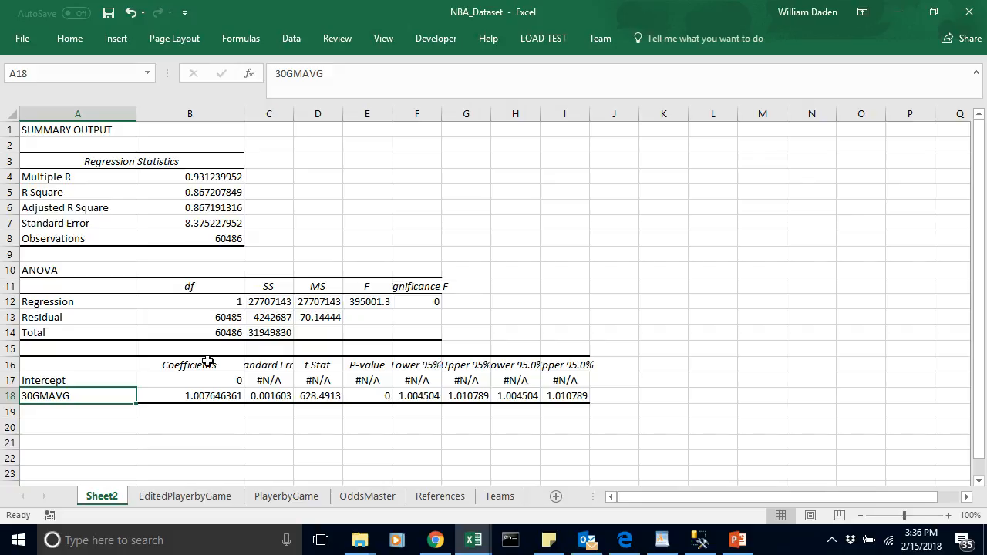
click(188, 416)
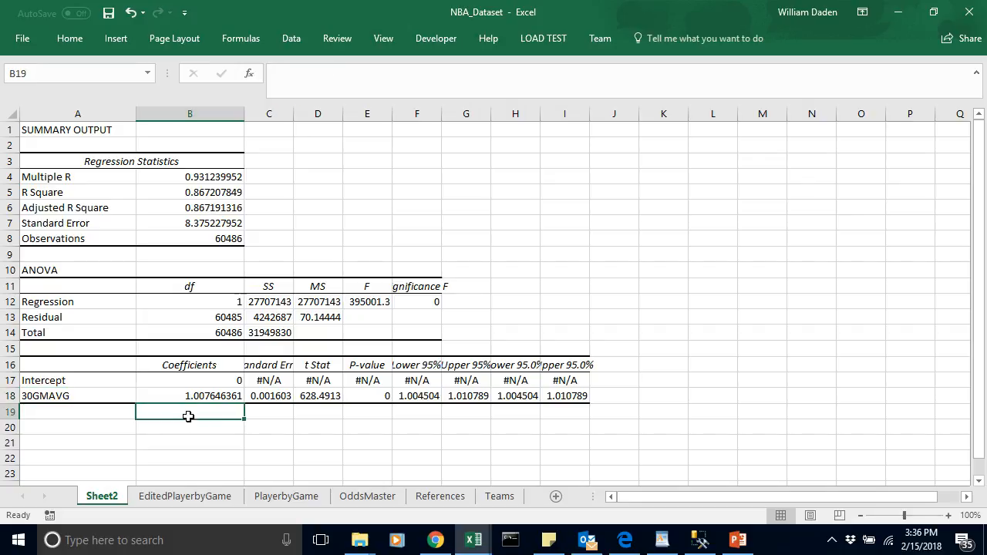
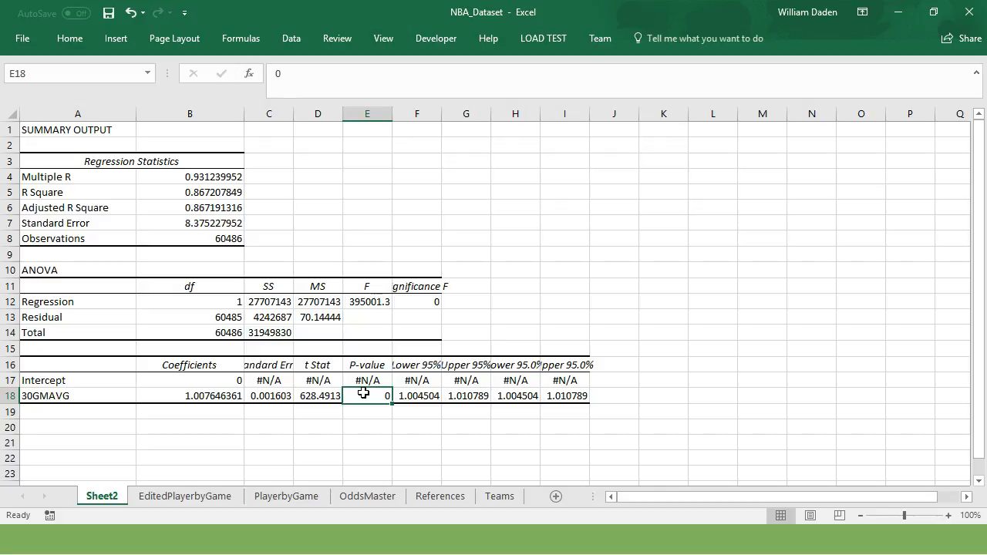
Step: Examine the 30GMAVG and 2GMAVG moving-average columns on the EditedPlayerbyGame sheet
click(202, 498)
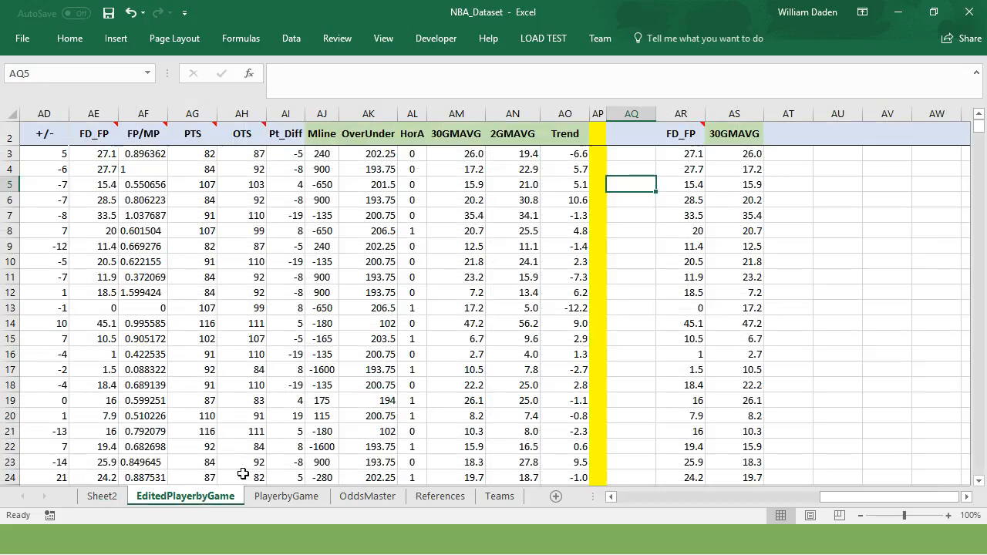
click(724, 262)
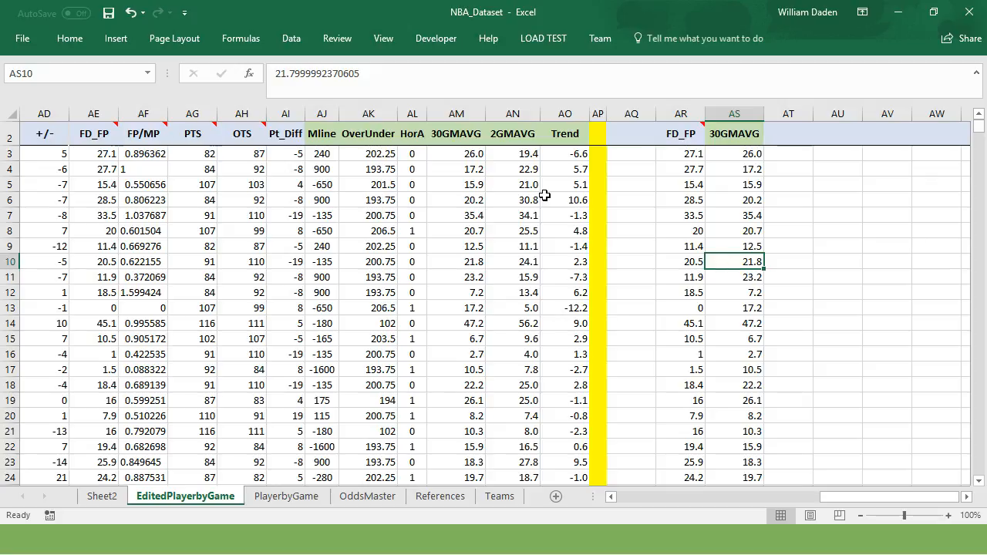
click(457, 113)
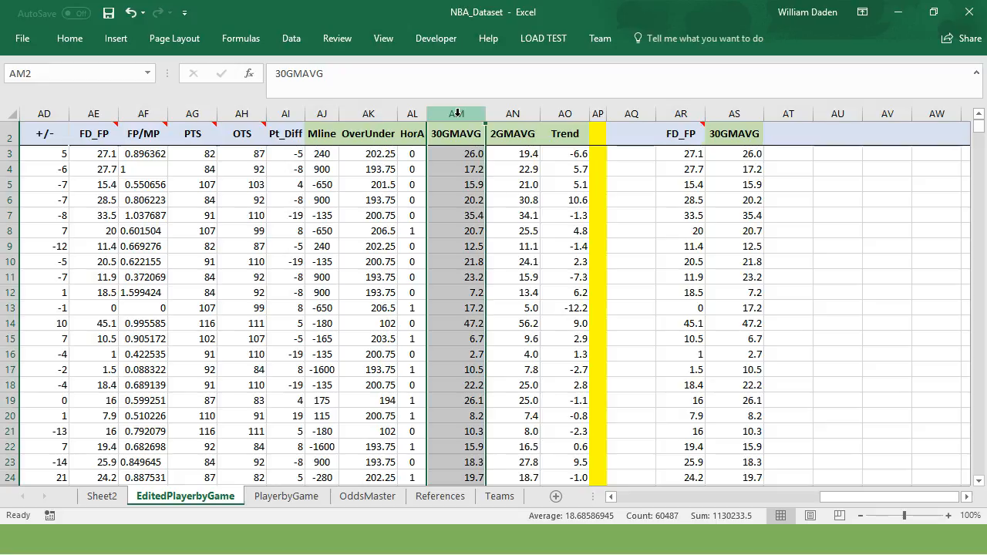
click(515, 114)
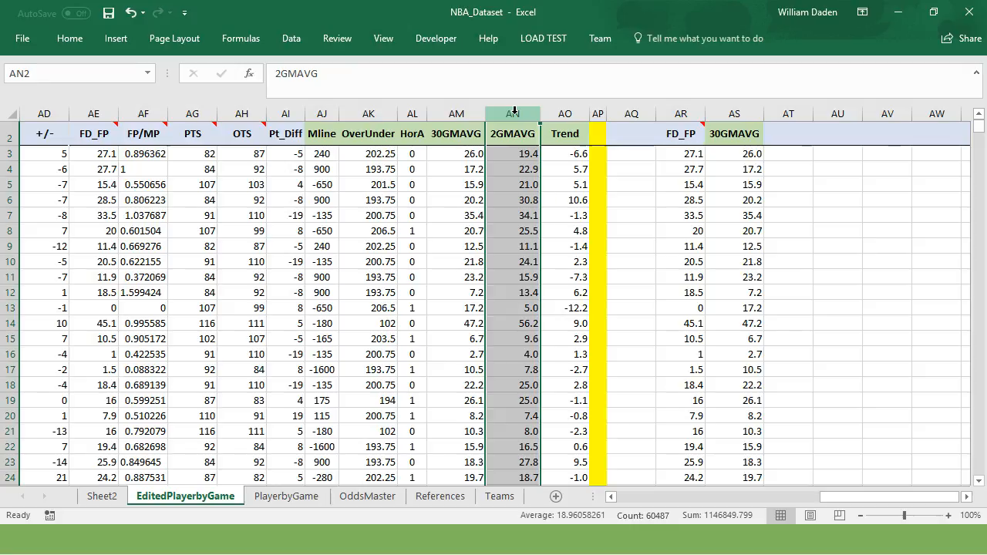
click(512, 202)
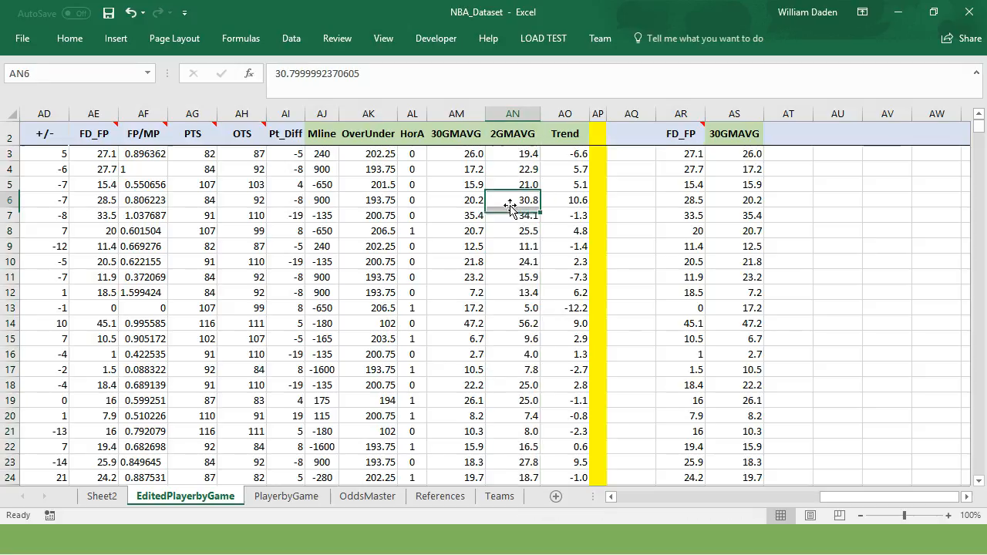
Step: Compare the 30GMAVG, 2GMAVG and Trend values in rows 3 and 4 to see how Trend is derived
click(469, 152)
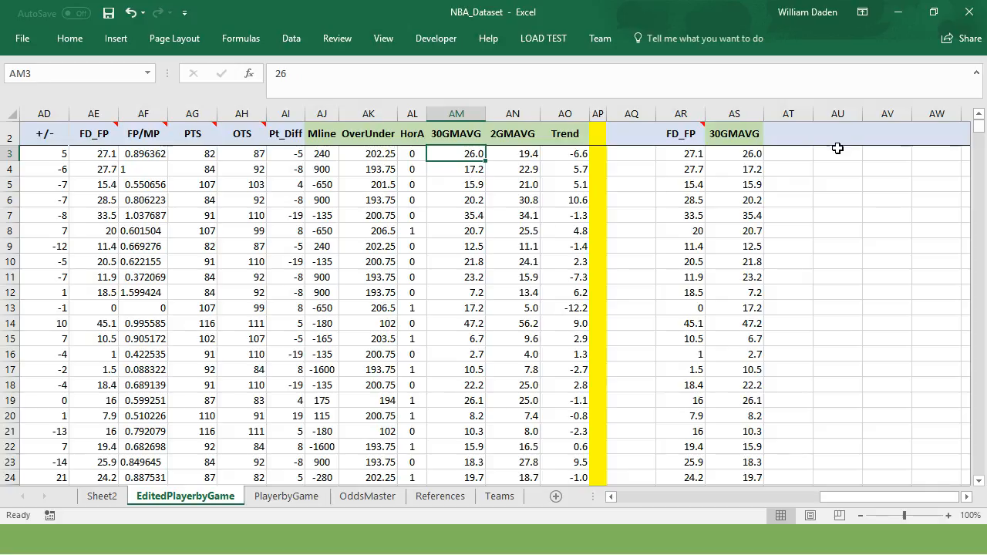
click(459, 171)
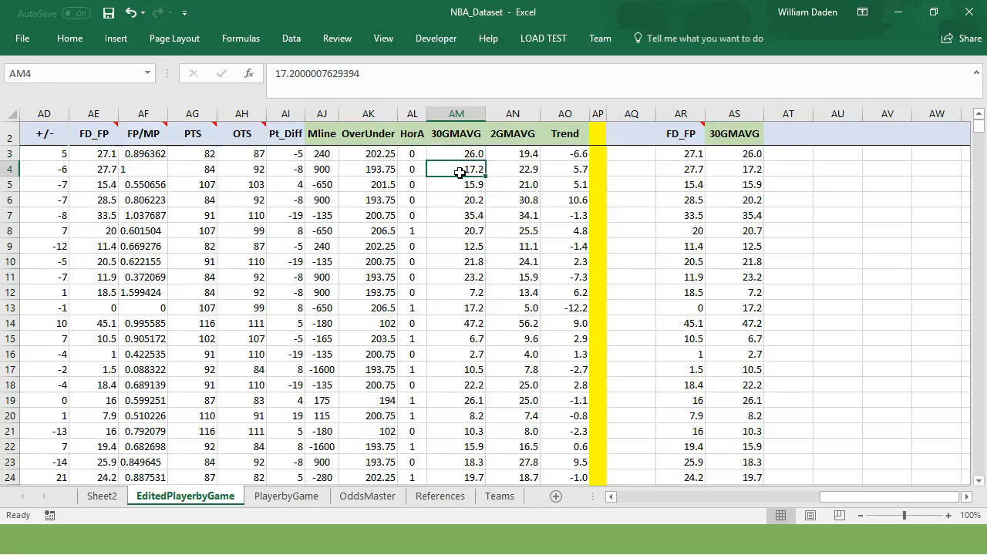
click(580, 154)
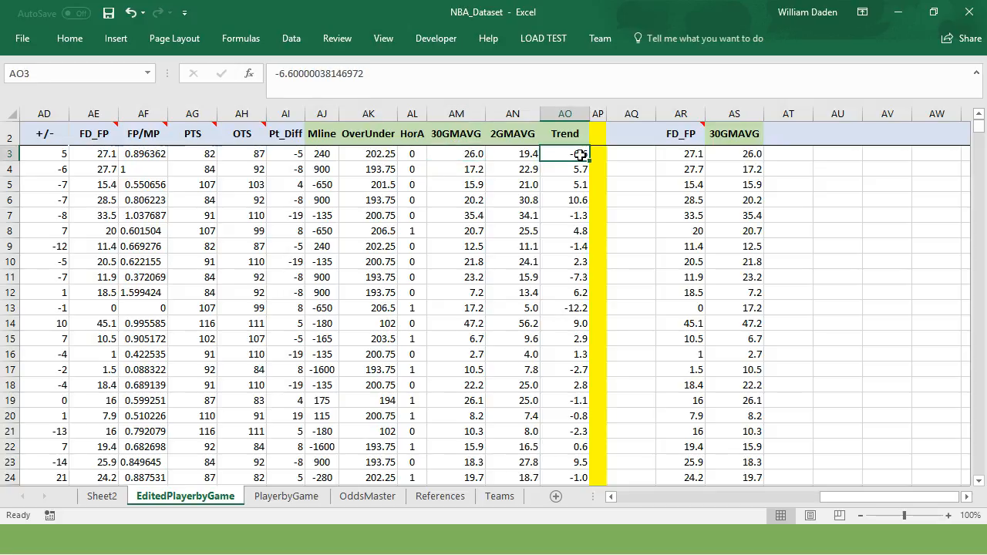
click(464, 154)
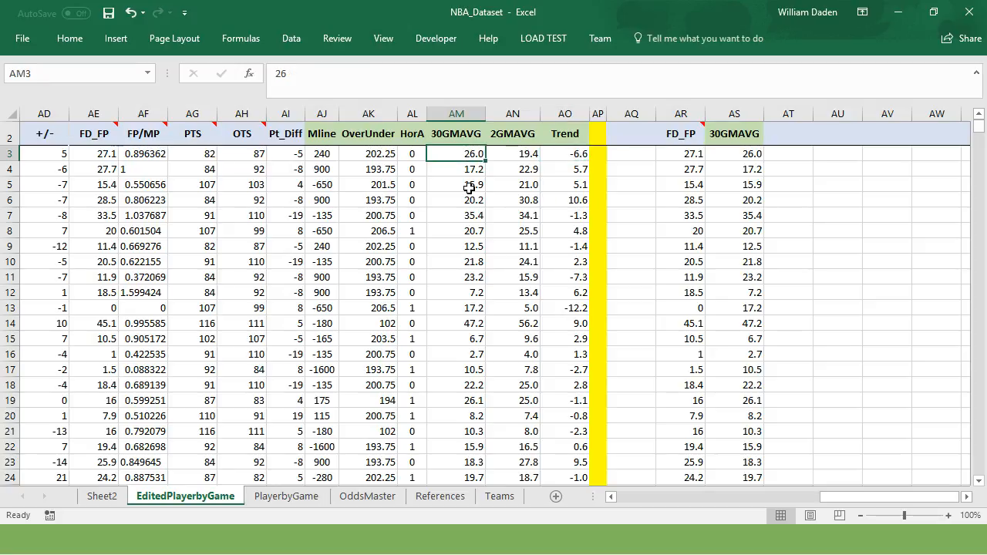
click(528, 154)
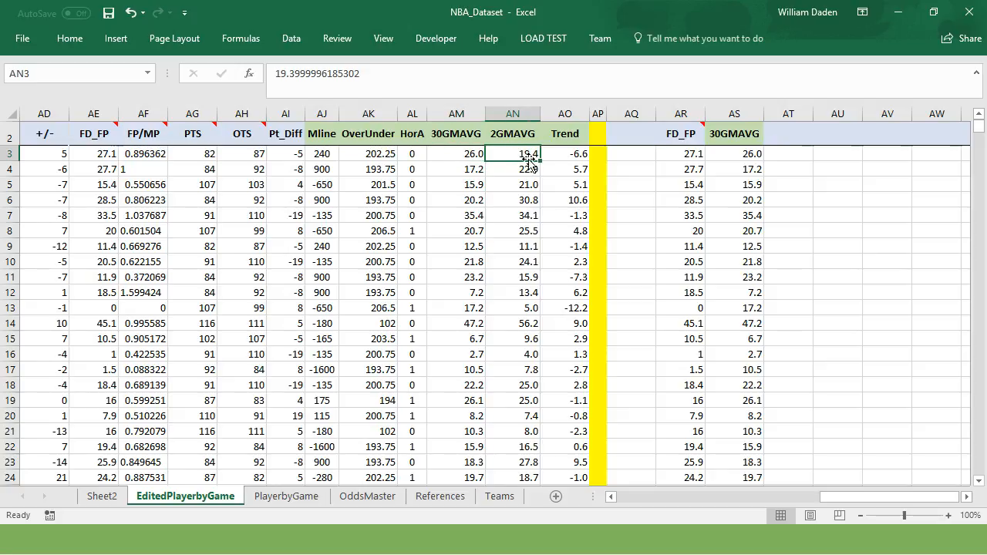
click(573, 157)
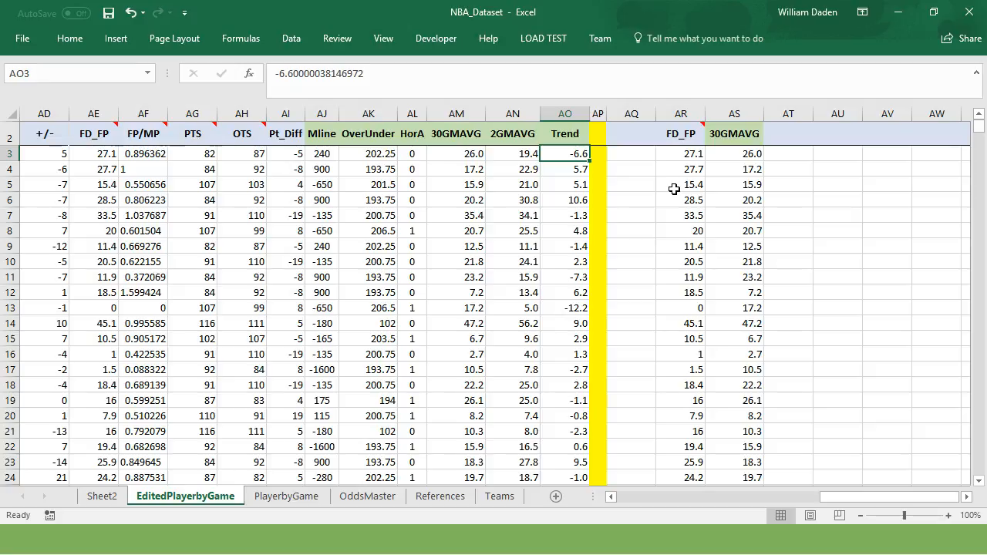
click(478, 169)
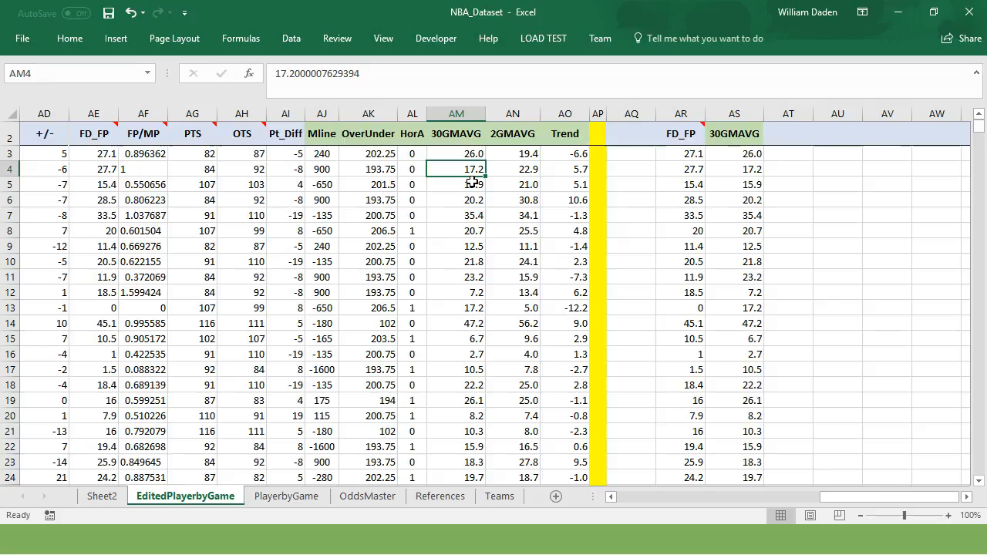
click(530, 171)
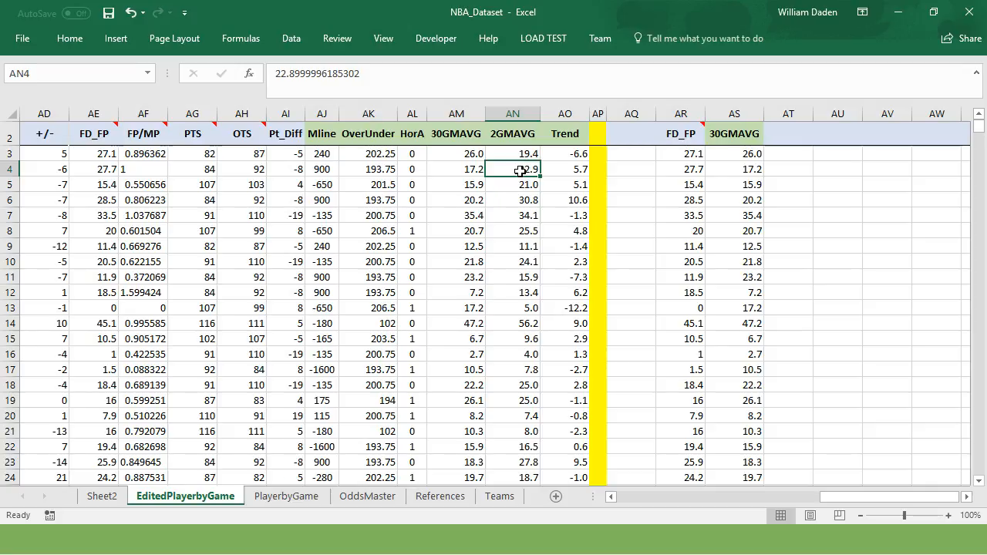
click(570, 174)
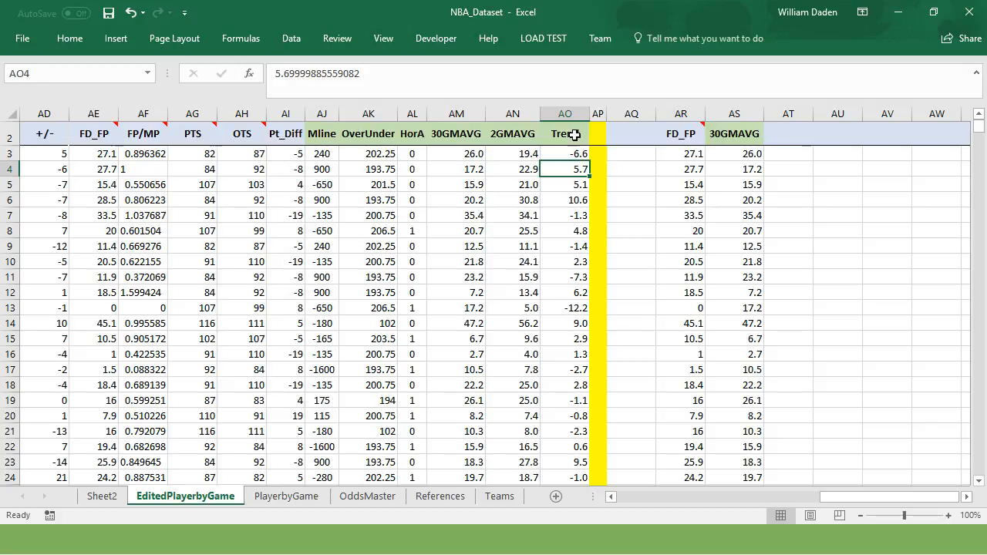
Step: Copy the Trend column AO into column AT beside the FD_FP and 30GMAVG copies
click(566, 113)
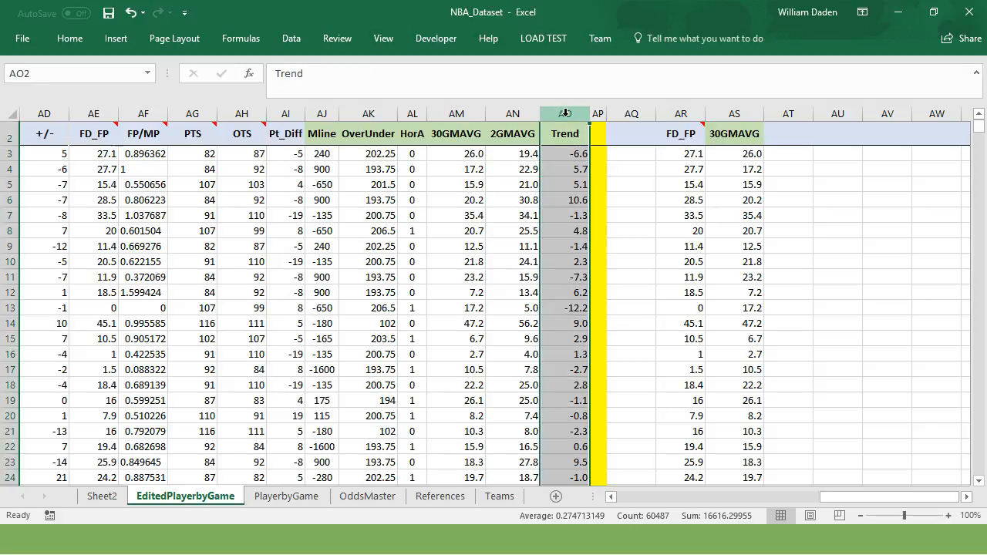
key(ctrl+c)
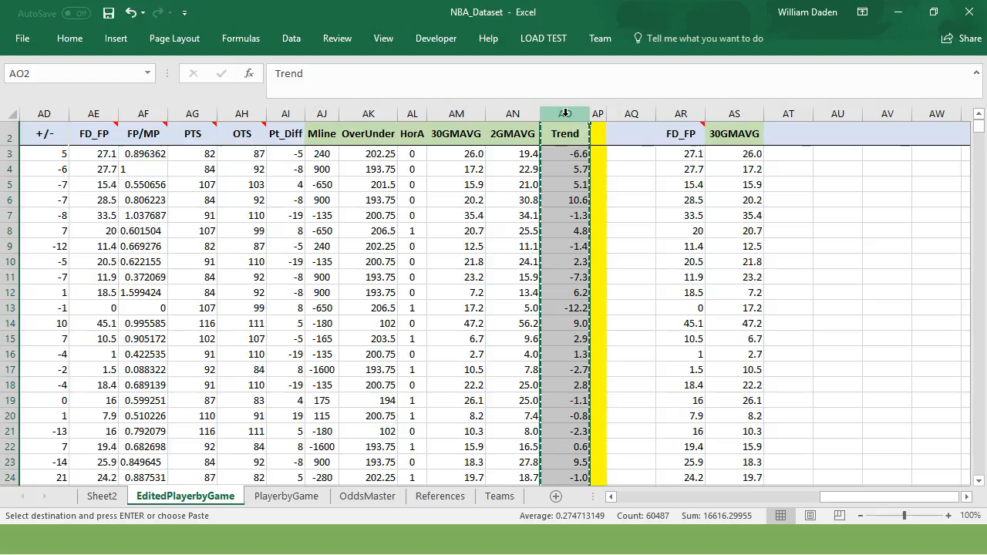
click(792, 113)
key(ctrl+v)
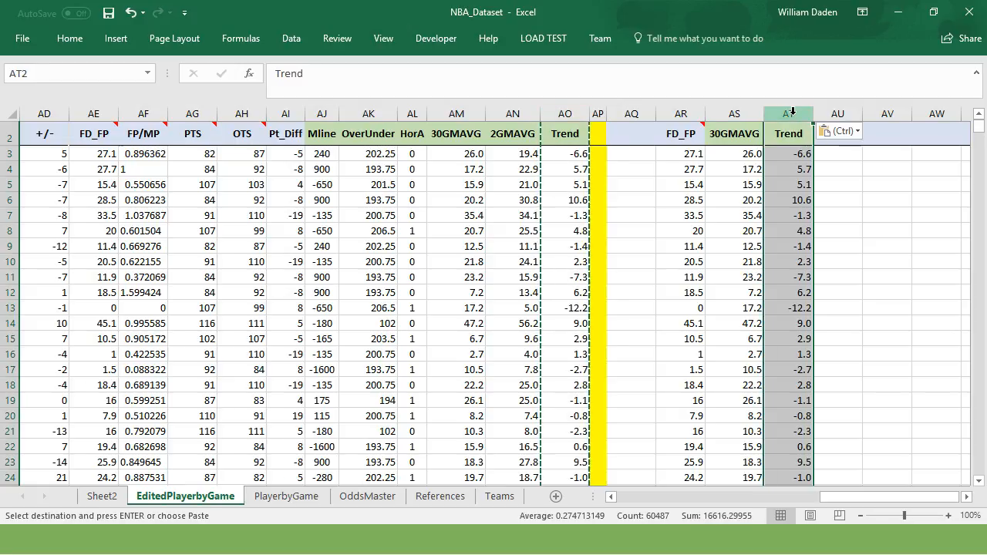
click(635, 184)
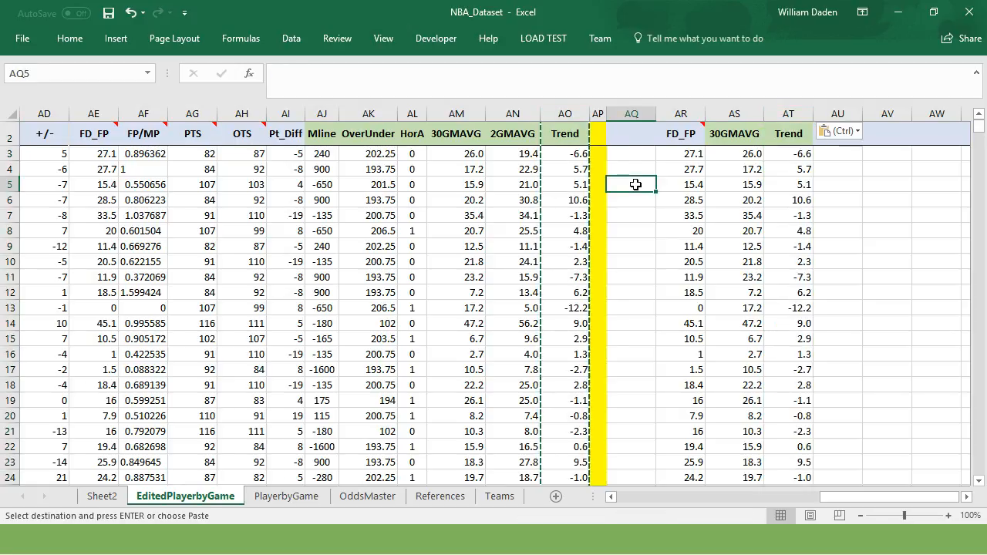
key(Escape)
click(627, 212)
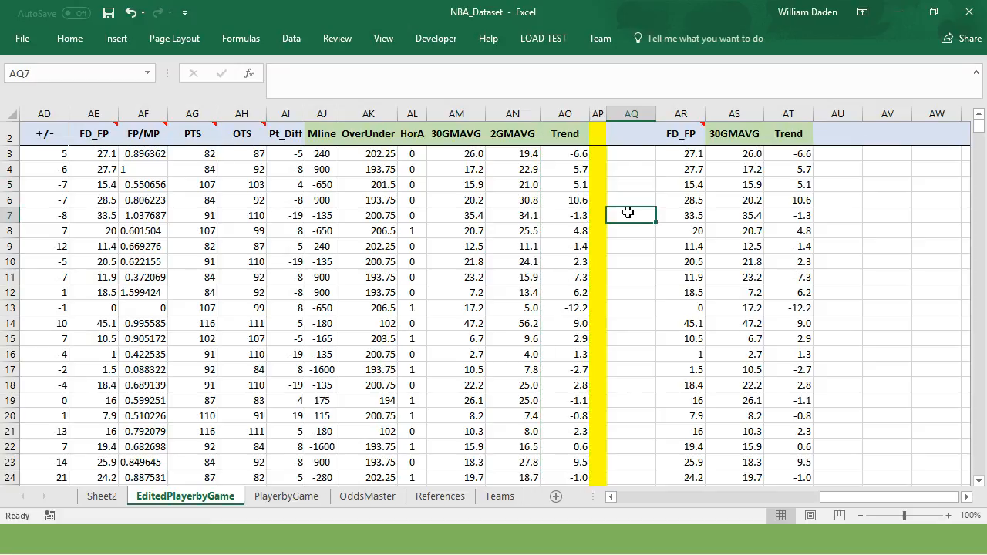
Step: Rename the Sheet2 regression output worksheet as byMavg
click(104, 497)
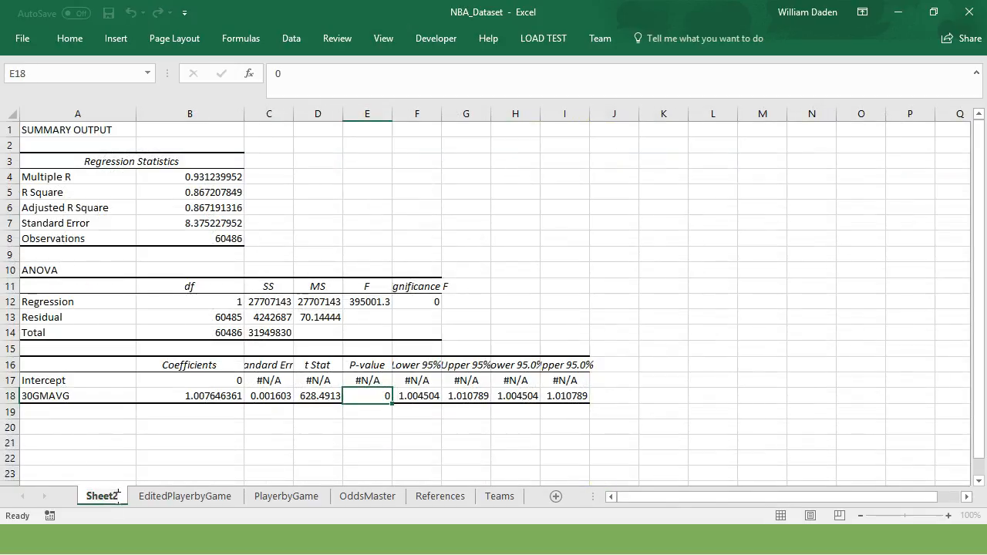
double_click(116, 496)
key(BackSpace)
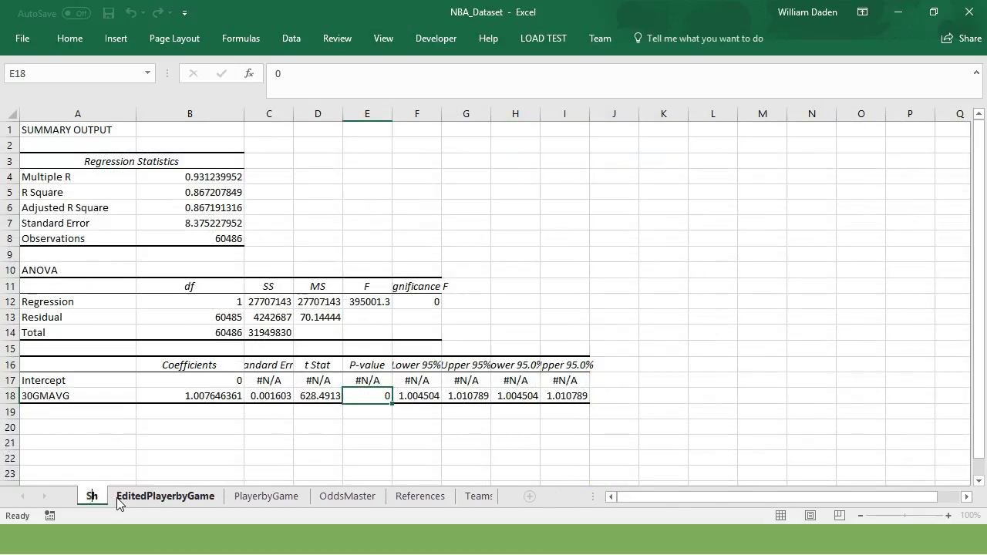
text(byMavg)
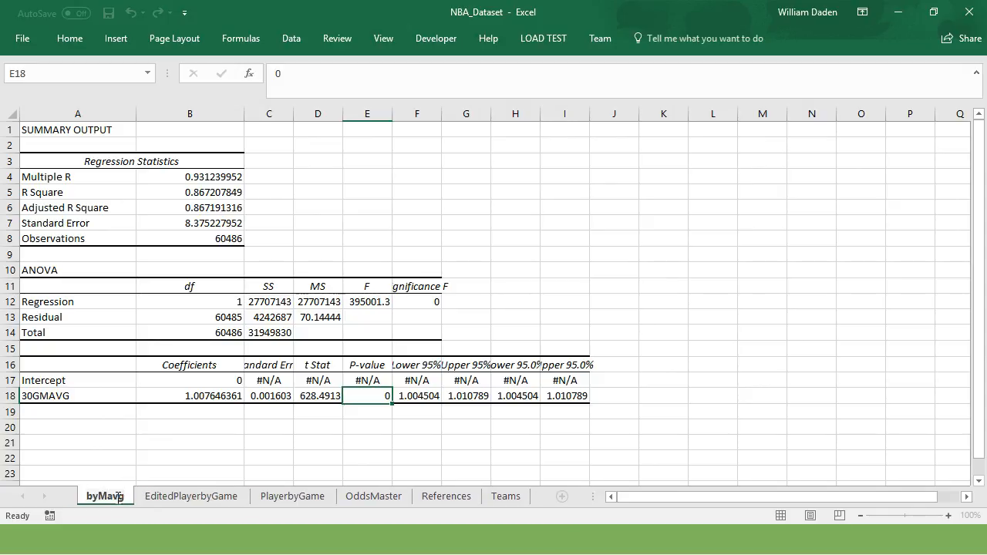
click(123, 472)
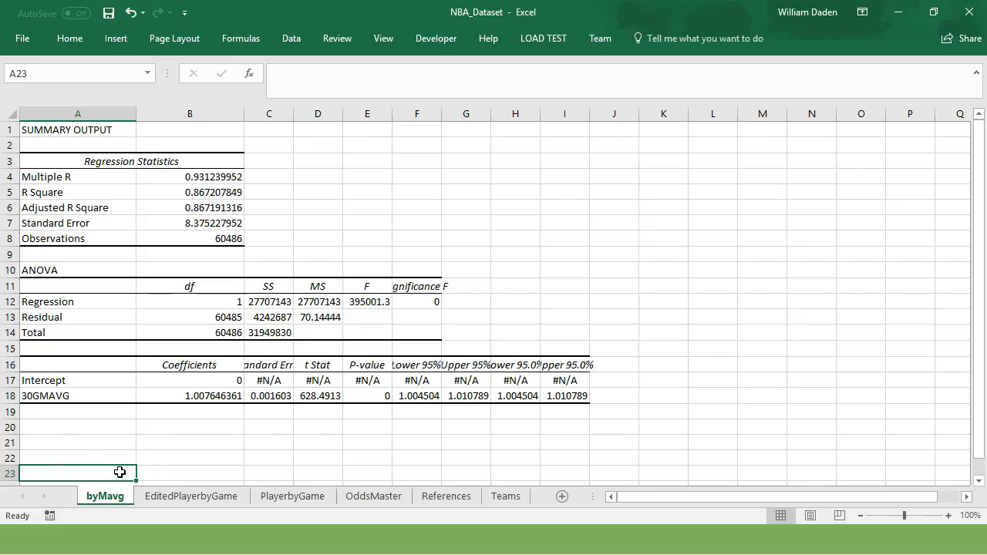
Step: Check the copied Trend variable on EditedPlayerbyGame and review the Adjusted R Square on the byMavg sheet
click(177, 497)
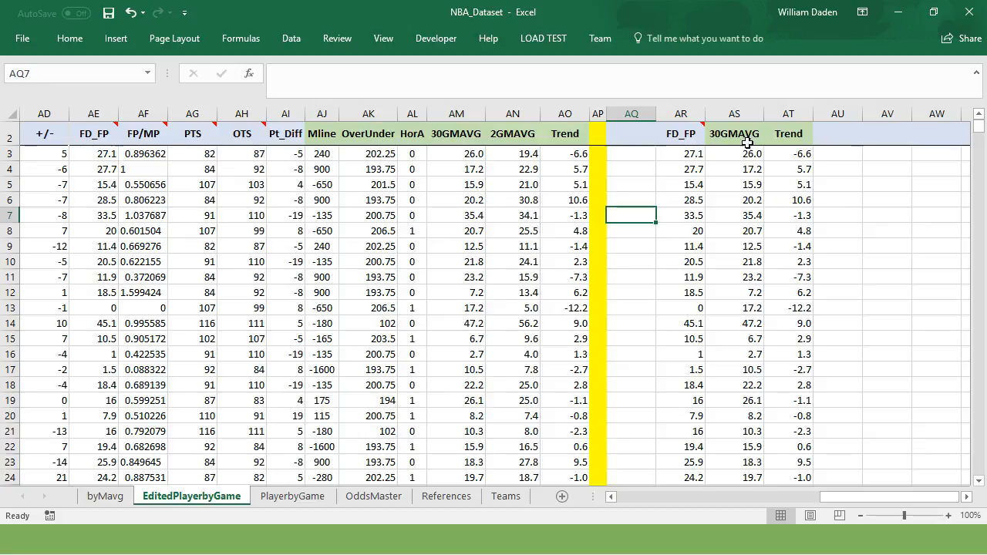
click(794, 134)
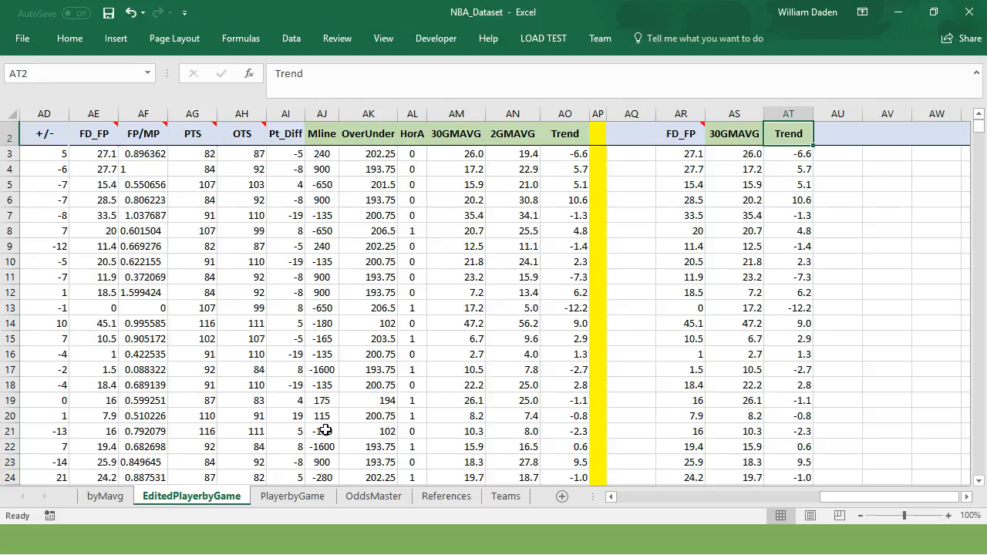
click(123, 502)
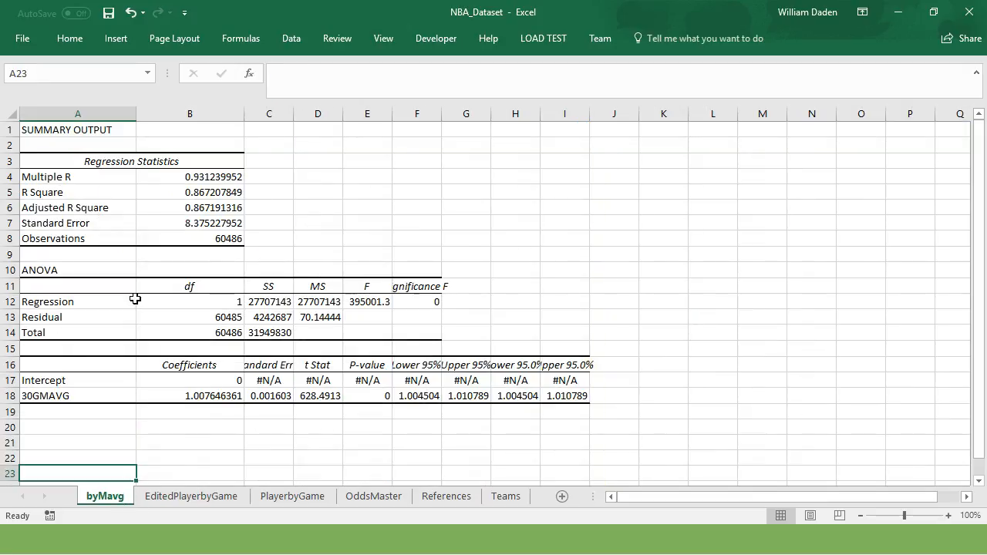
click(214, 208)
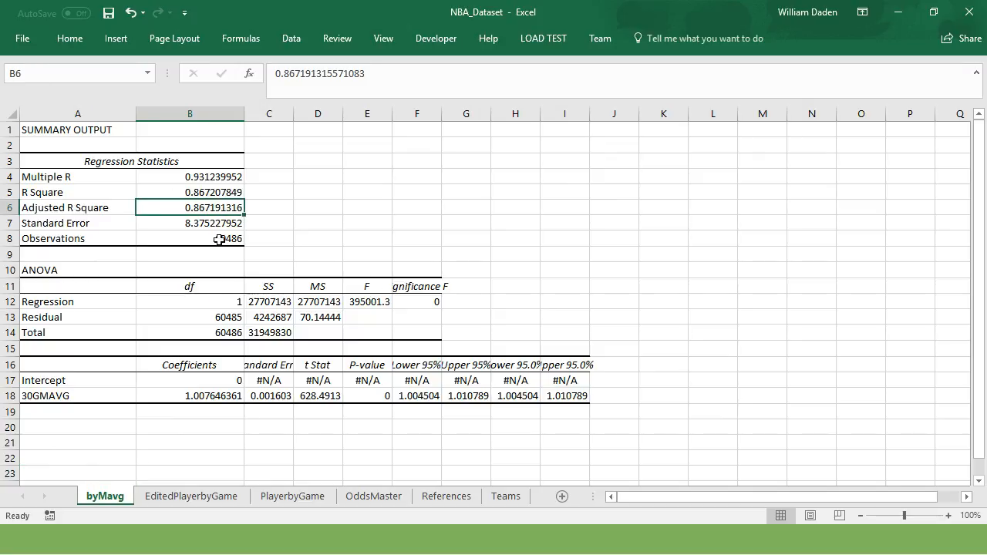
Step: Run a regression from EditedPlayerbyGame with the X range extended to the 30GMAVG and Trend columns, $AS$2:$AT$60488, outputting to a new worksheet
click(165, 501)
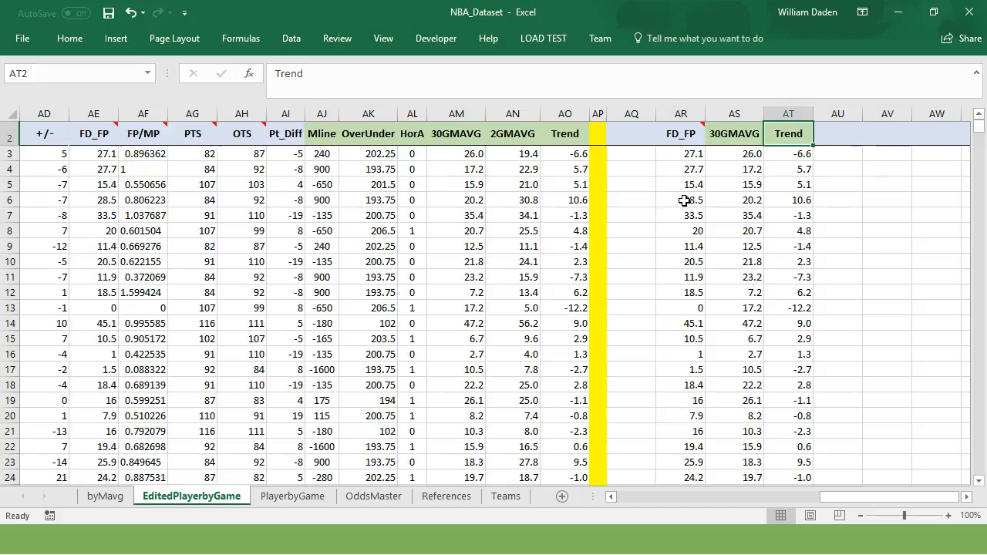
click(293, 40)
click(879, 62)
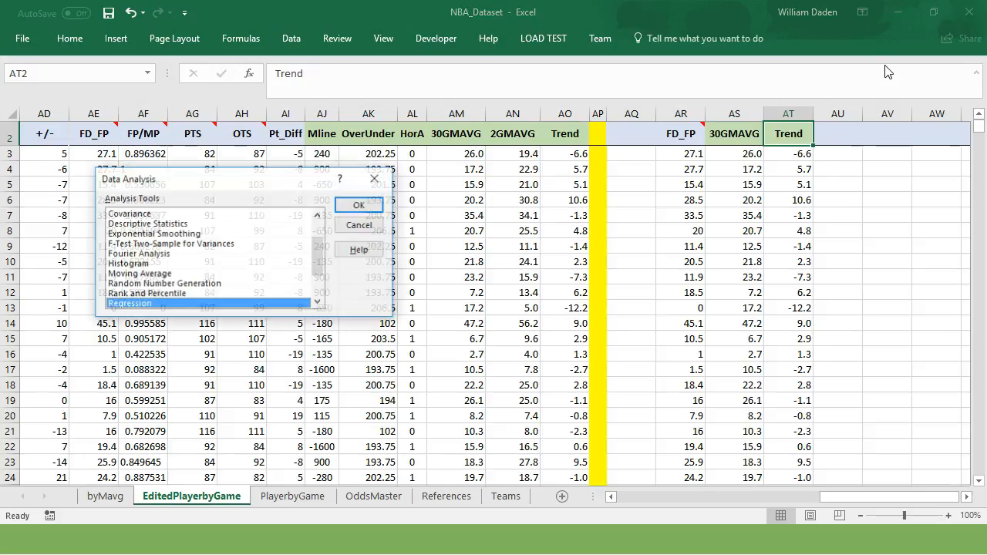
click(361, 206)
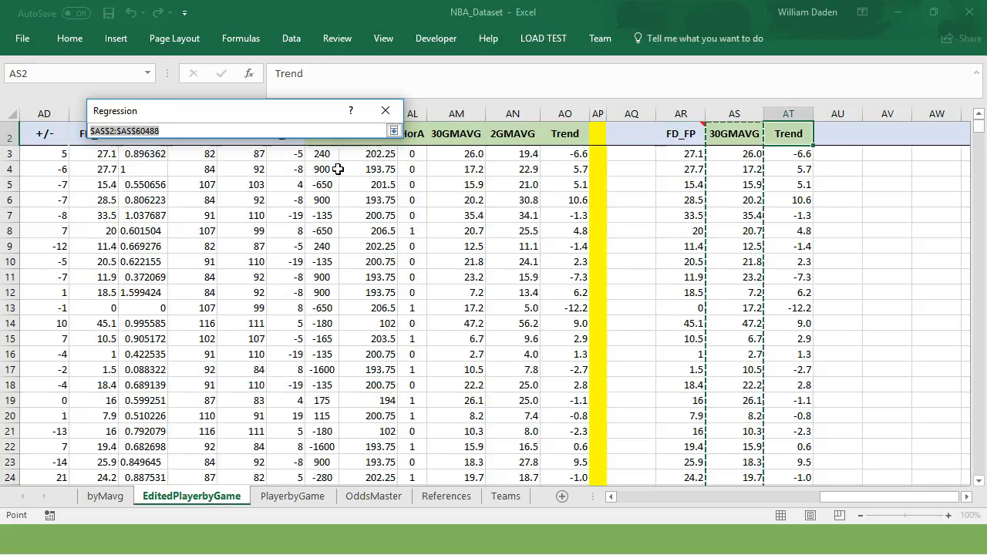
click(743, 133)
drag(742, 134, 779, 218)
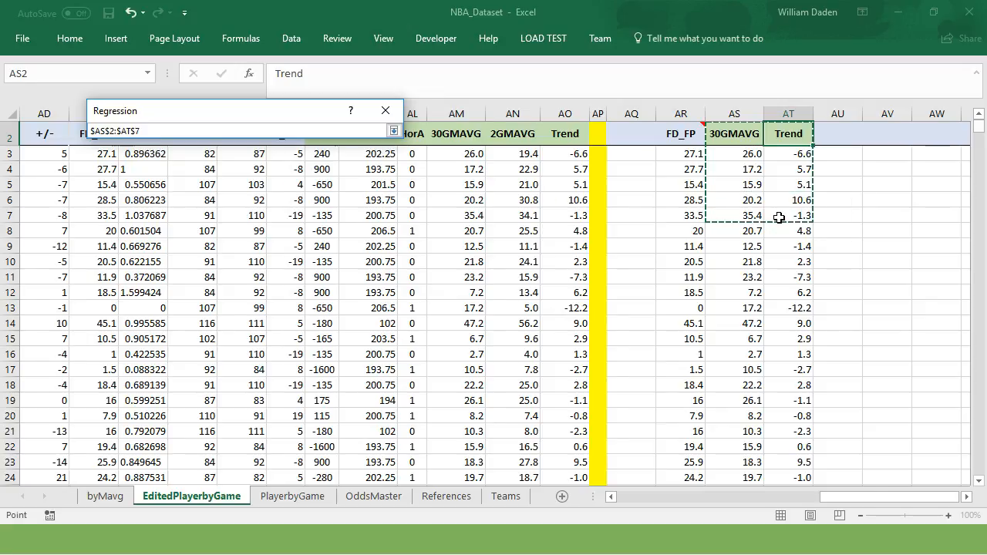
key(ctrl+shift+Down)
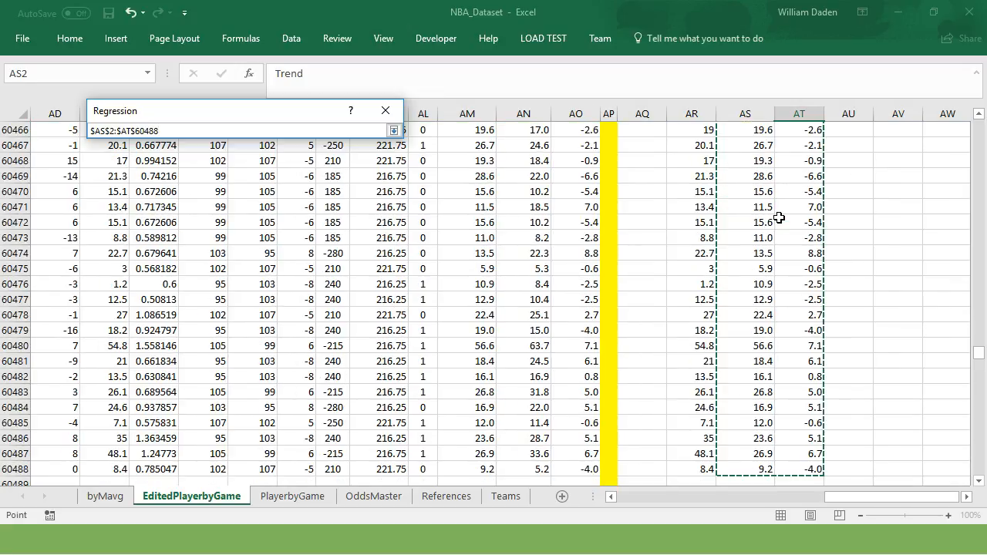
key(Return)
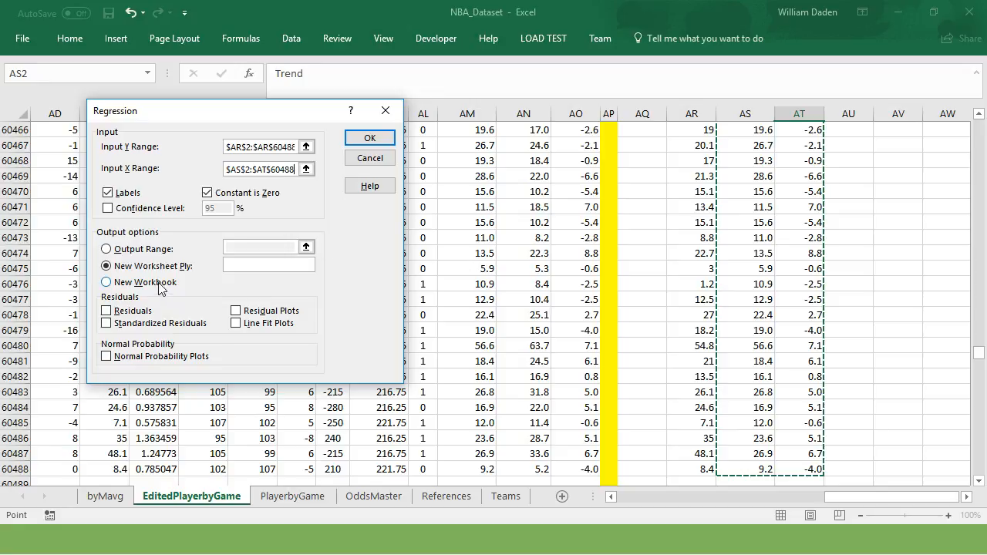
click(370, 139)
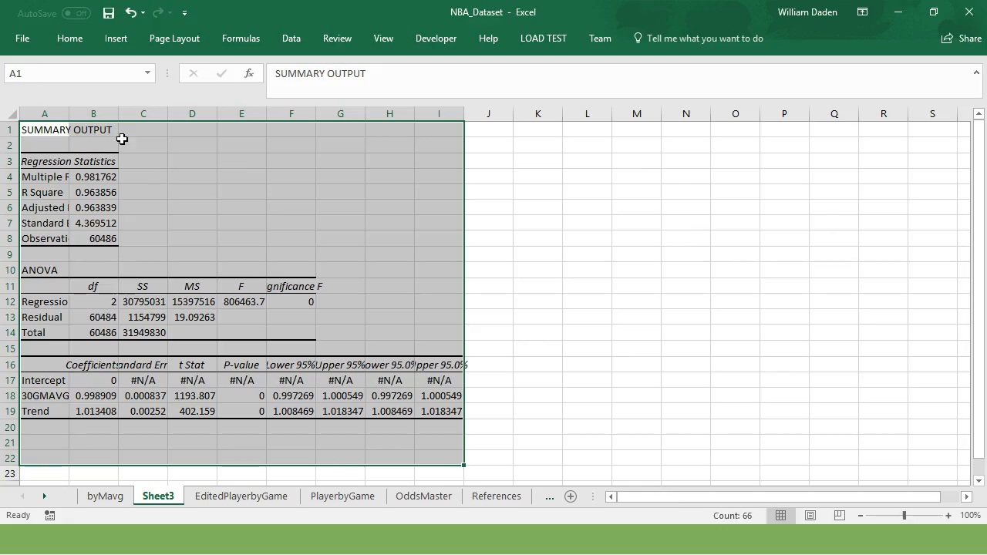
Step: Autofit columns A and B of the Sheet3 regression output and check the Trend variable's P-value
double_click(70, 114)
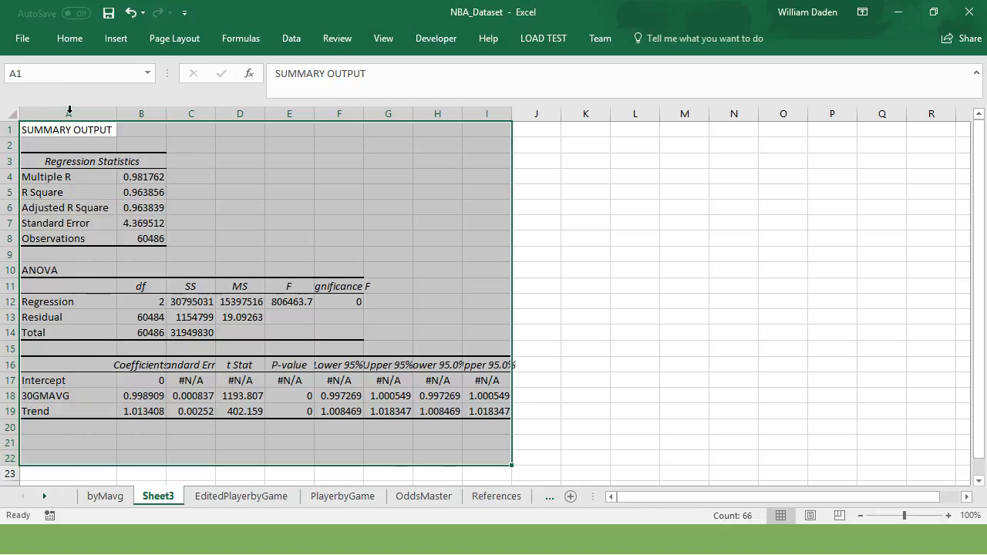
double_click(166, 114)
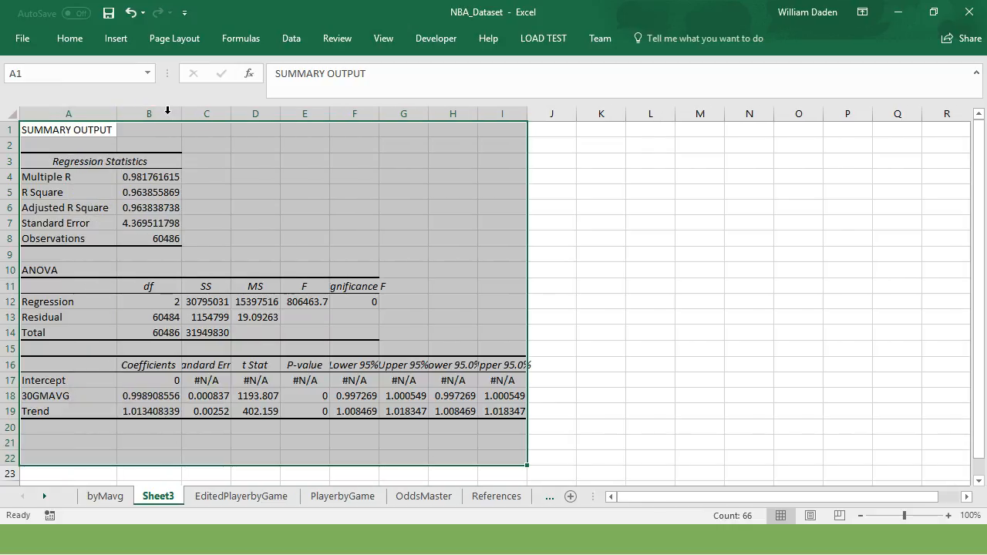
click(259, 201)
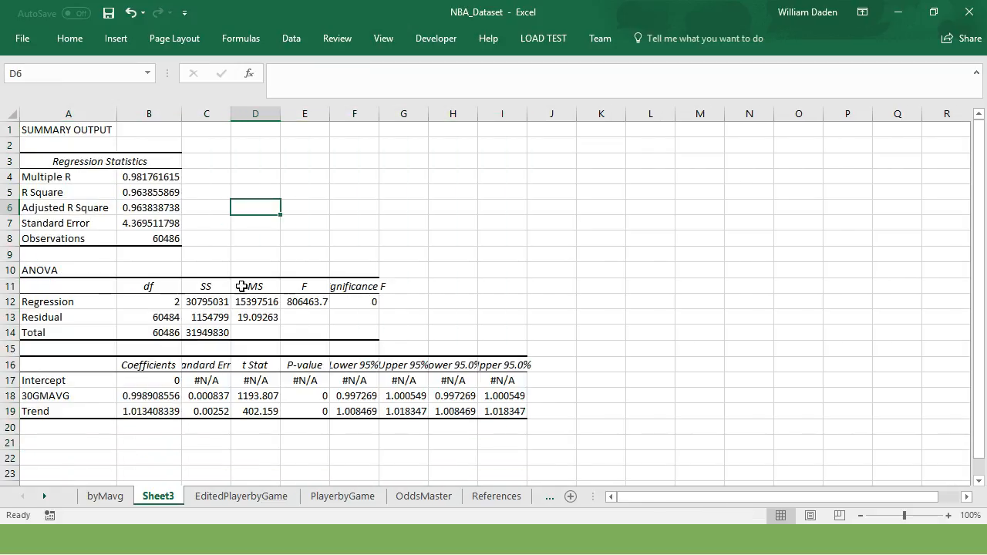
click(41, 411)
click(316, 411)
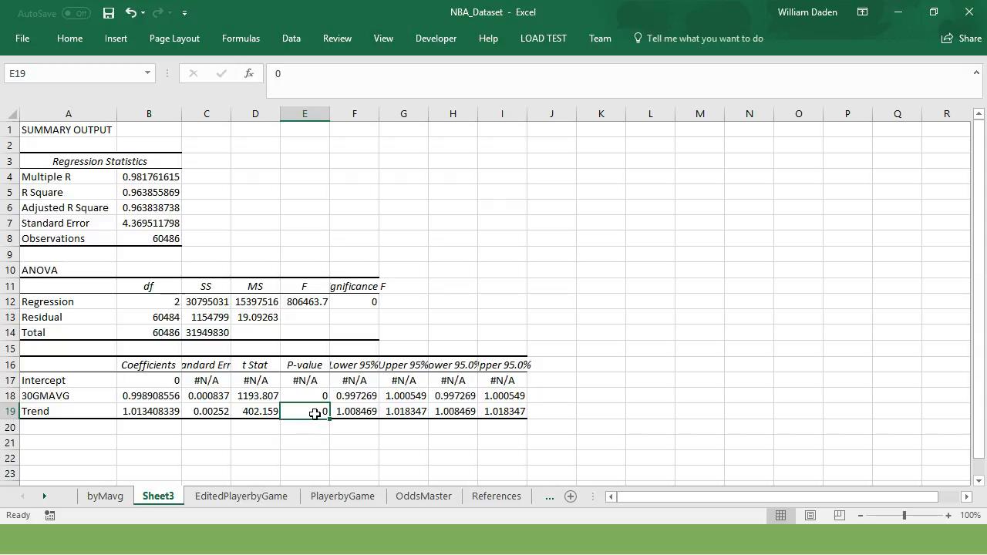
Step: Rename the Sheet3 regression output worksheet as byMavg_Trend
double_click(159, 497)
text(by)
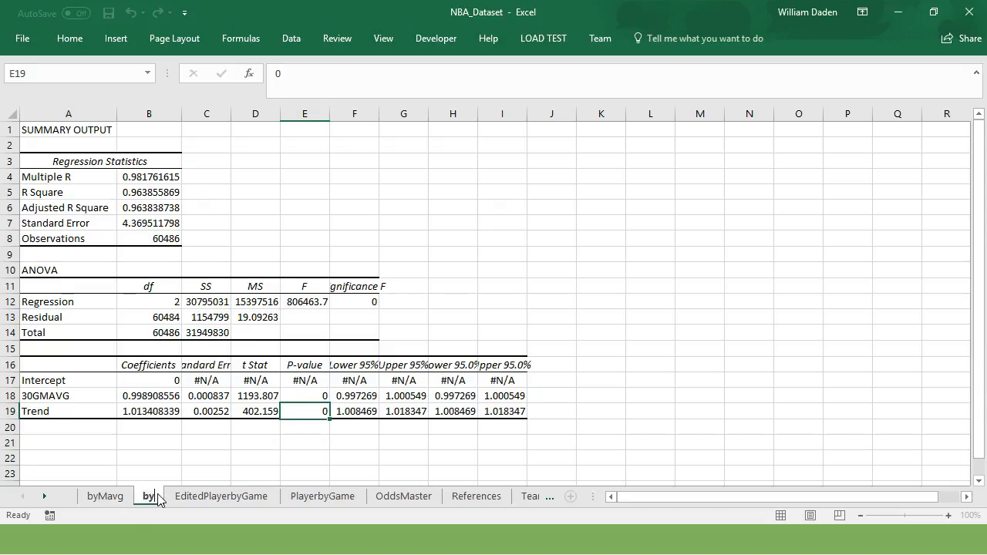
text(Mavg)
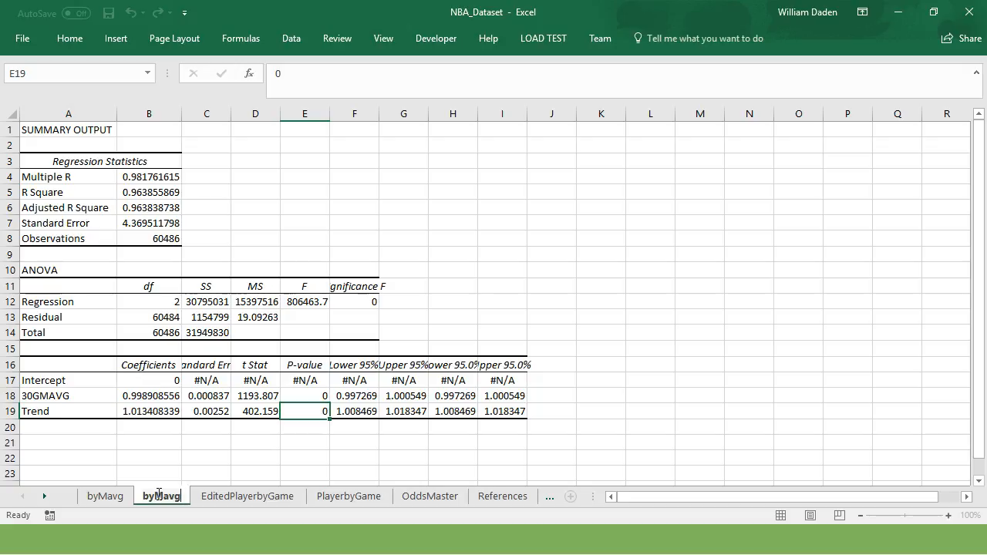
text(Tre)
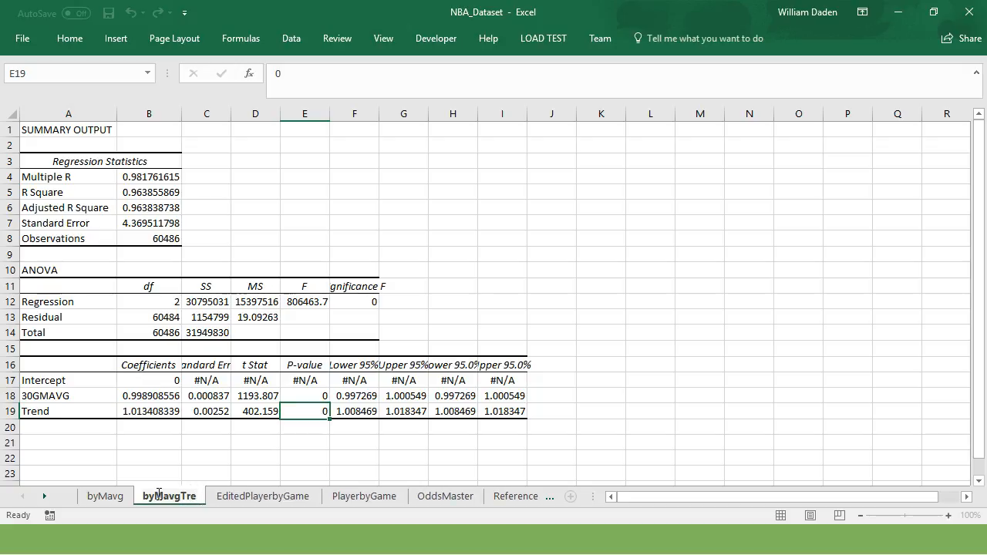
text(nd)
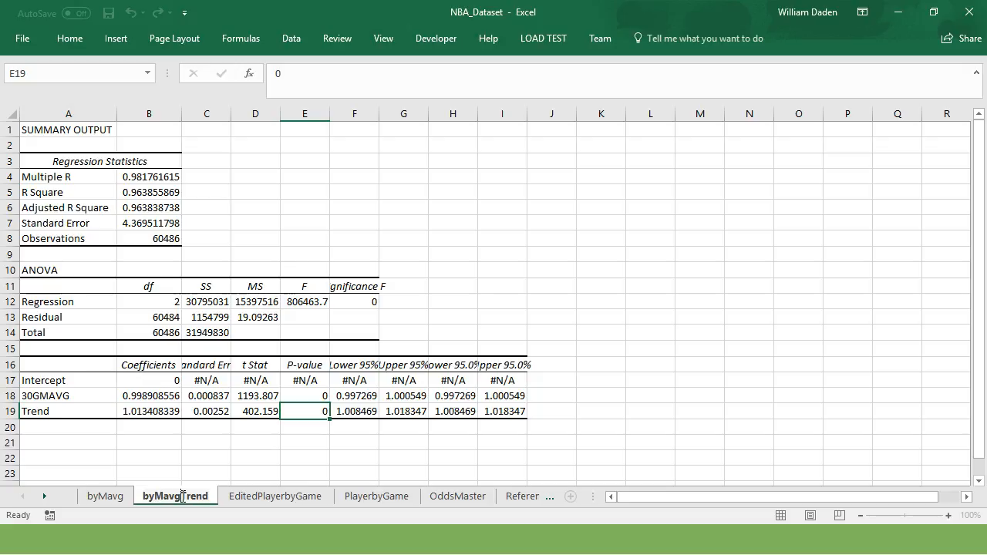
click(183, 496)
text(_)
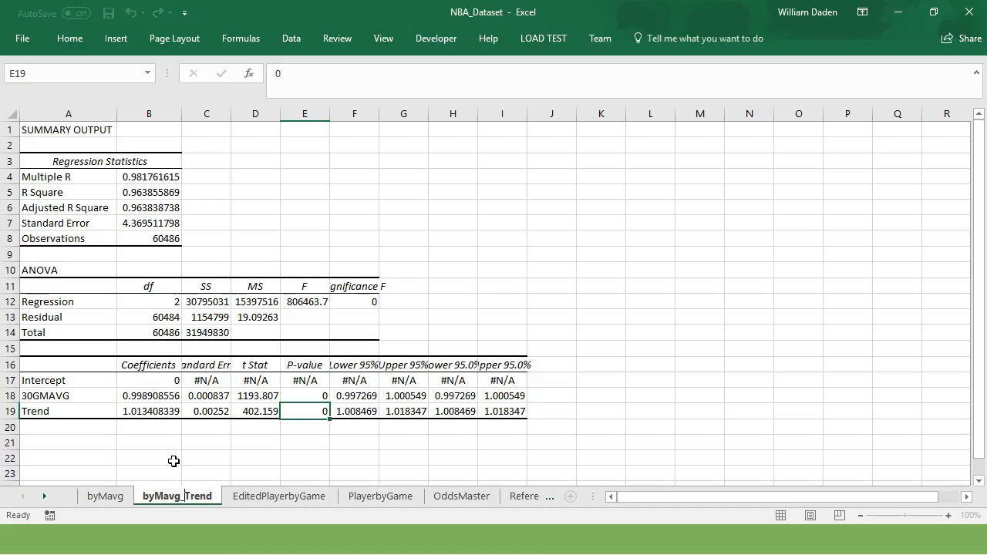
click(174, 460)
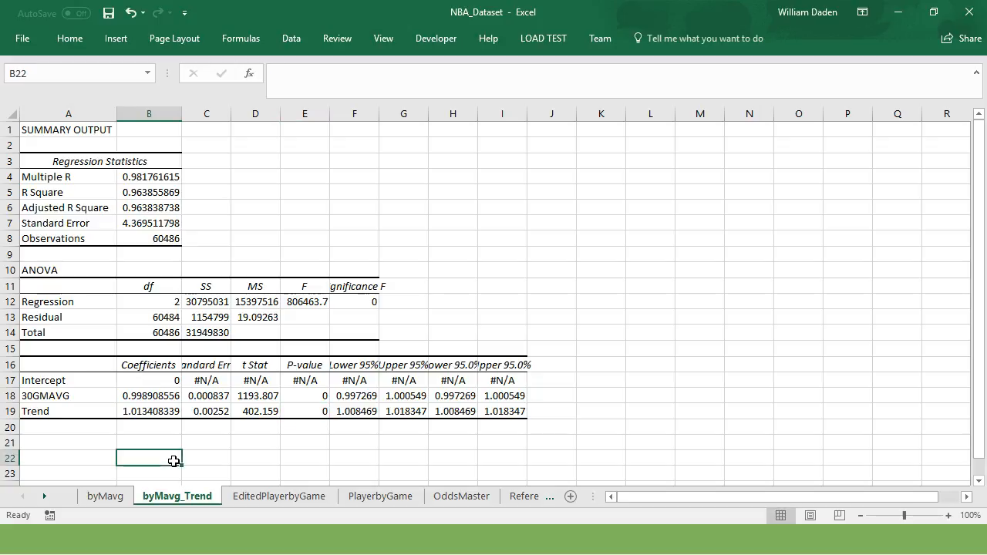
Step: Compare the R Square and Adjusted R Square values between the byMavg and byMavg_Trend sheets, and check the 30GMAVG coefficient on byMavg
click(105, 498)
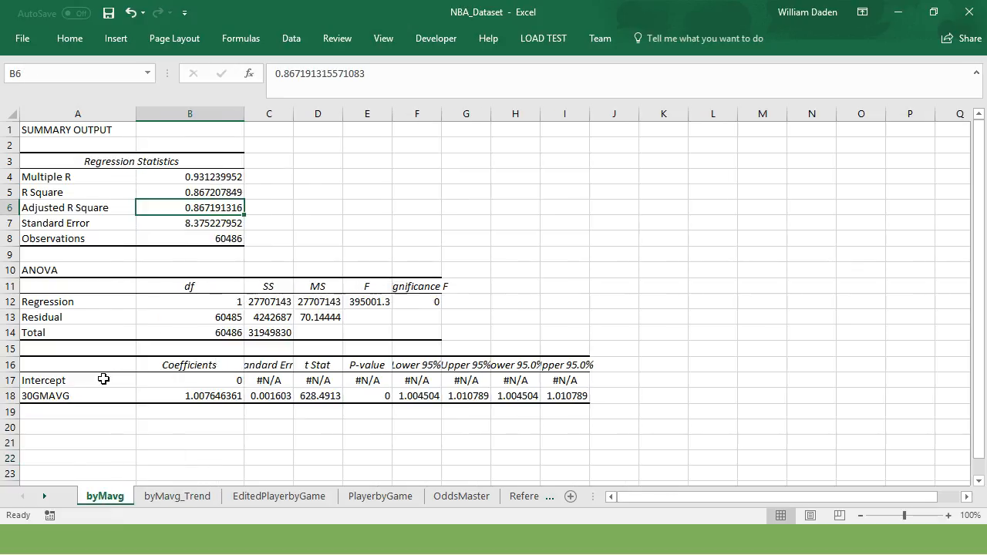
drag(60, 191, 210, 187)
click(179, 393)
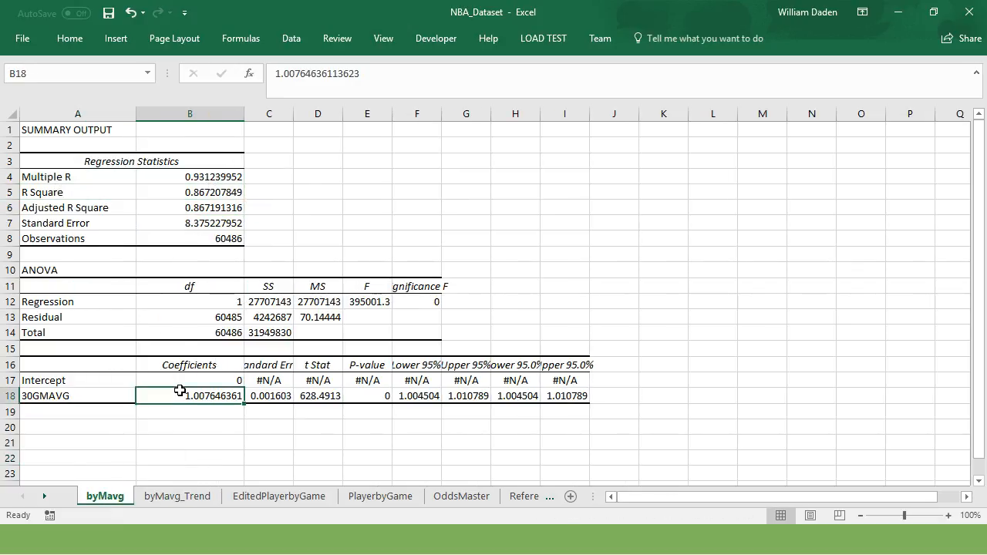
click(139, 500)
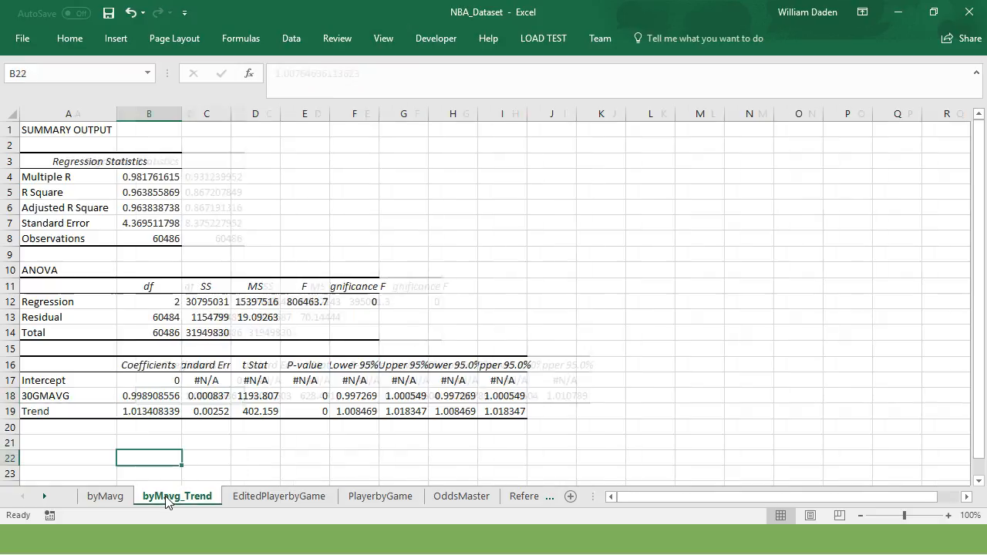
click(153, 194)
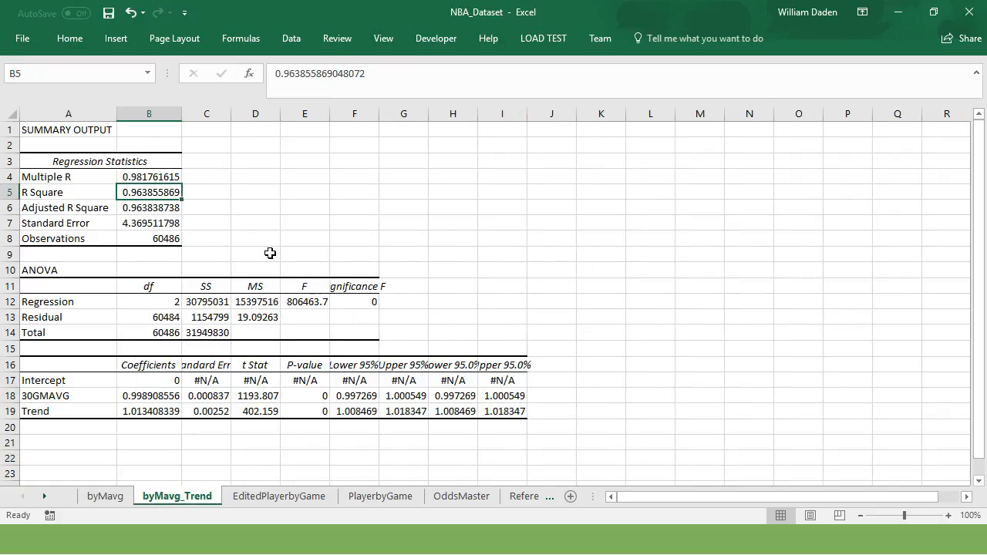
click(110, 498)
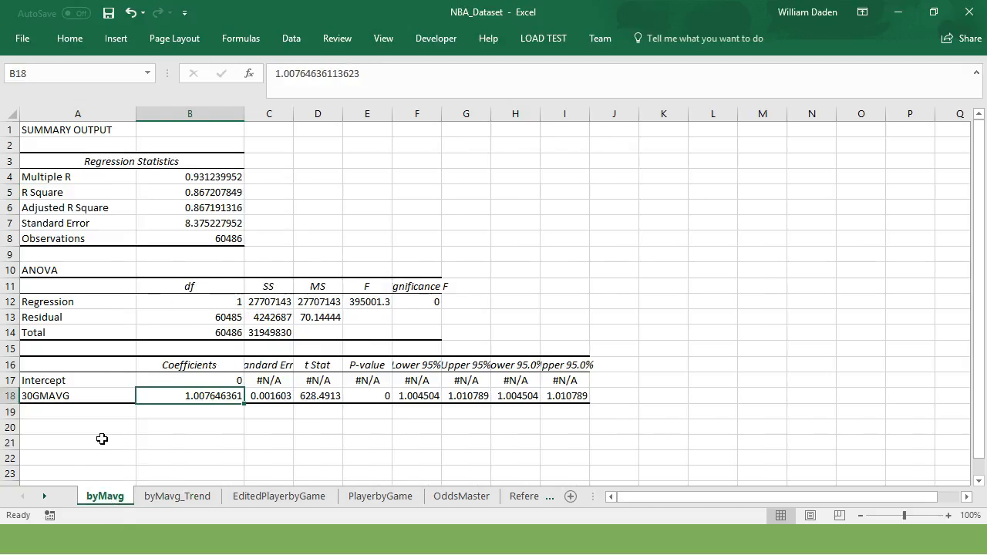
click(76, 205)
click(197, 205)
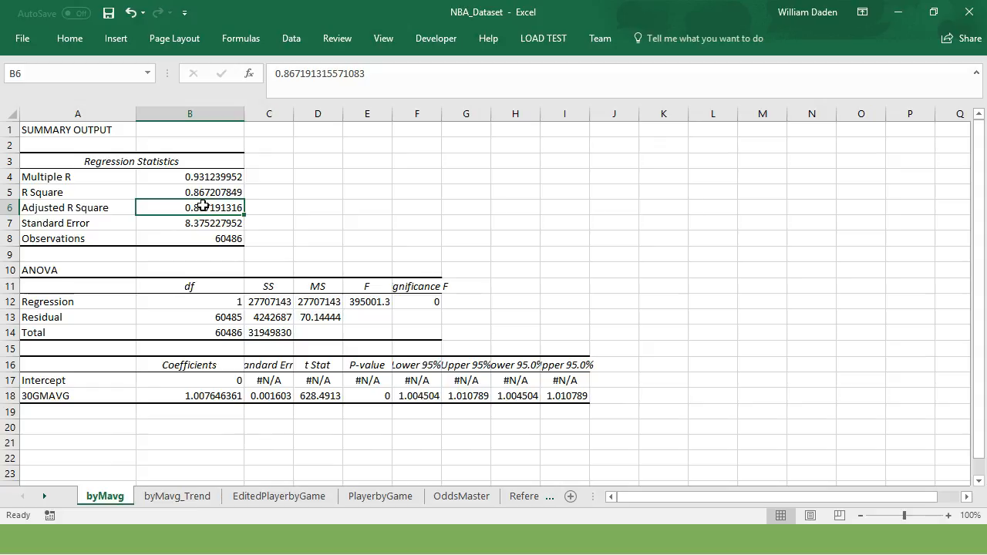
click(178, 496)
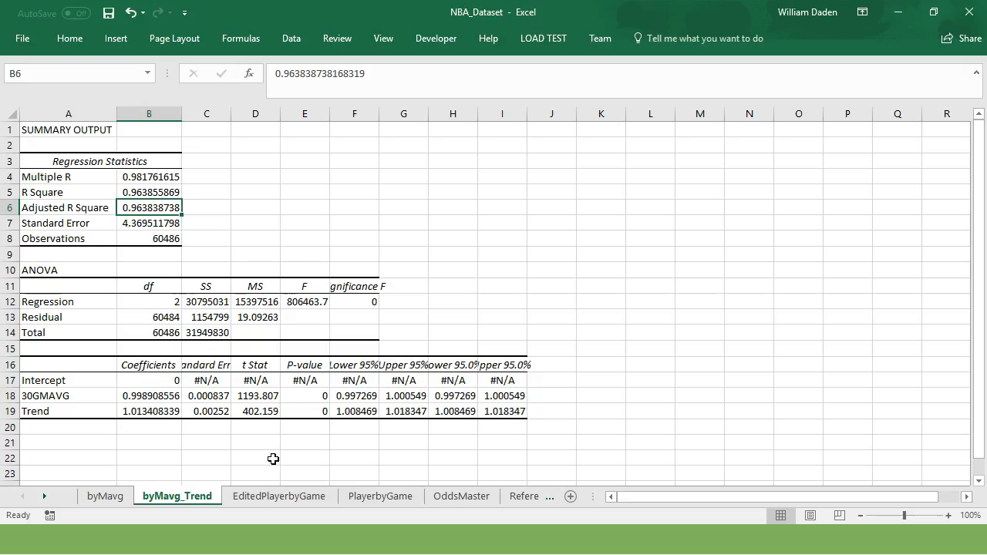
Step: Examine the copied Trend values in column AT on EditedPlayerbyGame, starting from the first data row
click(269, 499)
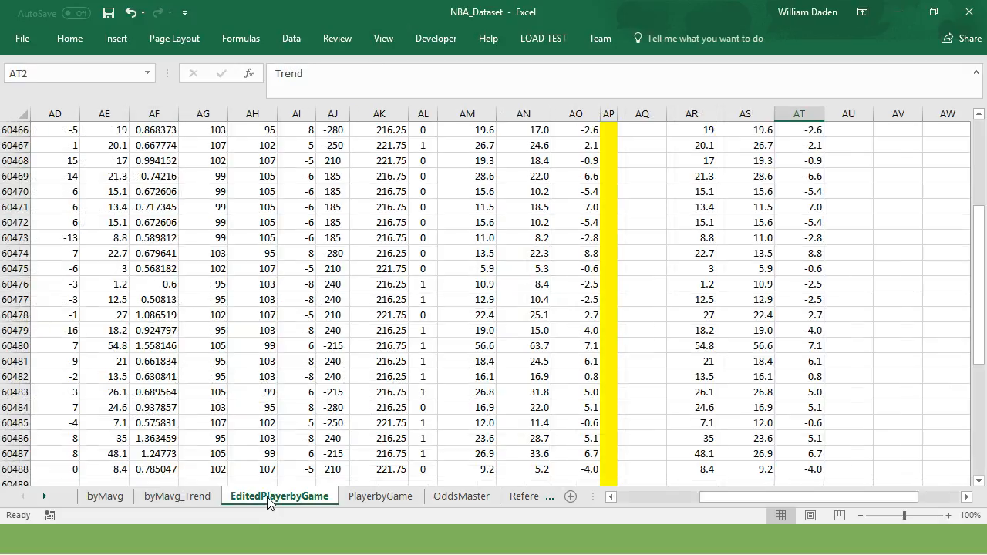
click(91, 412)
click(66, 469)
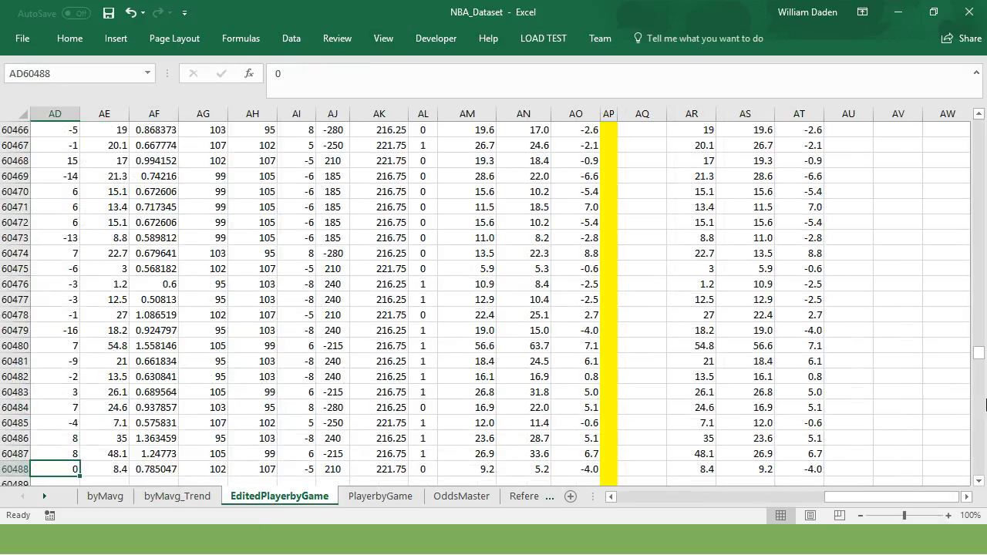
drag(978, 359, 978, 339)
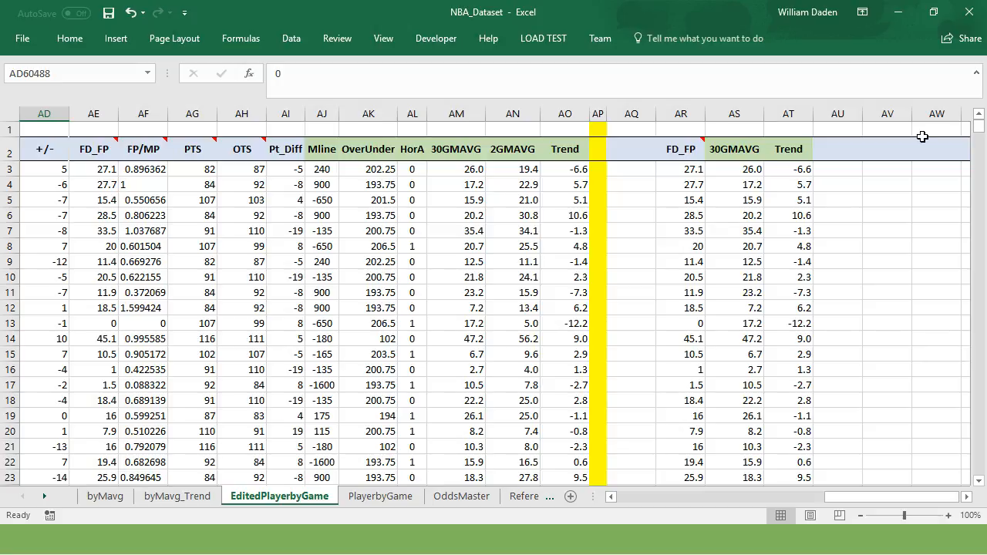
click(784, 168)
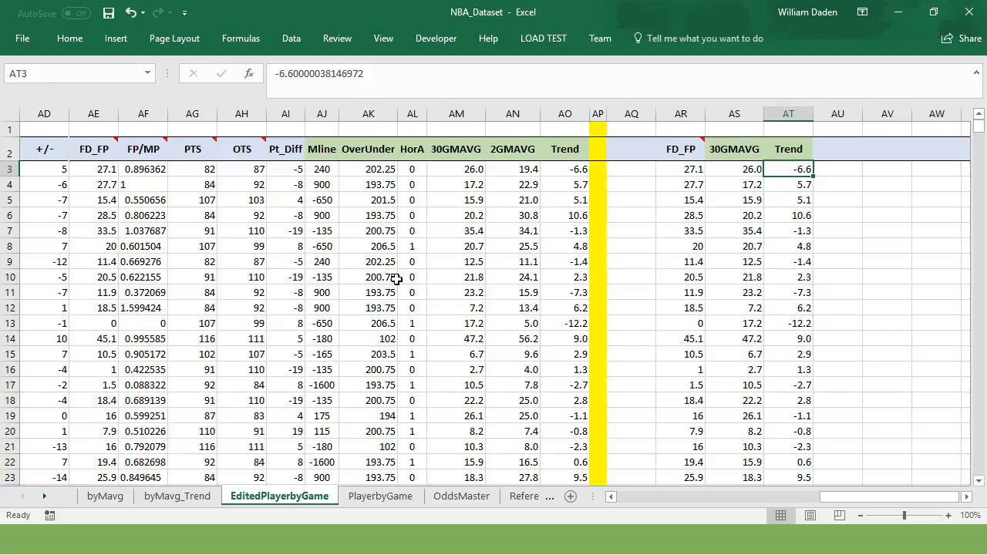
Step: Review the 30GMAVG and Trend coefficients on byMavg_Trend, and switch to the presentation slide with the prediction equations
click(182, 502)
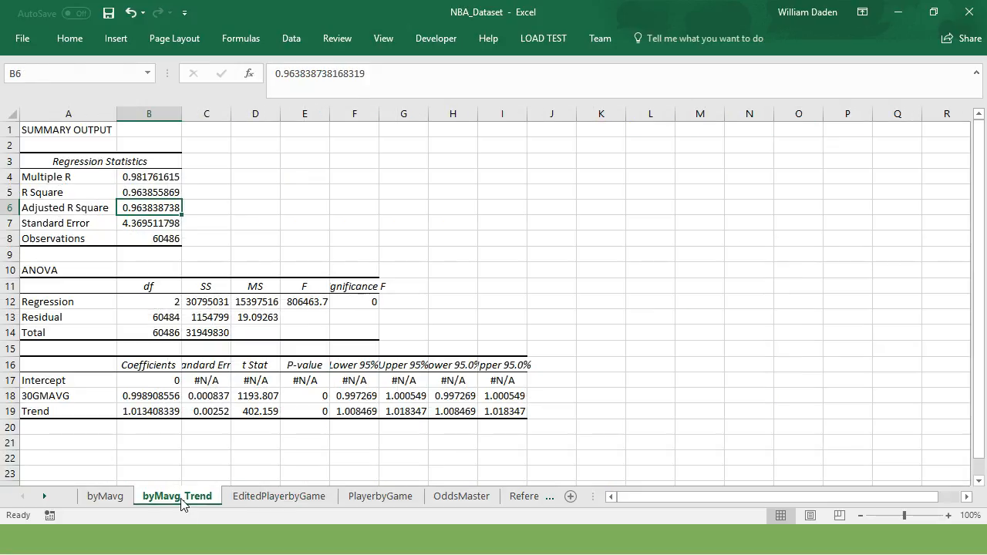
click(161, 444)
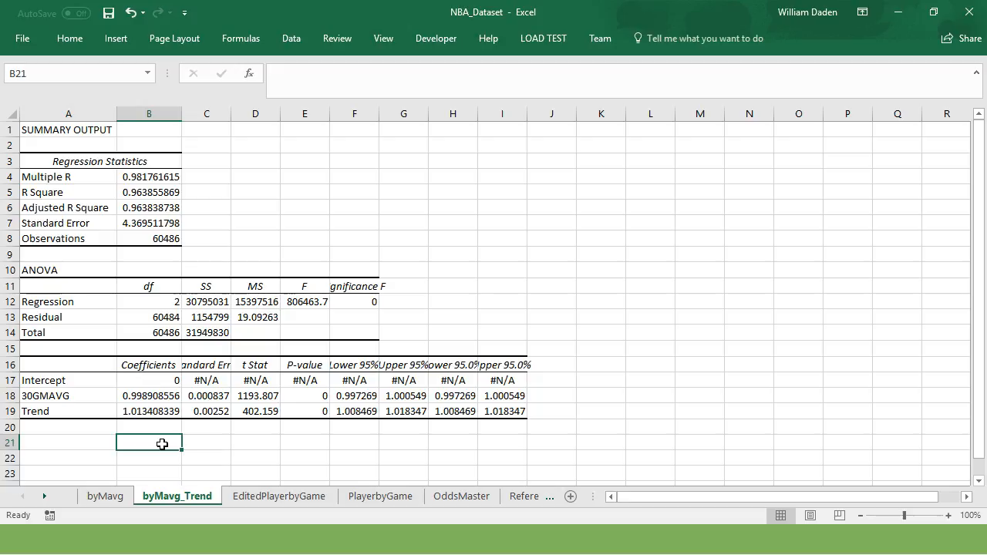
click(132, 394)
click(140, 411)
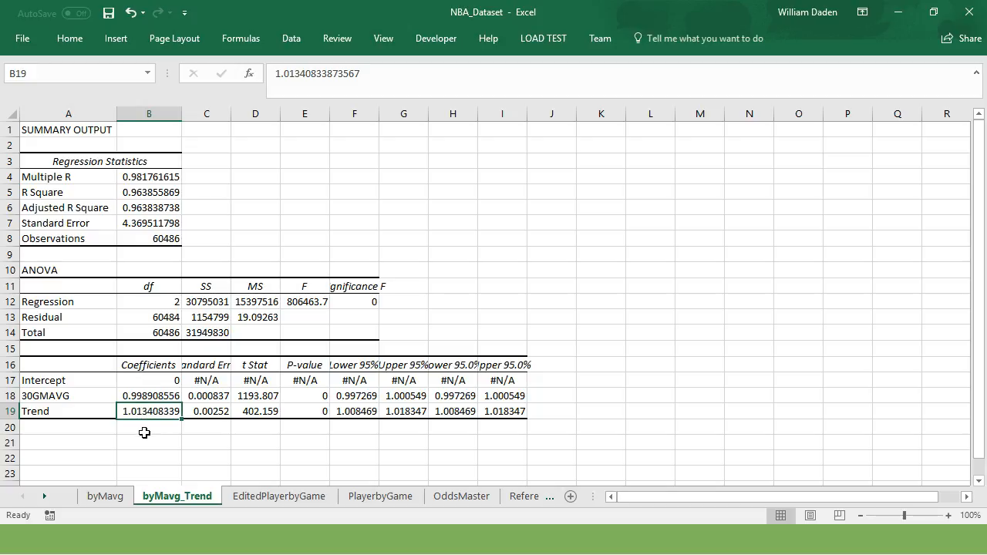
click(97, 533)
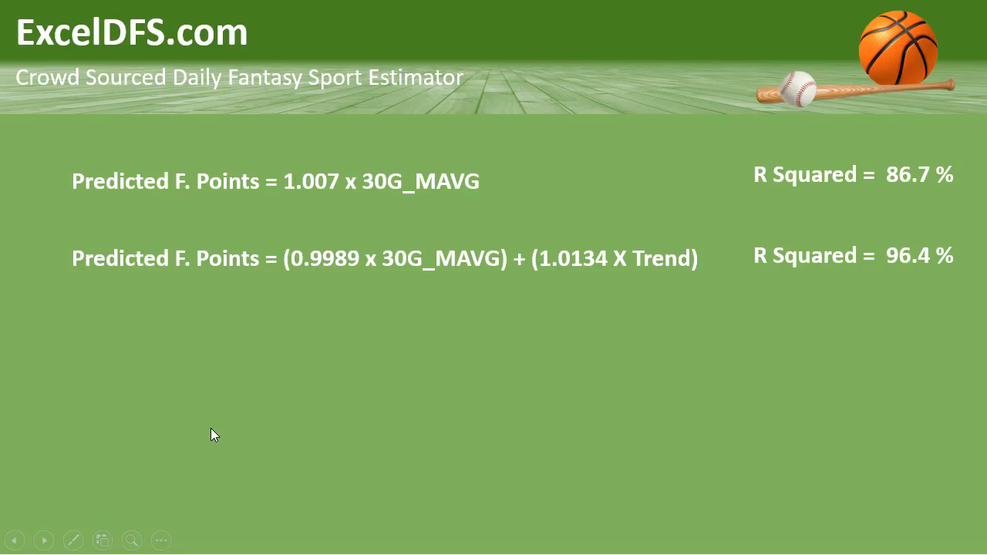
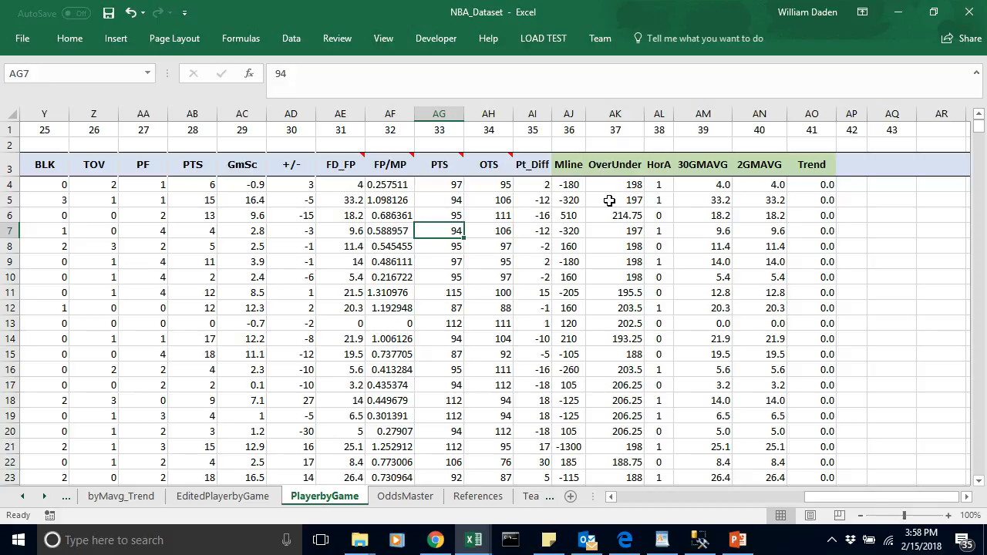
click(603, 167)
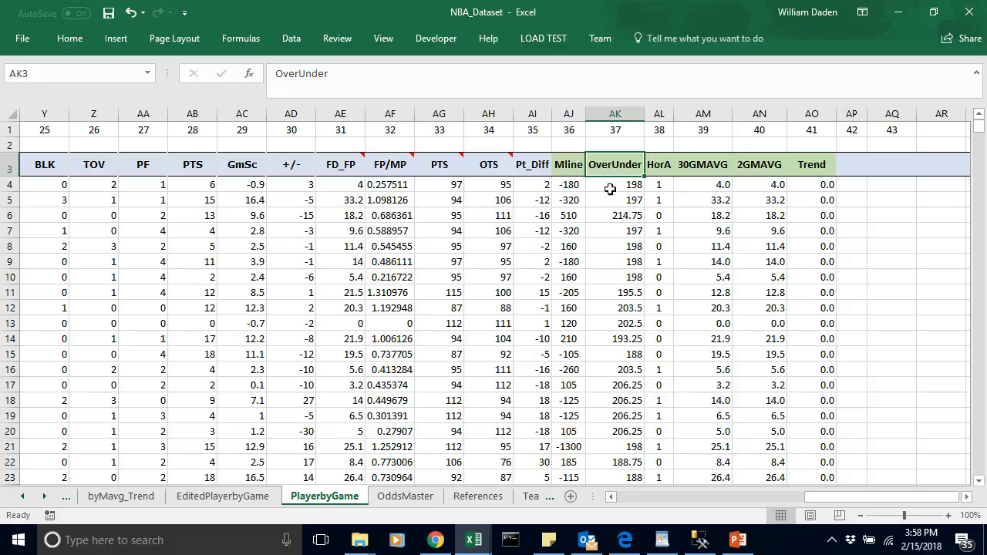
click(613, 185)
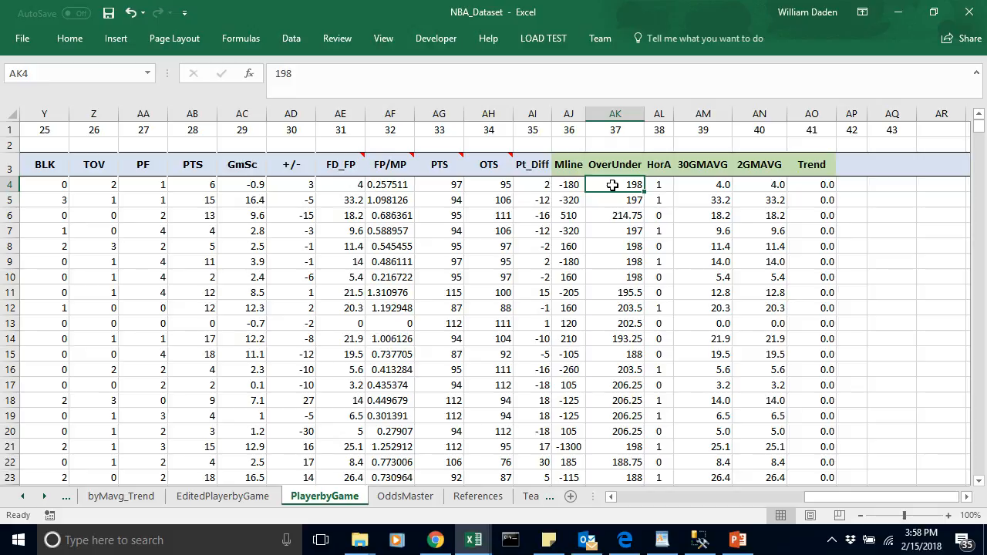
click(611, 114)
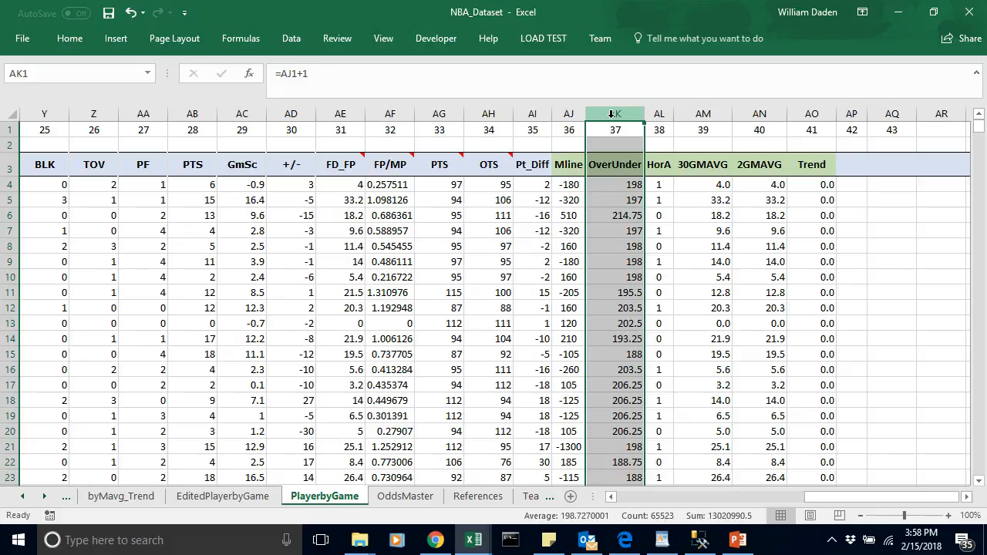
key(ctrl+c)
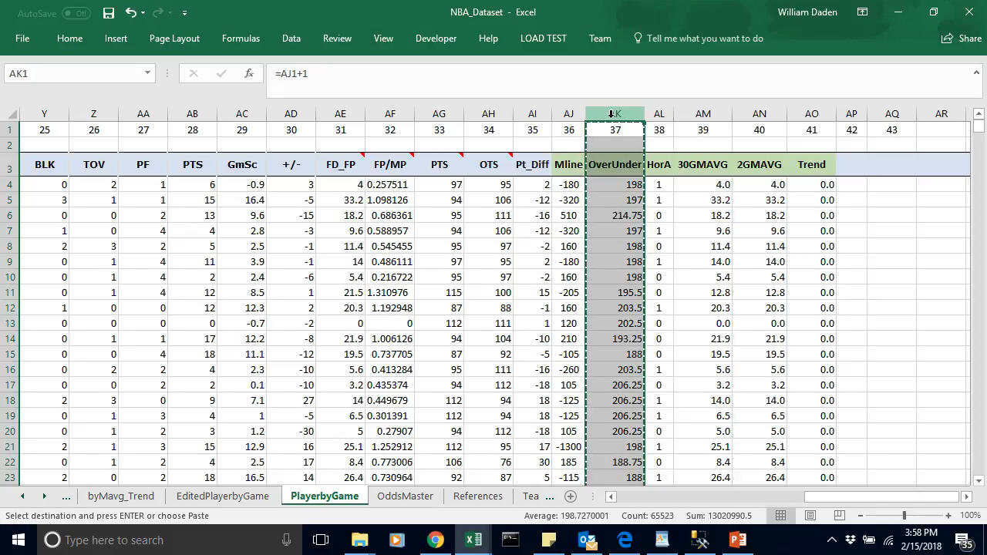
click(543, 183)
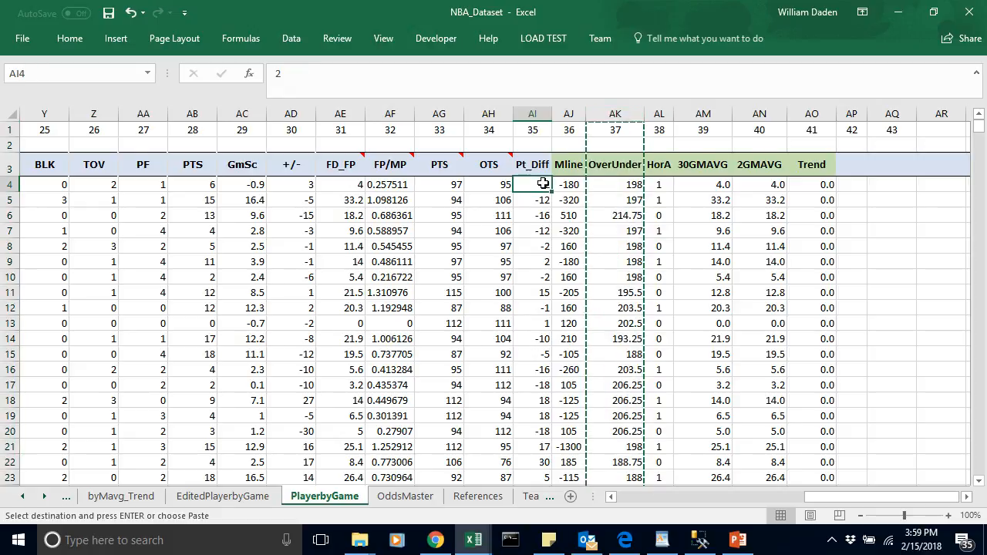
key(Escape)
Step: On EditedPlayerbyGame, copy the OverUnder column AK into column AU beside the copied Trend data, and widen column AU slightly
click(206, 496)
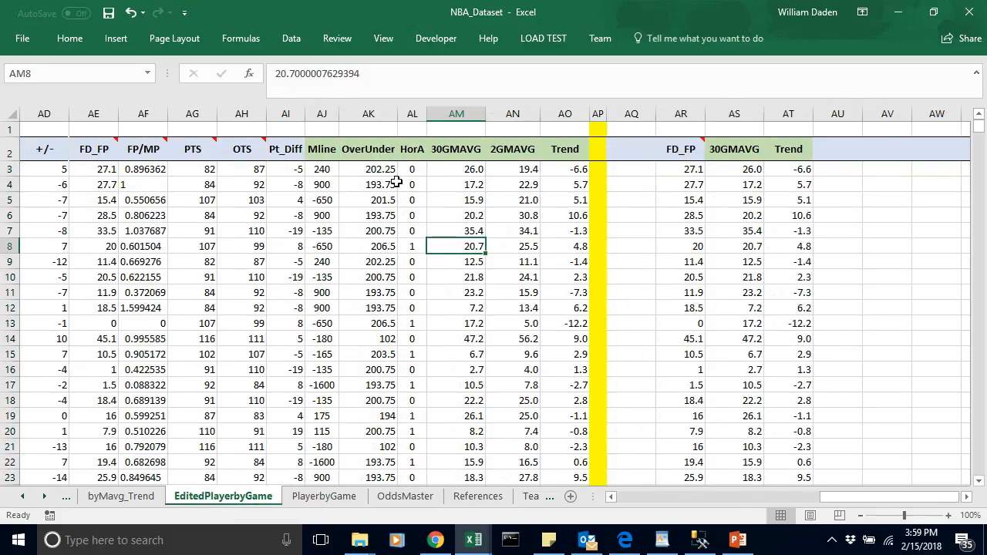
click(362, 113)
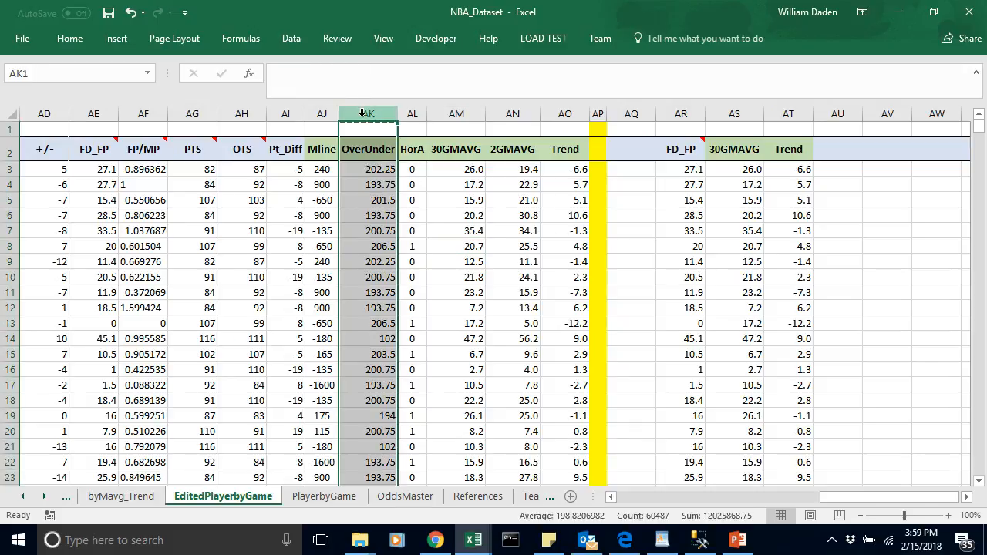
key(ctrl+c)
click(838, 114)
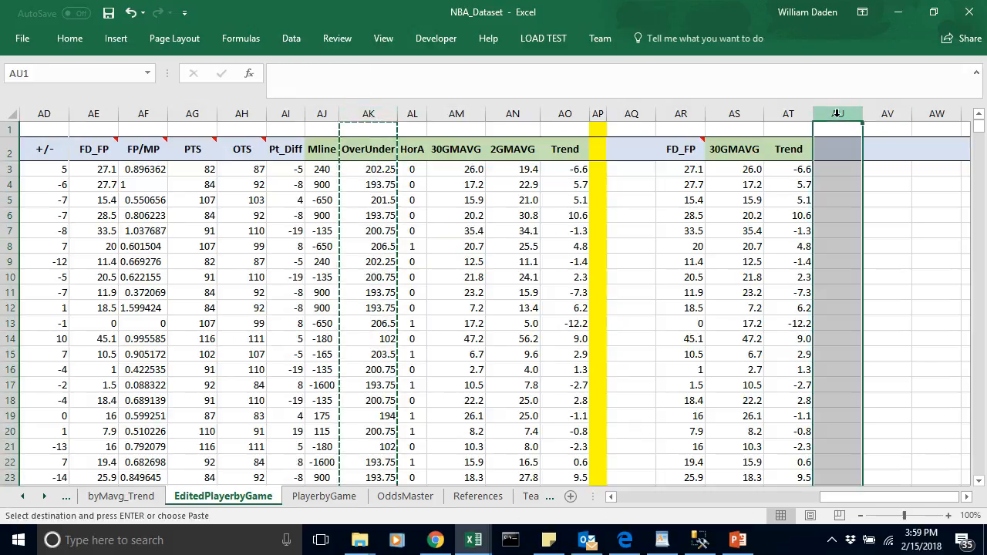
key(ctrl+v)
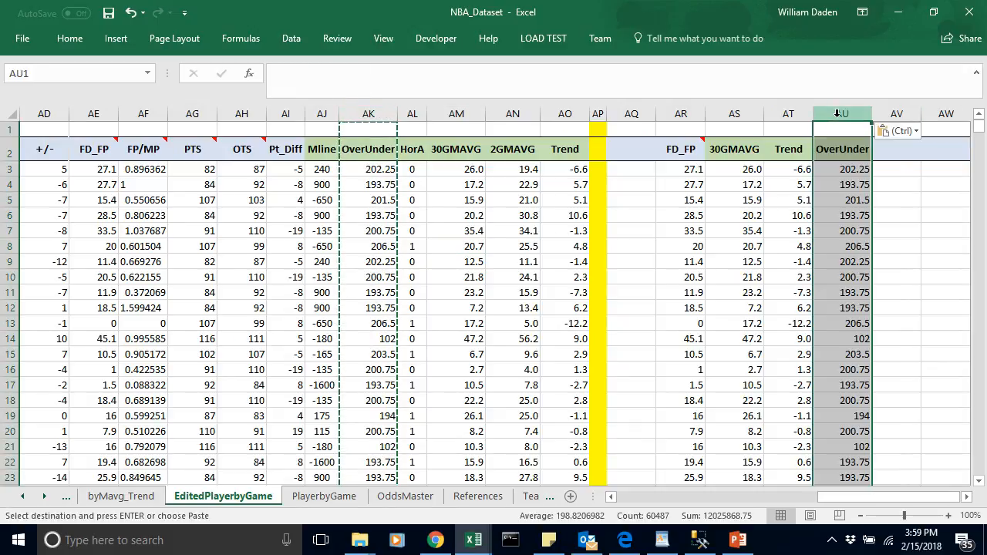
click(798, 311)
drag(872, 116, 882, 116)
click(871, 214)
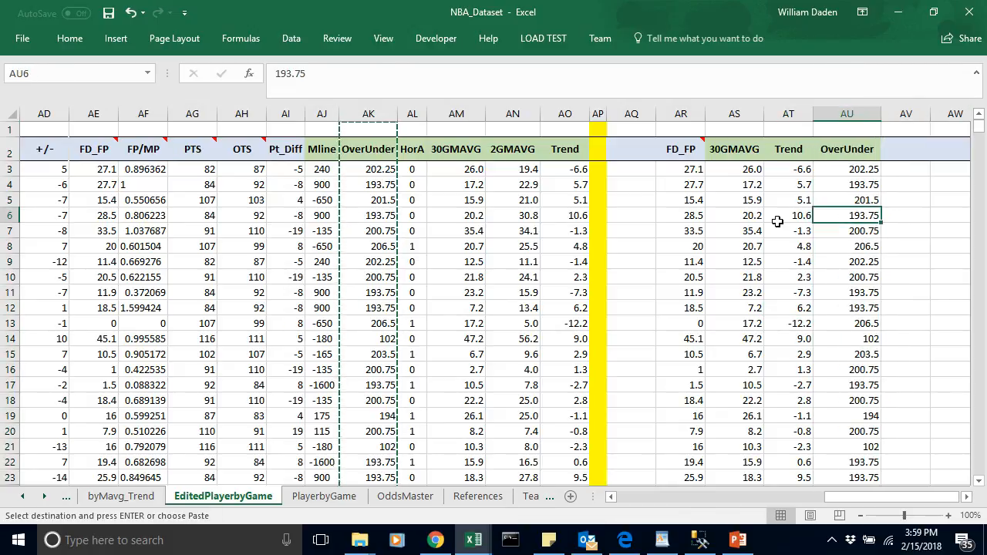
click(627, 163)
key(Escape)
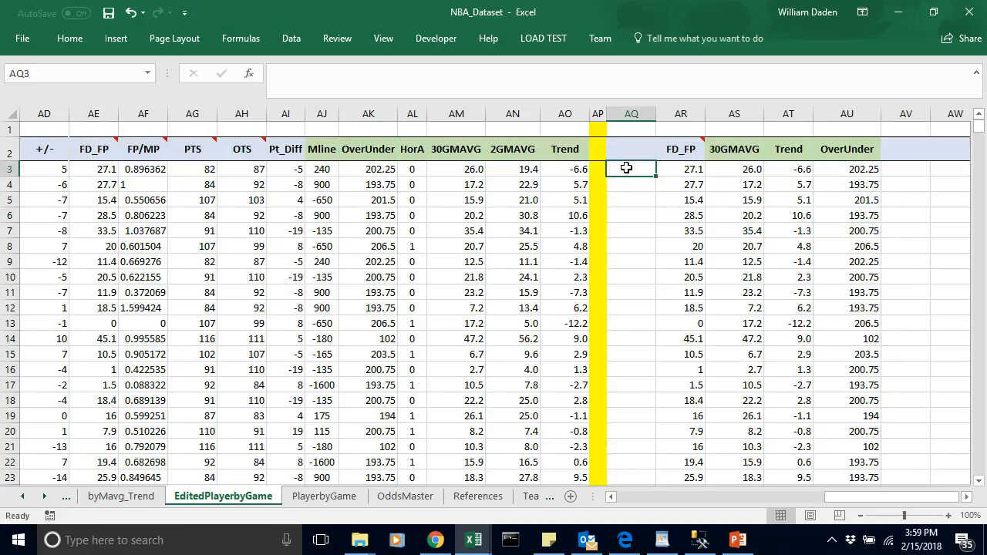
Step: Run a Regression with X range $AS$2:$AU$60488, keeping the FD_FP Y range, Labels, Constant is Zero and new worksheet output
click(292, 39)
click(862, 65)
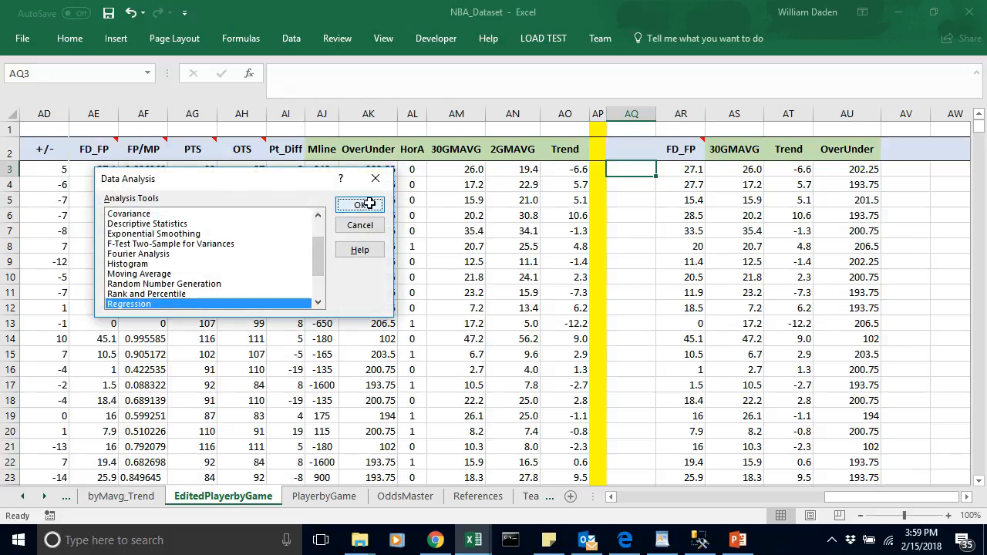
click(370, 203)
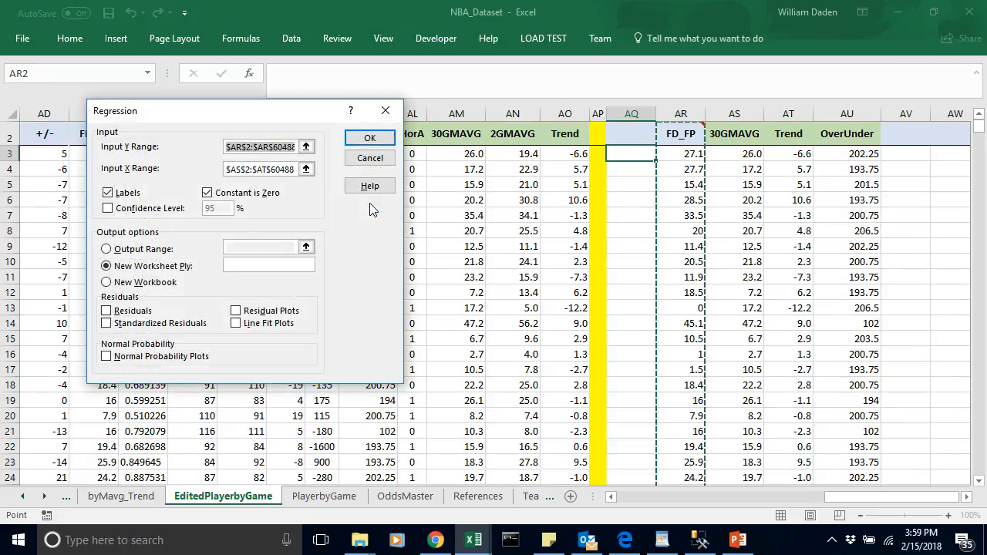
click(295, 169)
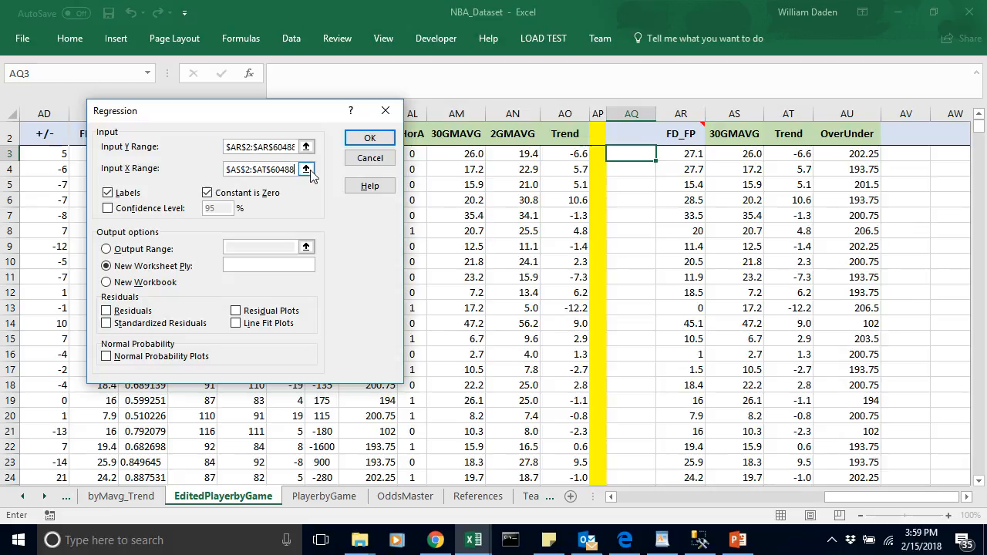
click(306, 169)
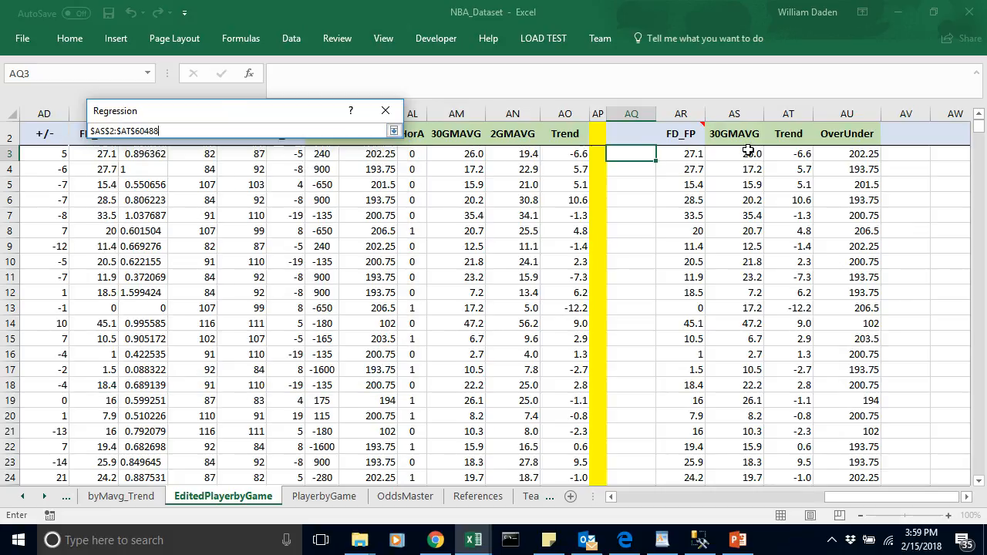
drag(733, 138, 844, 193)
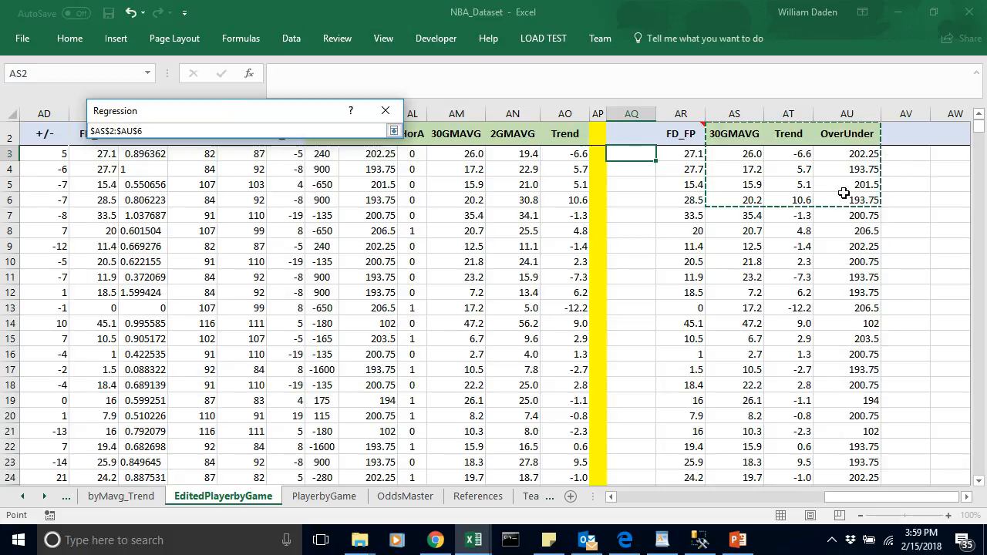
key(ctrl+shift+Down)
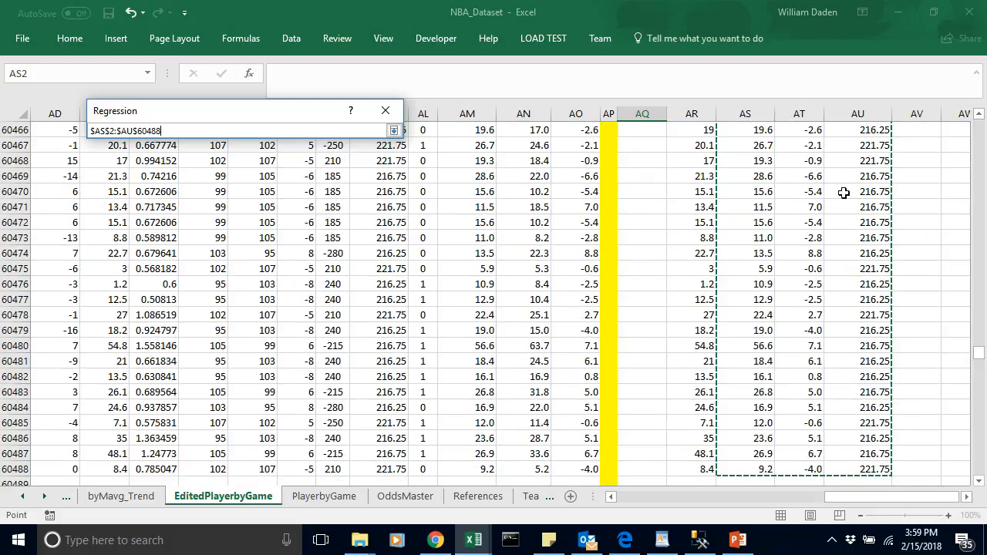
key(Return)
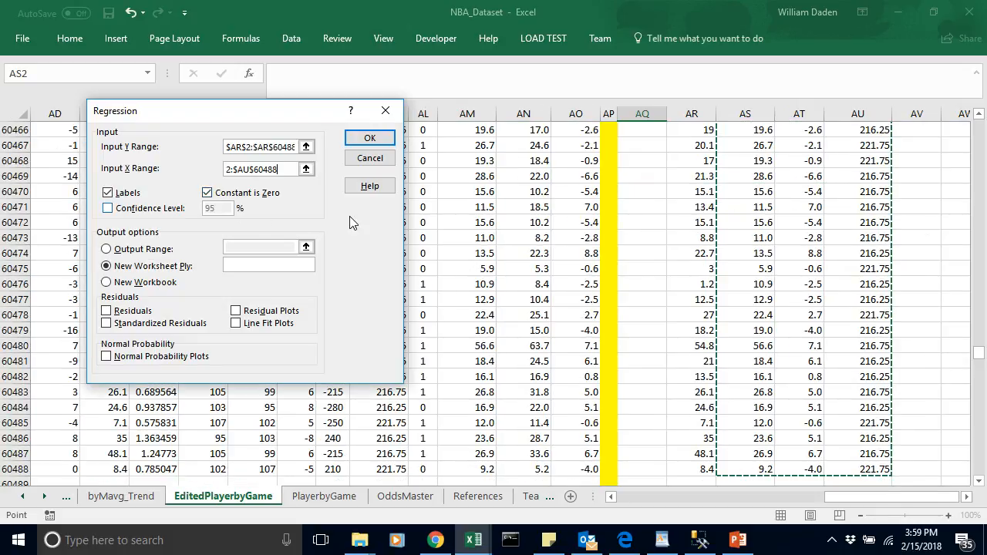
click(371, 137)
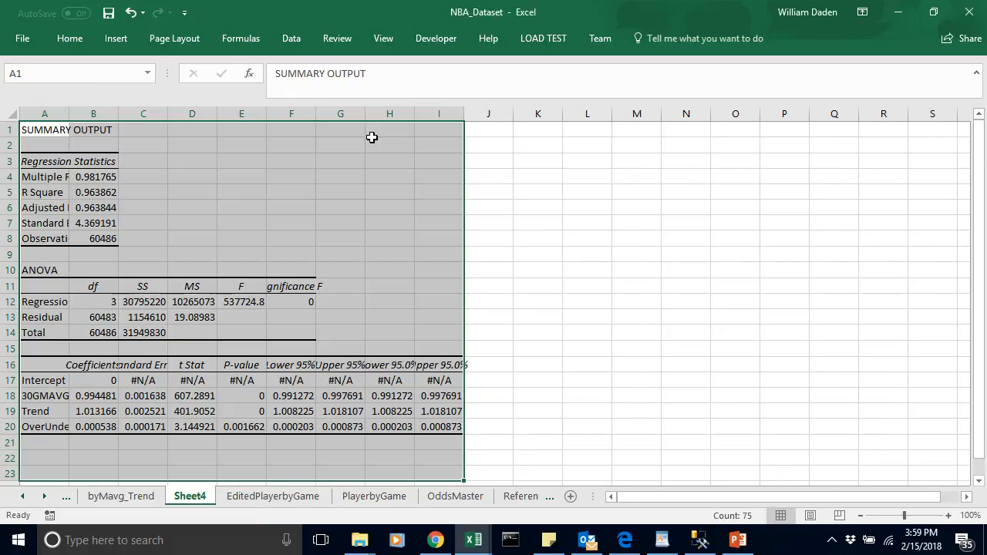
Step: Fit the widths of columns A, B and E in the Sheet4 regression output, and check the OverUnder P-value
double_click(69, 113)
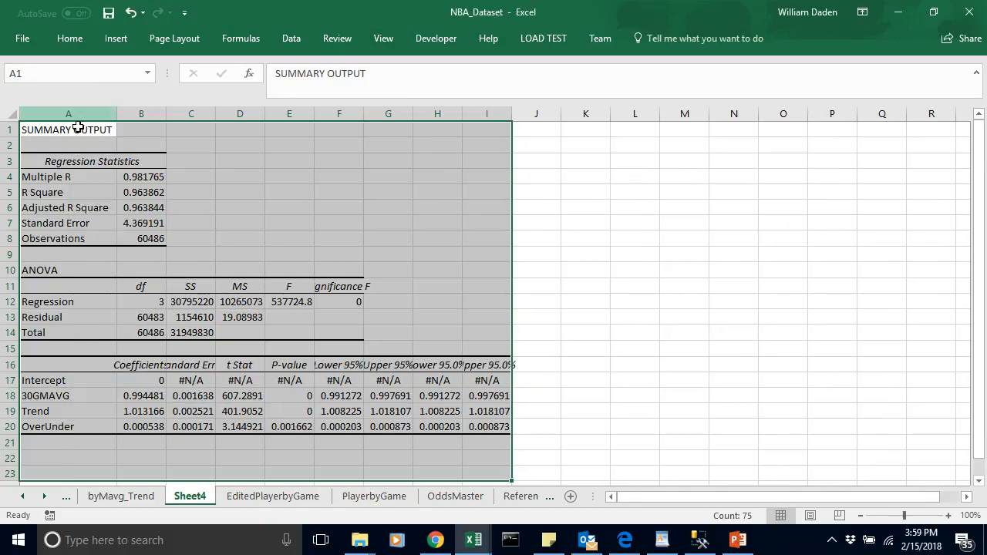
double_click(166, 113)
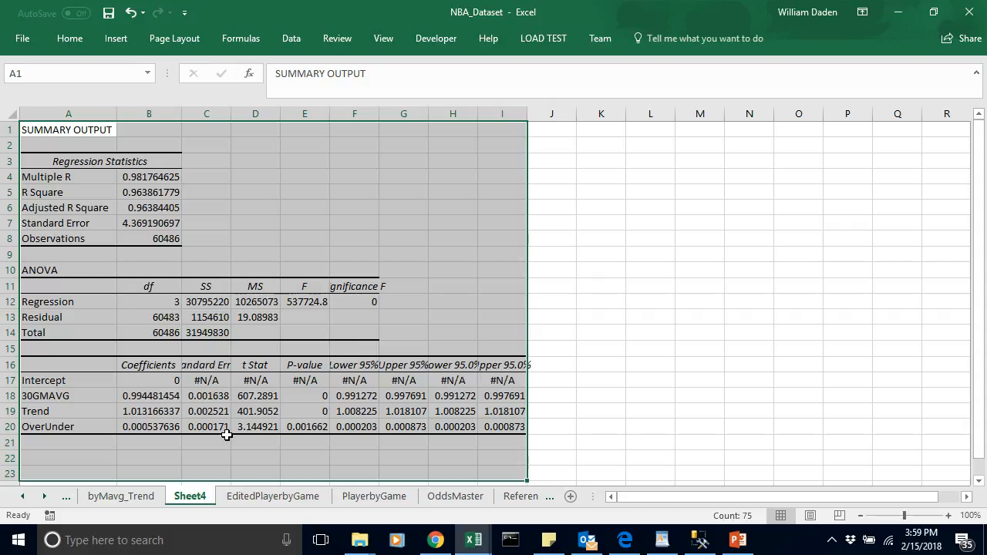
click(303, 440)
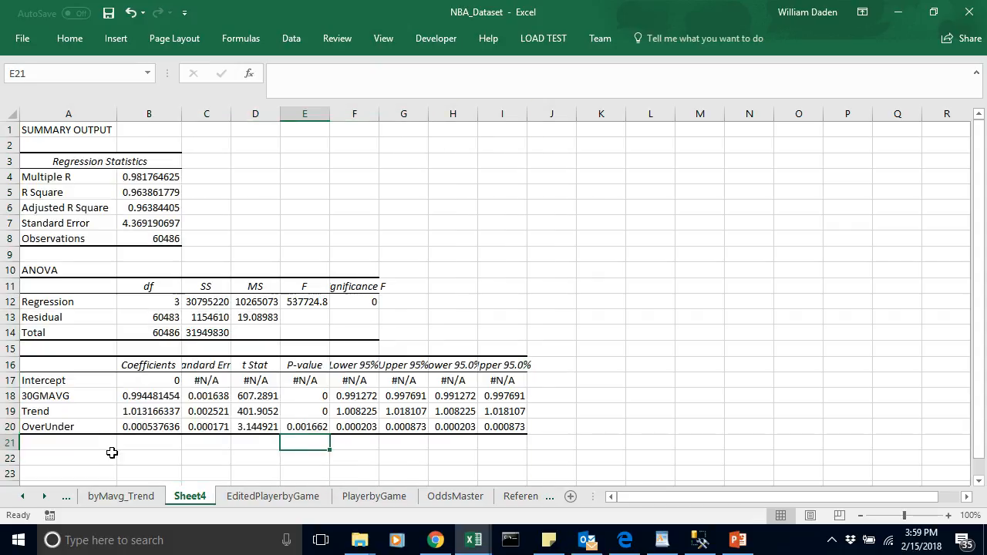
click(70, 430)
click(316, 428)
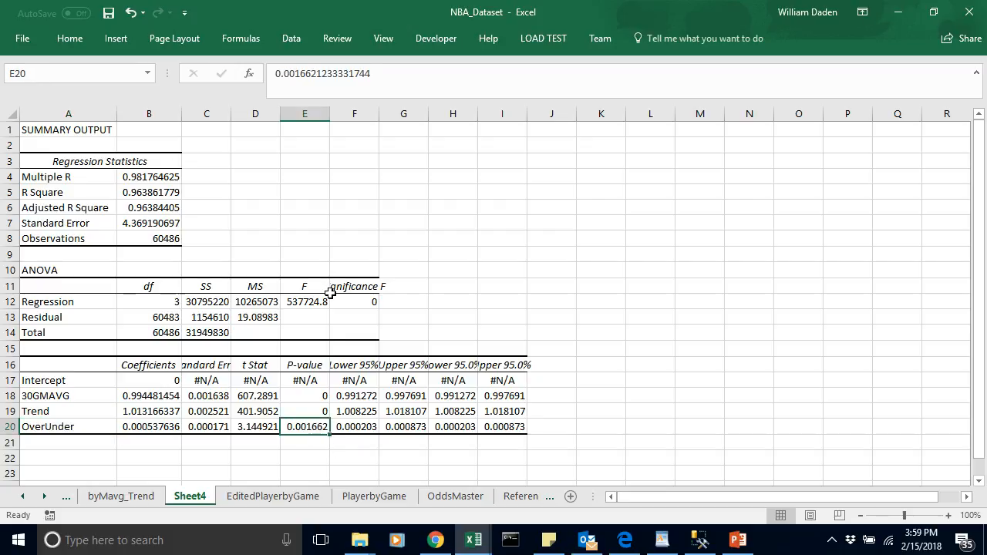
double_click(329, 113)
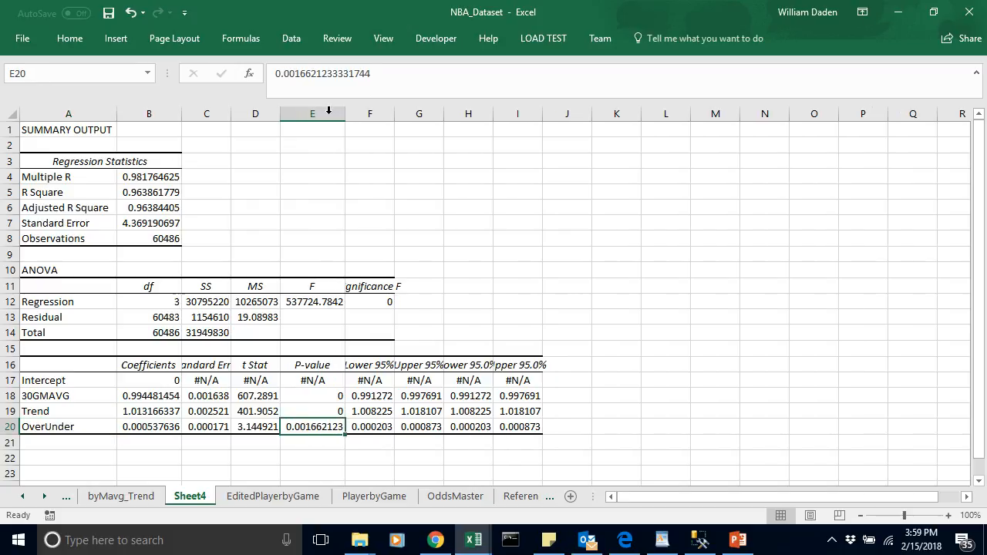
click(317, 447)
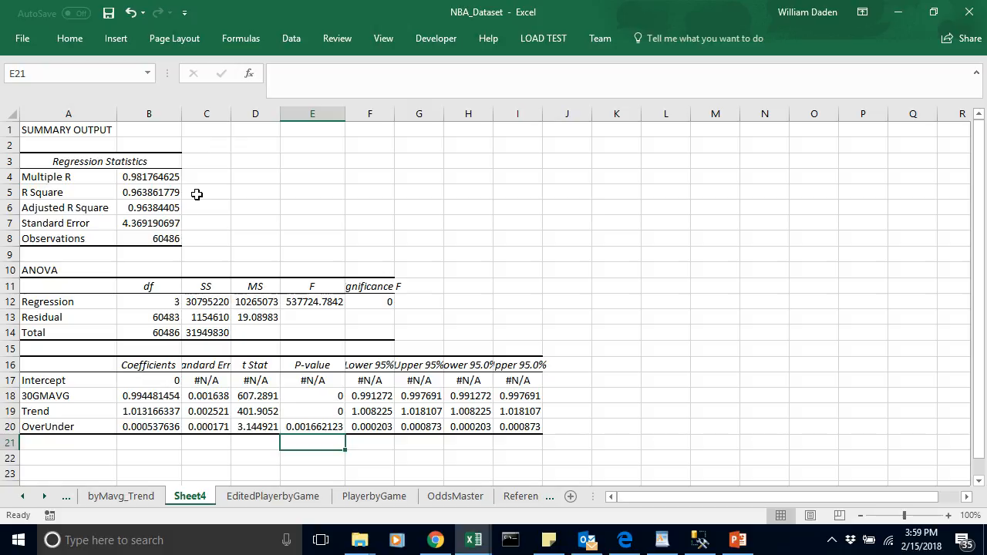
Step: Copy the Adjusted R Square value in B6 and rename the Sheet4 regression output worksheet as byMavg_Trend_OU
click(167, 209)
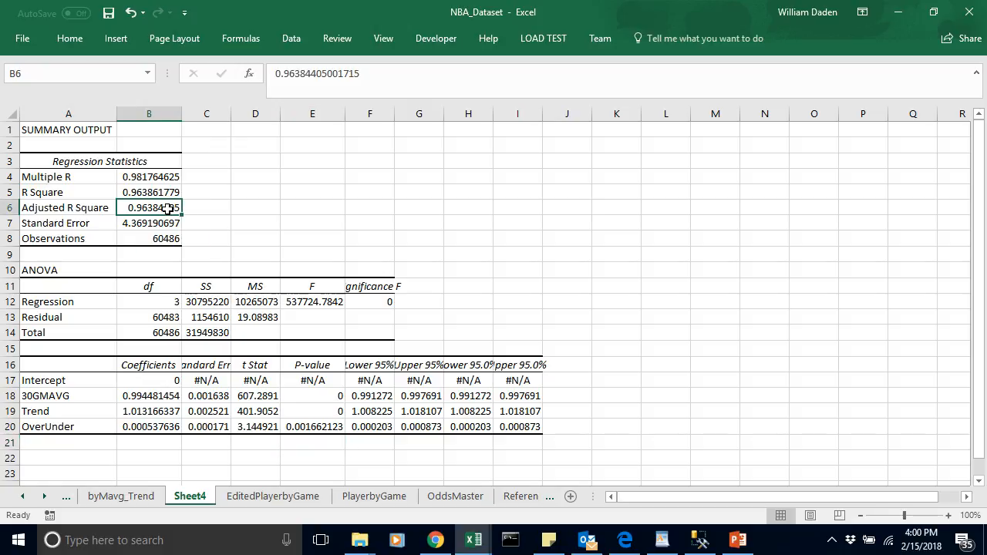
key(ctrl+c)
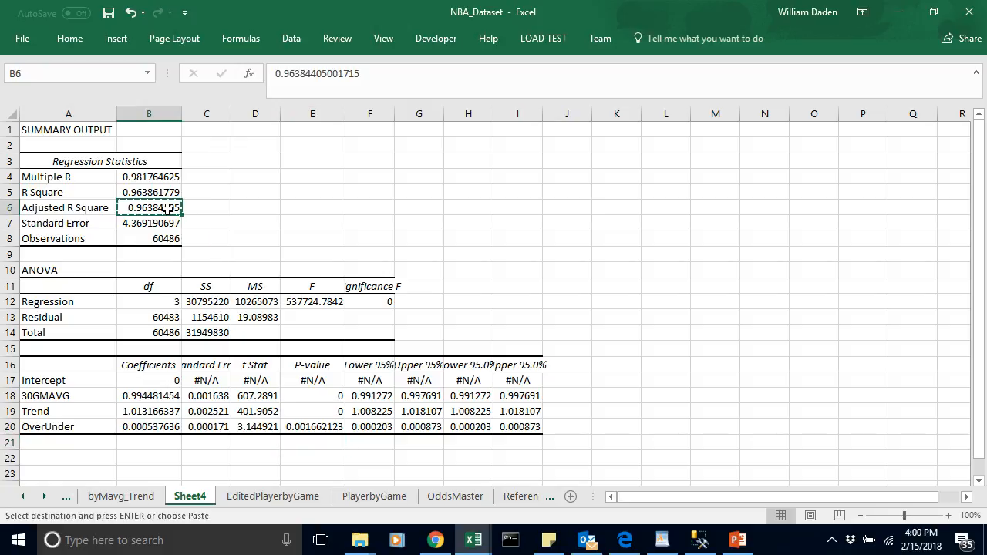
double_click(190, 496)
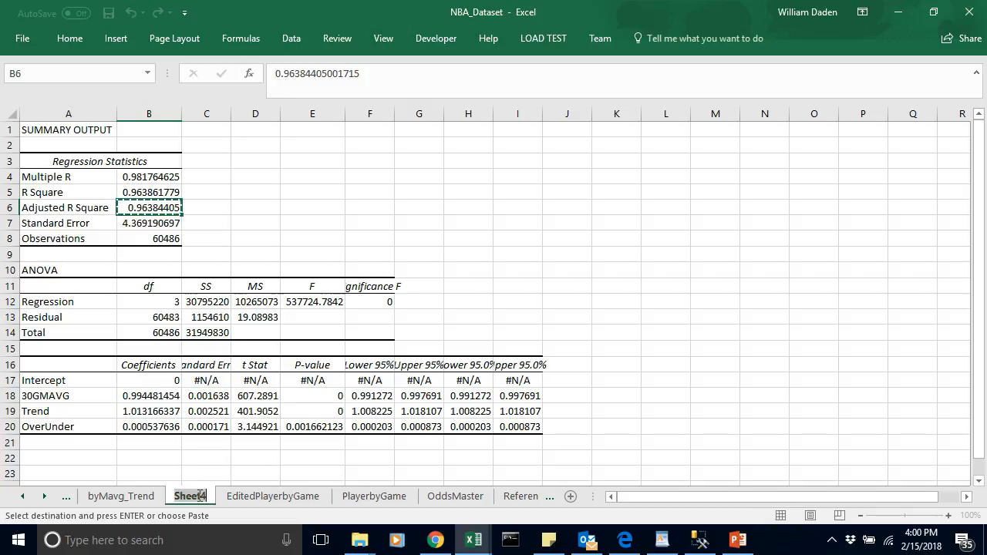
text(by)
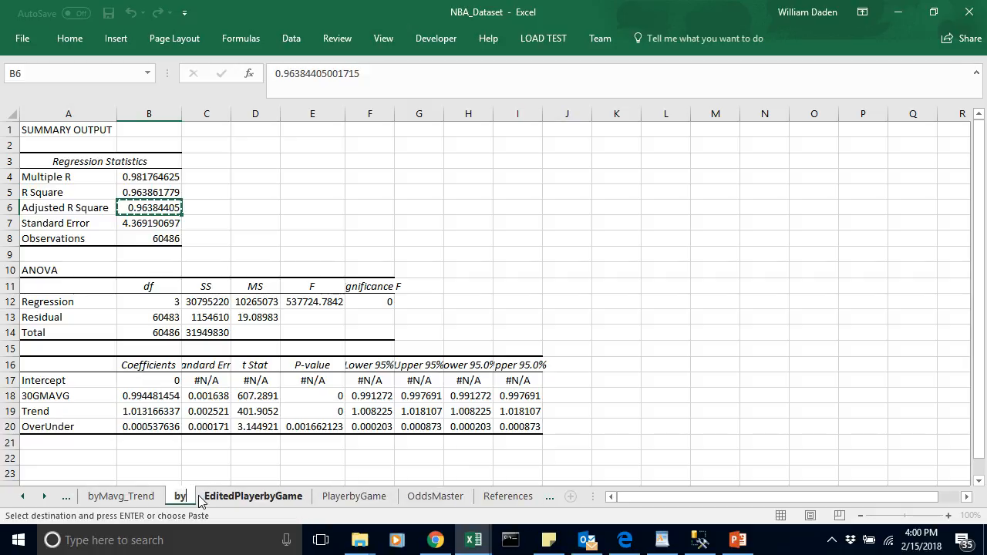
text(Mavg)
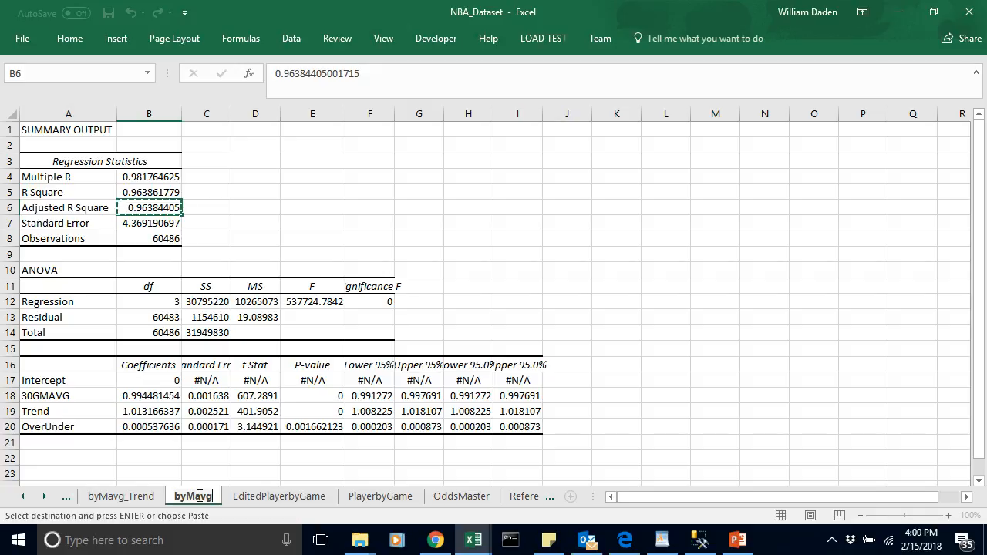
text(_Tre)
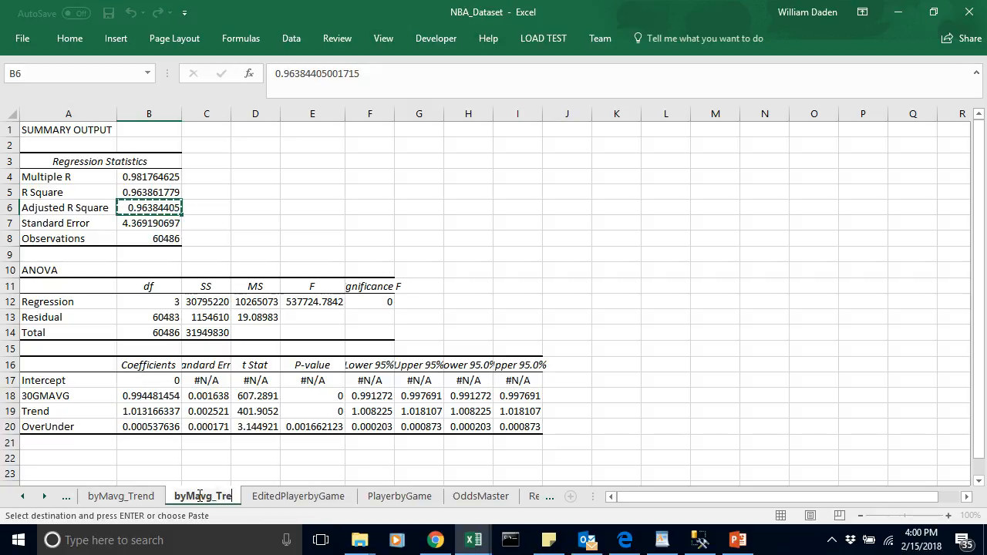
text(nd_)
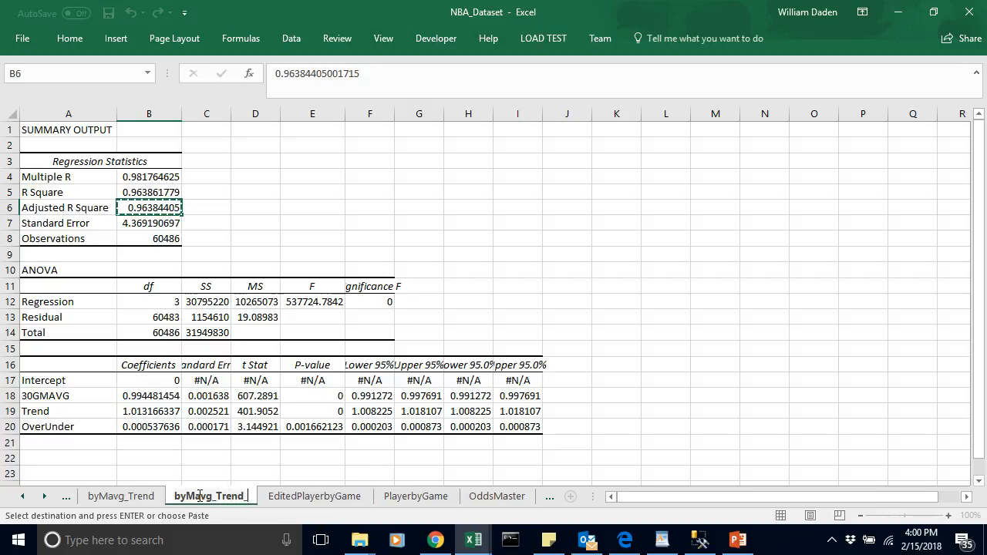
text(OU)
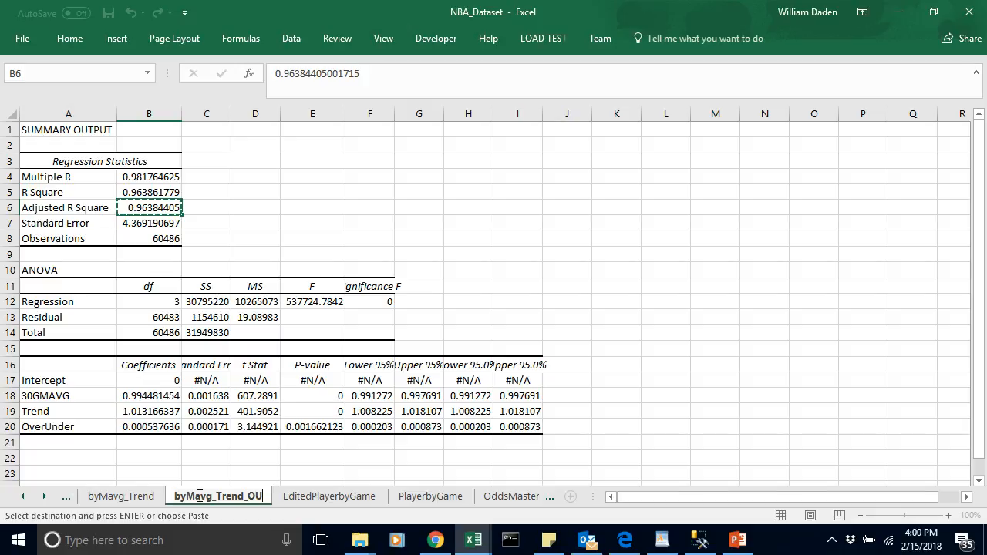
click(210, 459)
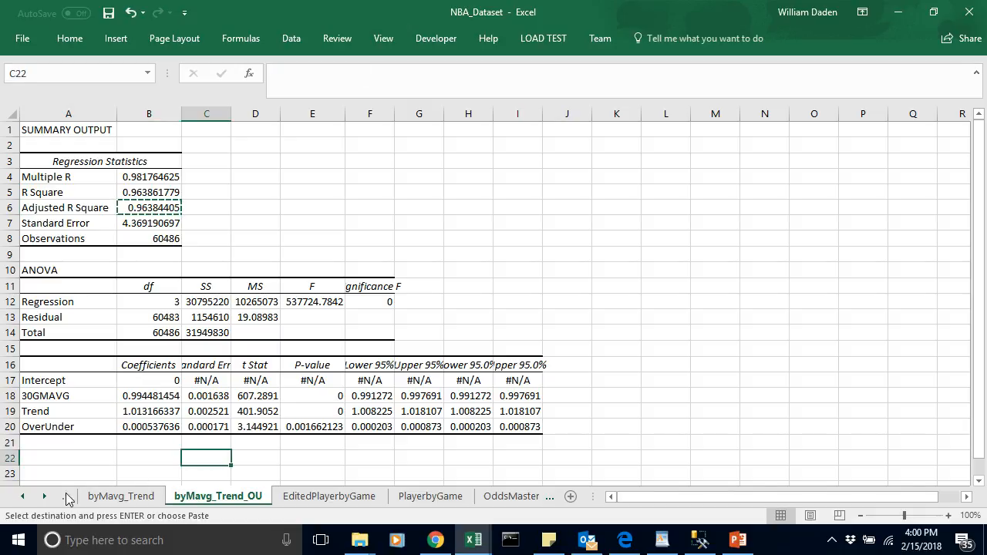
Step: Paste the copied Adjusted R Square value into C6 of the byMavg_Trend worksheet and compare it with that model's value in B6
click(121, 497)
drag(231, 114, 256, 114)
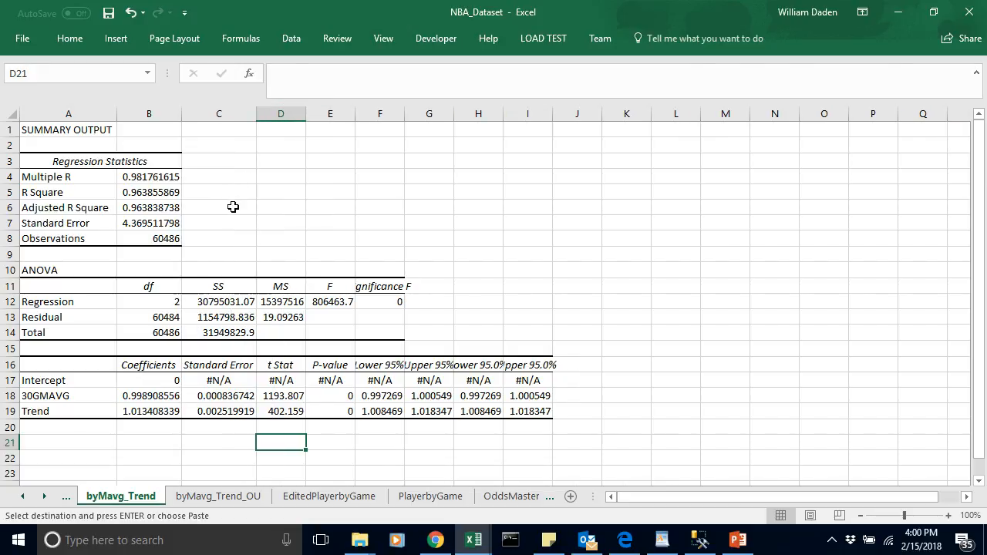
click(232, 206)
key(ctrl+v)
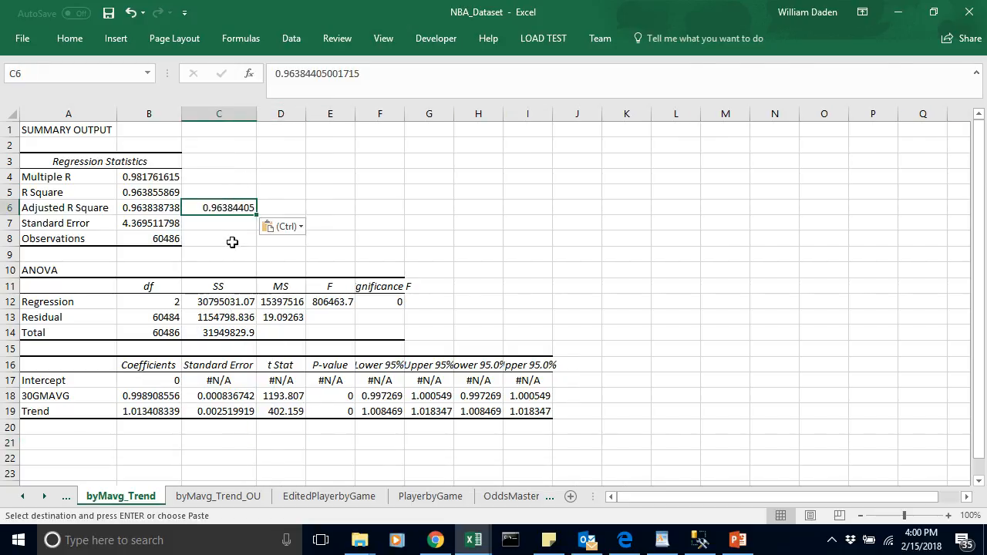
click(232, 242)
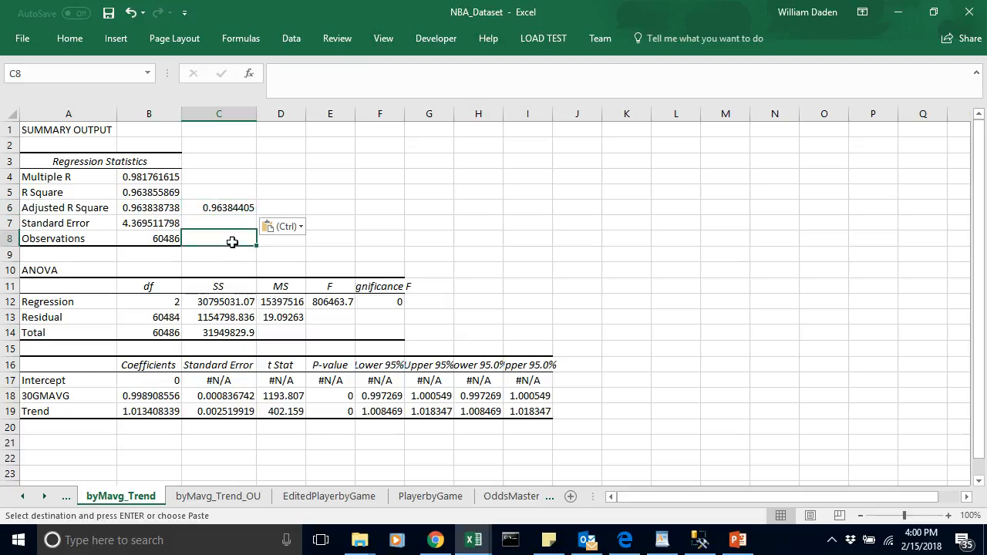
click(226, 208)
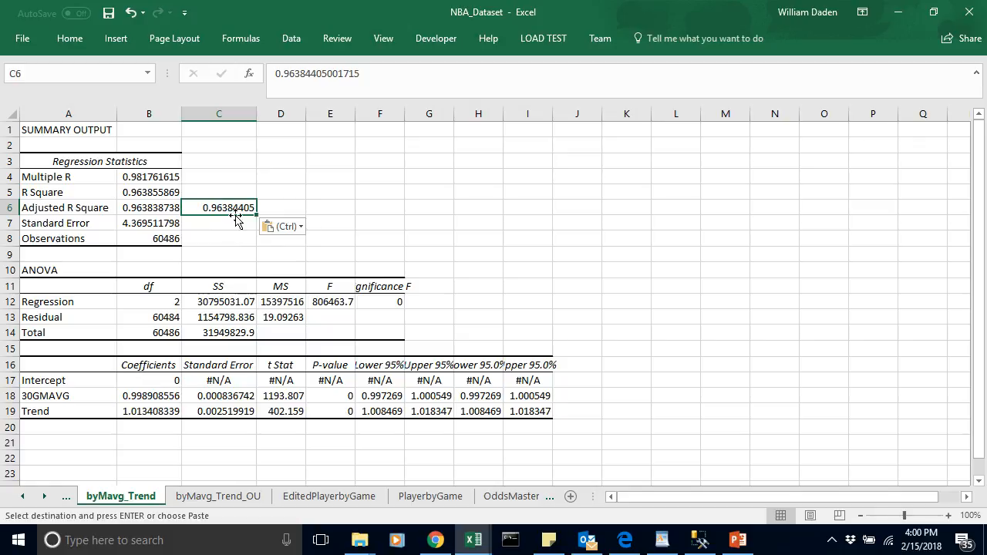
click(233, 224)
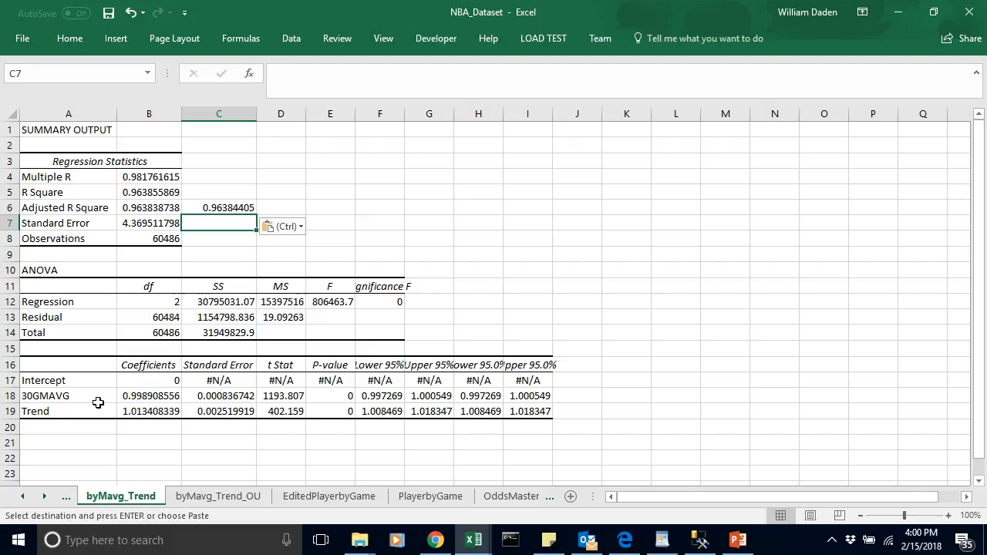
click(226, 209)
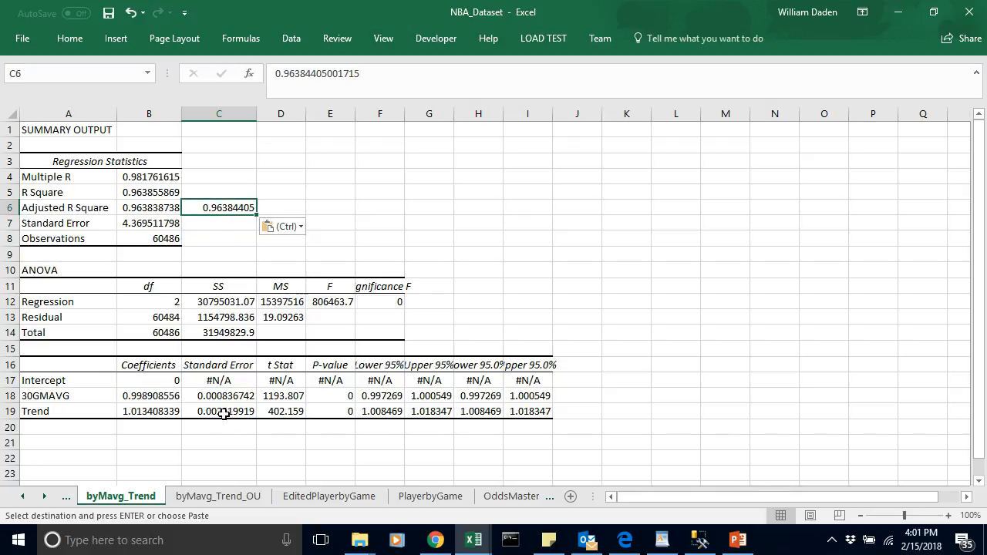
Step: On byMavg_Trend_OU, multiply the OverUnder coefficient by 200 in cell B21 with the formula =200*B20 and check the result
click(228, 496)
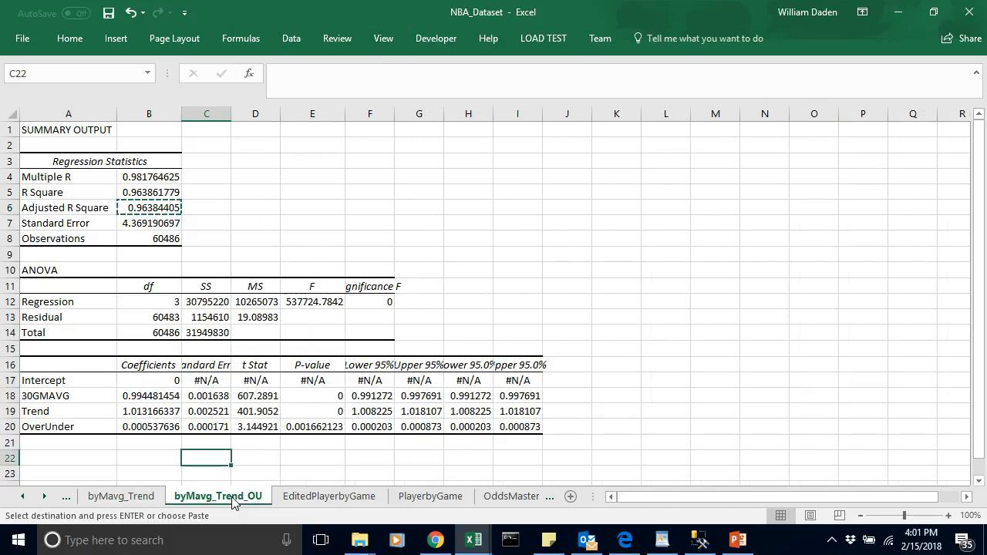
click(263, 471)
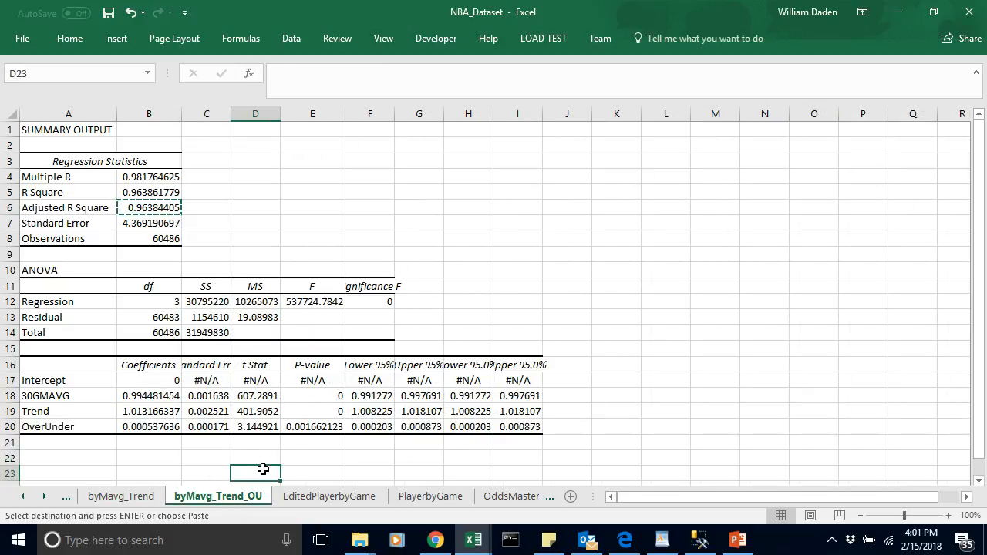
click(142, 445)
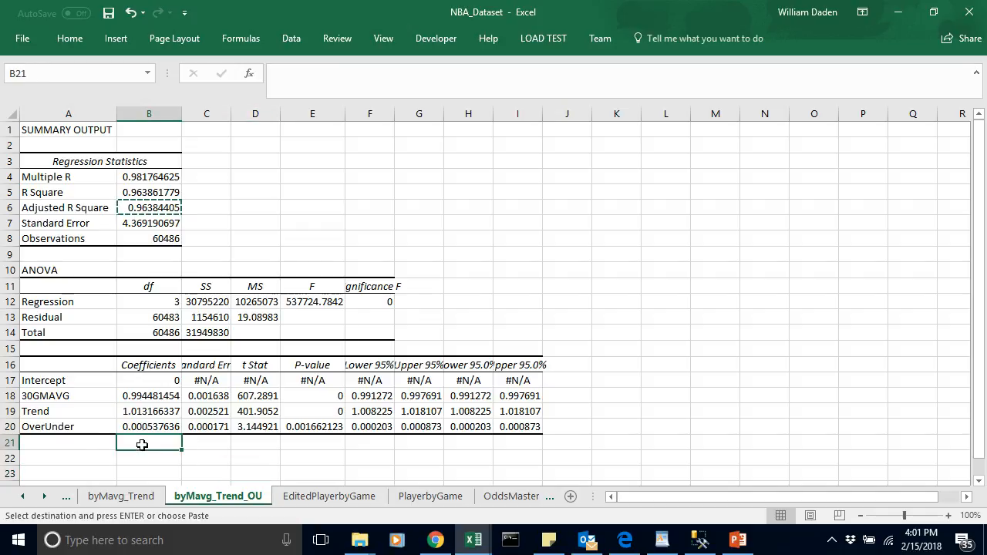
text(=)
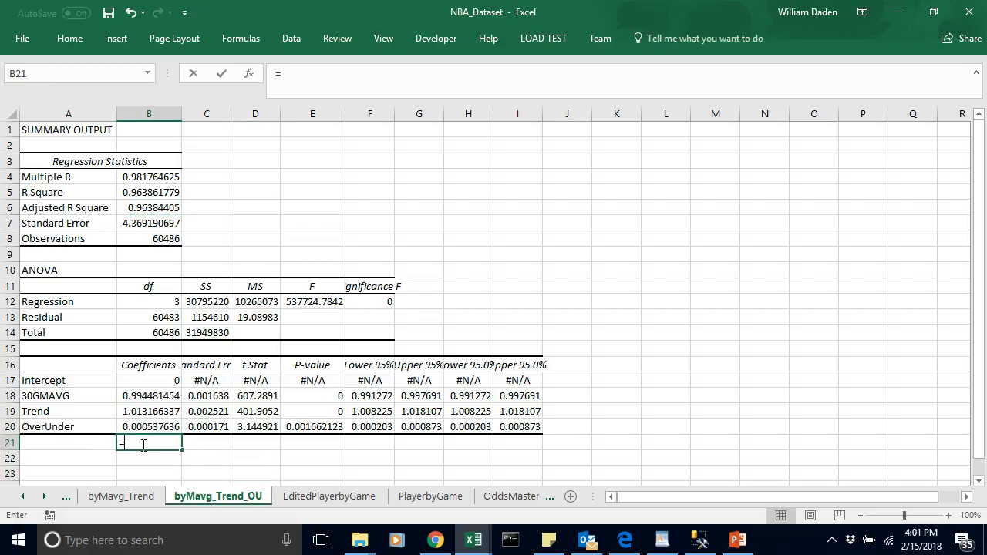
text(200*)
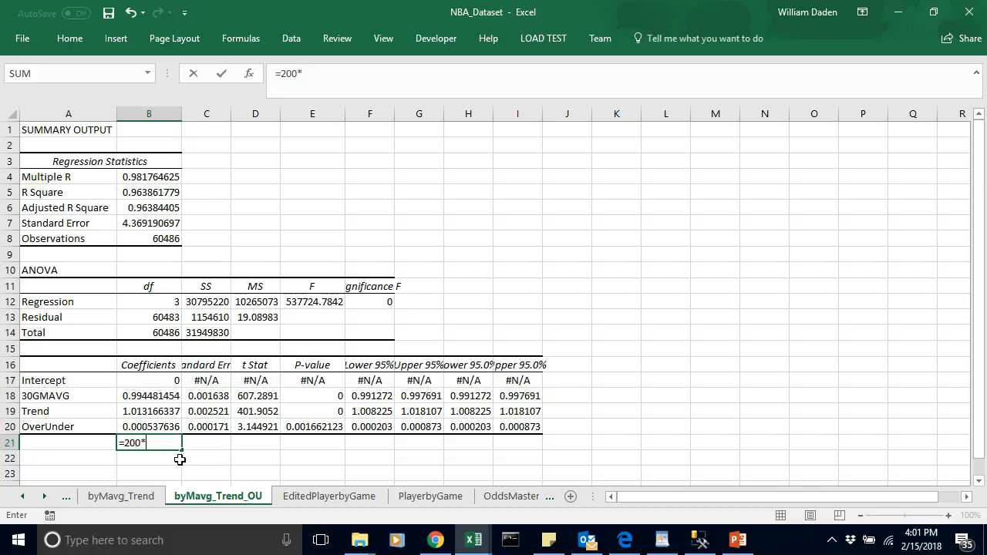
click(156, 426)
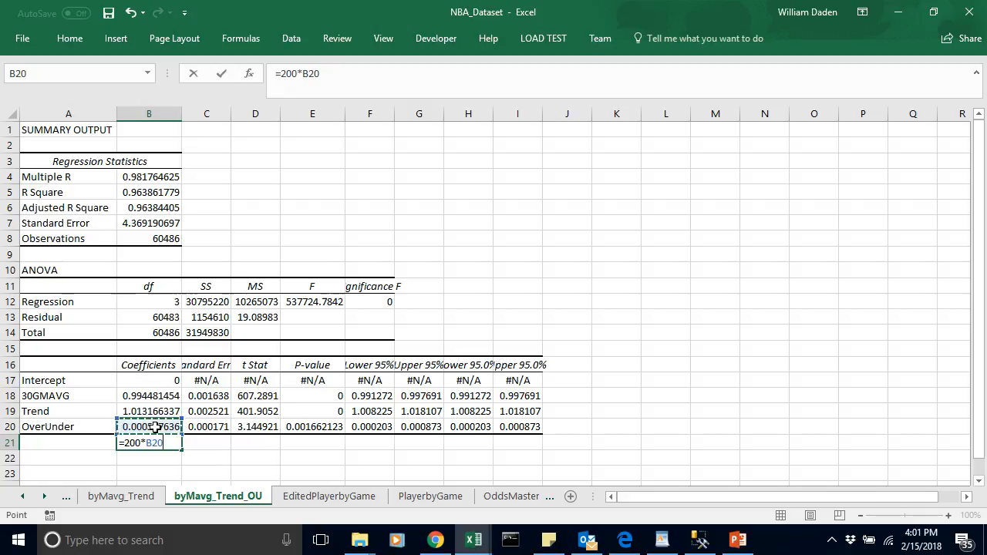
key(Return)
click(169, 443)
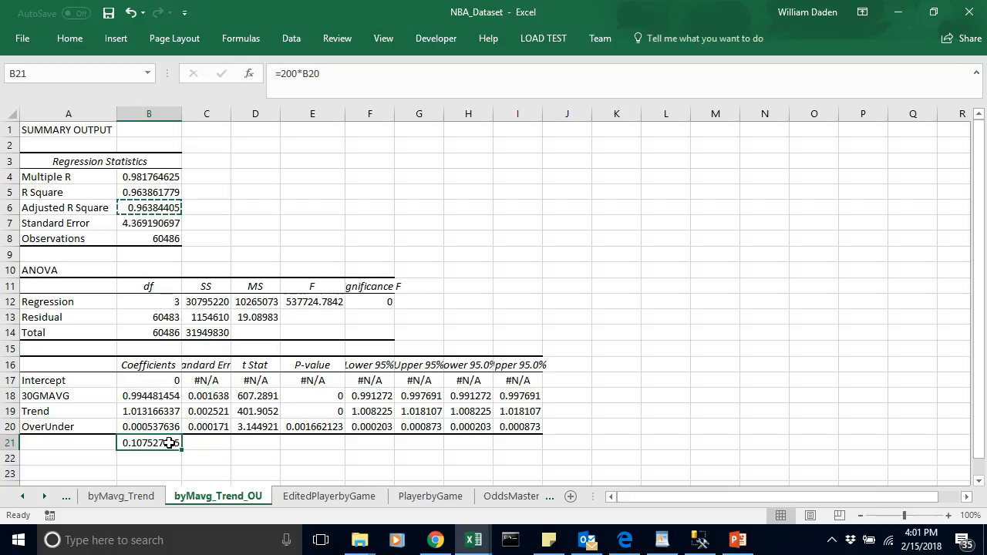
Step: Clear the trial OverUnder calculation from cell B21 on byMavg_Trend_OU
key(Delete)
click(215, 442)
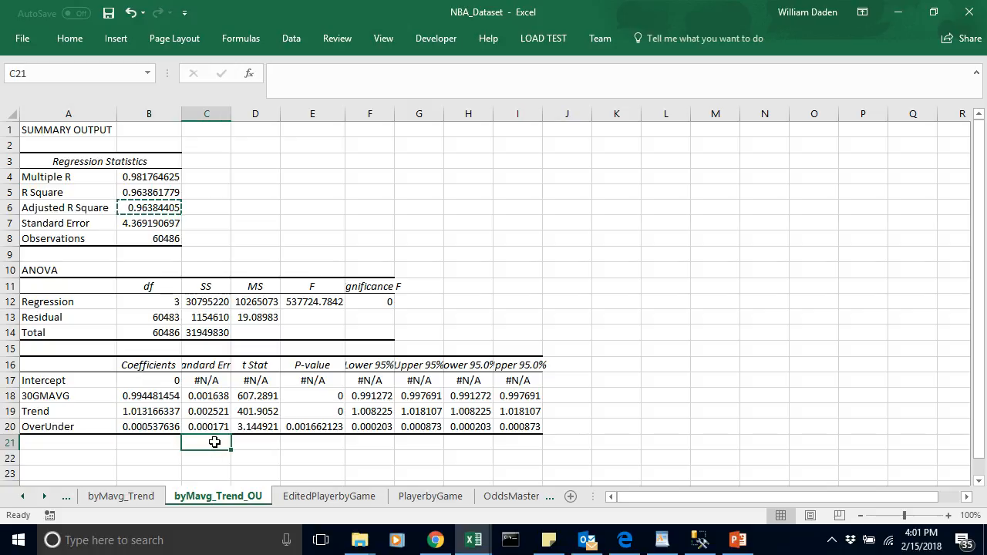
click(158, 443)
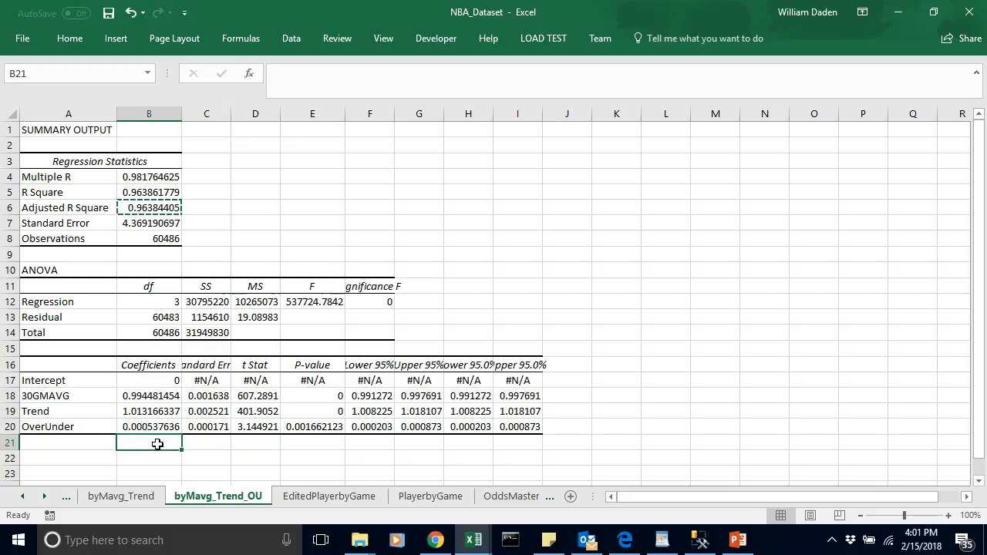
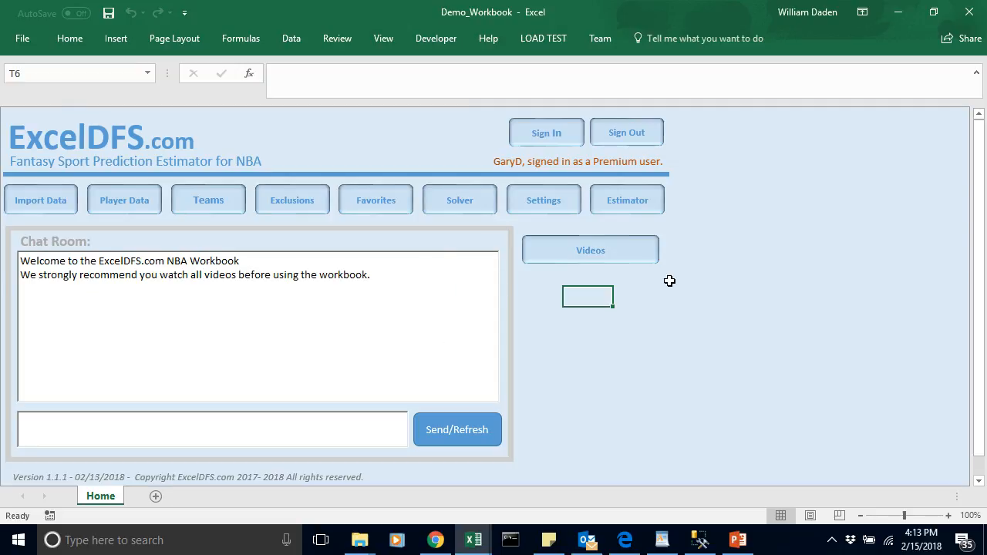
Step: Open the Estimator sheet of Demo_Workbook and update its function data
click(636, 202)
click(263, 387)
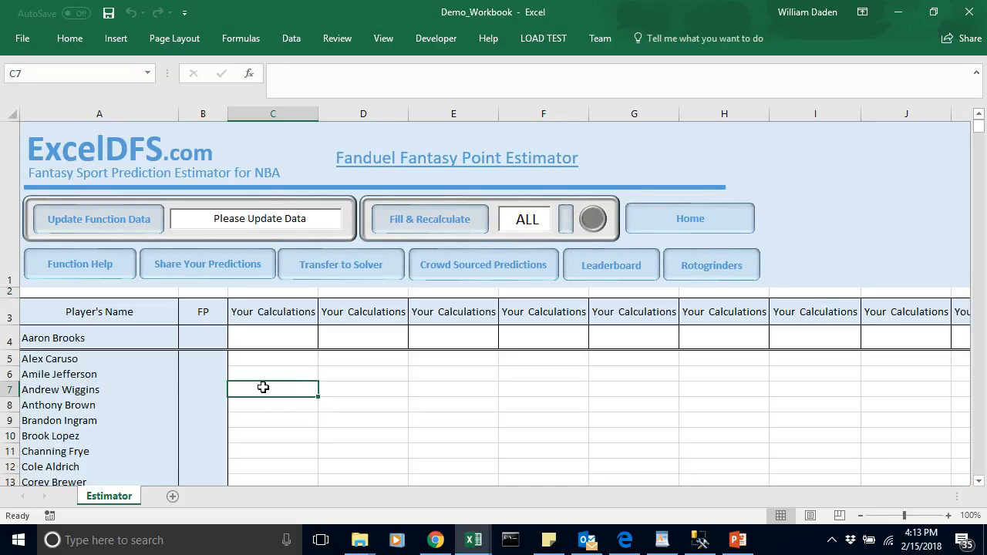
click(104, 221)
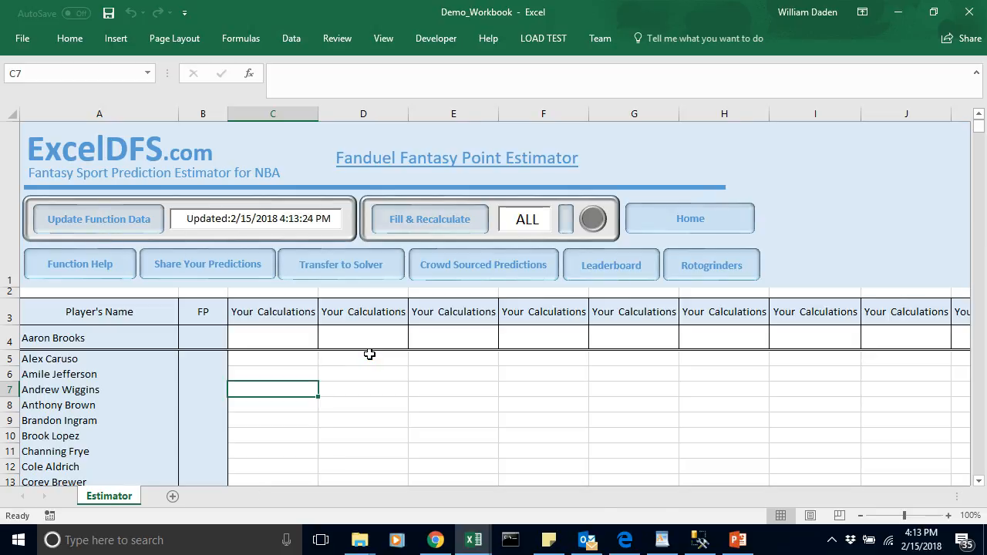
click(363, 452)
Step: Replace the first Your Calculations header, in C3, with Trend
click(269, 339)
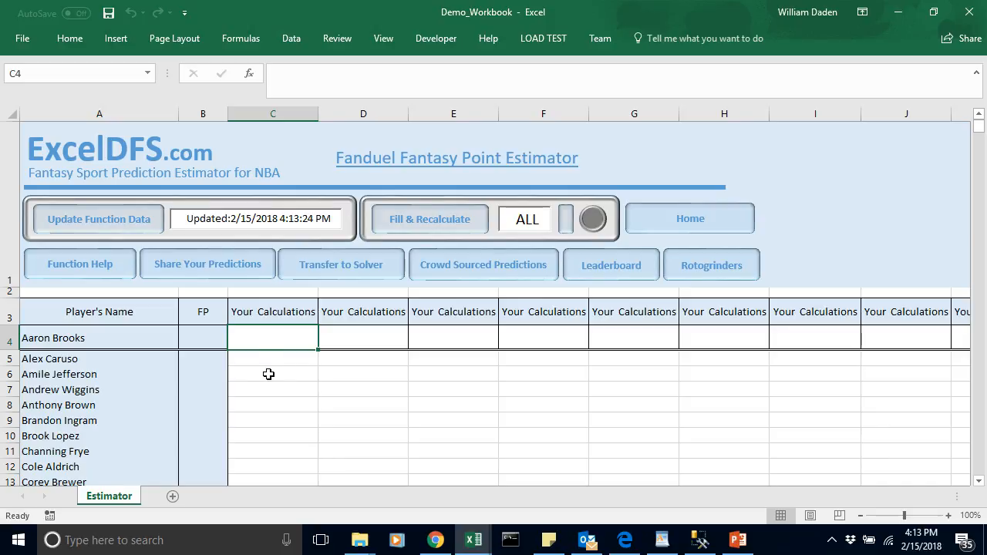
click(267, 374)
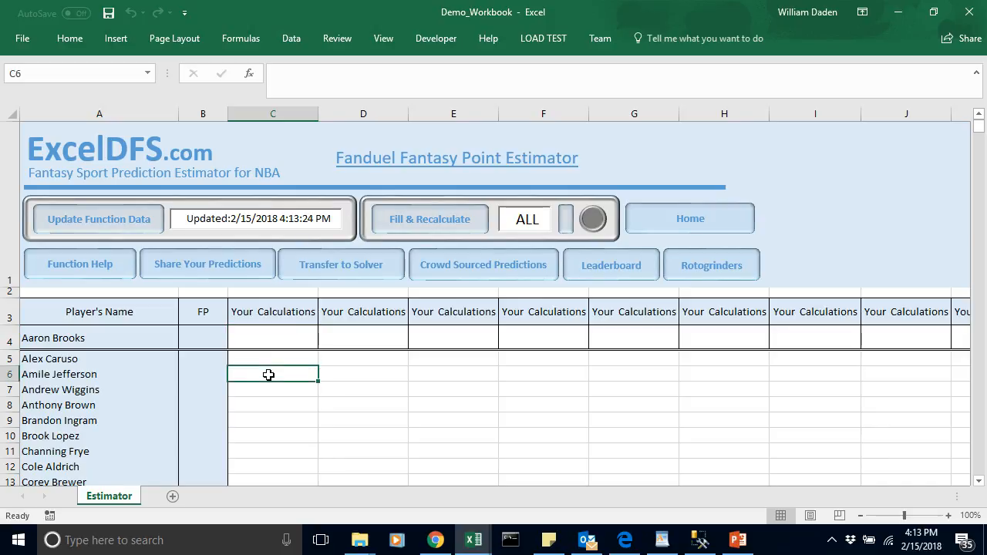
click(266, 312)
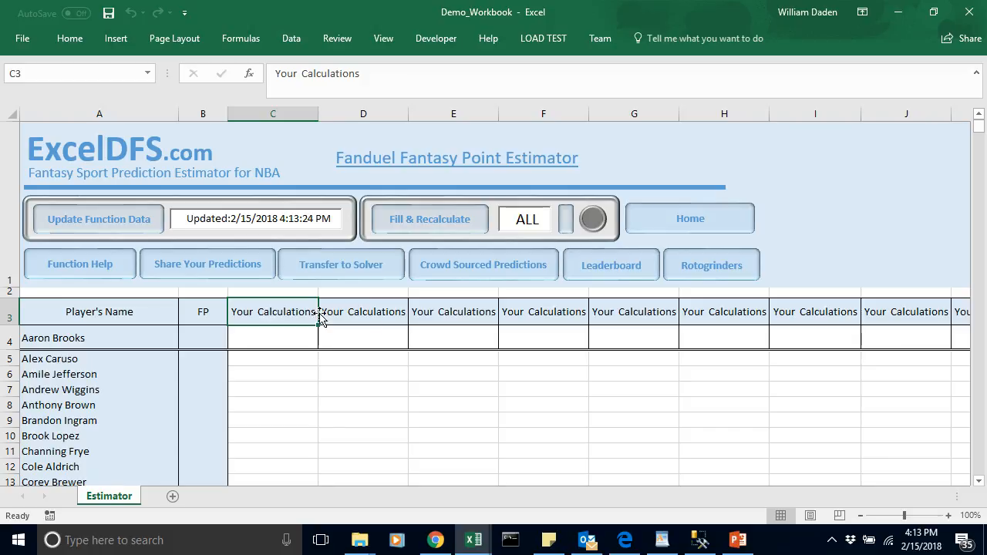
click(371, 314)
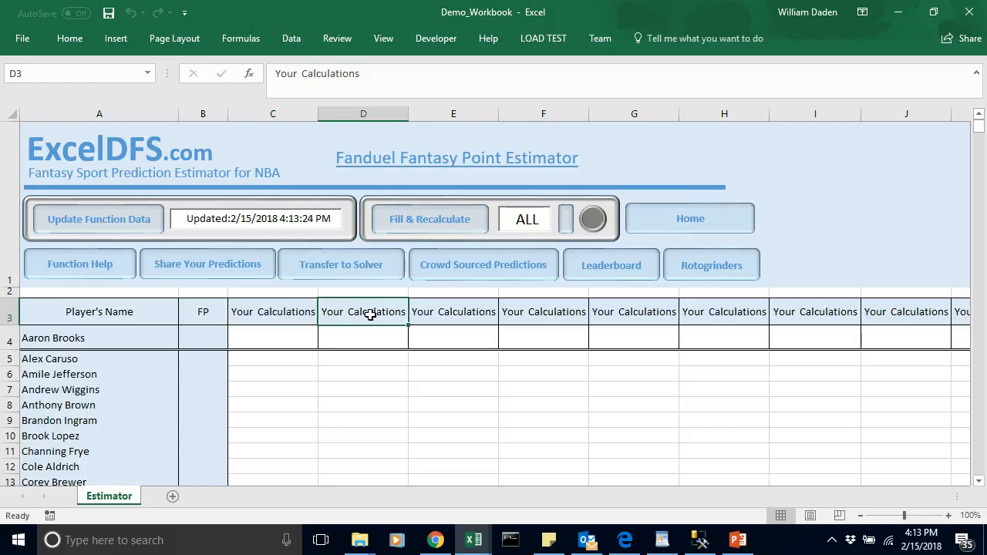
click(301, 313)
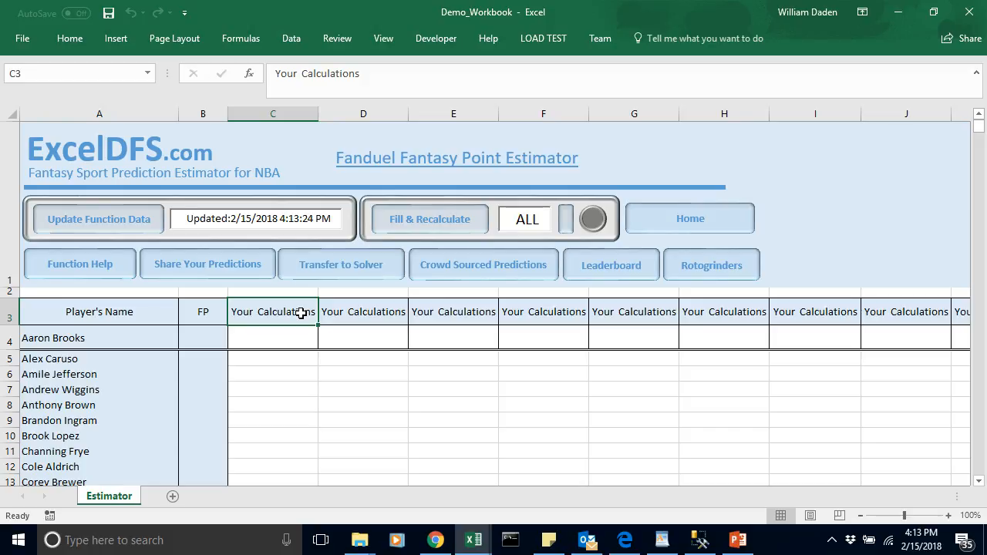
key(BackSpace)
text(Trend)
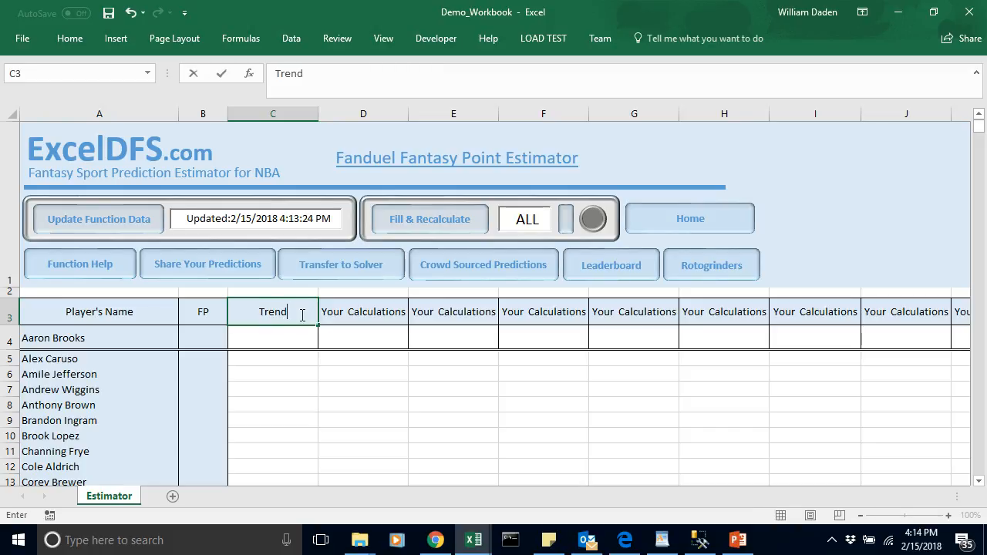
click(348, 388)
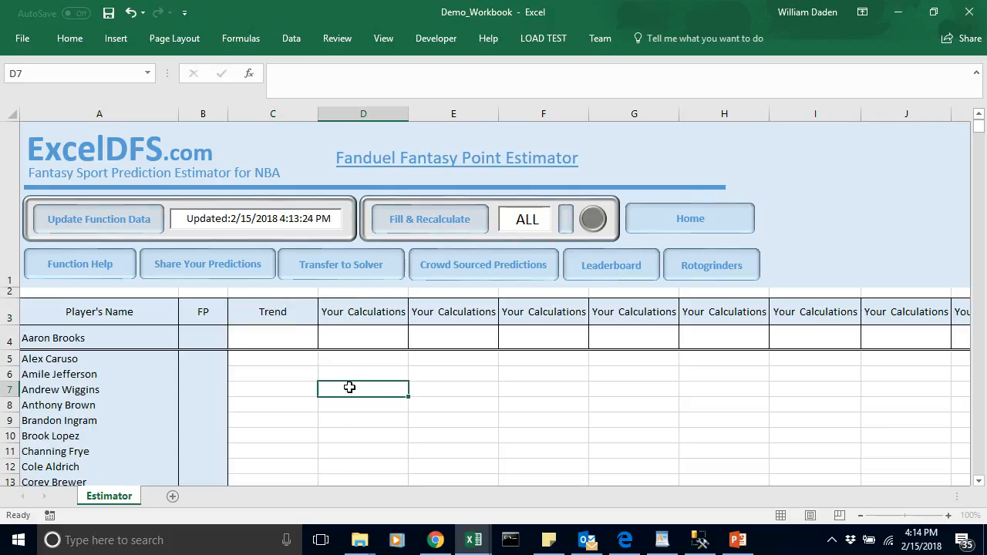
Step: Replace the Your Calculations header in D3 with 30G MAVG
click(360, 313)
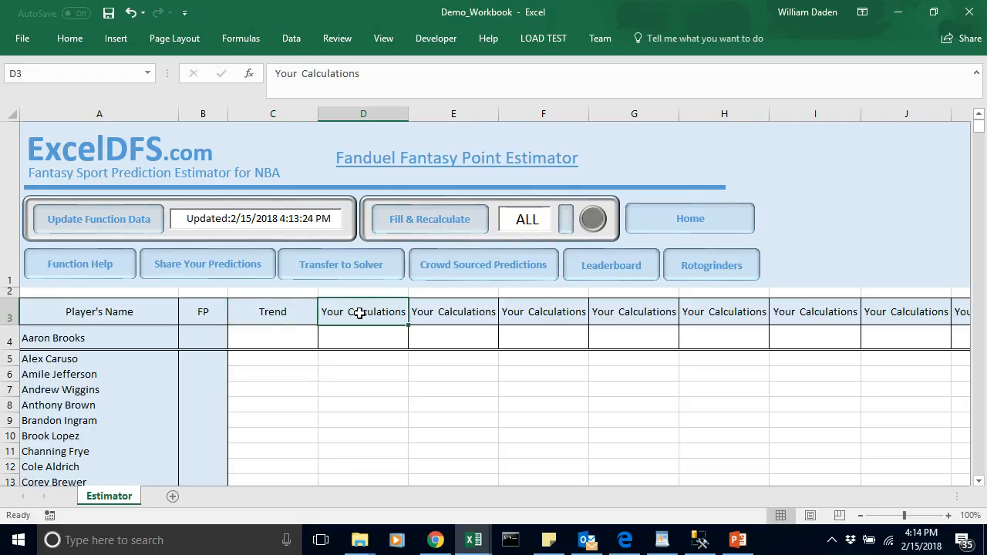
key(Delete)
text(30)
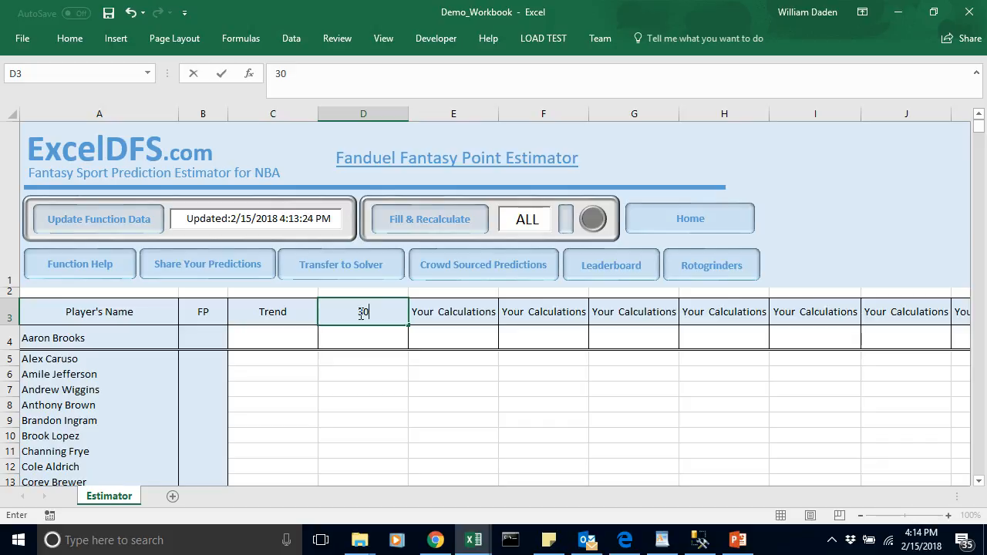
text(G MAVG)
click(448, 319)
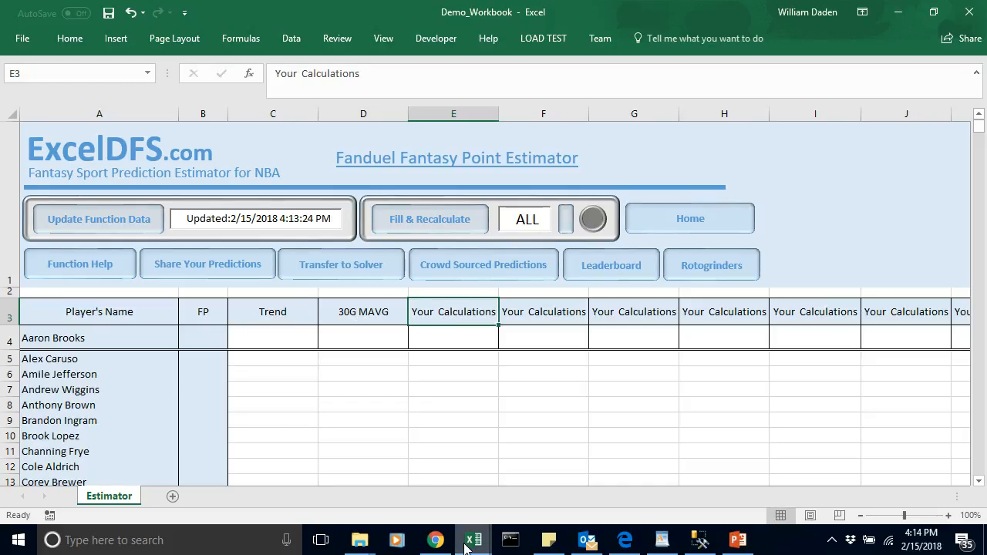
Step: Switch to NBA_Dataset and examine the 30GMAVG, 2GMAVG and Trend column headers on EditedPlayerbyGame
mouse_move(465, 548)
click(472, 467)
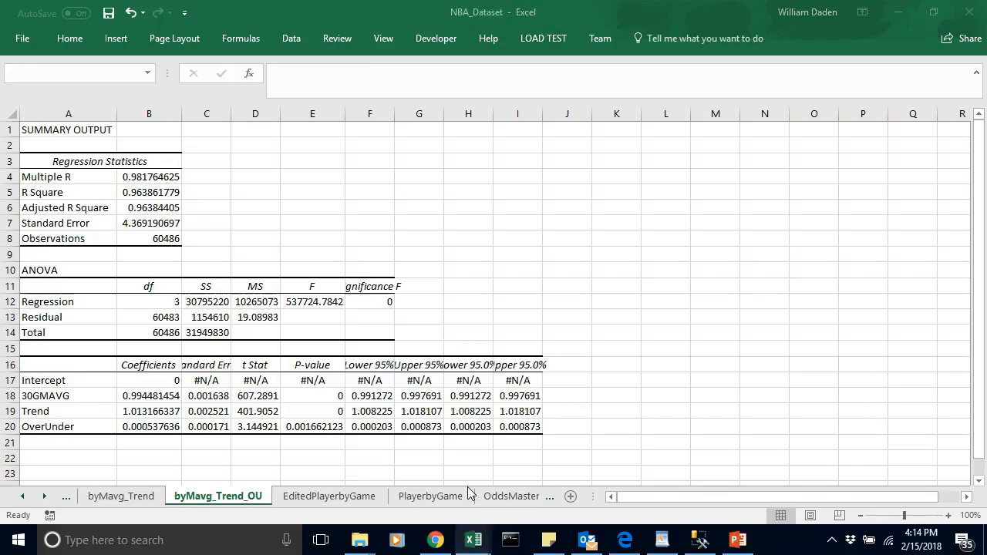
click(294, 499)
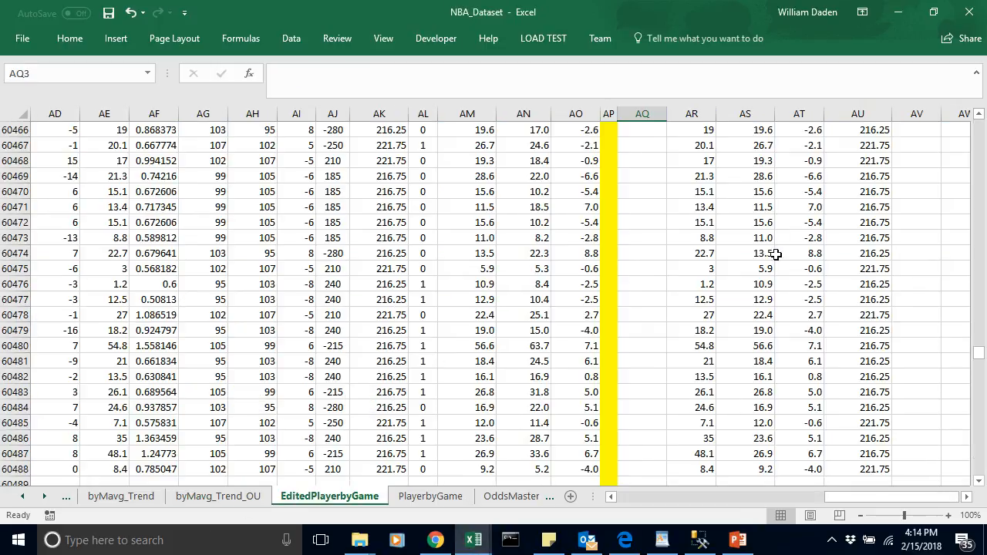
drag(979, 354, 980, 124)
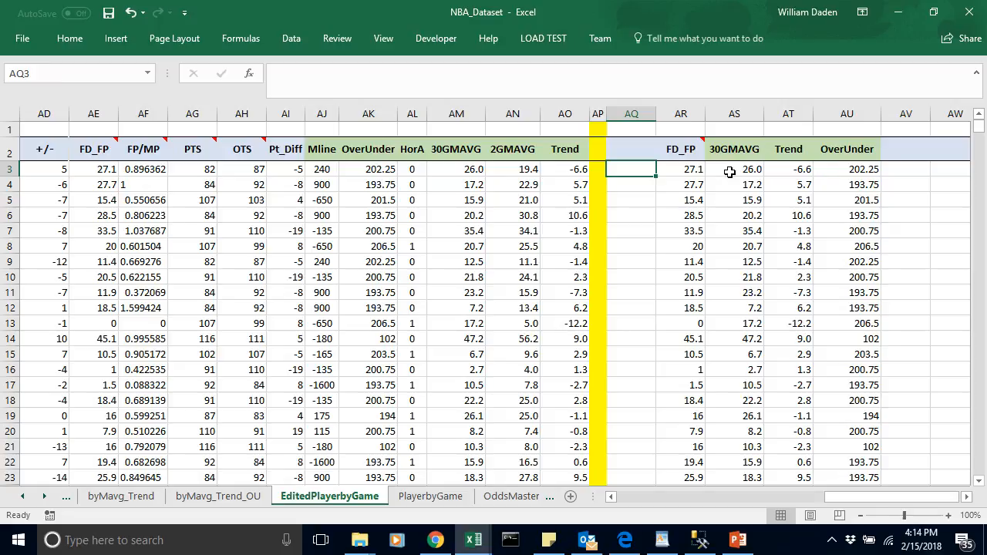
click(500, 148)
click(444, 154)
click(580, 150)
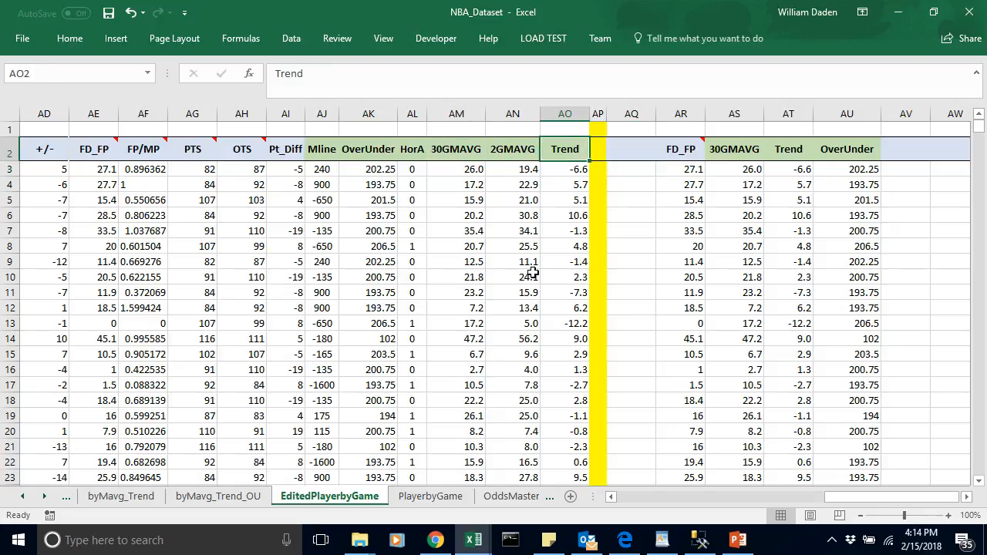
Step: Return to Demo_Workbook and replace the Your Calculations header in E3 with 2GMAVG
mouse_move(478, 546)
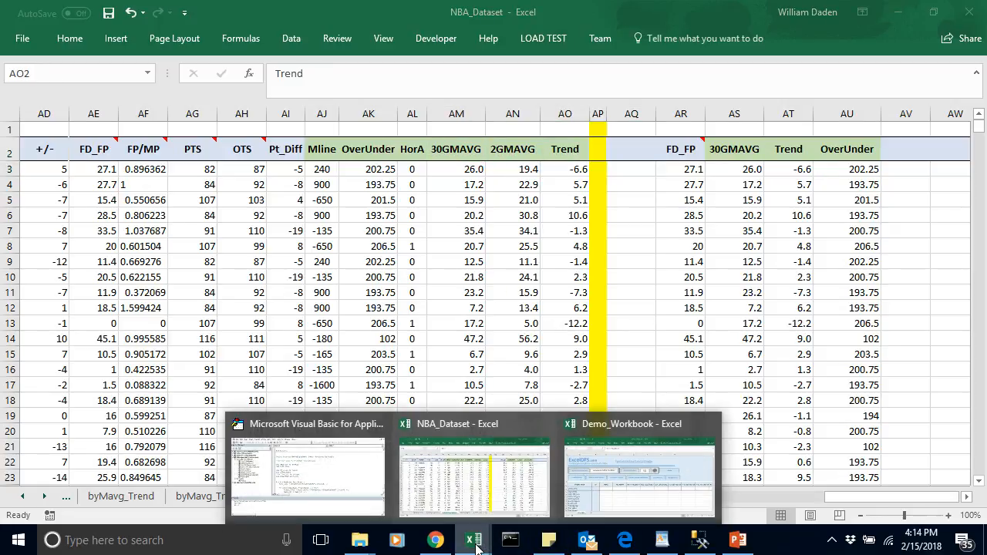
click(625, 488)
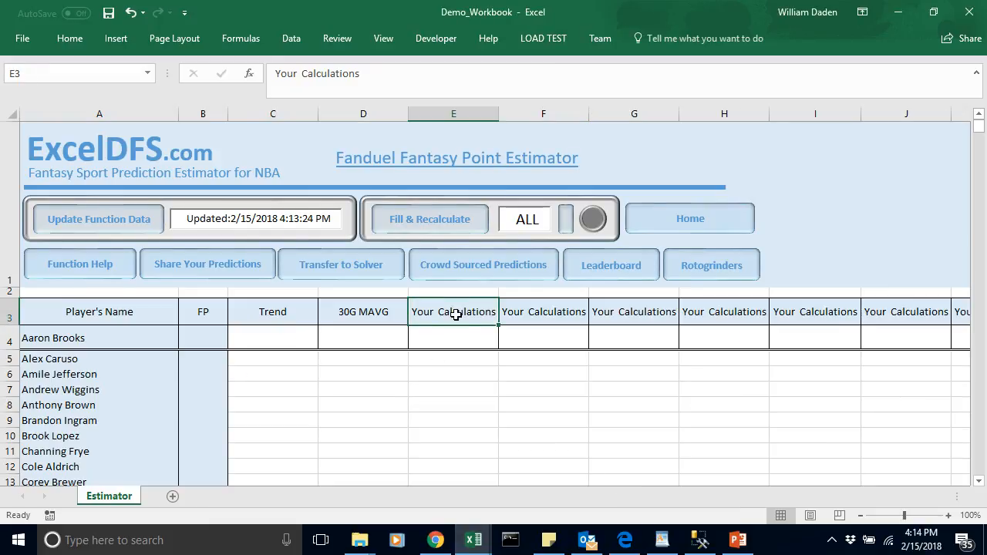
text(2)
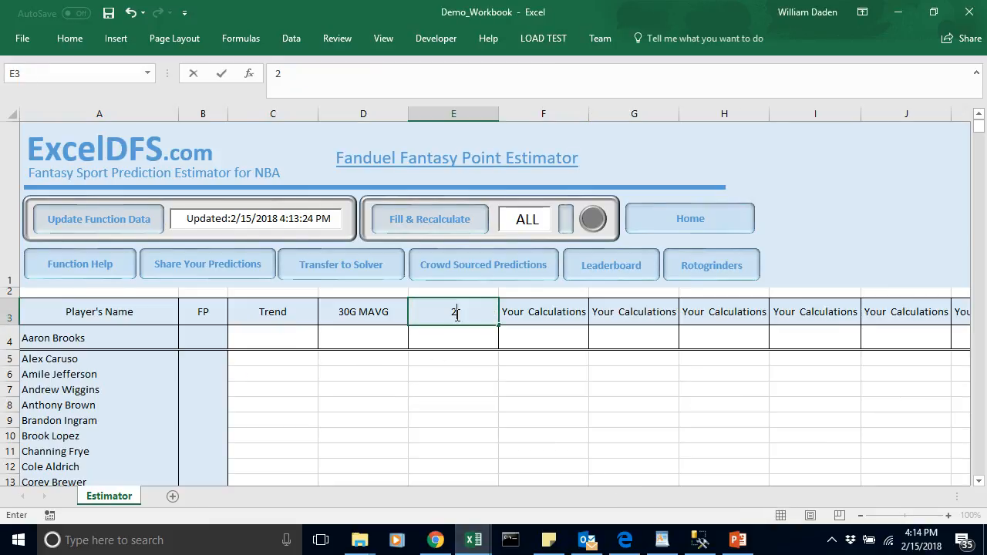
text(GMAVG)
key(Return)
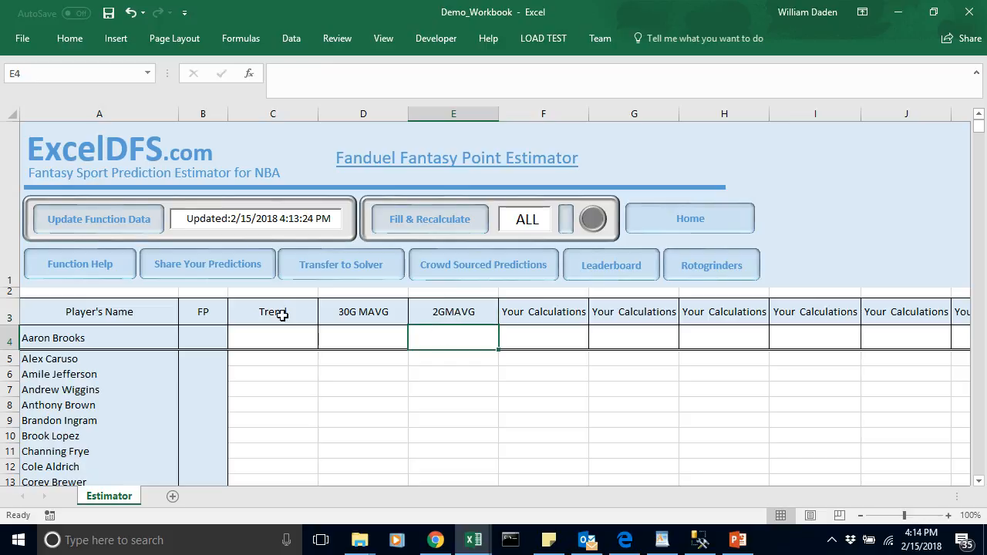
drag(282, 316, 429, 310)
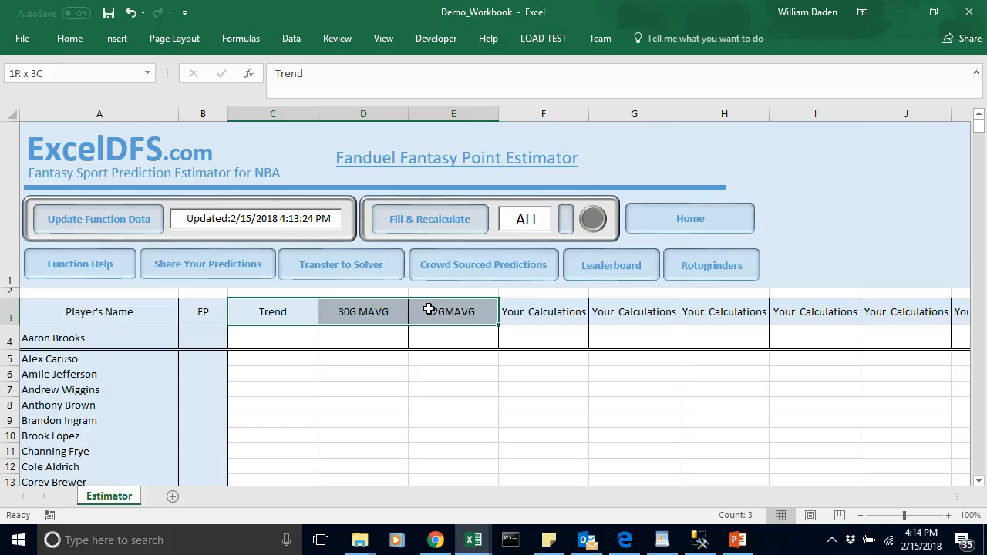
drag(430, 309, 430, 309)
key(ctrl+c)
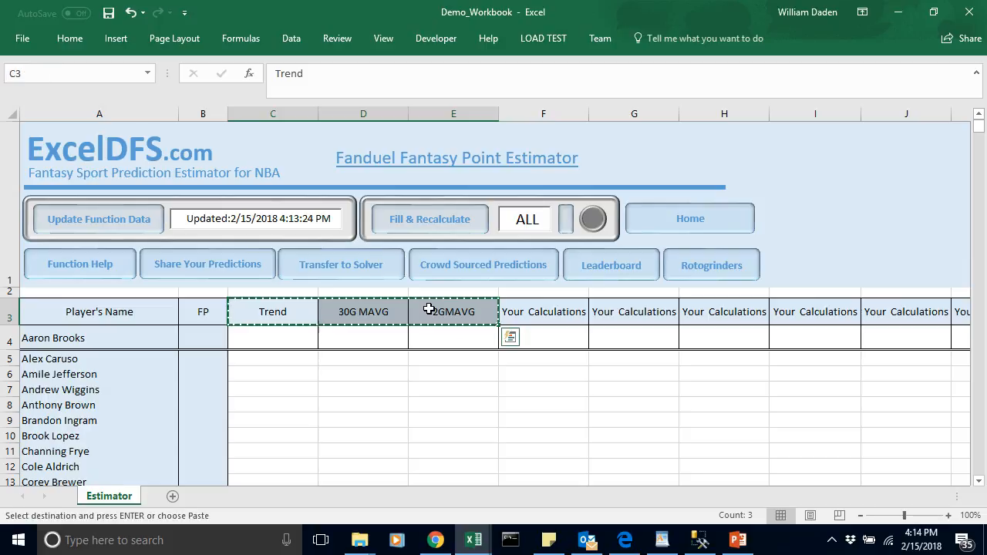
click(368, 314)
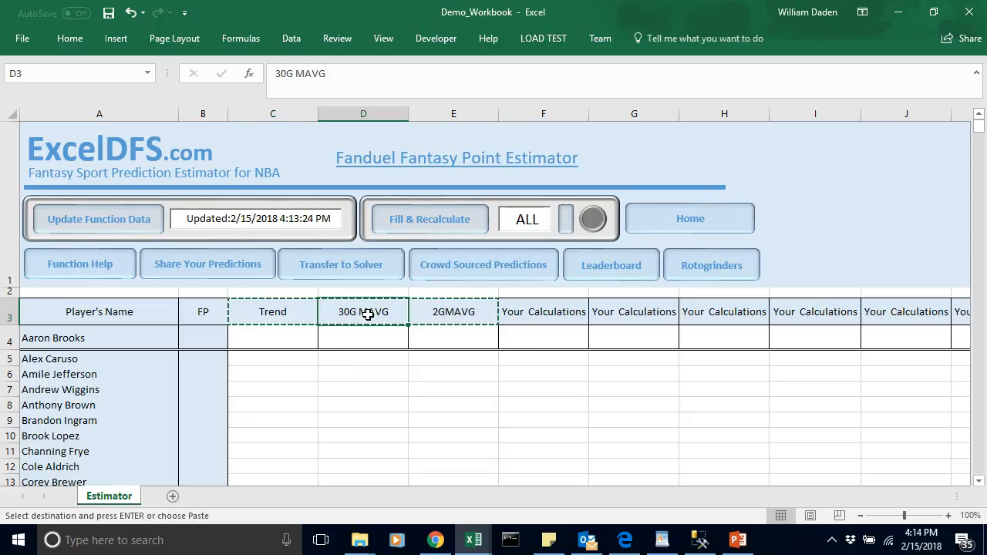
drag(368, 315, 454, 312)
click(423, 361)
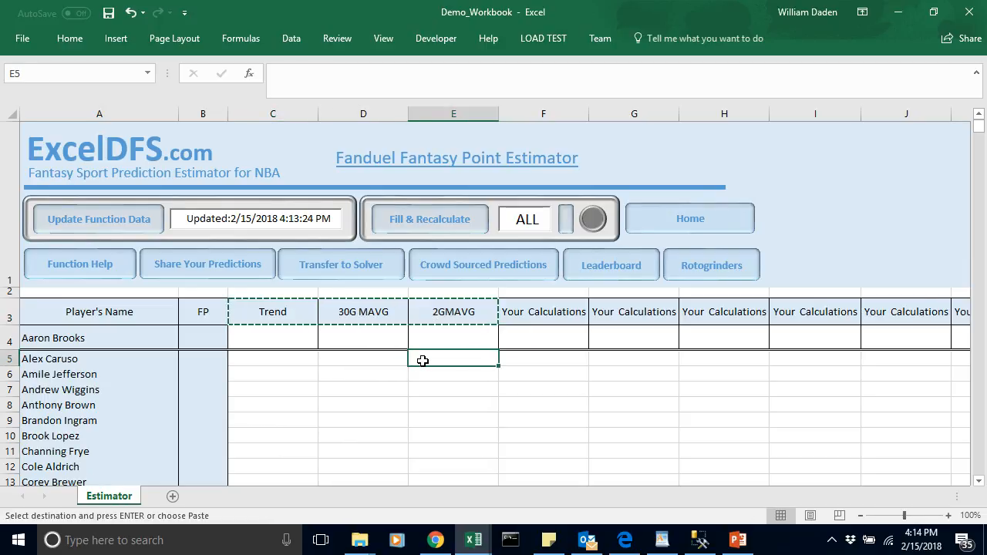
key(Escape)
click(357, 378)
Step: Shift the 30G MAVG and 2GMAVG headers to E3:F3, copying them by way of F3:G3
click(389, 311)
drag(388, 311, 430, 310)
key(ctrl+c)
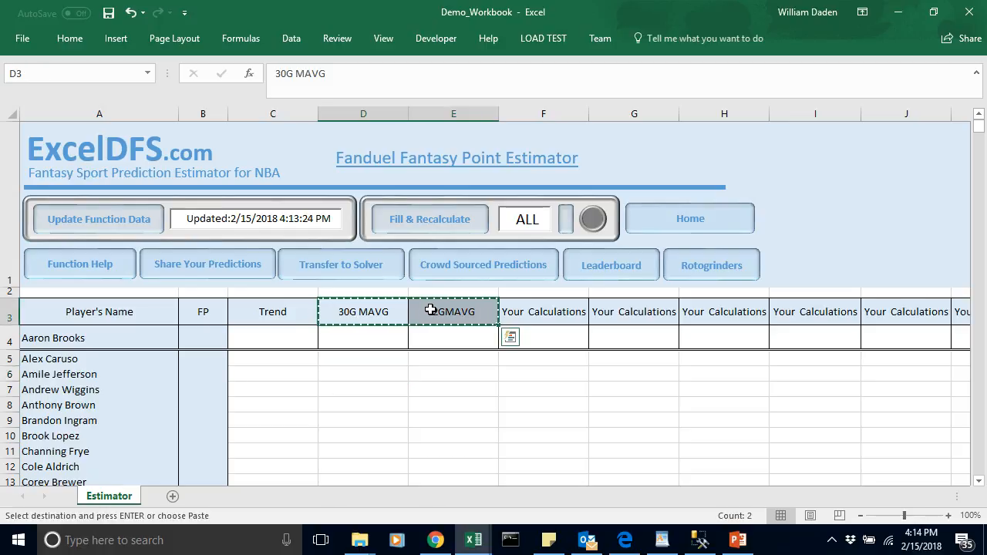
click(534, 309)
key(ctrl+v)
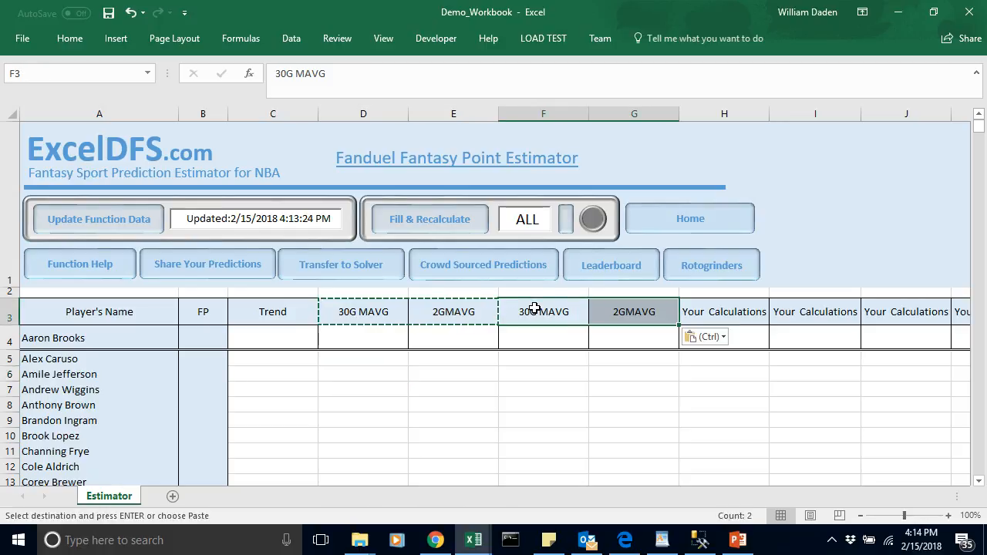
click(480, 368)
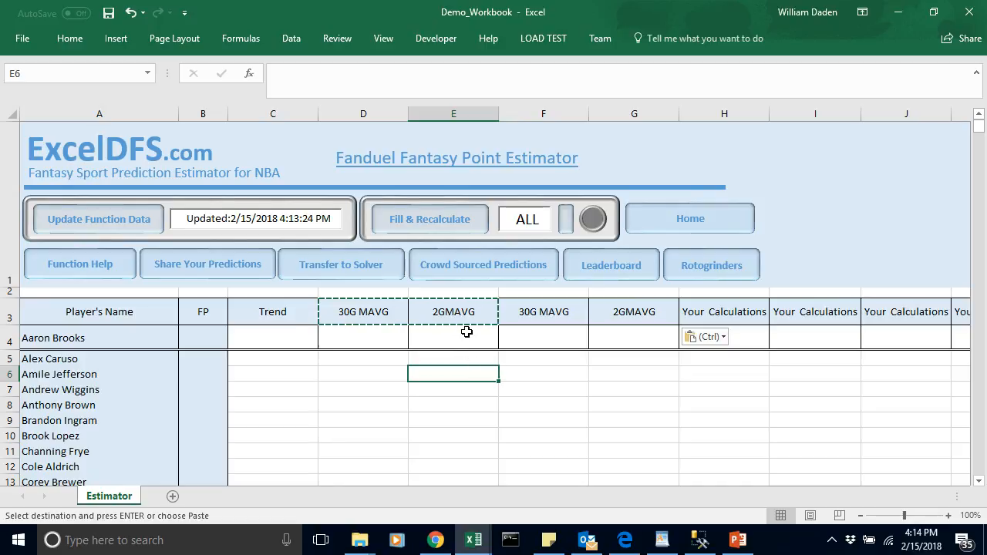
drag(517, 320, 615, 313)
key(ctrl+c)
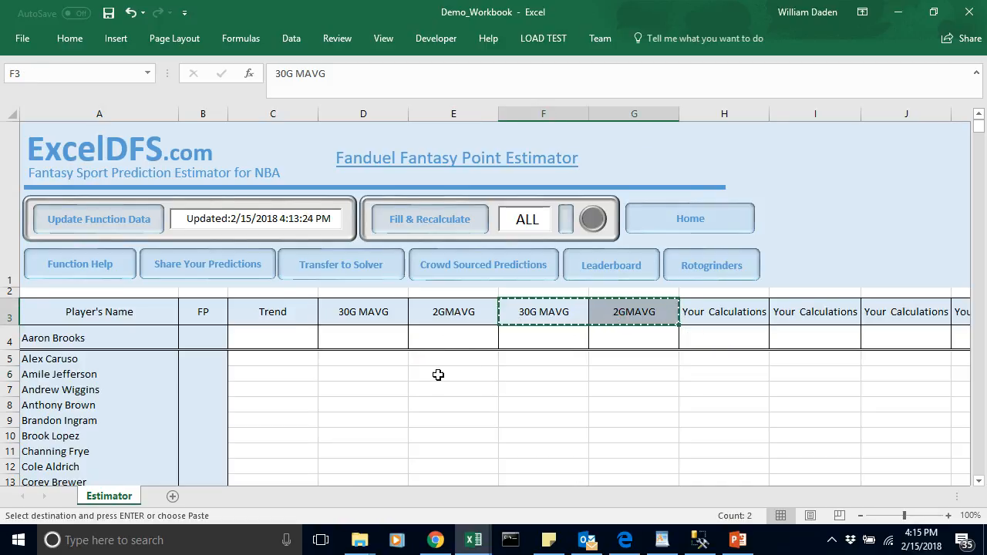
click(442, 315)
key(ctrl+v)
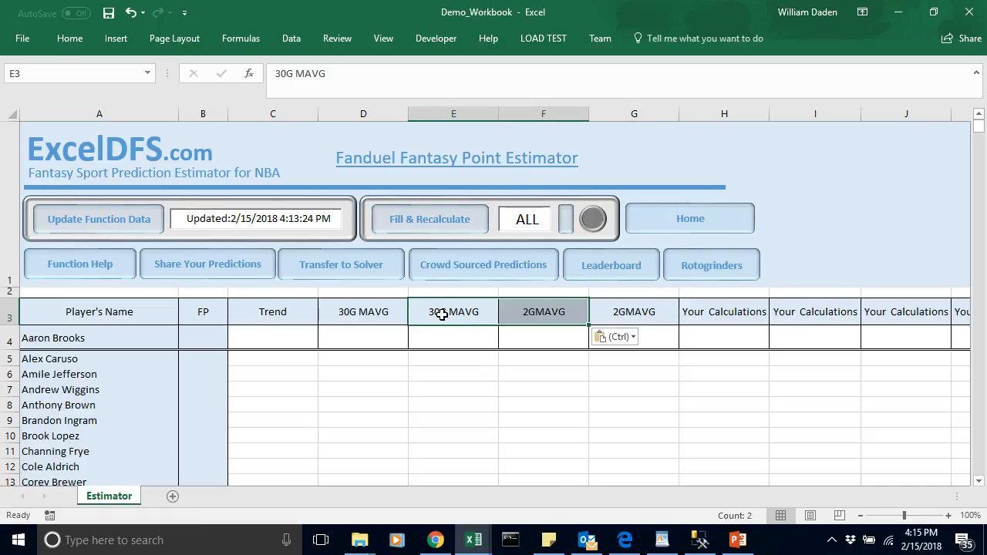
Step: Enter the header Coeff in D3 and clear the duplicate 2GMAVG header from G3
click(366, 313)
text(Coeff)
click(460, 405)
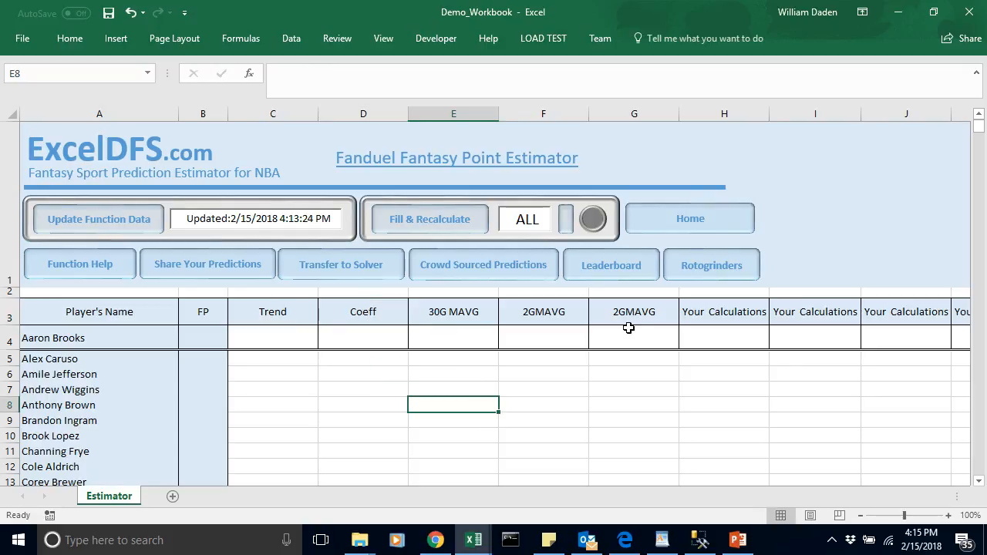
click(626, 315)
key(Delete)
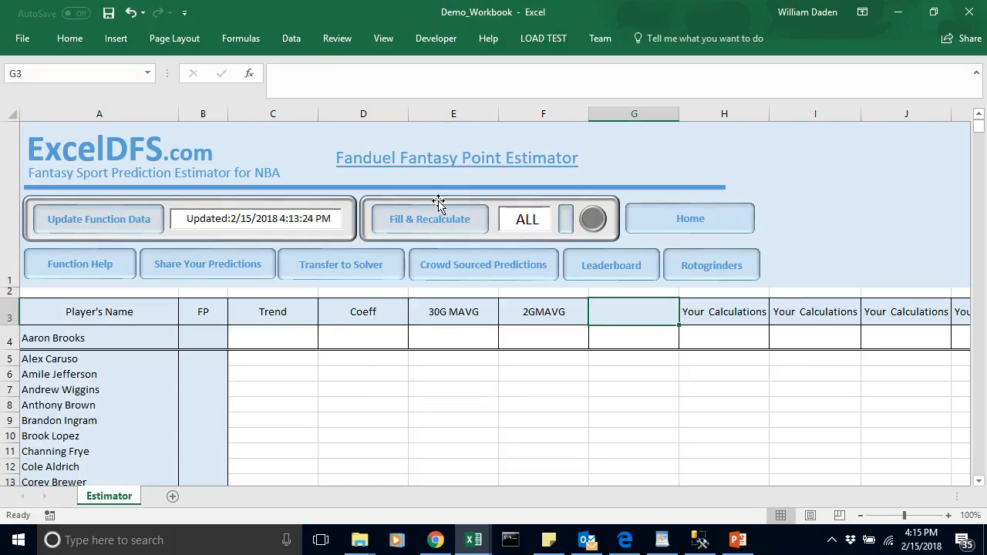
Step: Narrow columns D, E and F to fit the Coeff, 30G MAVG and 2GMAVG headers
drag(408, 114, 380, 116)
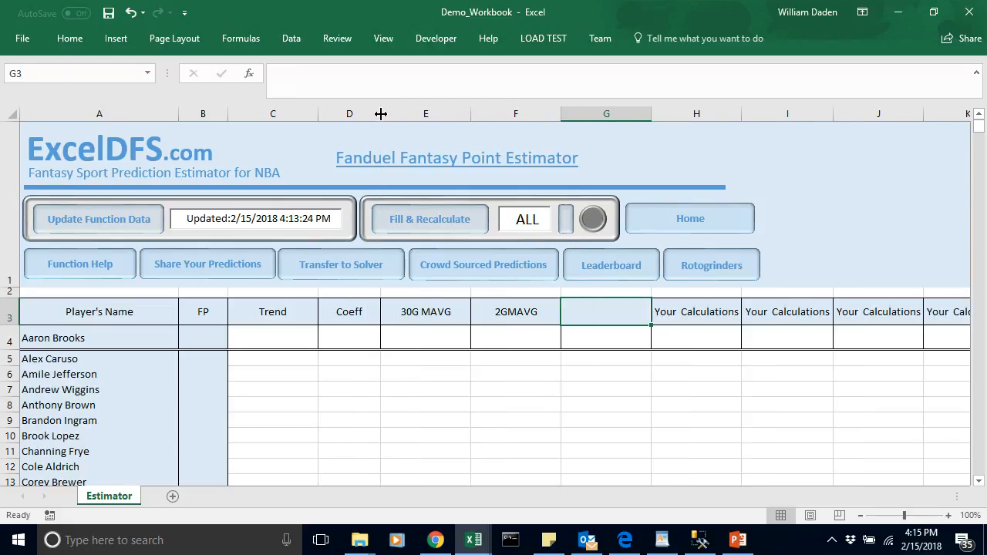
drag(470, 112, 448, 113)
drag(537, 114, 508, 116)
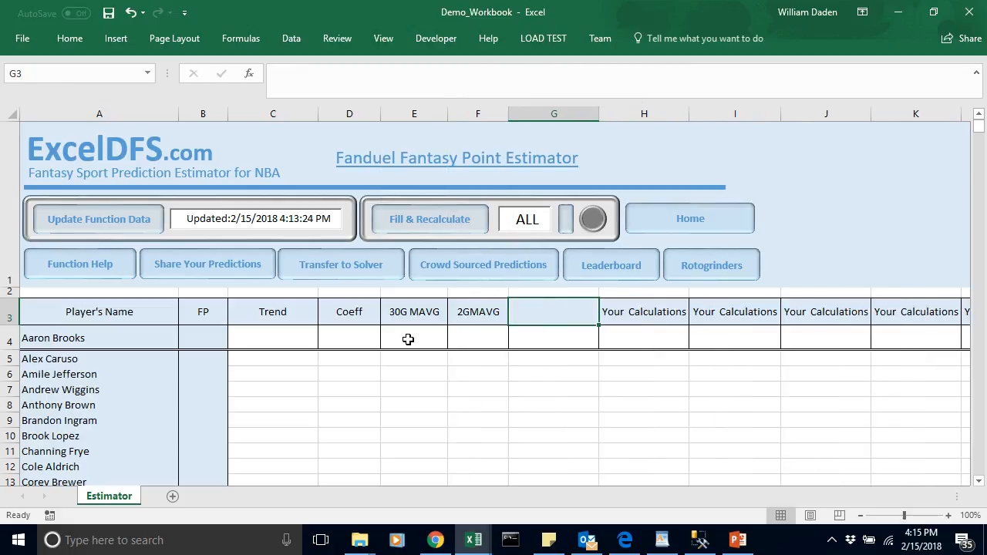
click(407, 339)
Step: Fill the Trend, Coeff, 30G MAVG and 2GMAVG headers in C3:F3 with the standard light green color
drag(264, 312, 472, 312)
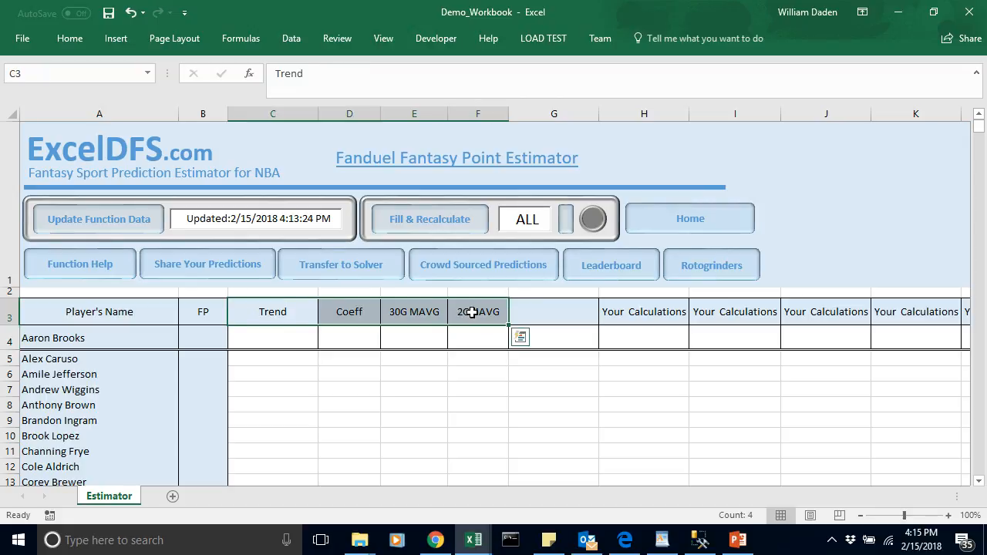
click(70, 38)
click(191, 93)
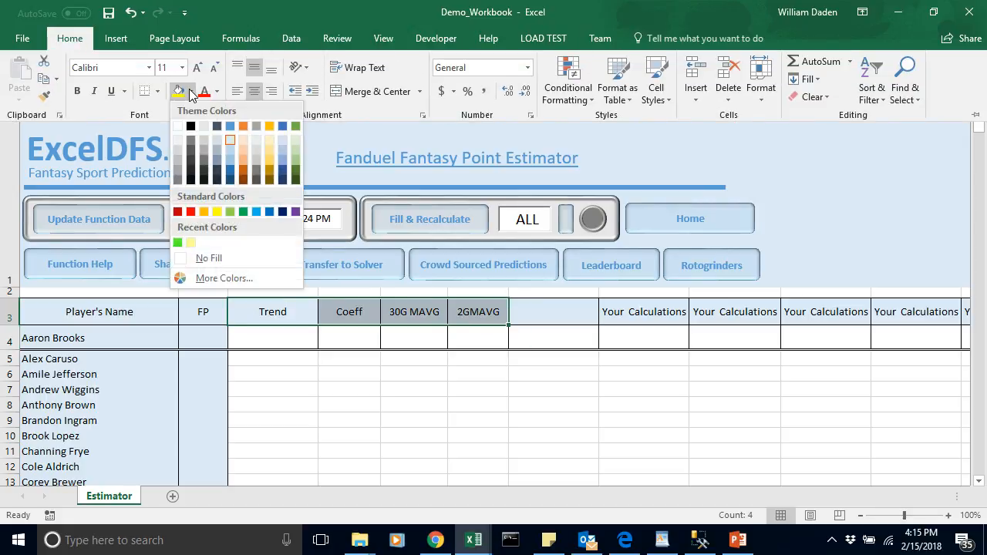
click(229, 212)
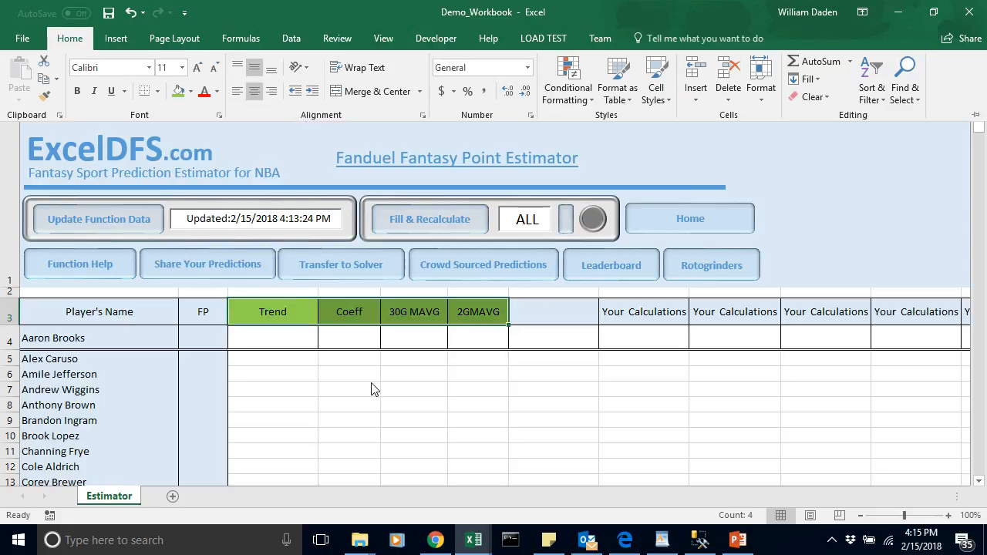
click(361, 339)
click(288, 339)
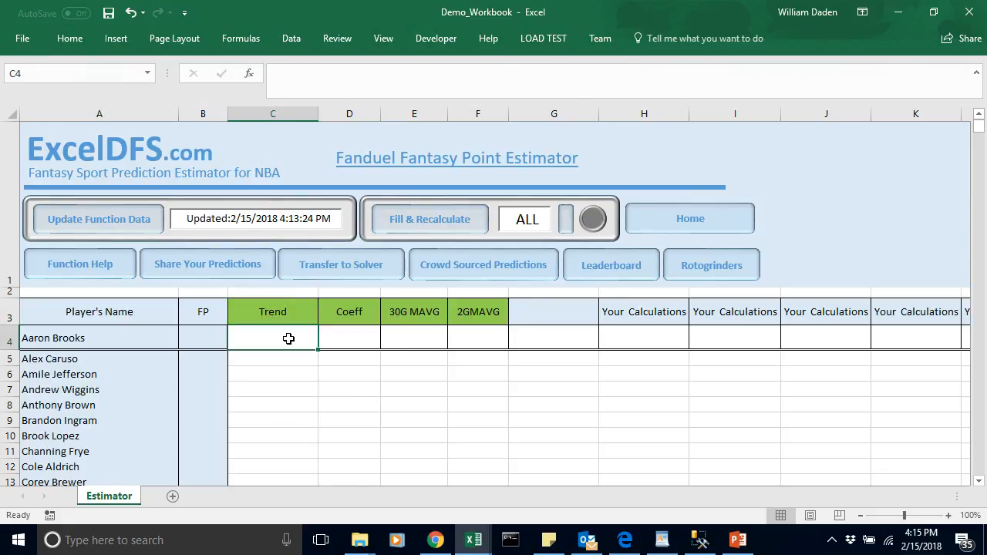
click(202, 334)
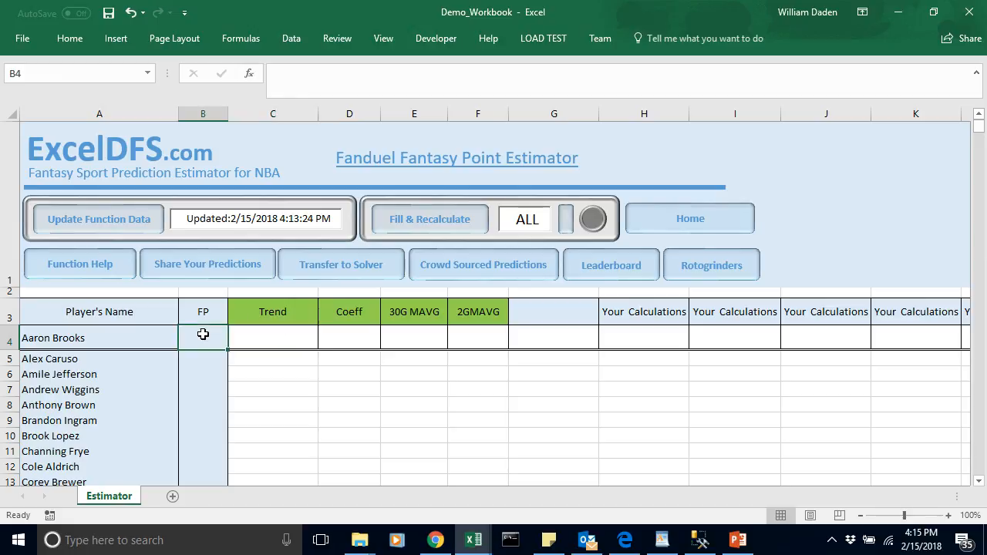
click(298, 392)
Step: Look up the Trend coefficient on the byMavg_Trend_OU sheet of NBA_Dataset, and return to Demo_Workbook
click(359, 341)
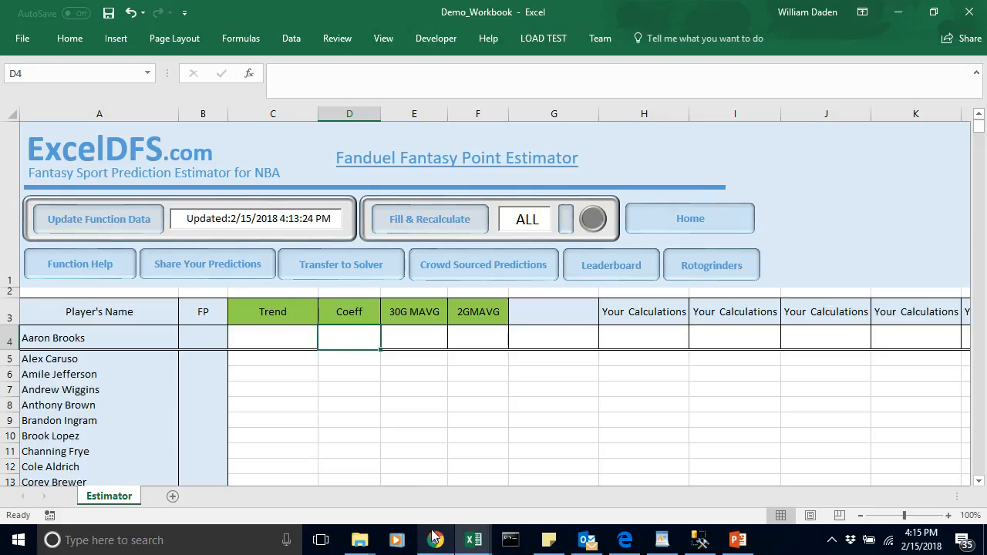
mouse_move(475, 544)
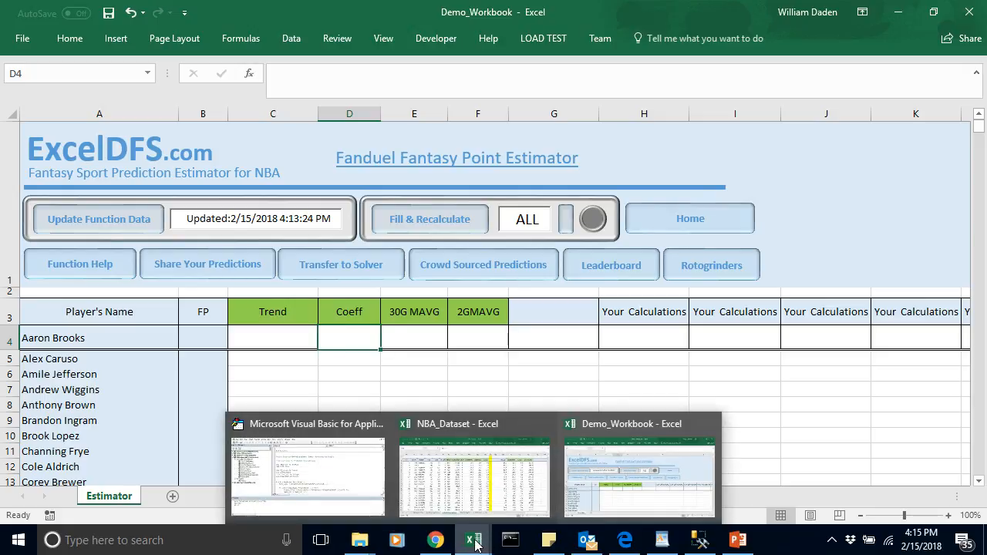
click(470, 482)
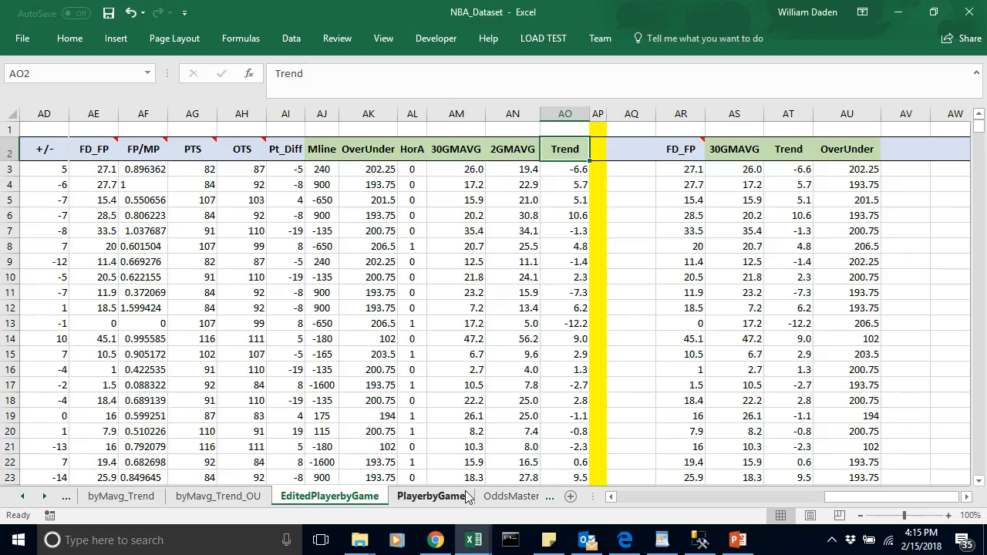
click(254, 501)
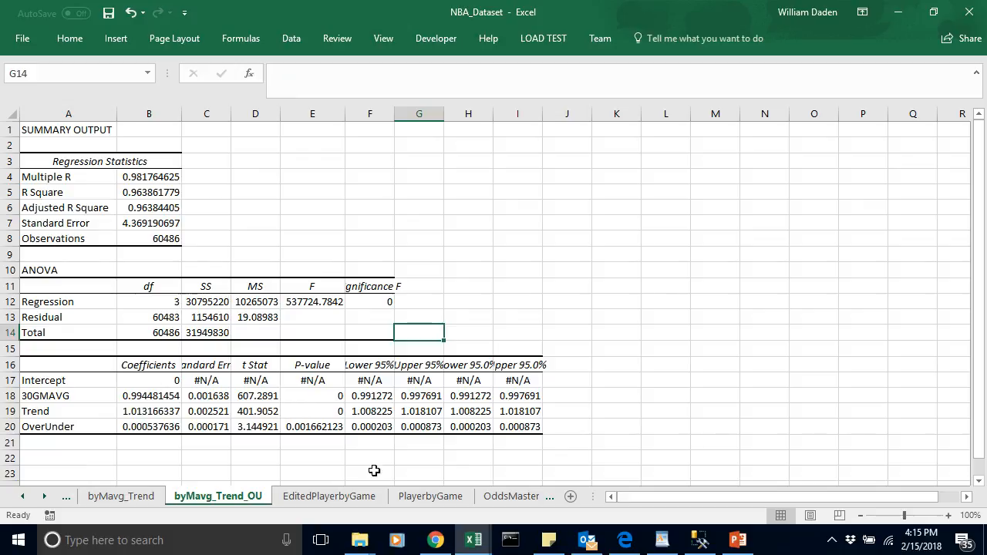
mouse_move(468, 546)
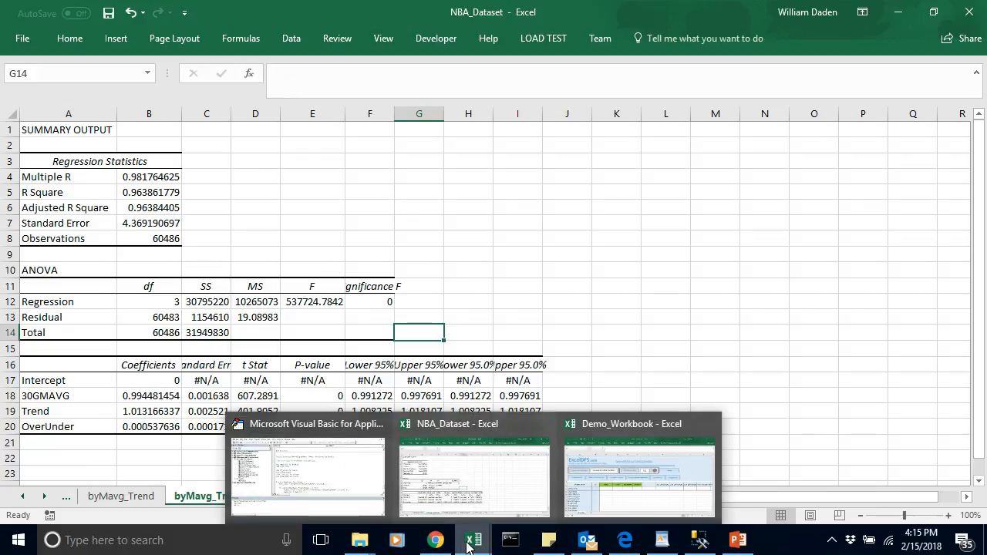
click(644, 494)
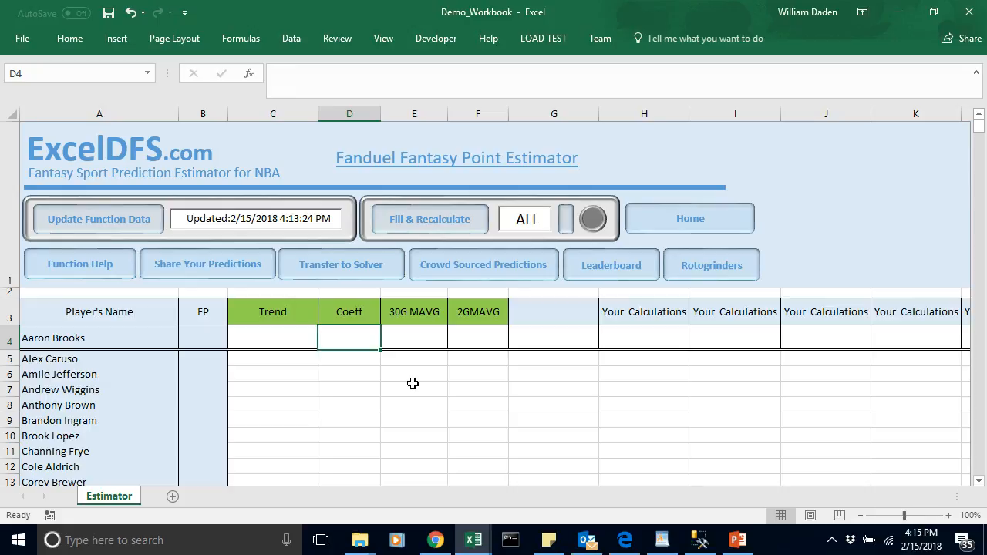
Step: Enter the Trend coefficient 1.0131 in D4 under Coeff
click(365, 369)
click(346, 340)
text(1.)
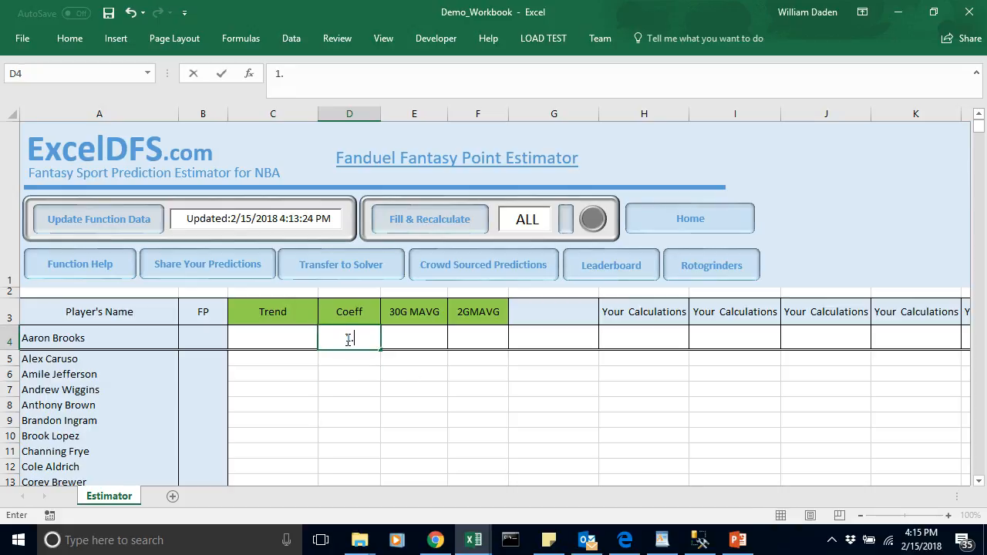
text(0131)
click(353, 375)
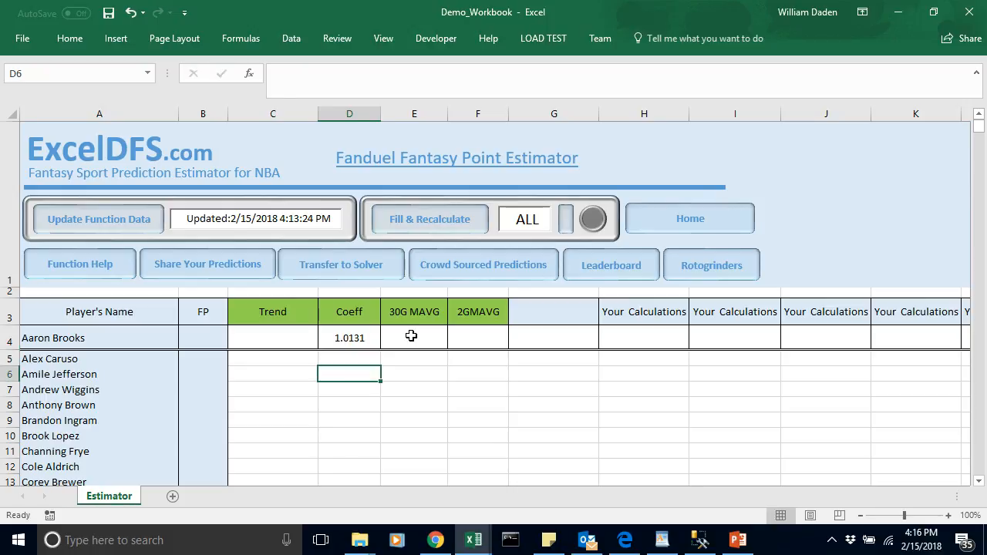
Step: Calculate the first player's 30-game moving average in E4 with the formula =NBA_MAVGFP(A4,30)
click(411, 336)
text(=)
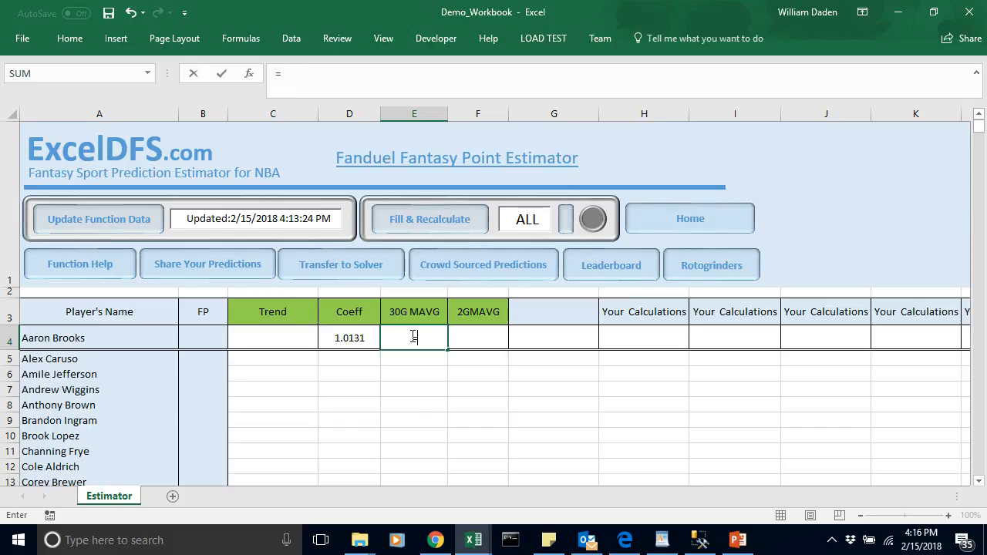
text(nba)
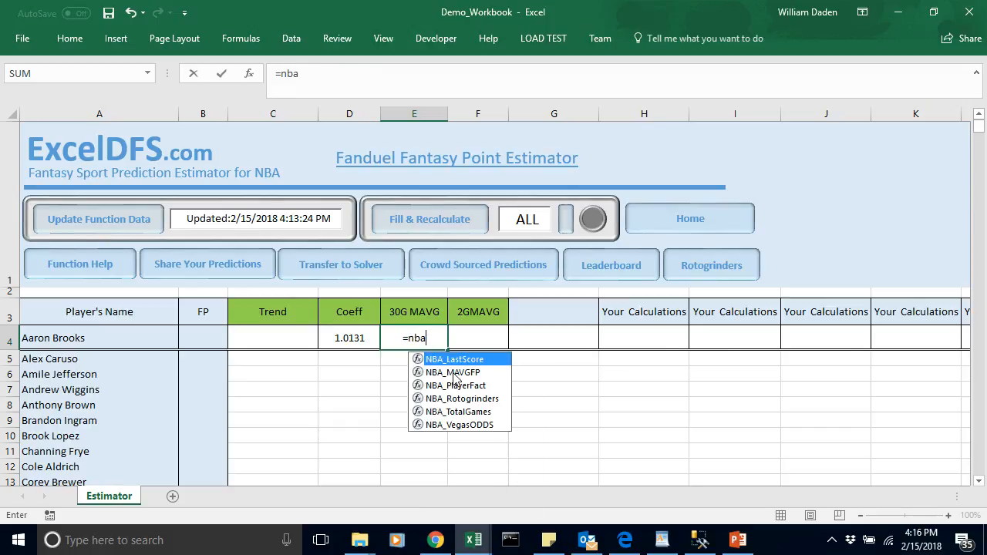
double_click(454, 373)
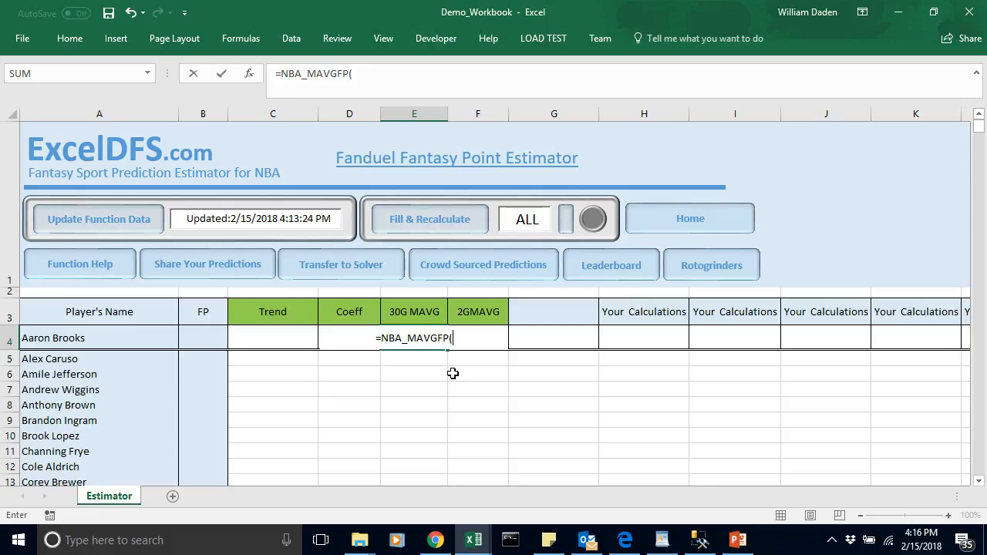
click(62, 331)
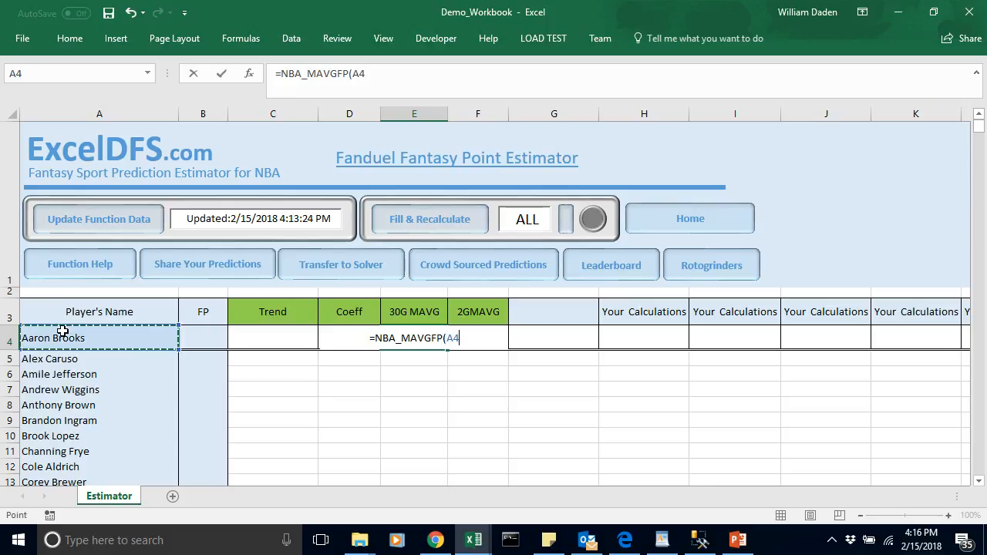
text(,)
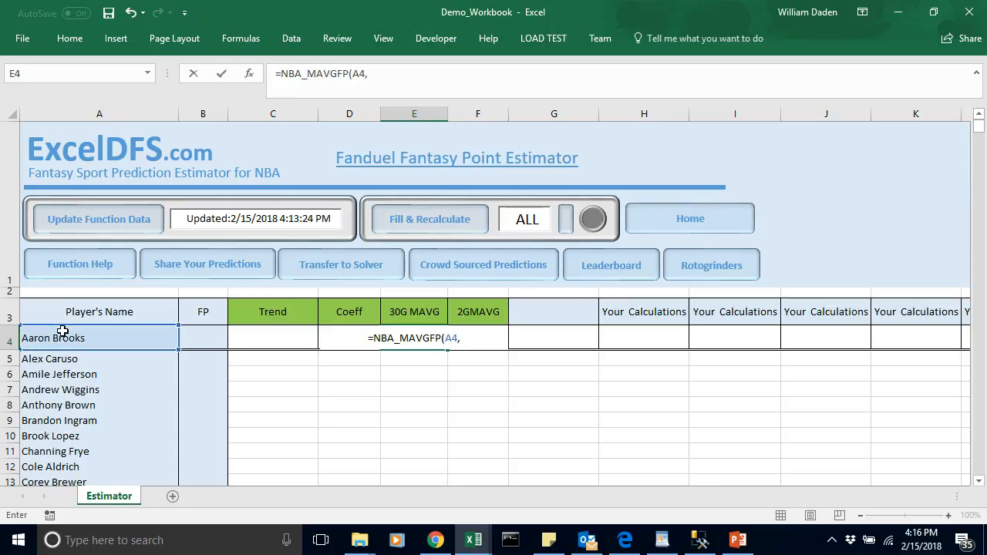
text(30))
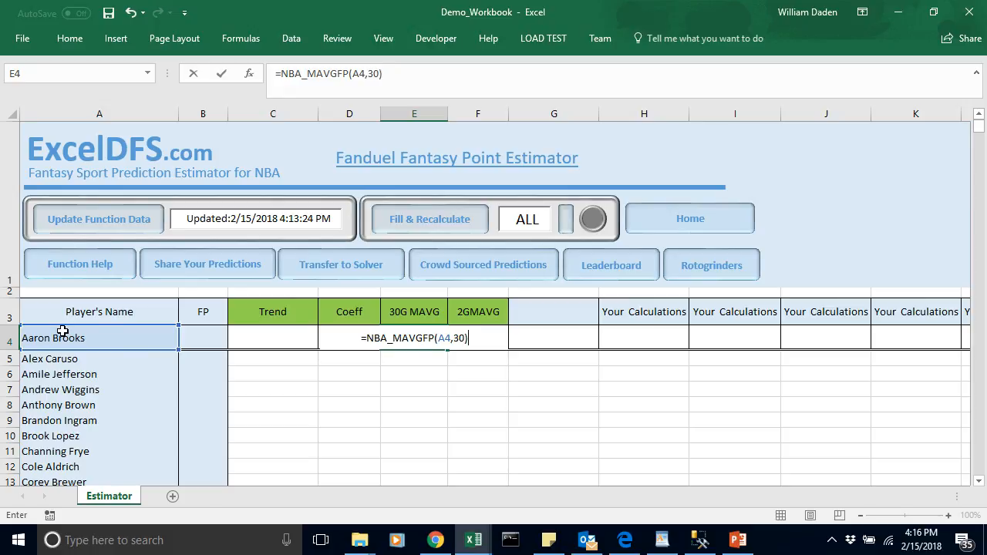
key(Return)
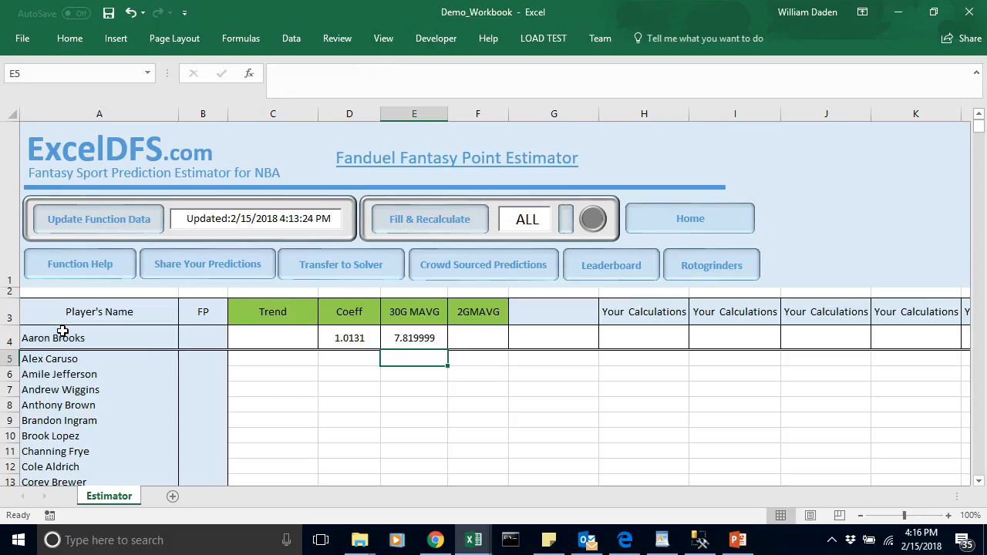
Step: Calculate the first player's 2-game moving average in F4 with the formula =NBA_MAVGFP(A4,2)
click(484, 341)
text(=)
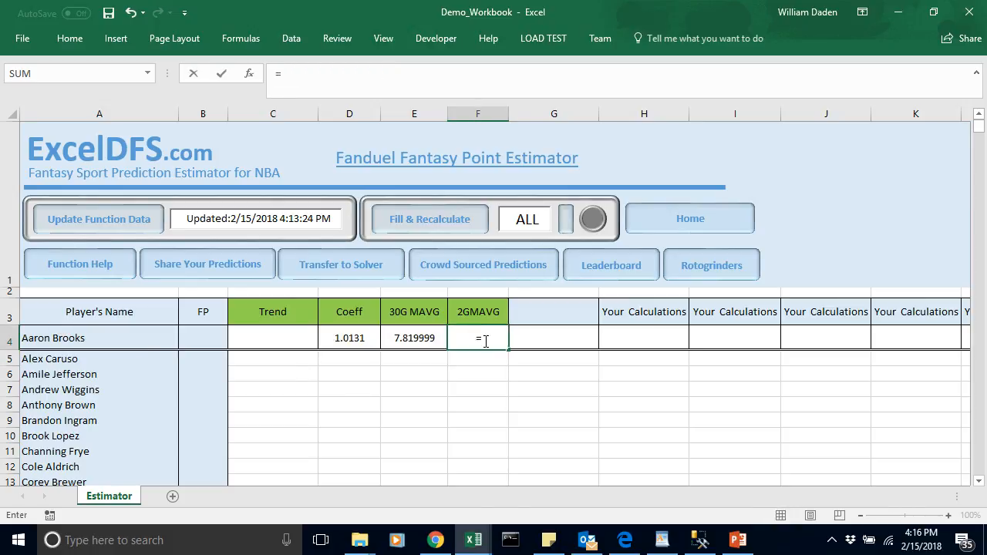
text(nba)
click(520, 374)
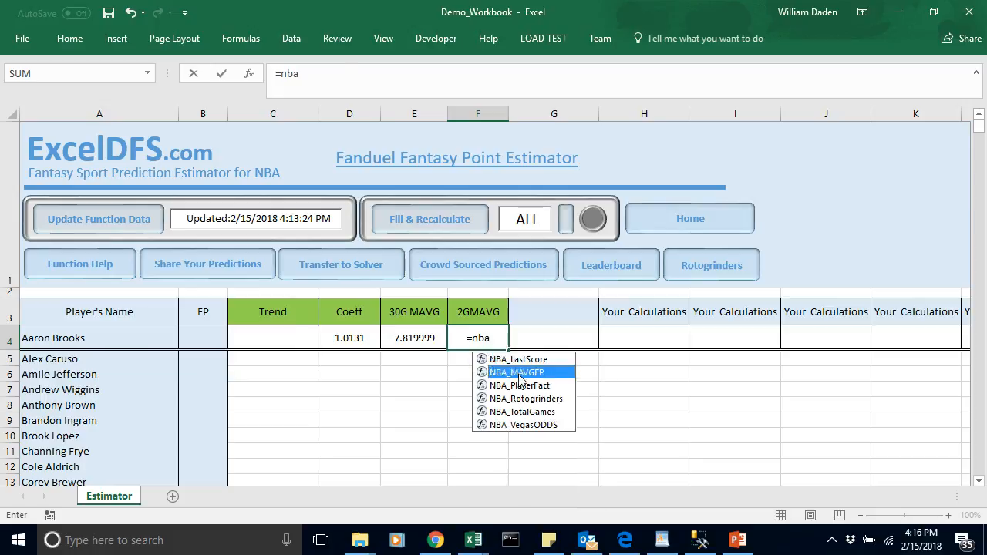
double_click(520, 374)
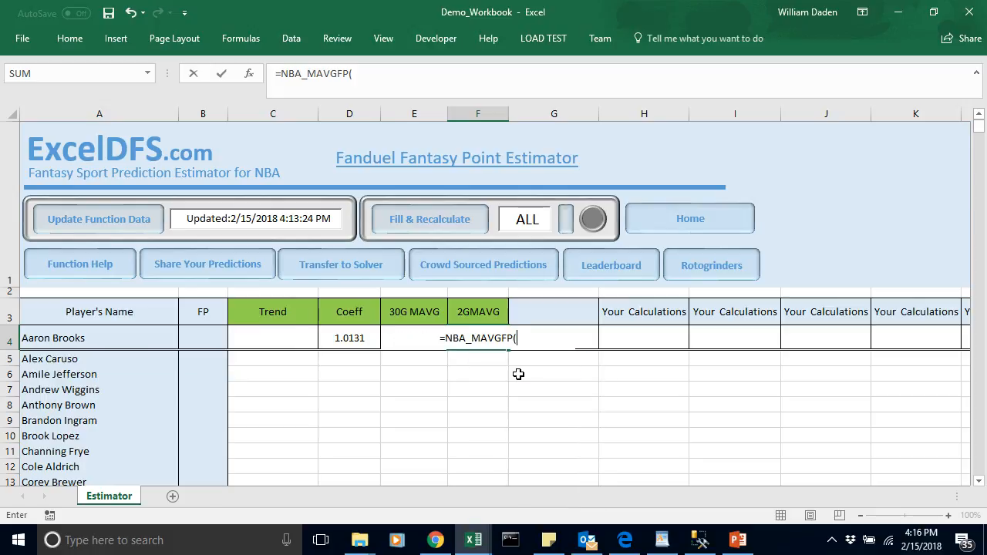
click(77, 338)
text(,2))
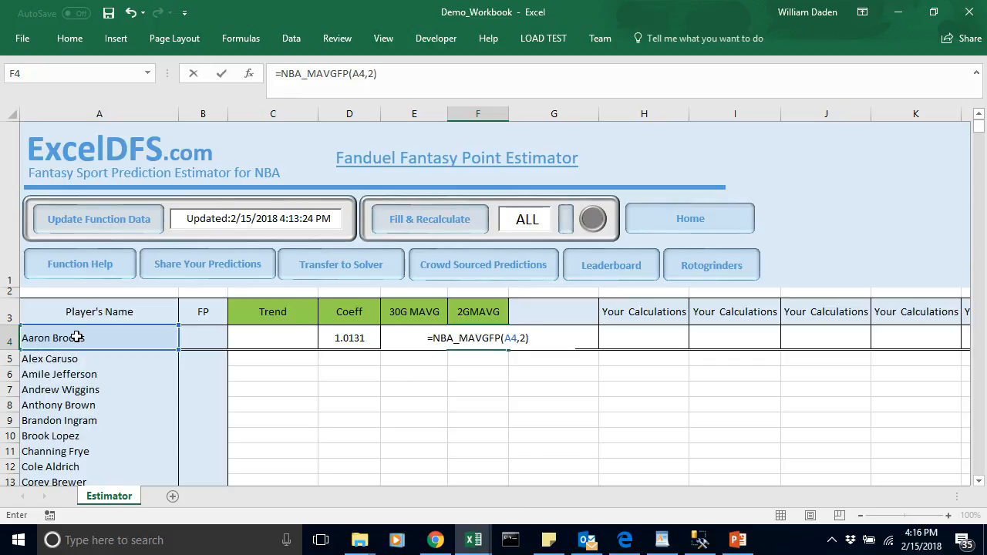
key(Return)
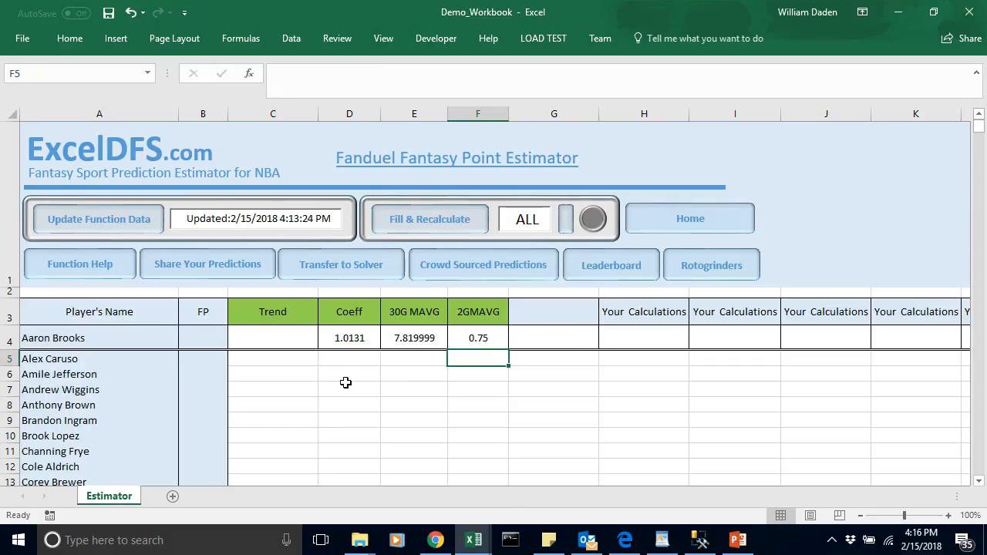
click(480, 337)
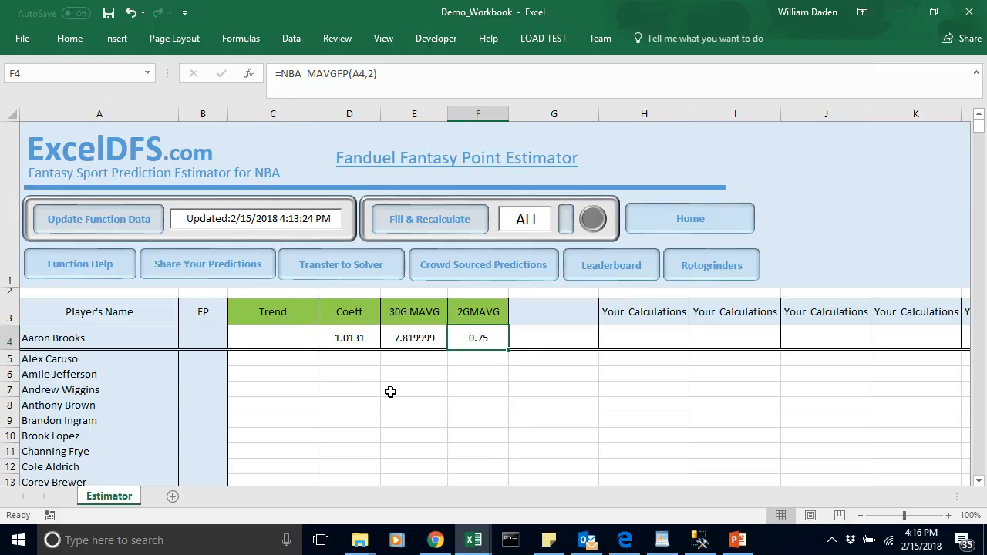
click(468, 356)
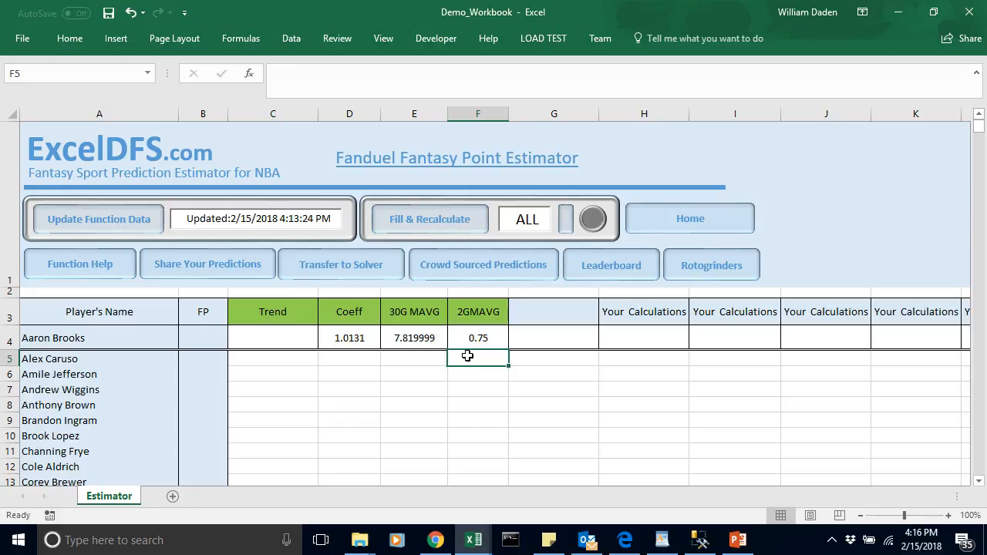
click(69, 359)
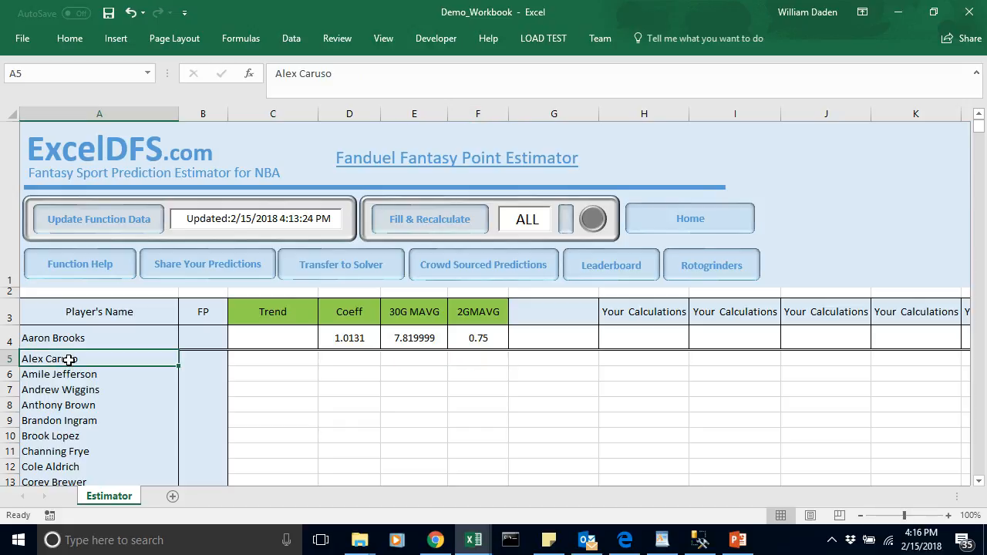
click(472, 356)
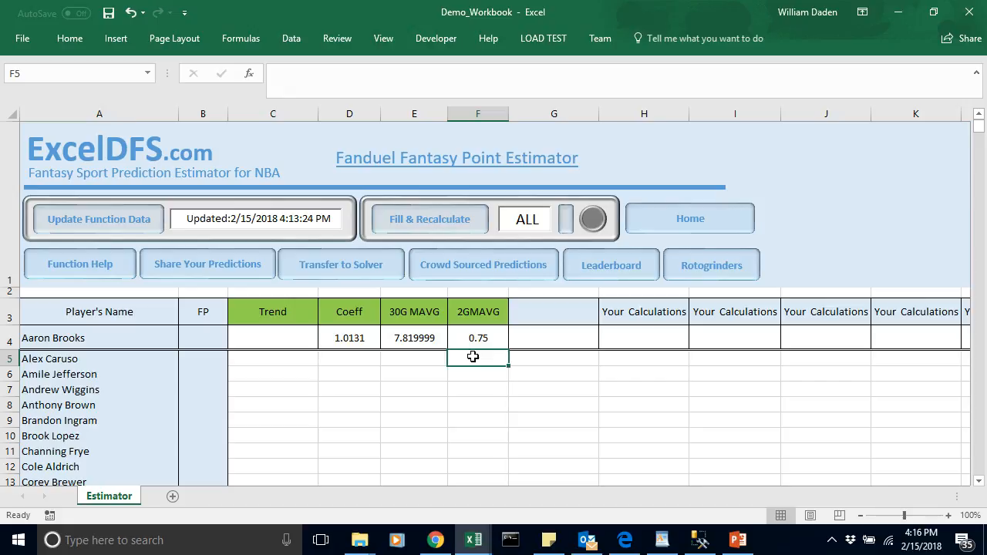
click(479, 337)
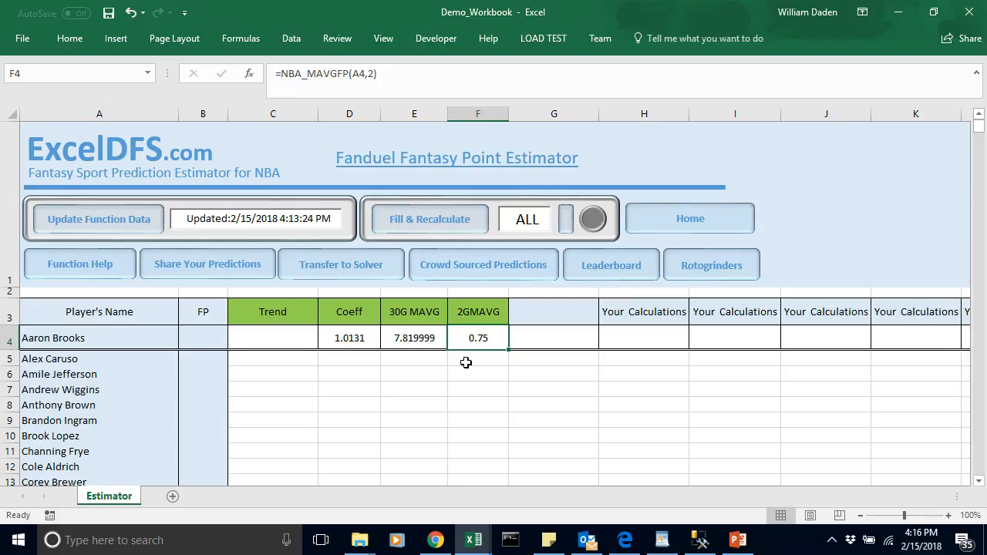
Step: Calculate the first player's Trend in C4 with the formula =D4*(F4-E4)
click(270, 338)
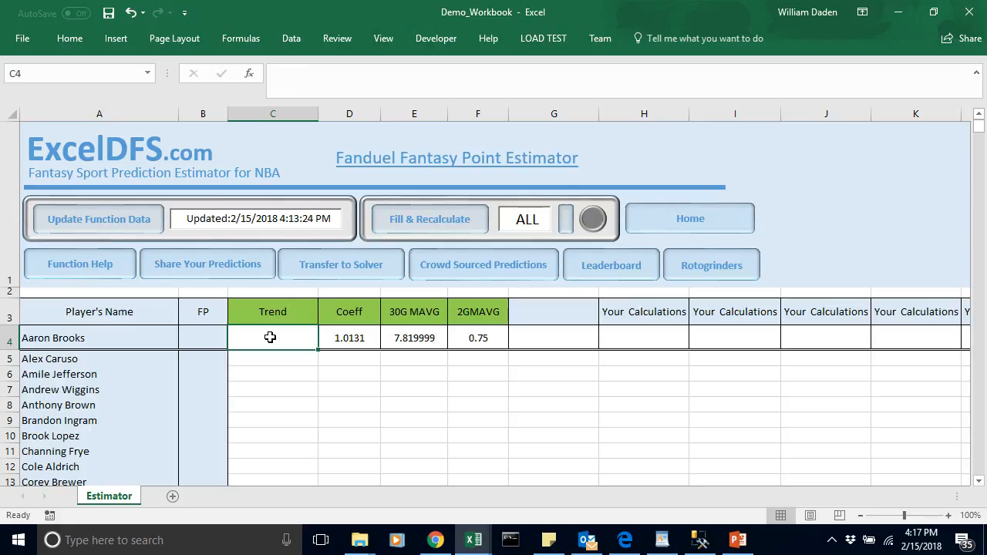
text(=)
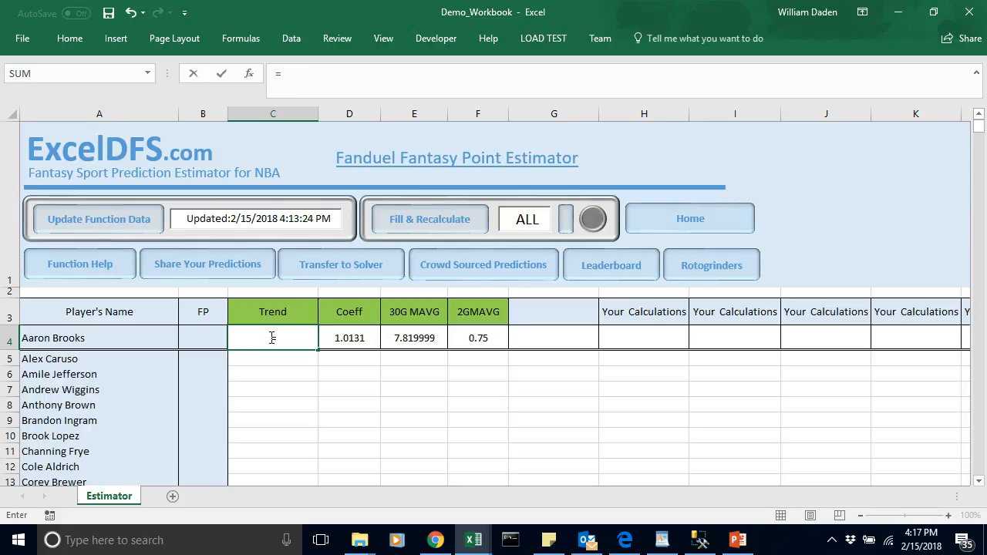
click(354, 339)
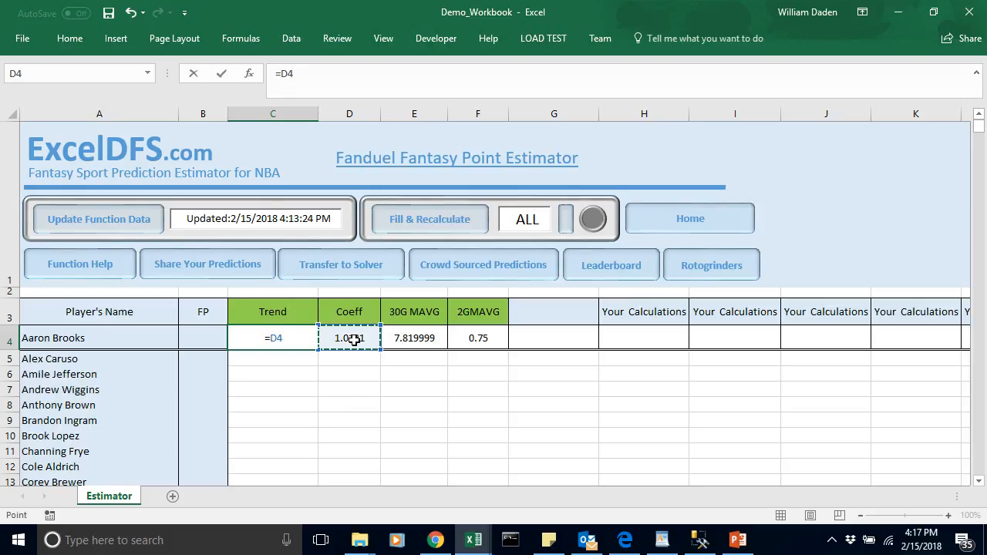
text(*)
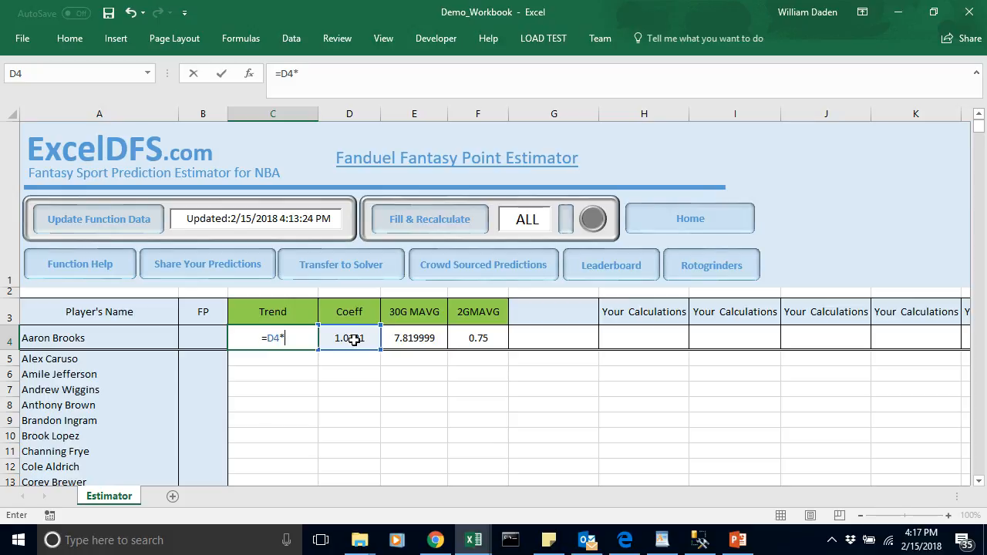
text(()
click(479, 339)
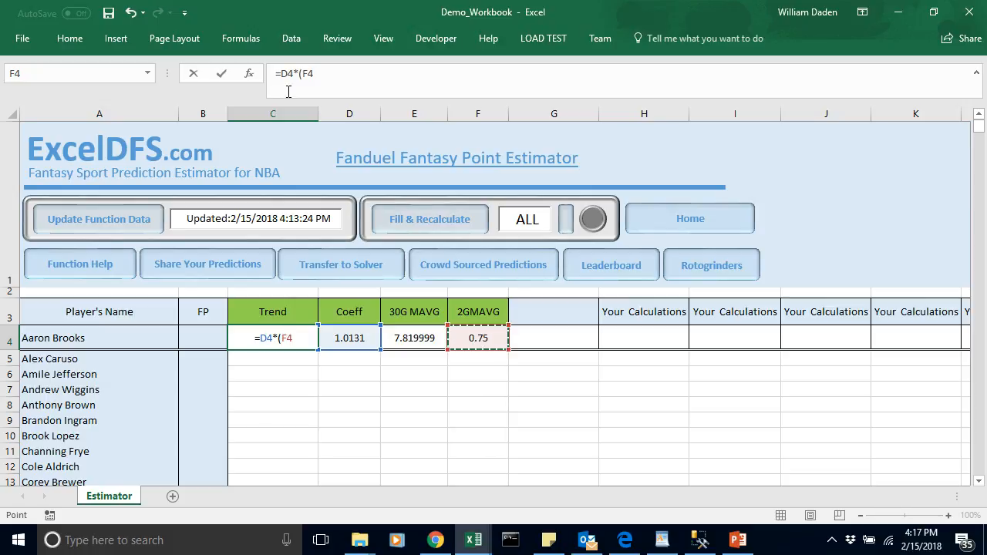
click(314, 74)
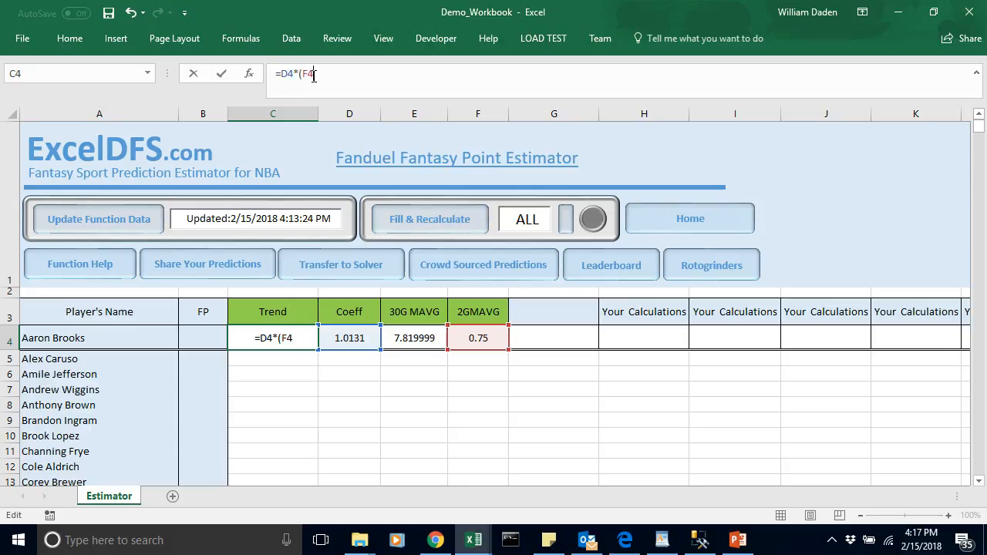
text(-)
click(414, 339)
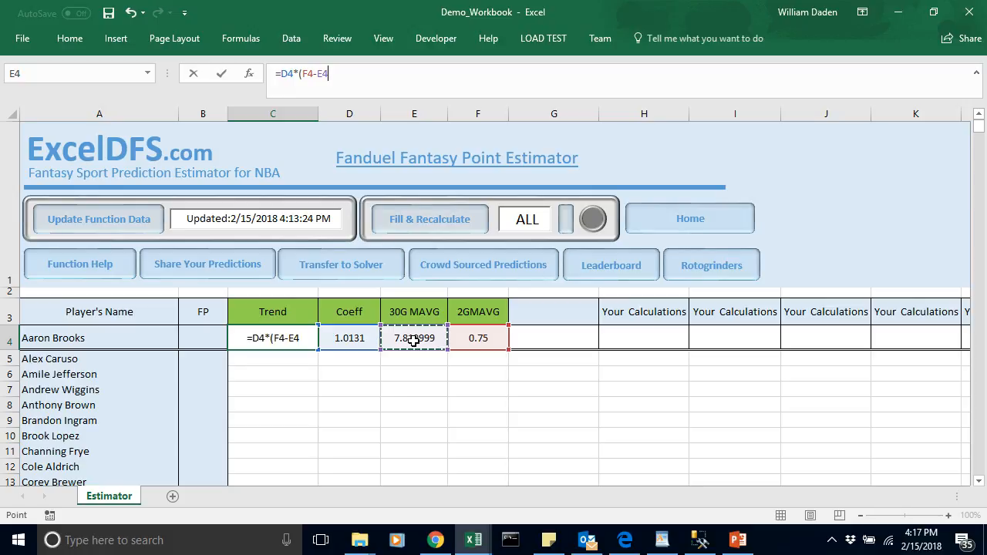
text())
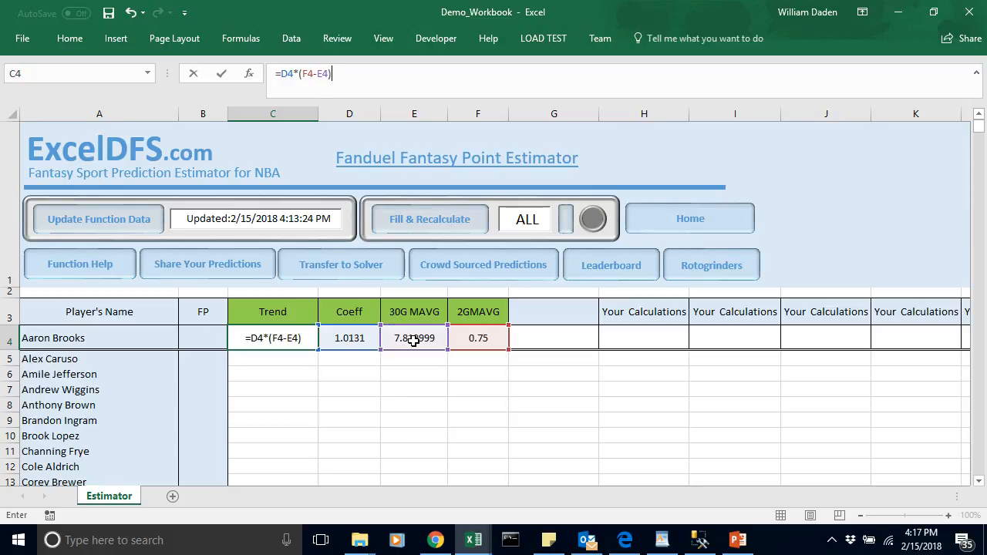
key(Return)
click(418, 423)
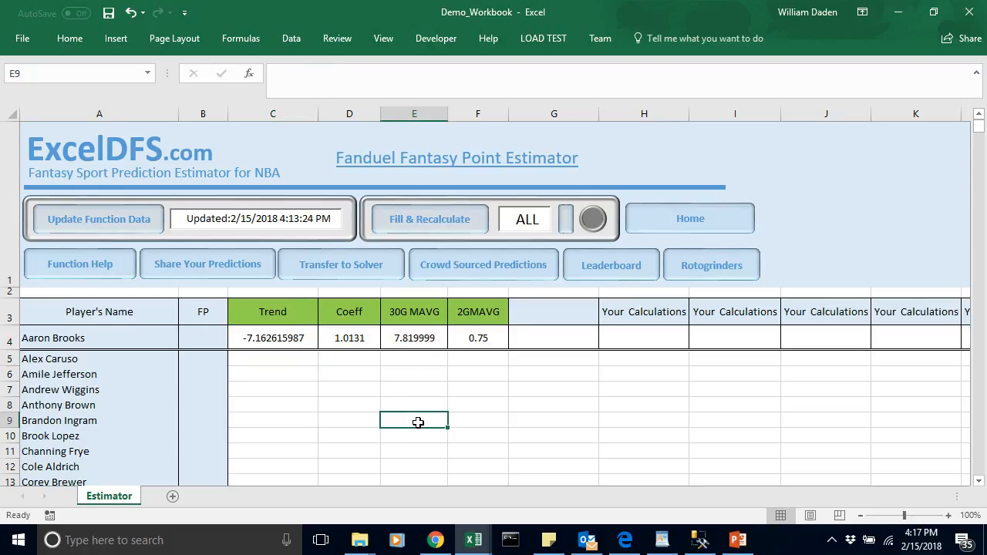
click(417, 337)
click(283, 340)
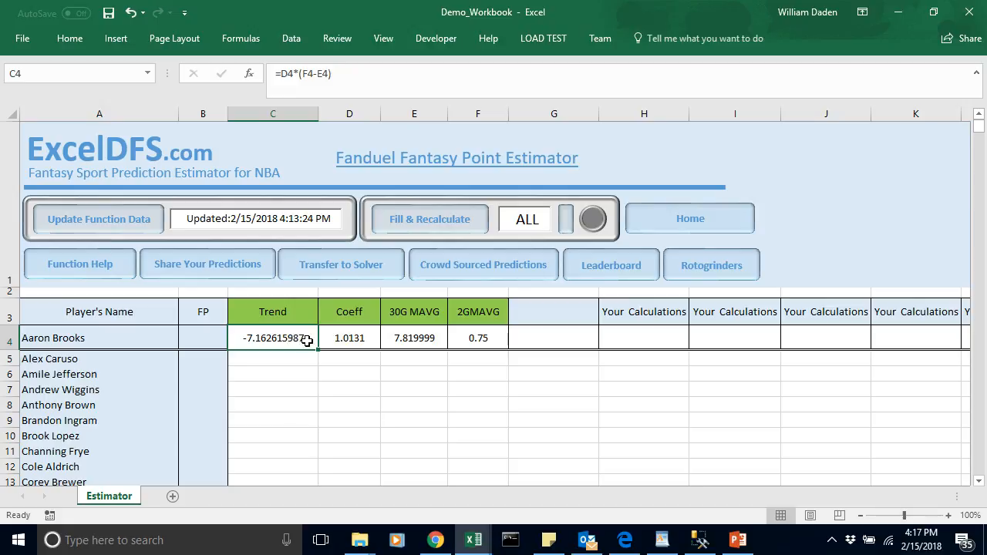
Step: Fill the Trend header cell C3 with yellow
click(286, 317)
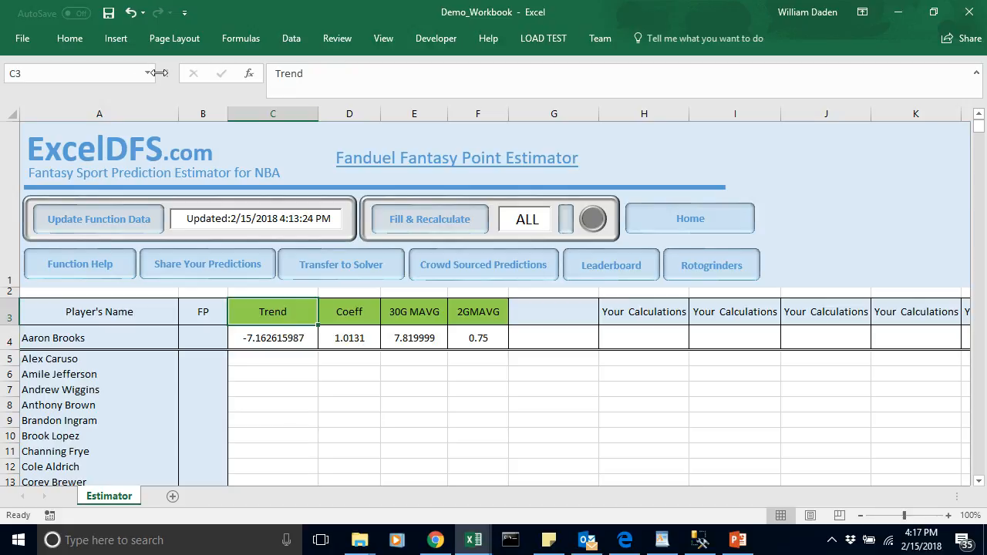
click(69, 38)
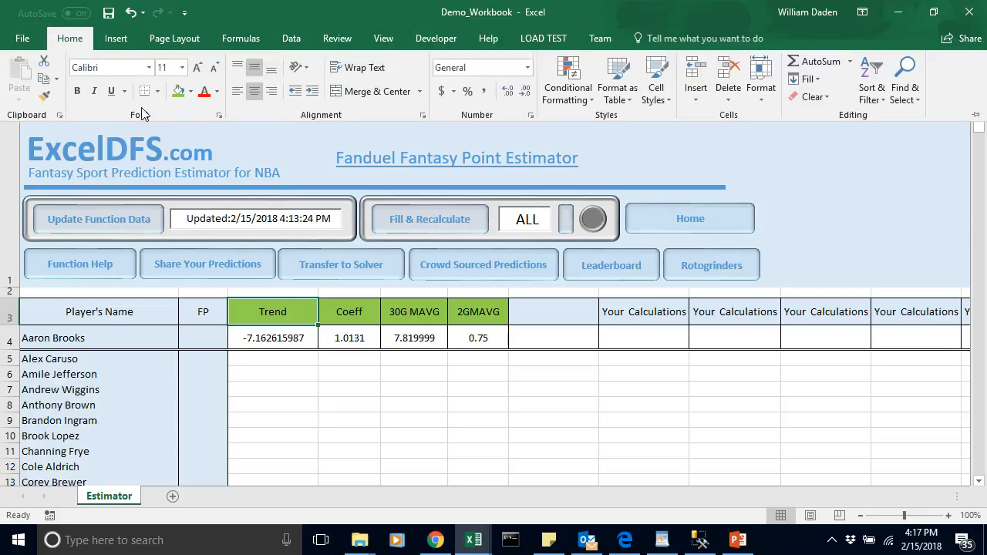
click(190, 92)
click(216, 212)
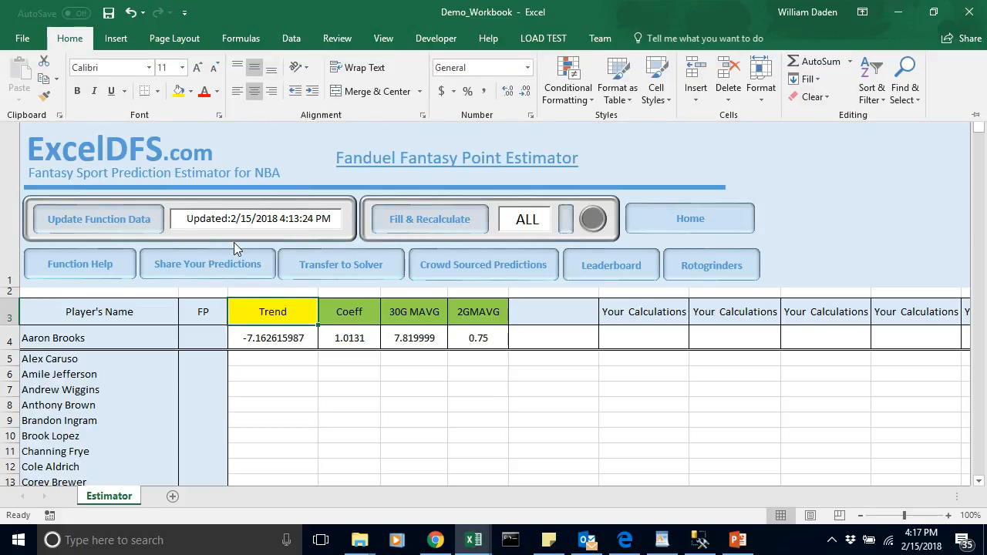
click(297, 378)
click(353, 364)
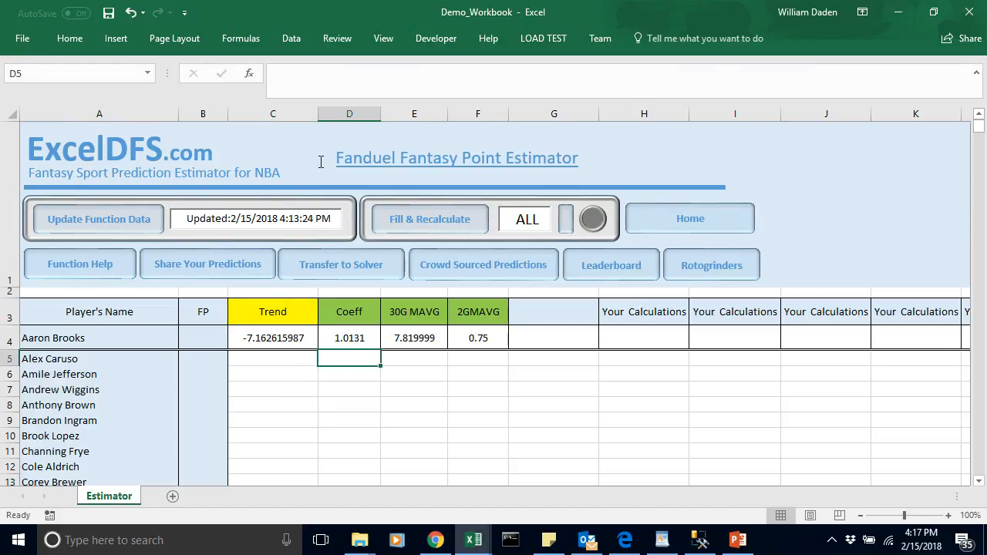
Step: Narrow column C to fit the Trend value more closely, and slightly narrow the empty column G
drag(317, 108, 305, 109)
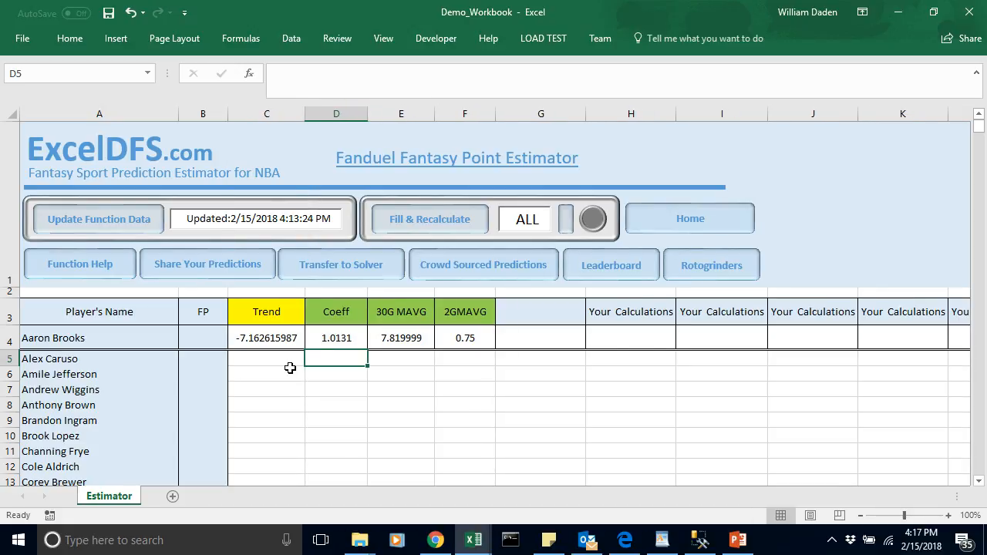
click(289, 369)
click(201, 336)
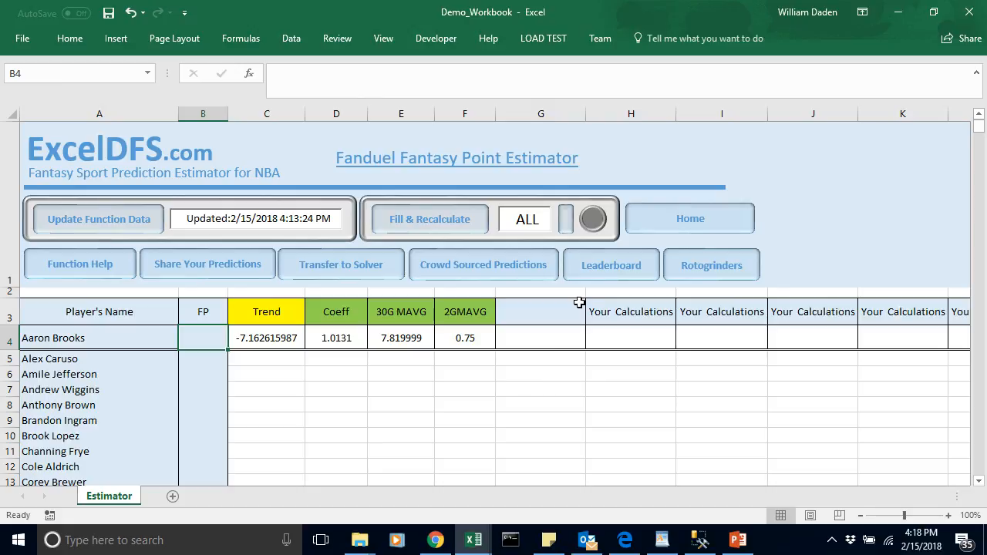
drag(584, 114, 566, 115)
Step: Enter the header 30GMAVG in G3 and copy it to H3
click(527, 311)
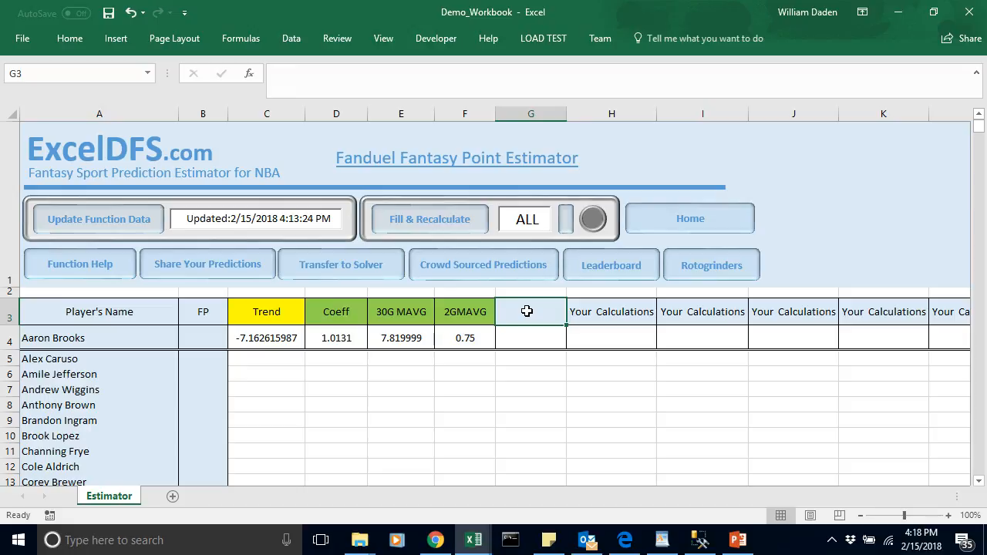
text(30GMAVG)
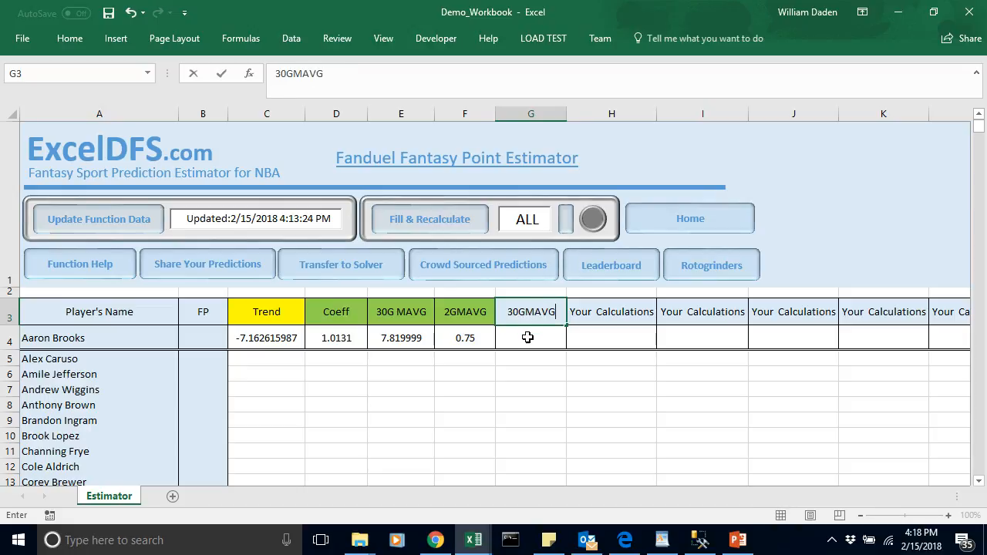
click(527, 339)
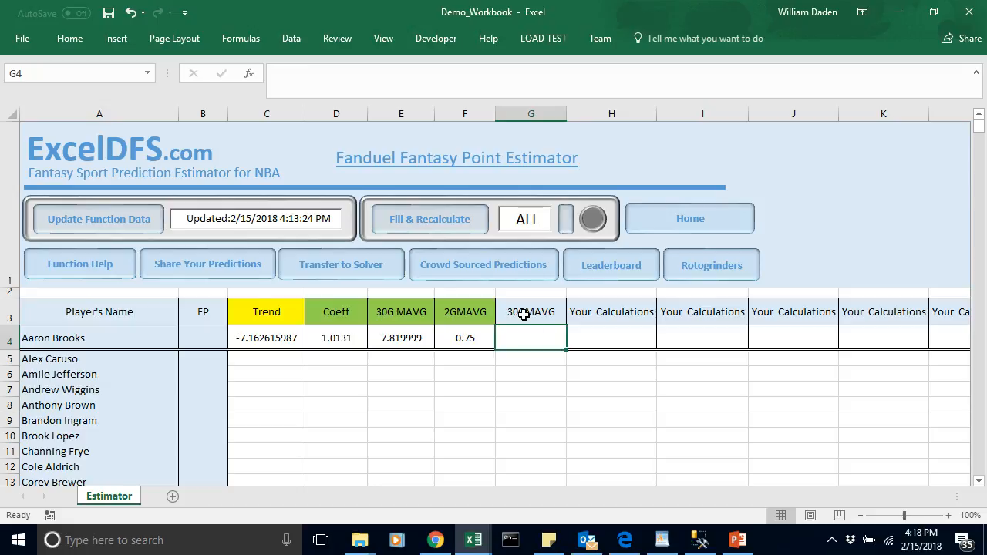
click(523, 314)
key(ctrl+c)
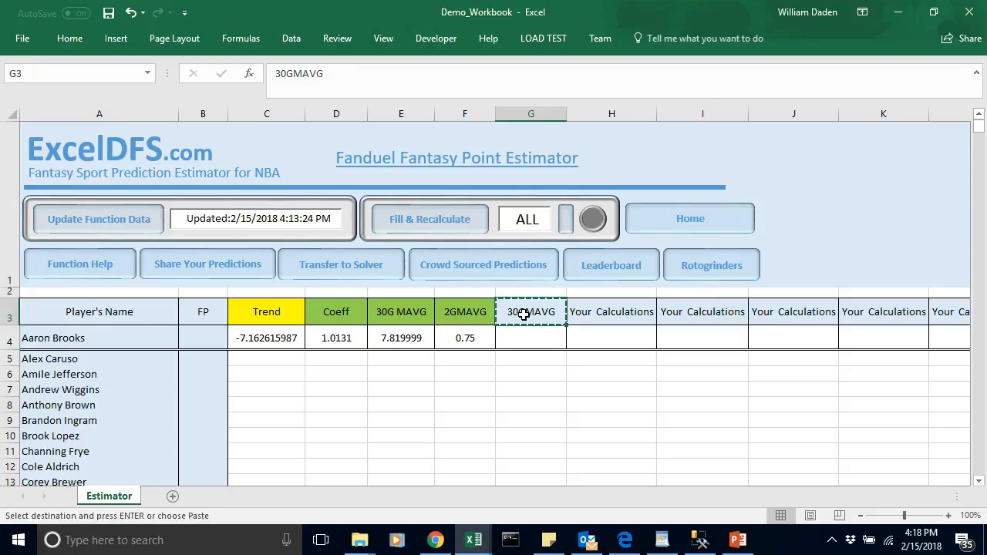
click(584, 313)
key(ctrl+v)
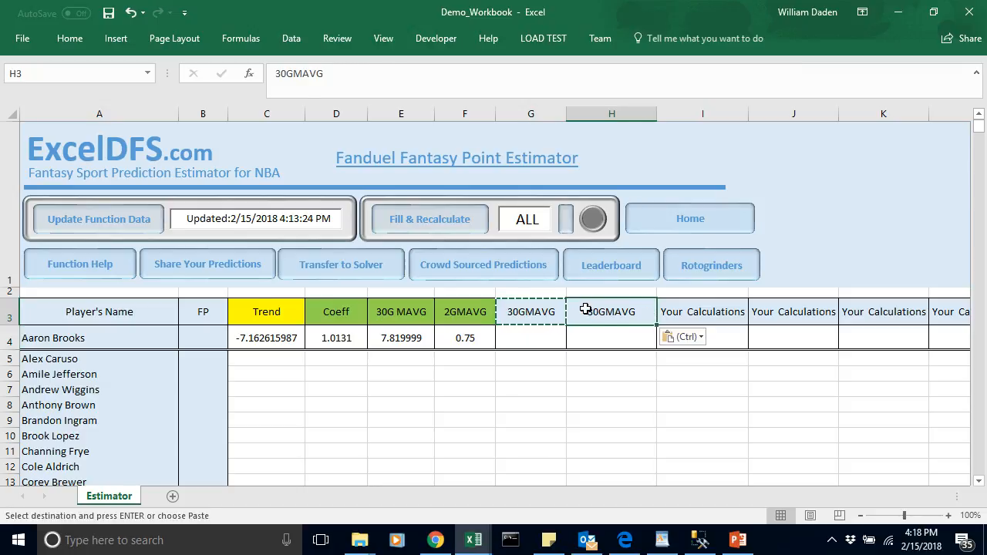
key(Down)
Step: Replace the header in G3 with Coeff
click(545, 313)
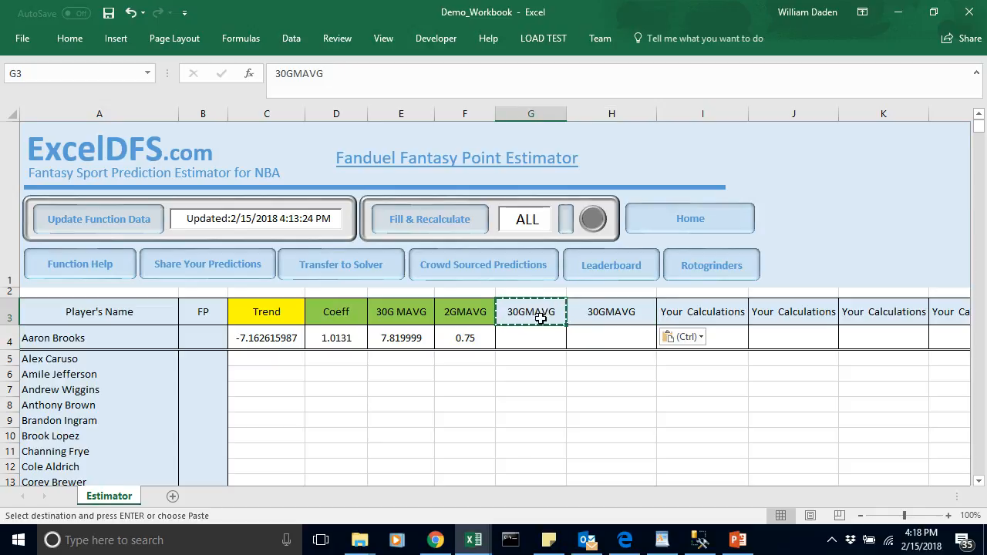
text(Coeff)
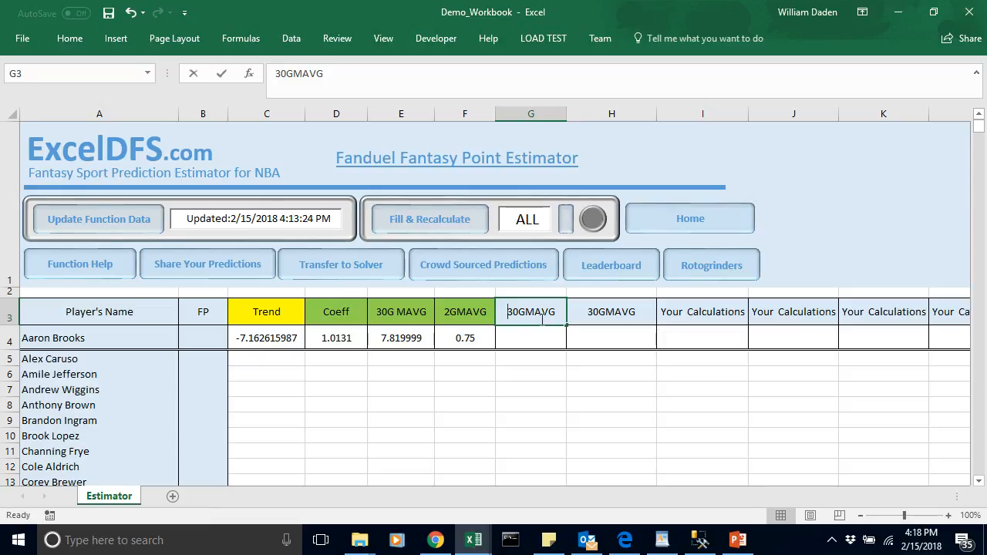
click(541, 371)
Step: Fill the Coeff and 30GMAVG header cells G3:H3 with a light blue theme color
click(538, 315)
key(ctrl+c)
drag(539, 314, 611, 306)
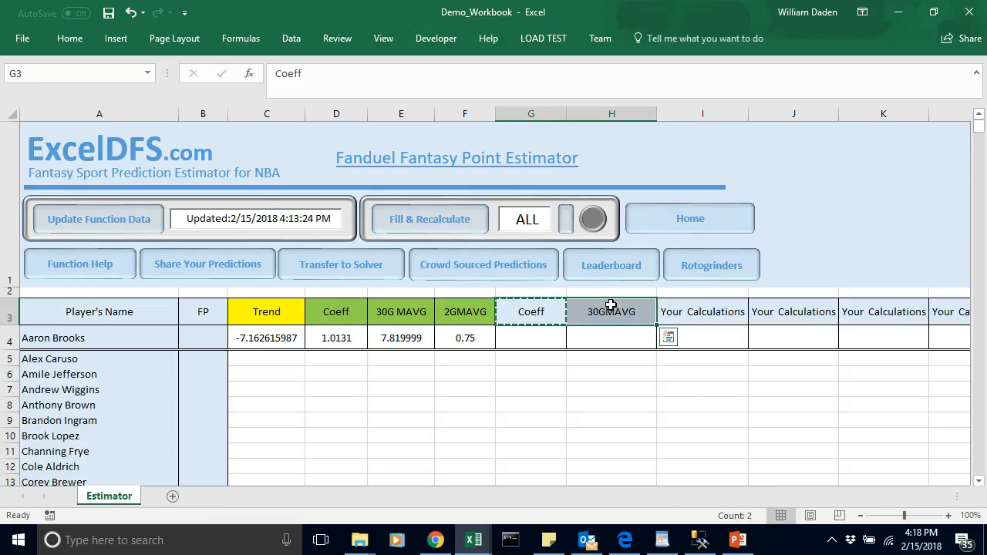
click(68, 38)
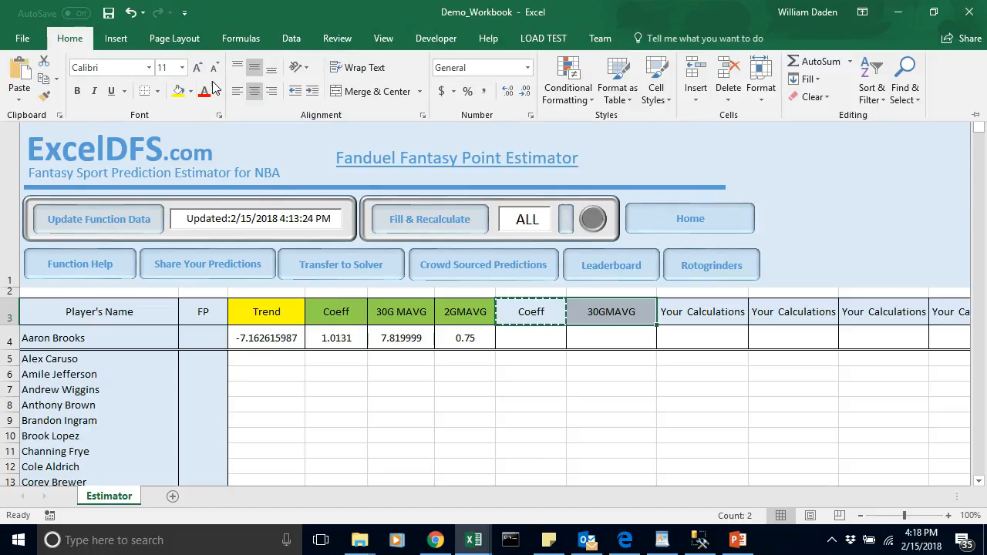
click(191, 91)
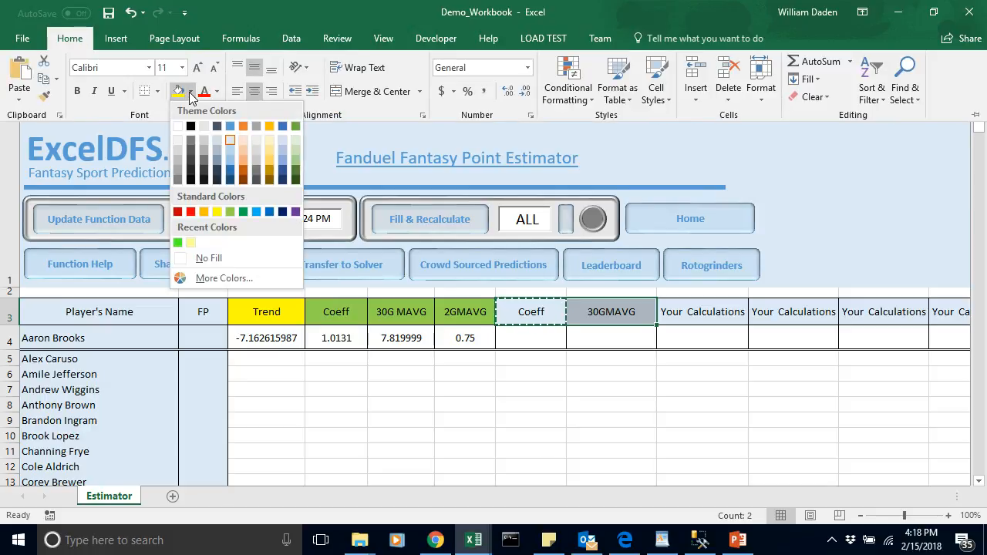
click(228, 150)
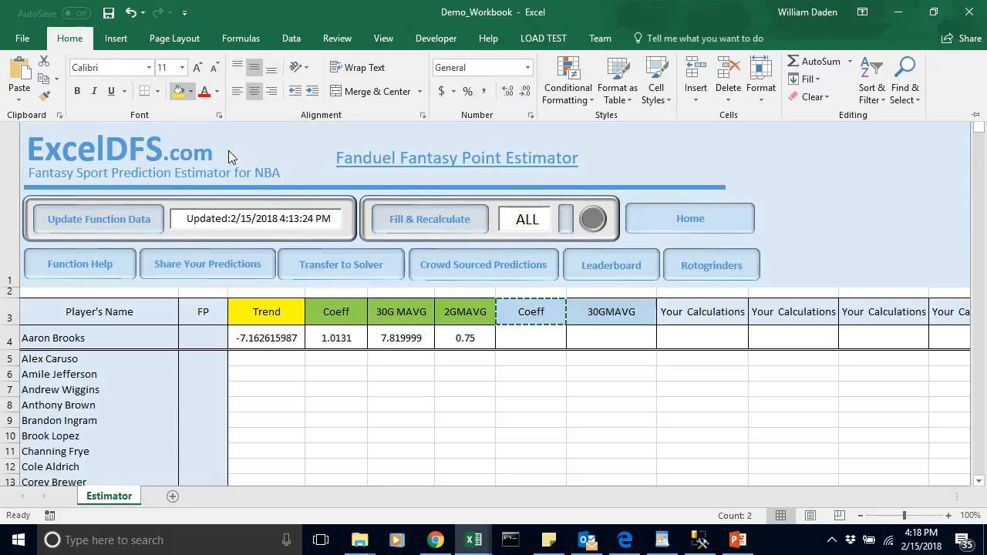
Step: Set the fill of the Coeff and 30GMAVG header cells G3:H3 to red
click(191, 91)
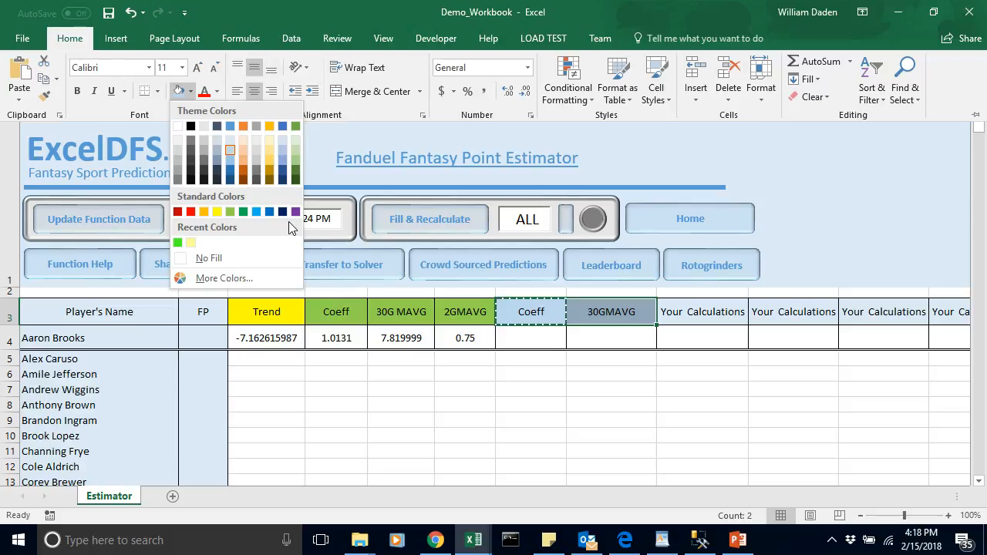
click(191, 213)
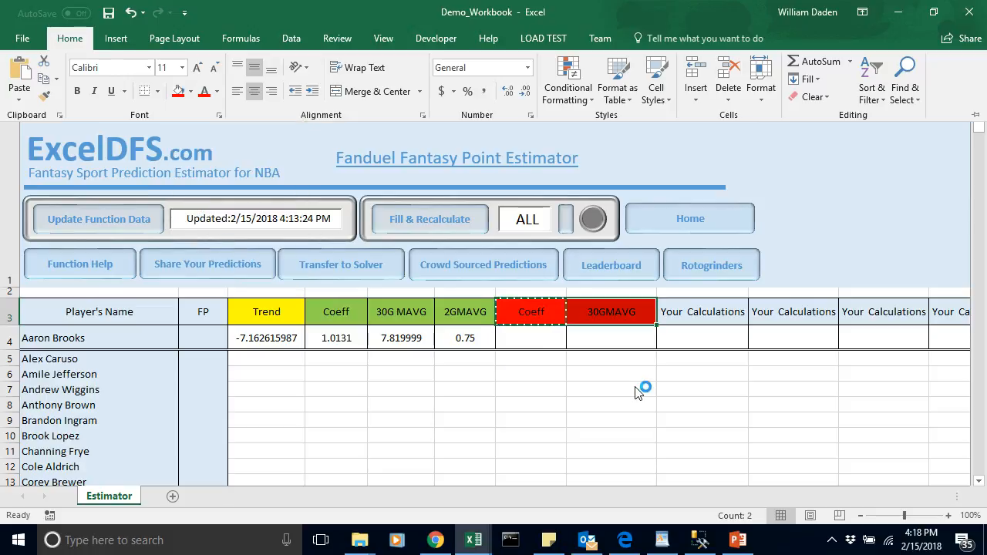
click(531, 359)
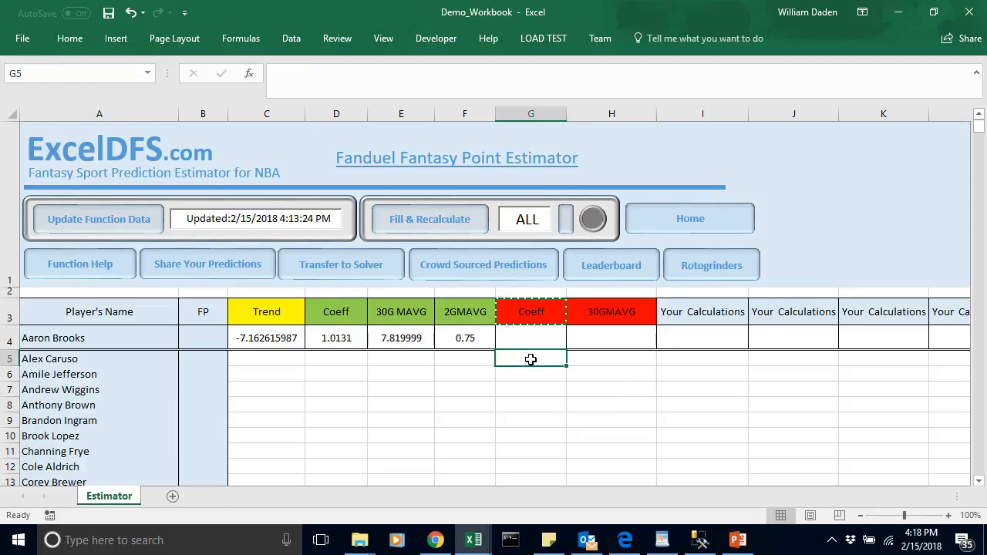
click(402, 359)
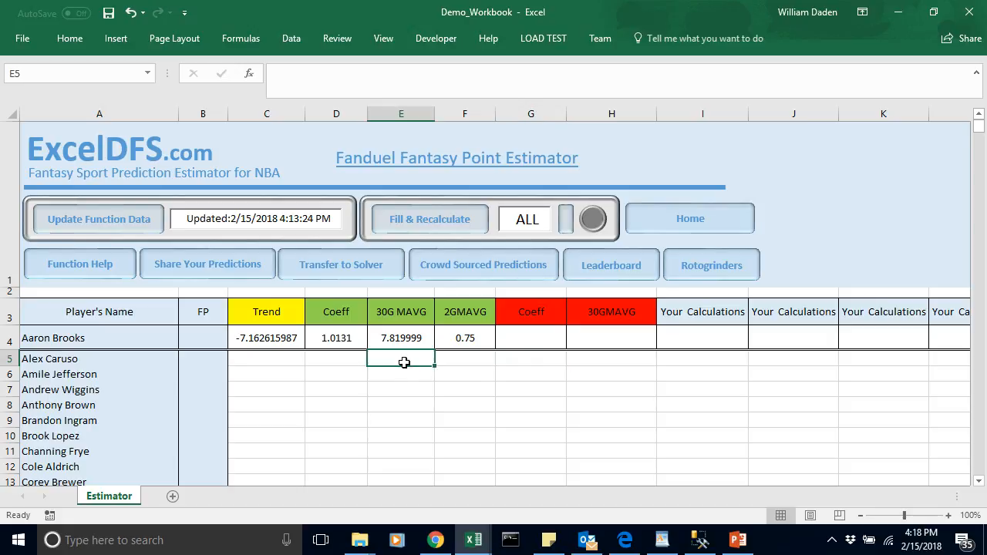
Step: Fill the Trend header cell C3 with the same light green as the neighbouring headers D3:F3
click(283, 318)
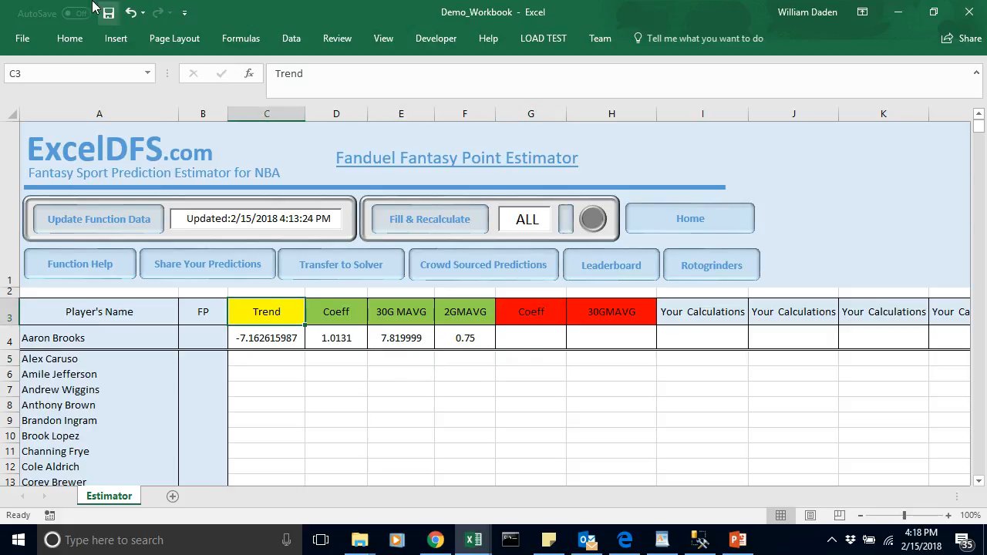
click(79, 37)
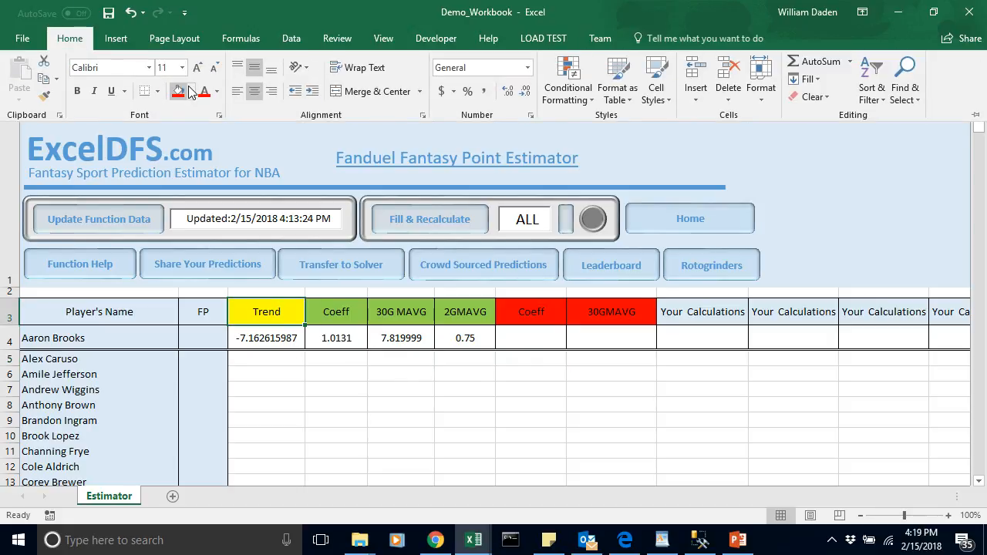
click(191, 91)
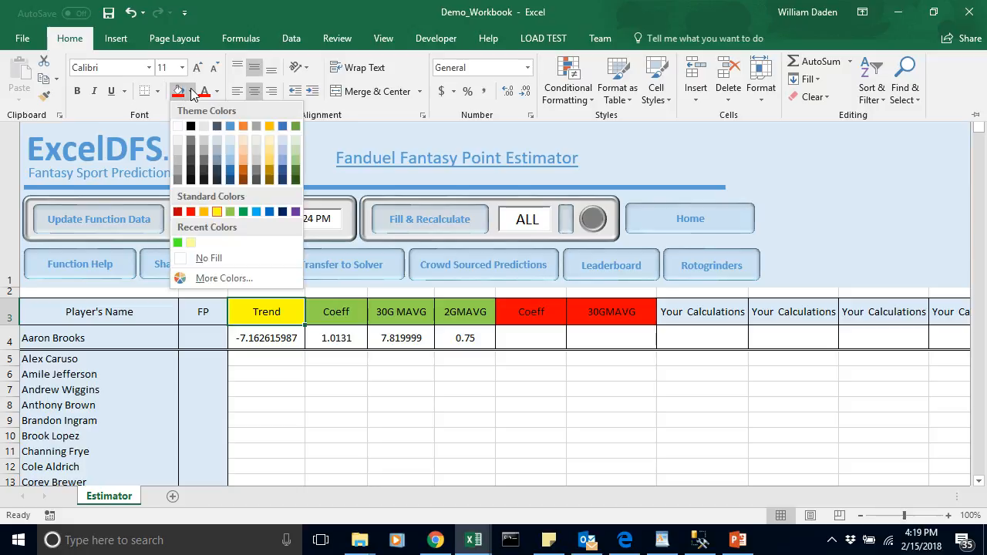
click(230, 211)
click(339, 368)
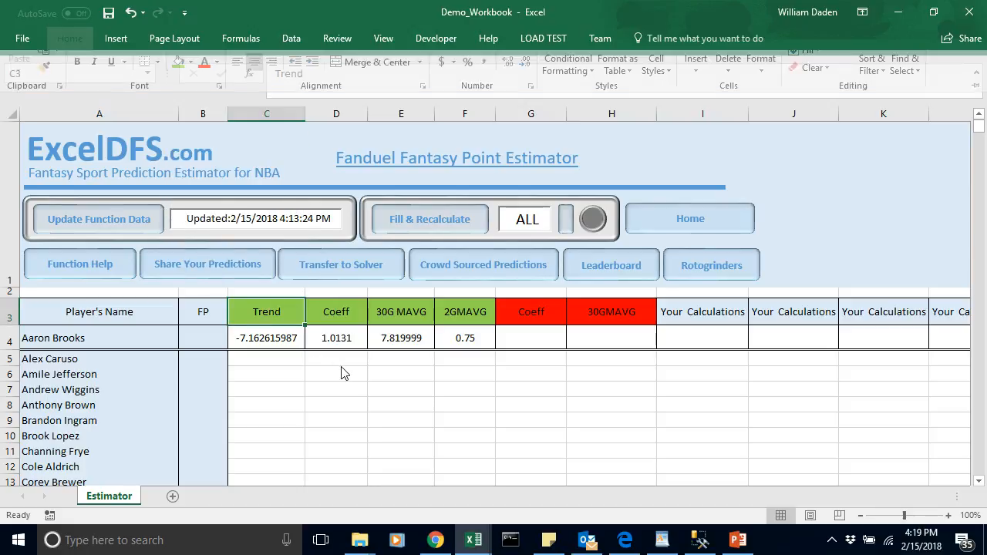
Step: Fill the Trend value cell C4 with yellow
click(341, 360)
click(280, 337)
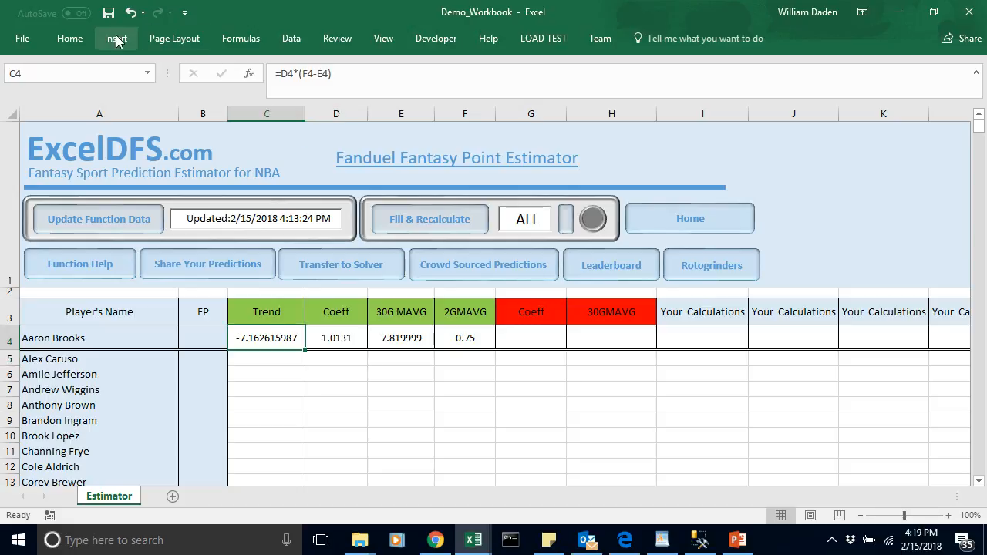
click(81, 39)
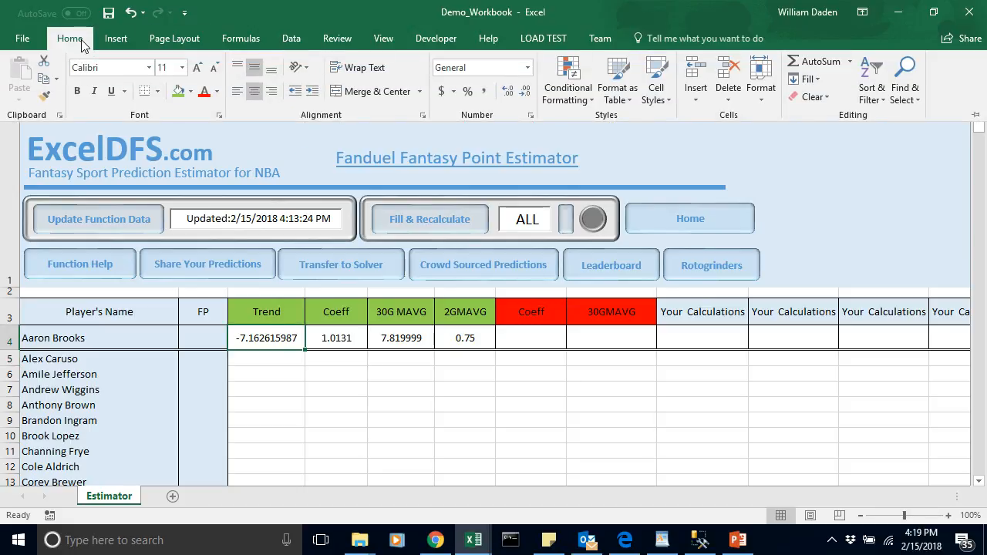
click(190, 92)
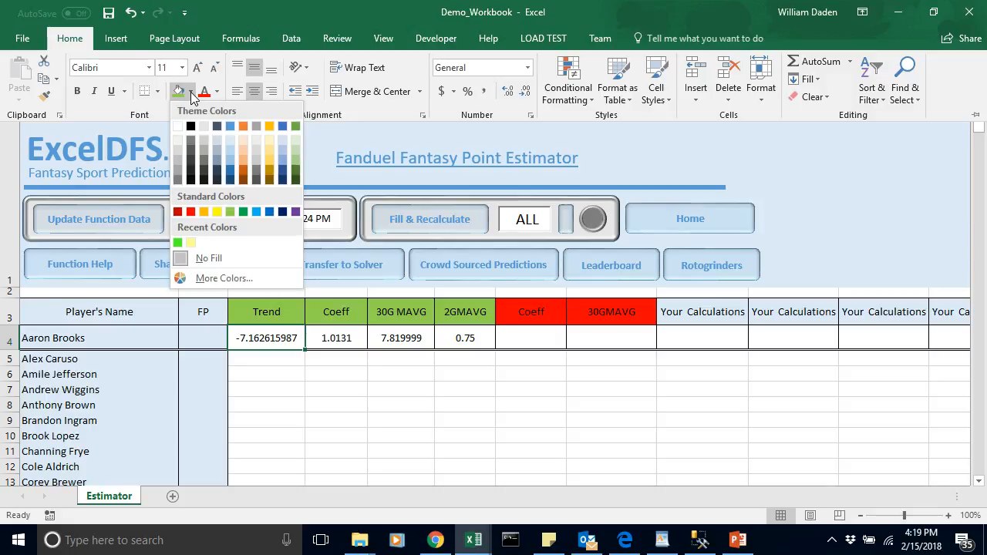
click(218, 212)
click(404, 380)
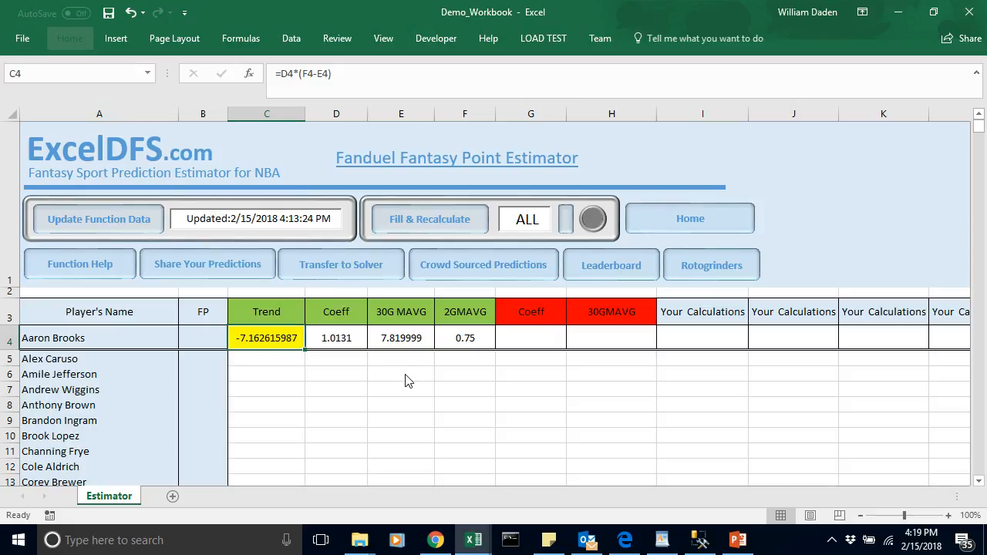
Step: Copy the red Coeff and 30GMAVG headers from G3:H3 one column over into H3:I3
click(532, 341)
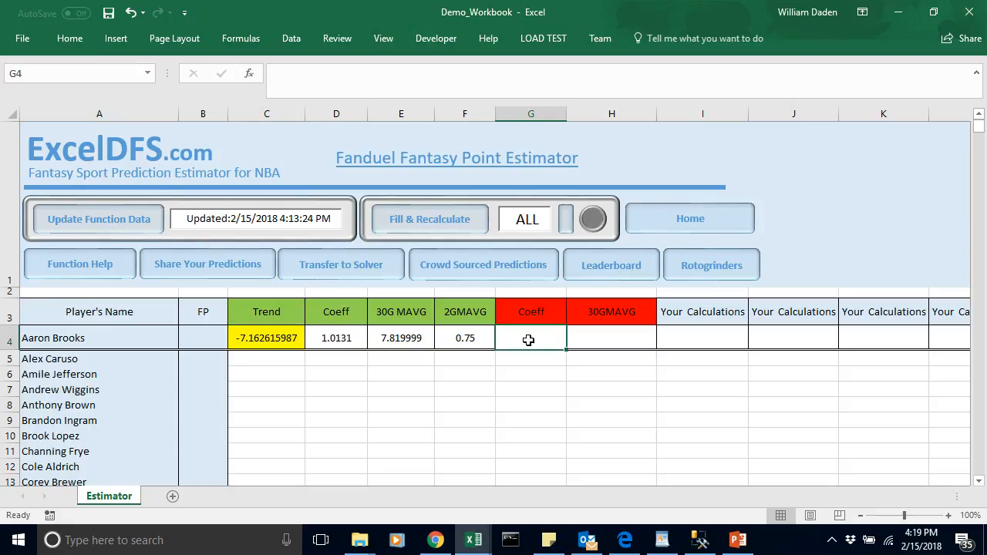
drag(524, 310, 578, 315)
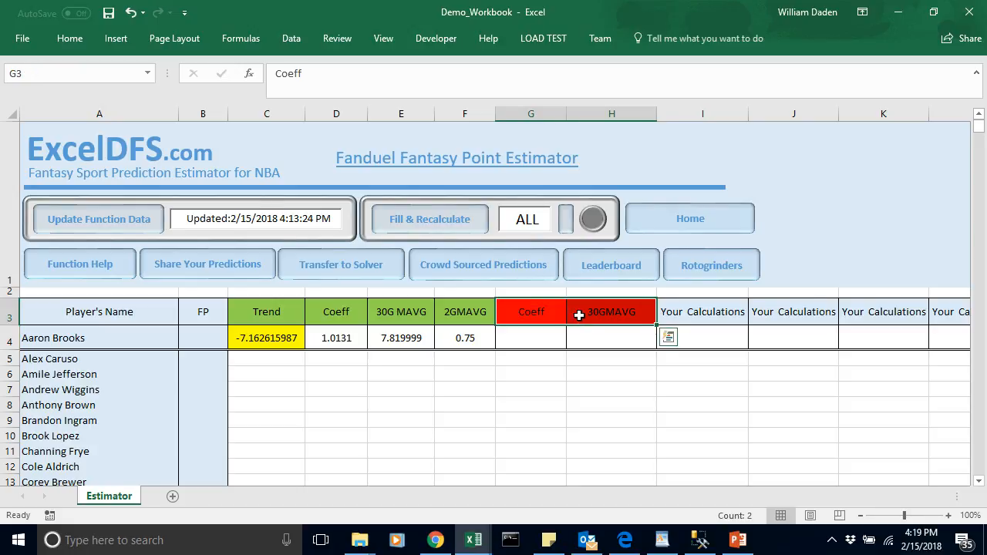
key(ctrl+c)
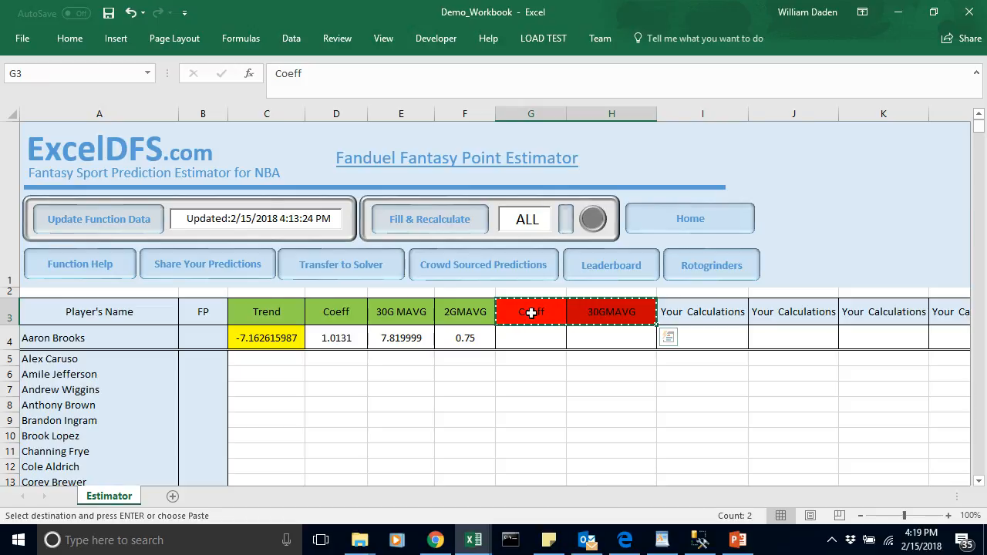
click(598, 311)
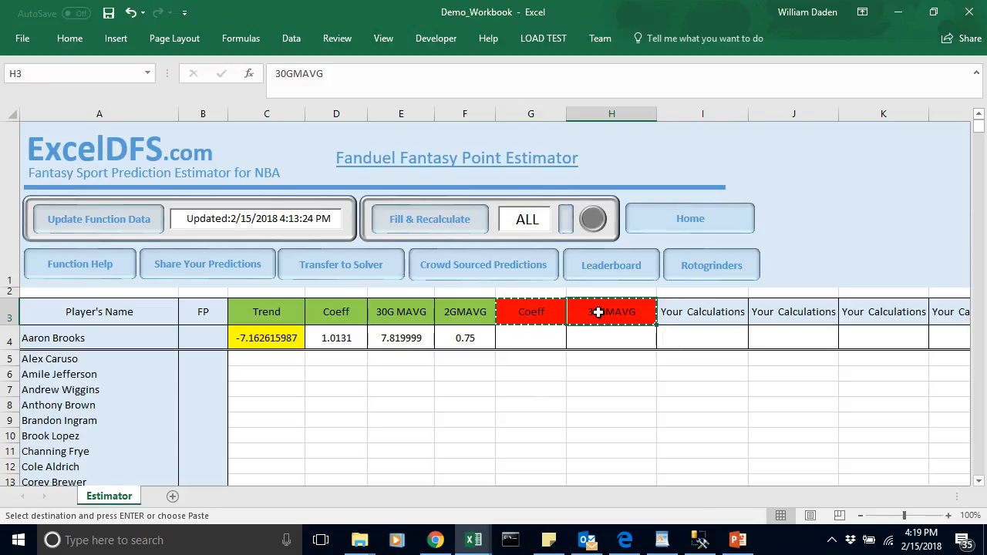
key(ctrl+v)
click(595, 345)
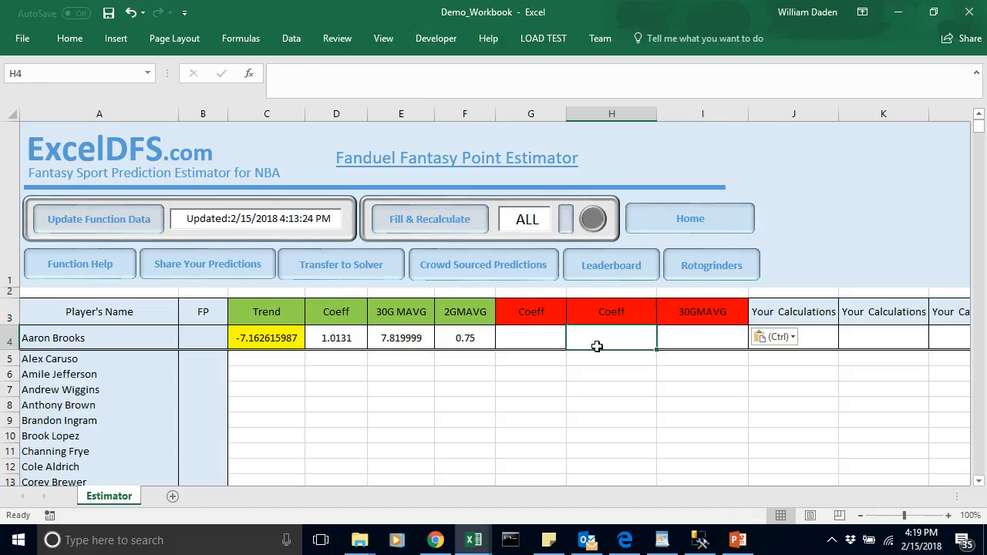
Step: Replace the header in G3 with Output and fill cell G4 beneath it with yellow
click(532, 317)
text(Output)
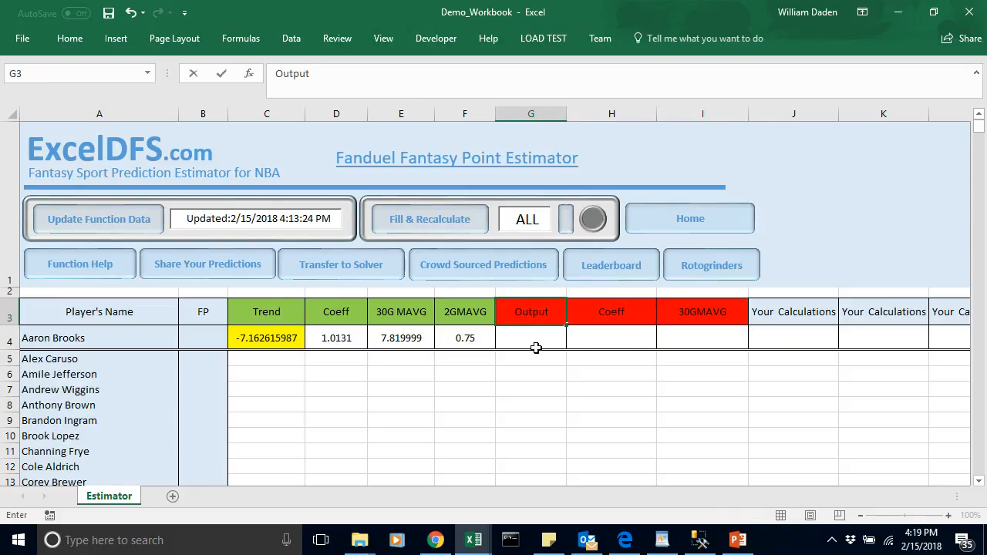
click(536, 339)
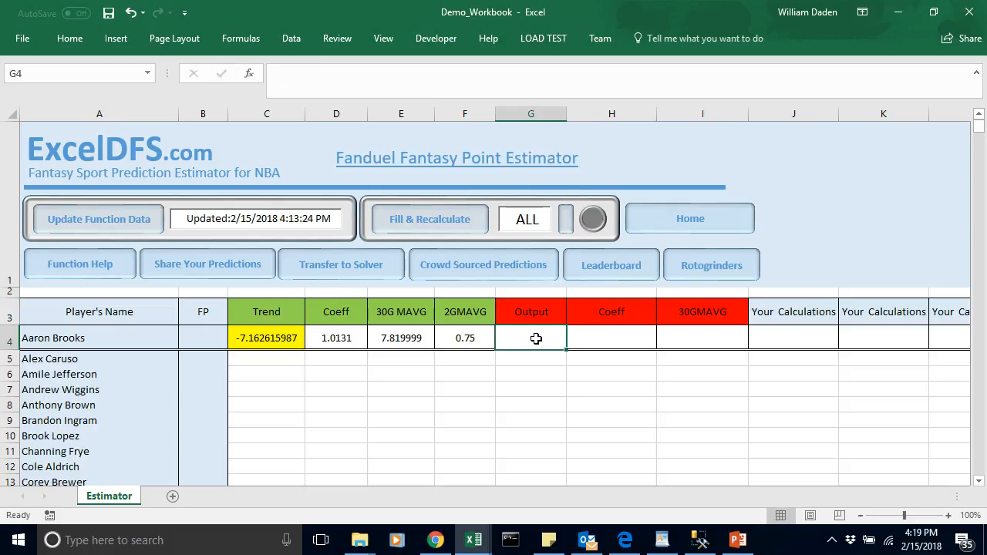
click(69, 38)
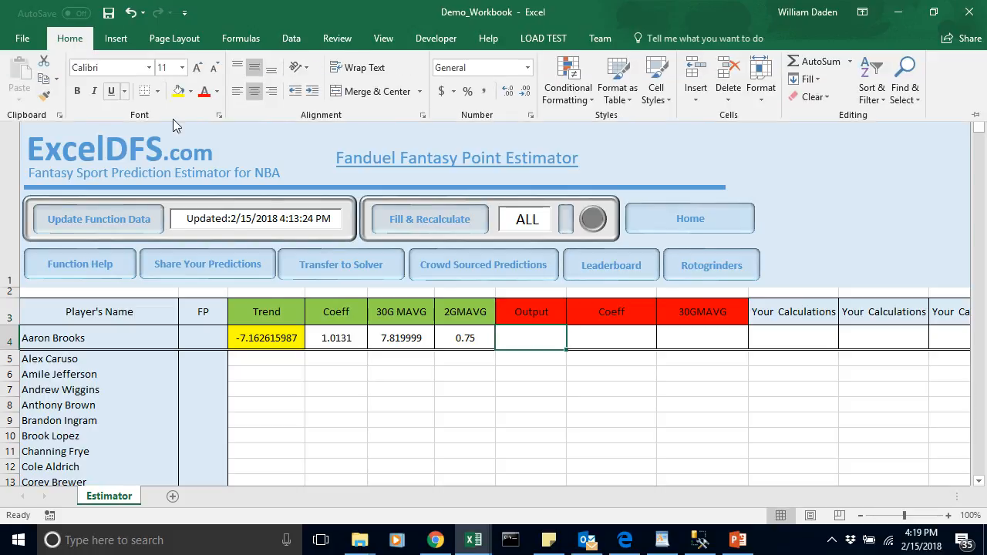
click(178, 91)
click(602, 372)
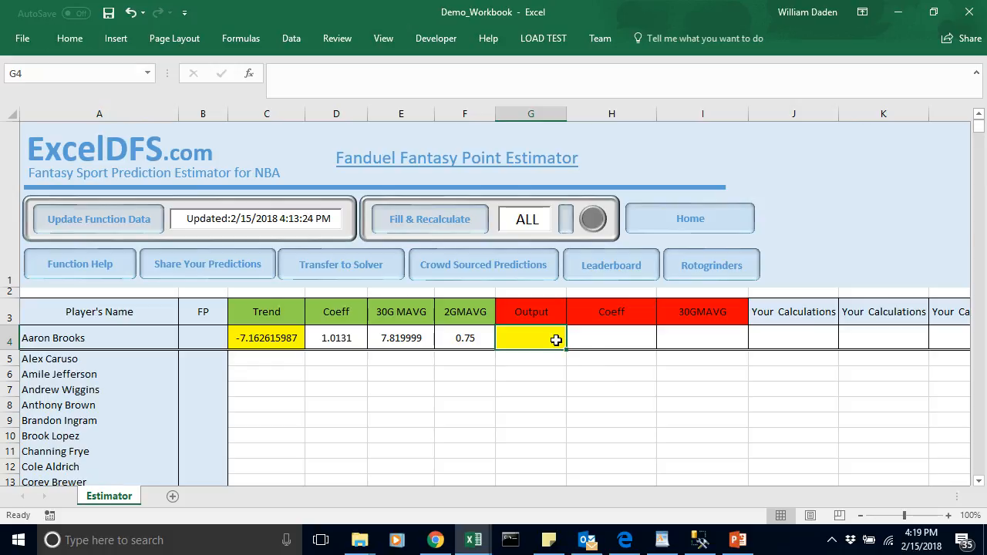
Step: Look up the 30GMAVG coefficient in the NBA_Dataset regression output and enter 0.9945 in Coeff cell H4 of Demo_Workbook
click(595, 337)
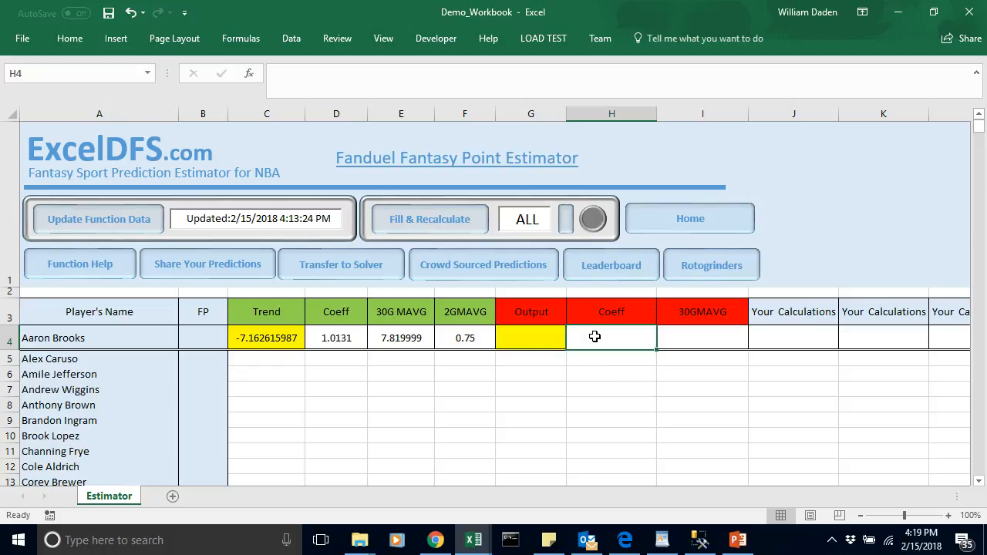
click(476, 543)
click(473, 494)
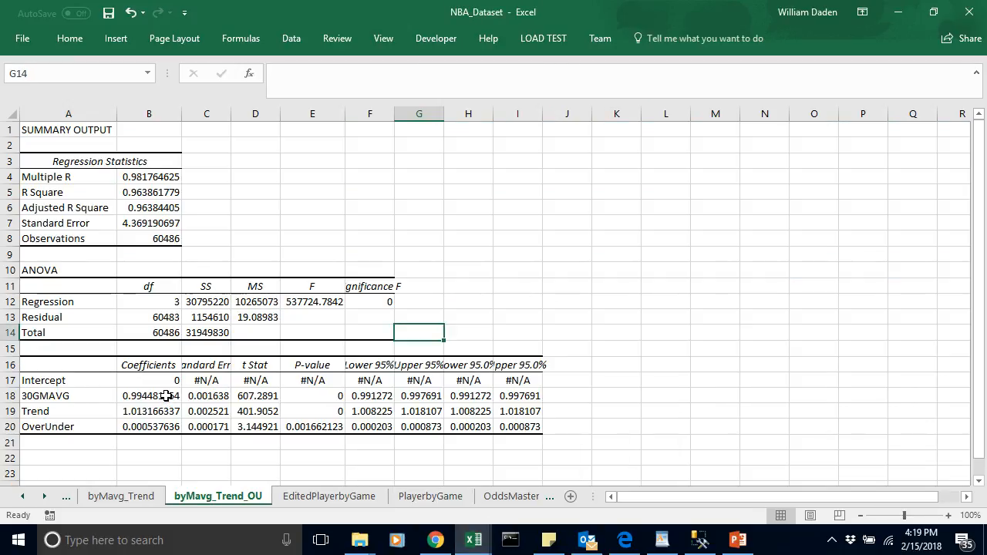
click(167, 398)
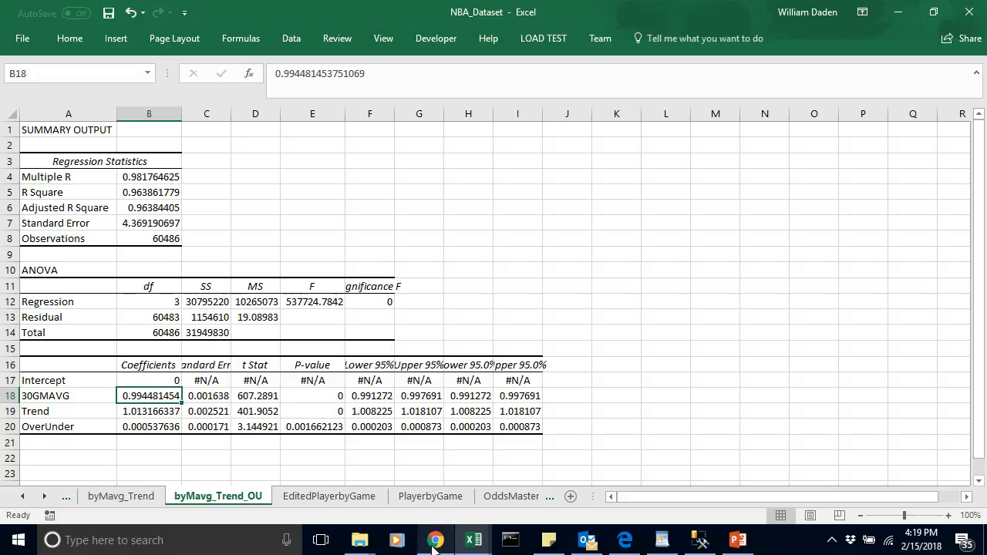
mouse_move(473, 549)
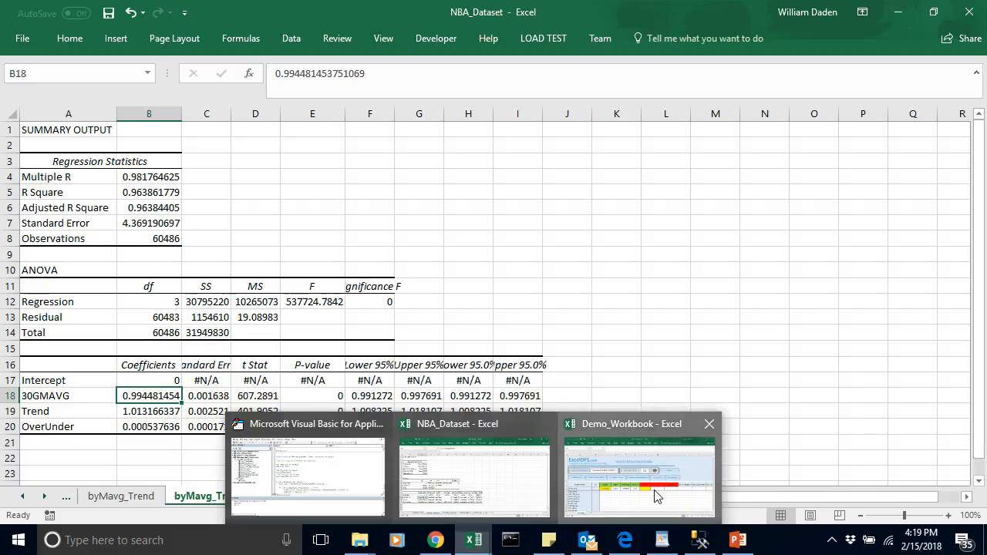
click(650, 423)
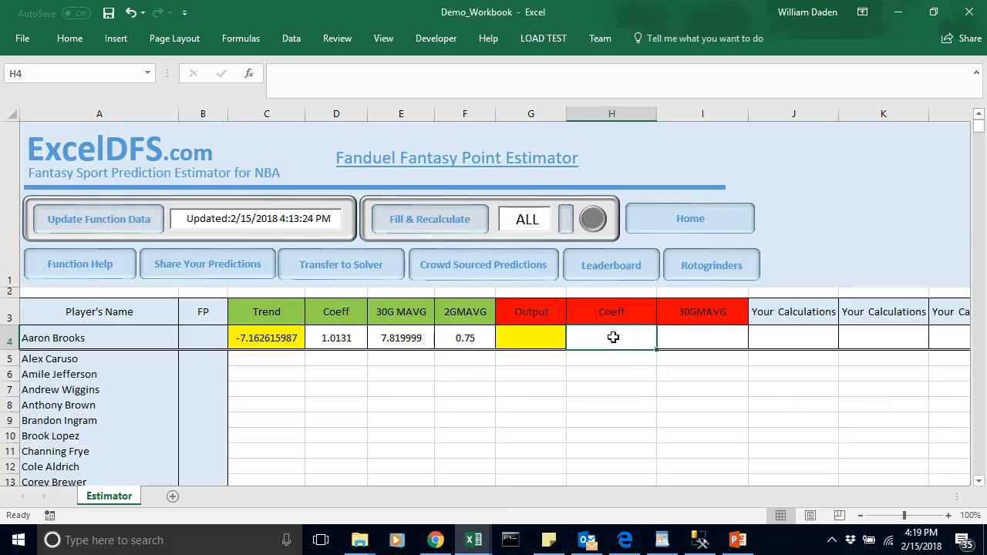
text(0.9945)
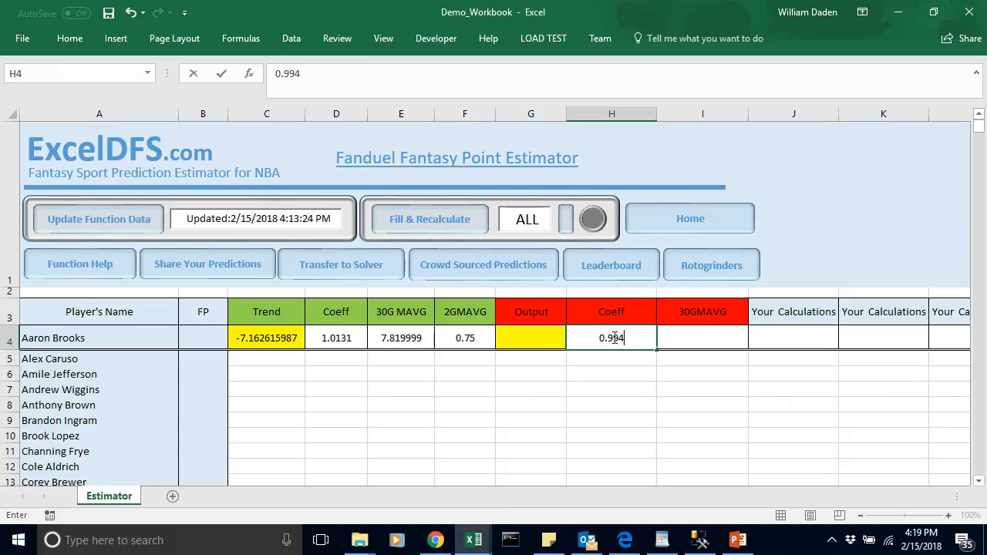
Step: Enter the 30-game moving average formula =NBA_MAVGFP(A4,30) in cell I4
click(703, 332)
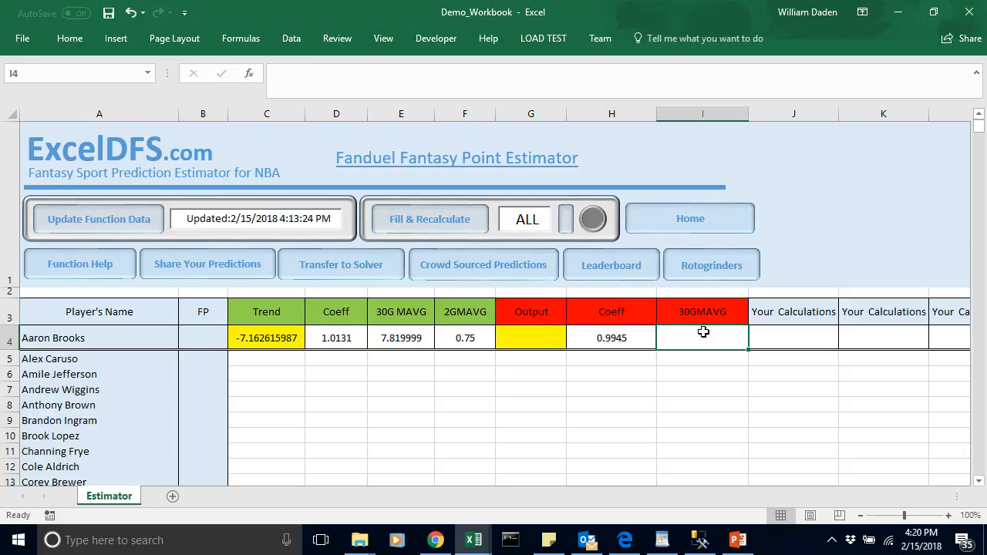
text(=nma)
key(BackSpace)
key(BackSpace)
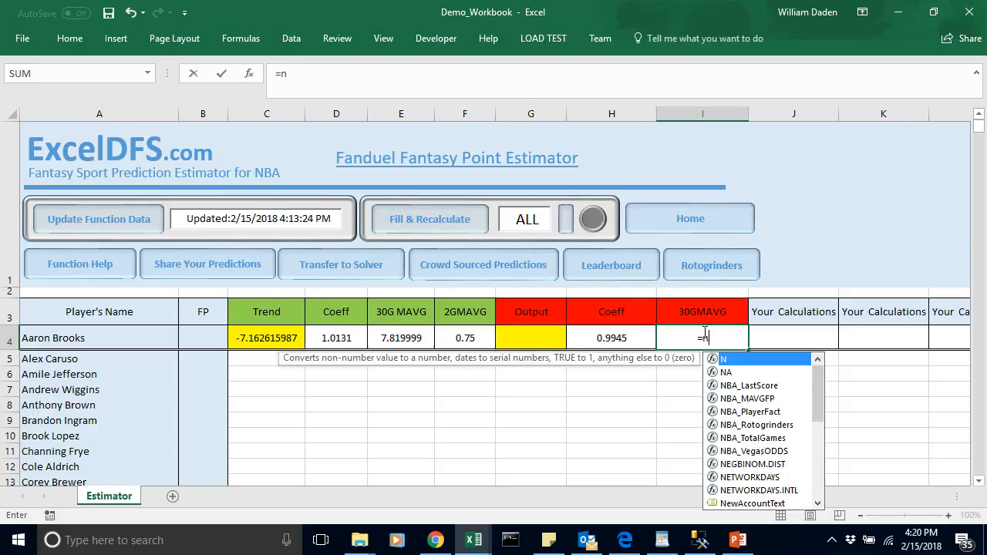
text(ba)
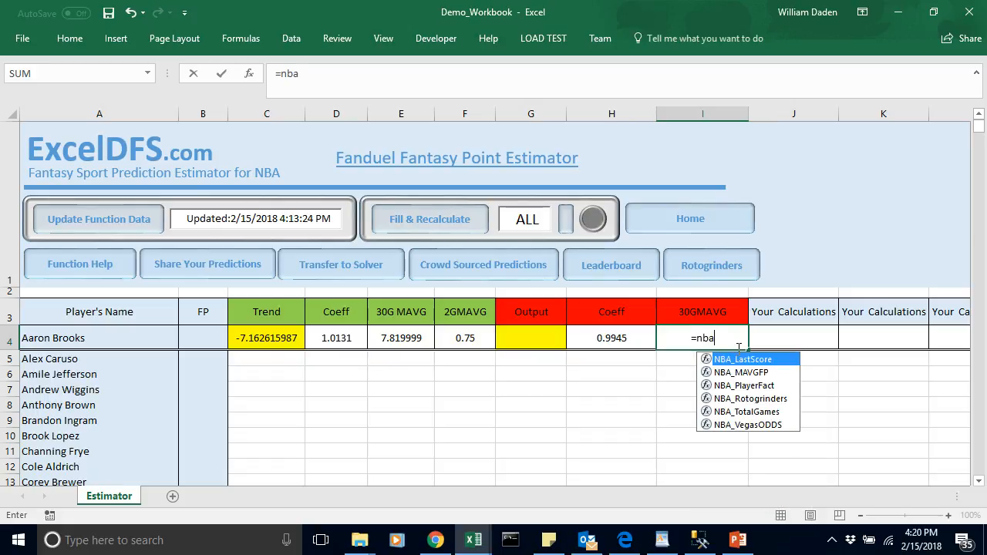
double_click(744, 372)
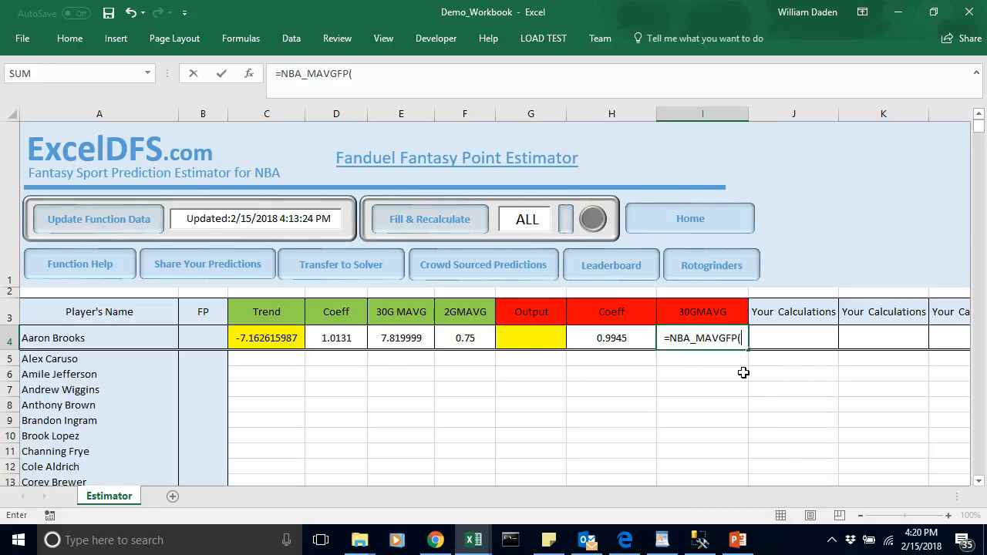
click(81, 340)
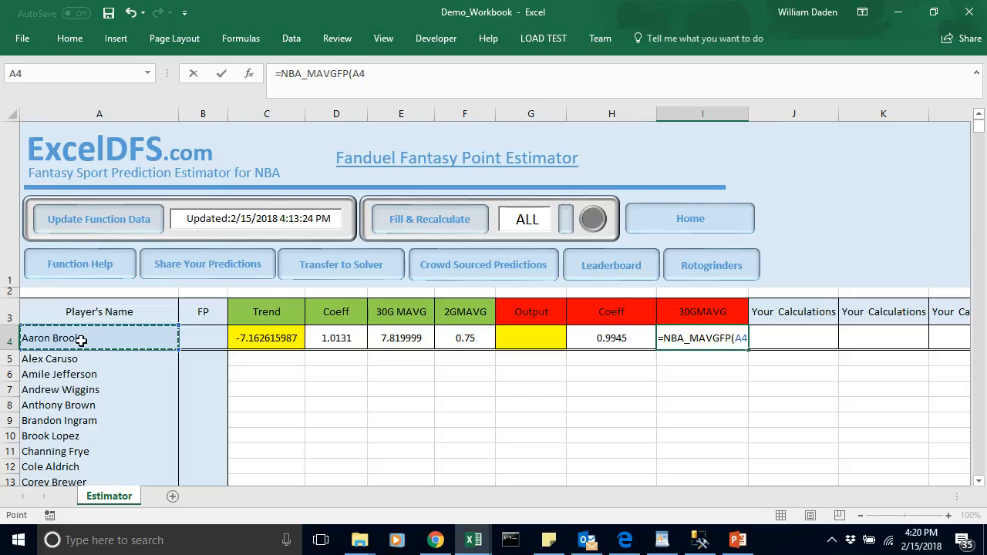
text(,30))
key(Return)
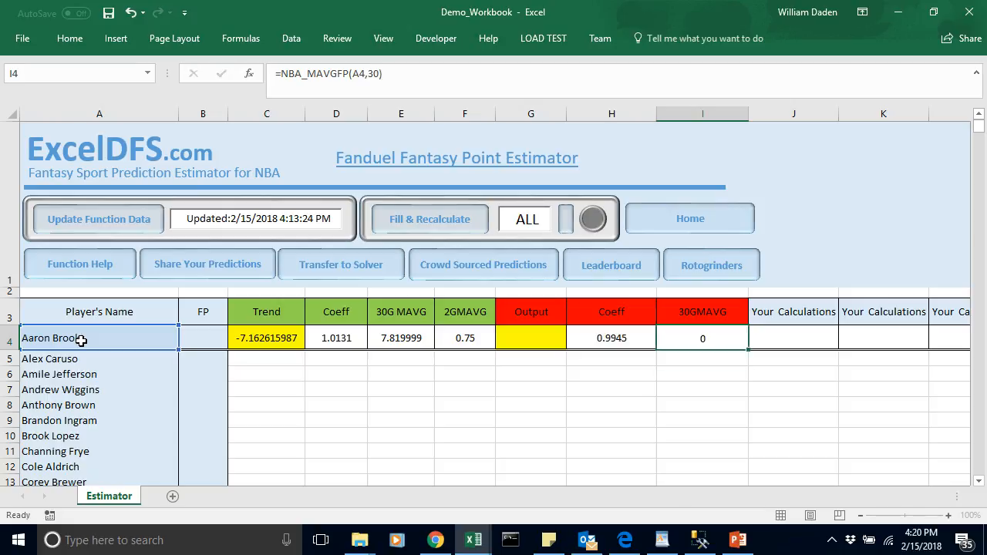
click(704, 338)
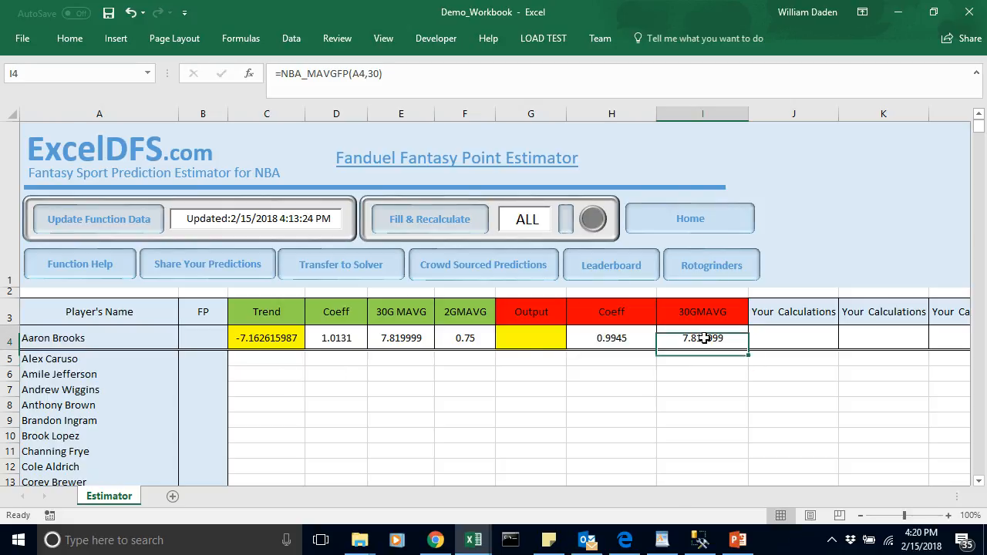
Step: Calculate the Output in G4 as coefficient times 30-game moving average with =H4*I4
click(532, 338)
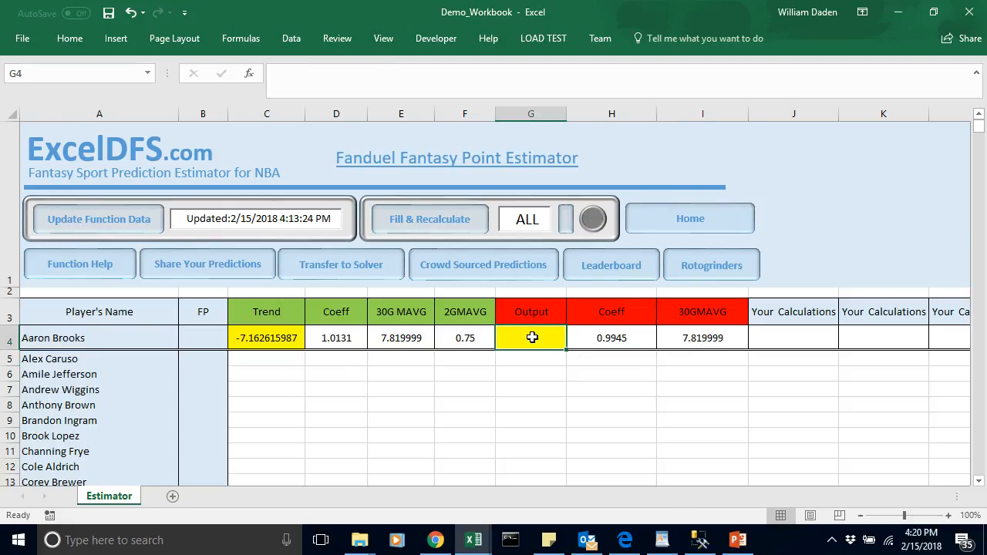
text(=)
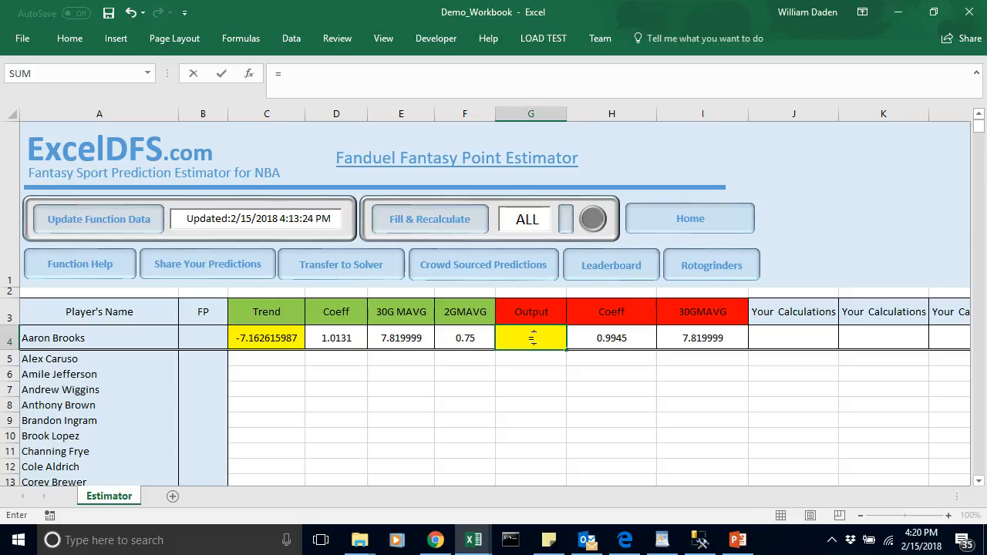
click(612, 339)
text(*)
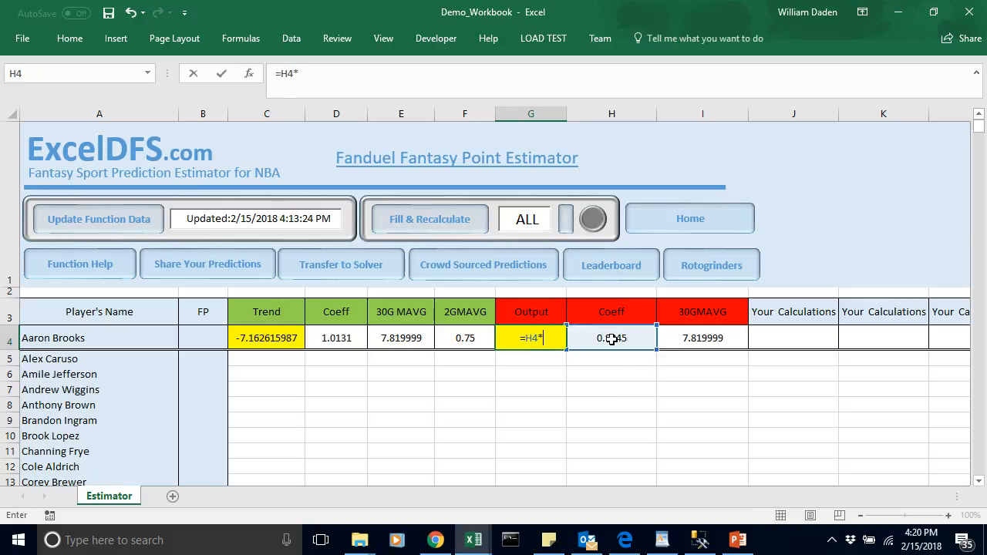
click(716, 333)
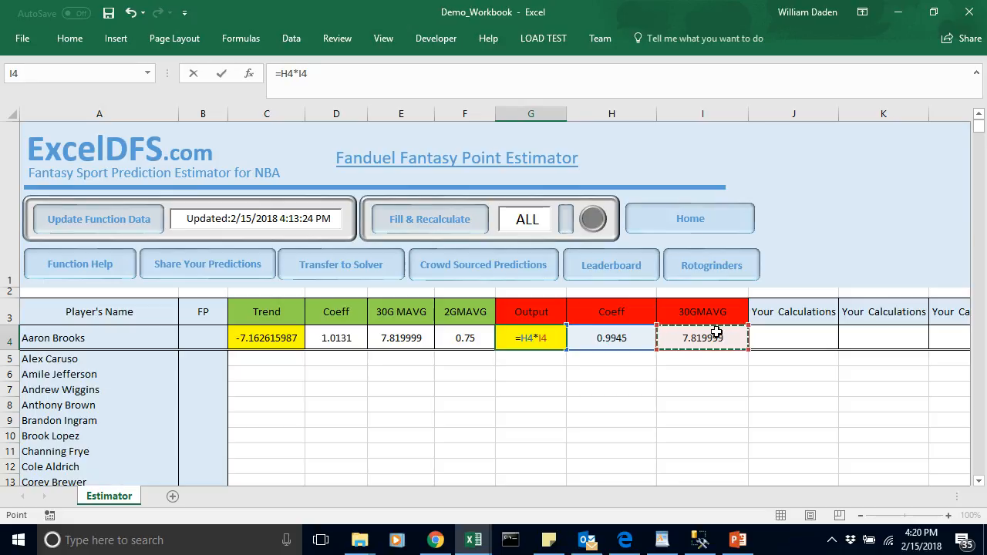
key(Return)
click(614, 358)
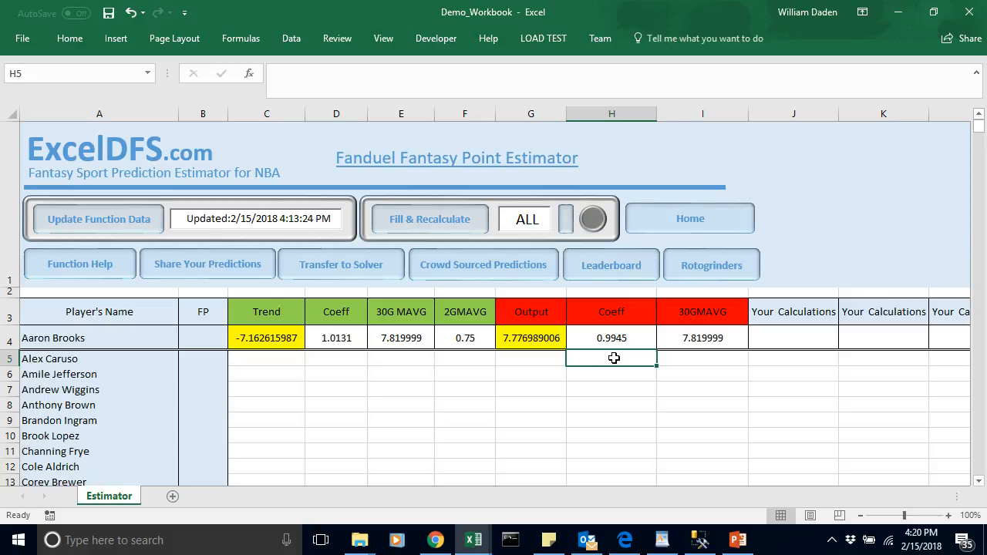
Step: Narrow column I slightly and replace the header in J3 with Output
click(782, 335)
drag(748, 112, 737, 112)
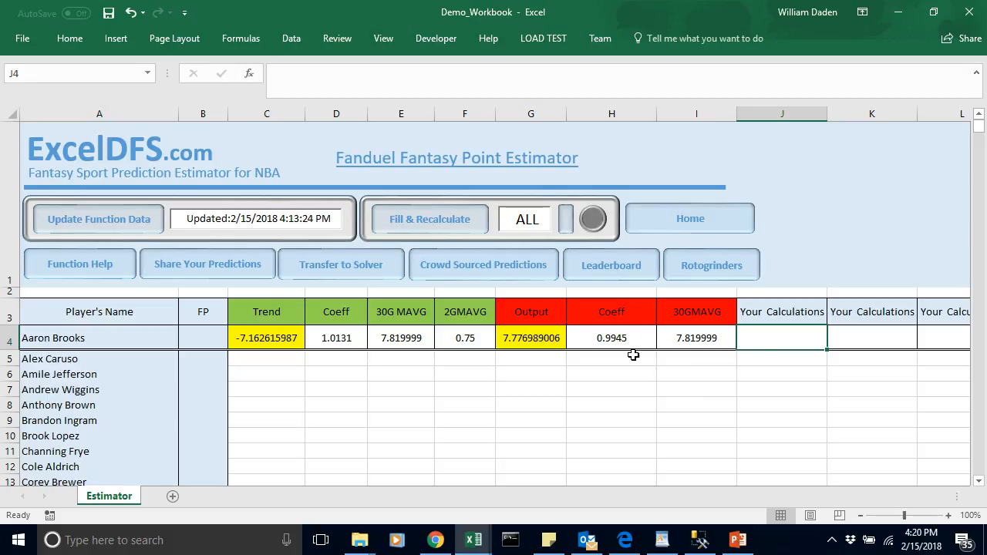
click(775, 314)
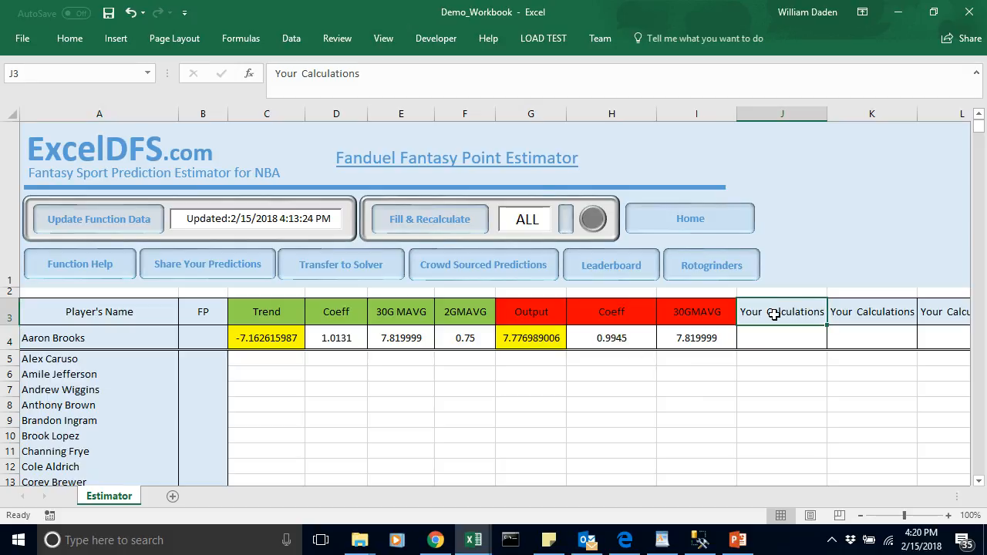
text(Output)
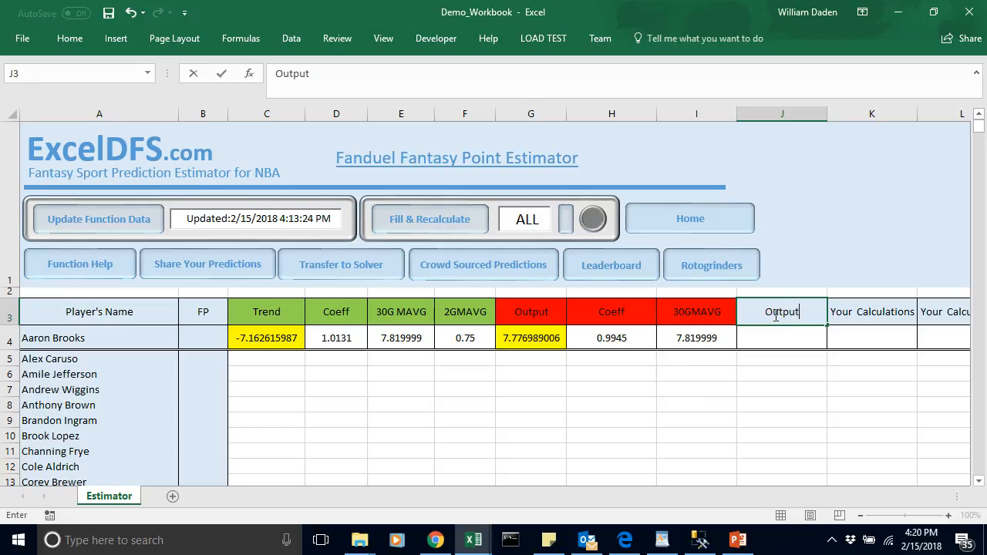
click(786, 337)
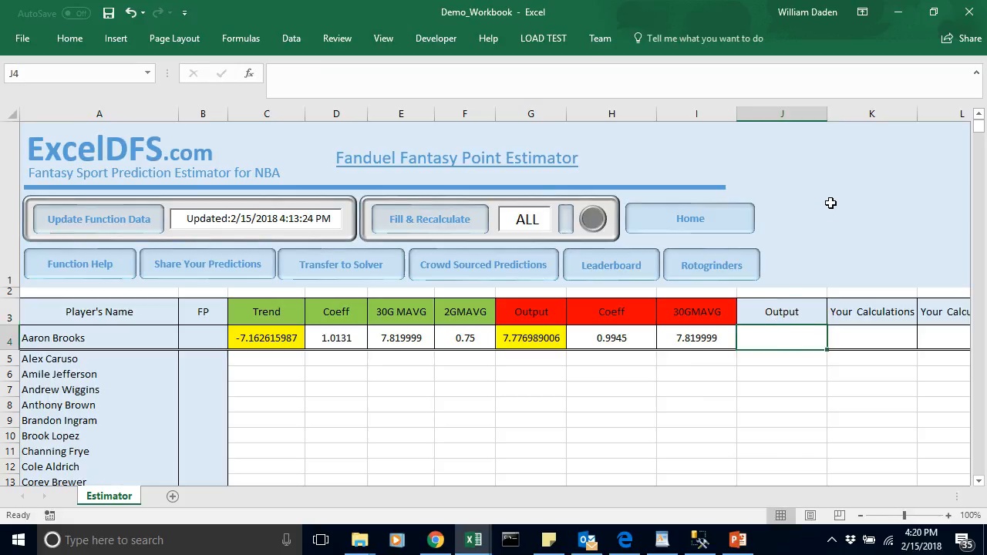
Step: Narrow column J slightly, replace the header in K3 with Coeff, and narrow column K to fit it
drag(828, 116, 815, 116)
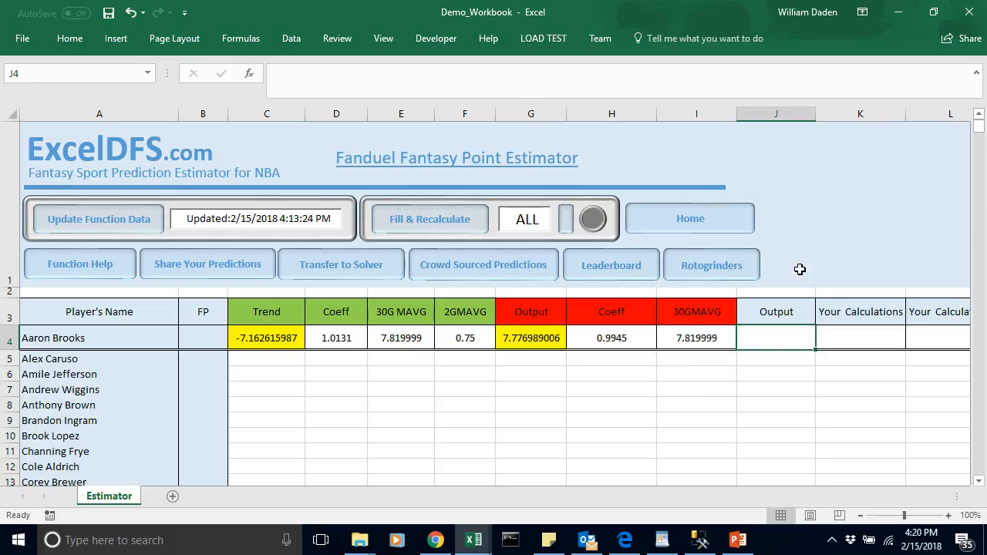
click(850, 314)
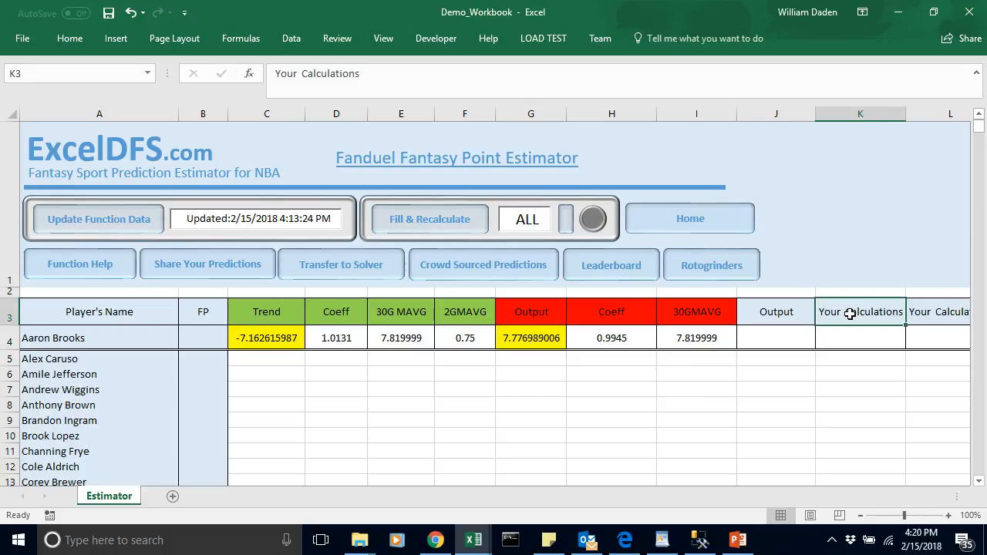
key(BackSpace)
text(Coeff)
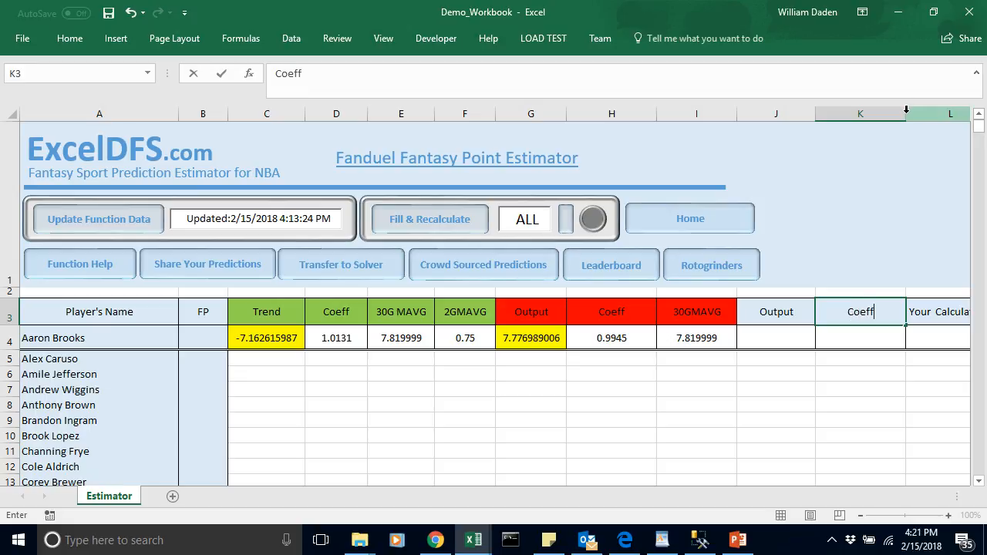
click(870, 113)
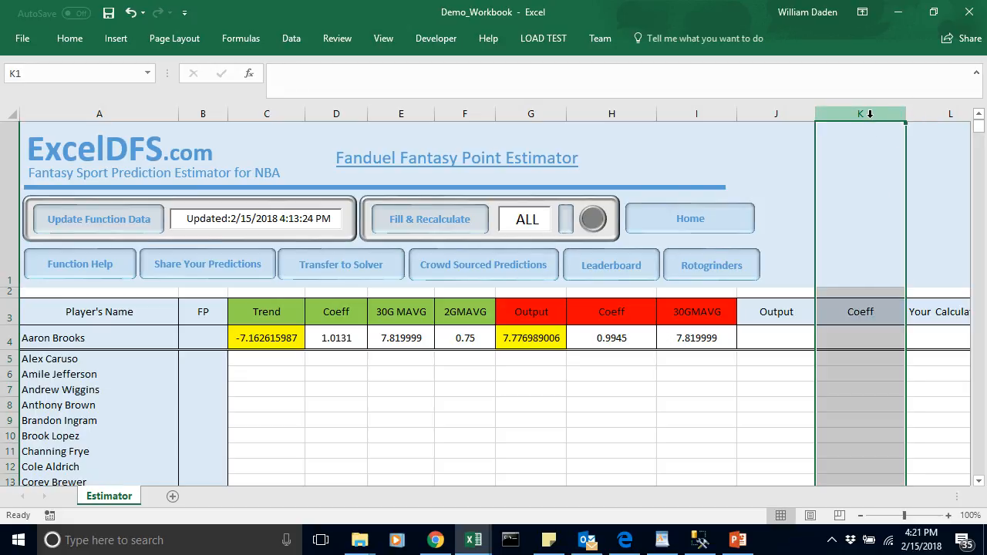
drag(906, 116, 868, 120)
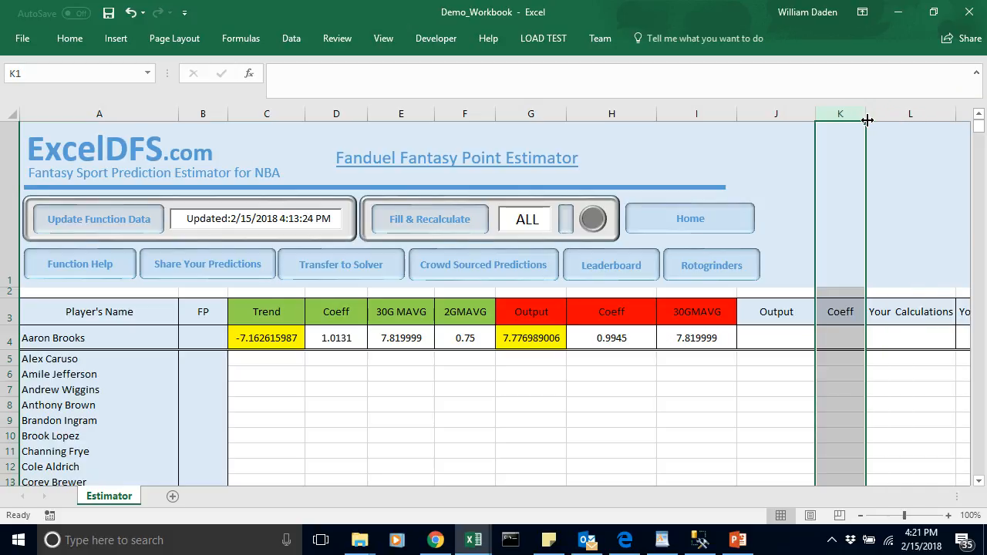
Step: Replace the header in L3 with OverUnder and narrow column L slightly
double_click(902, 311)
text()U)
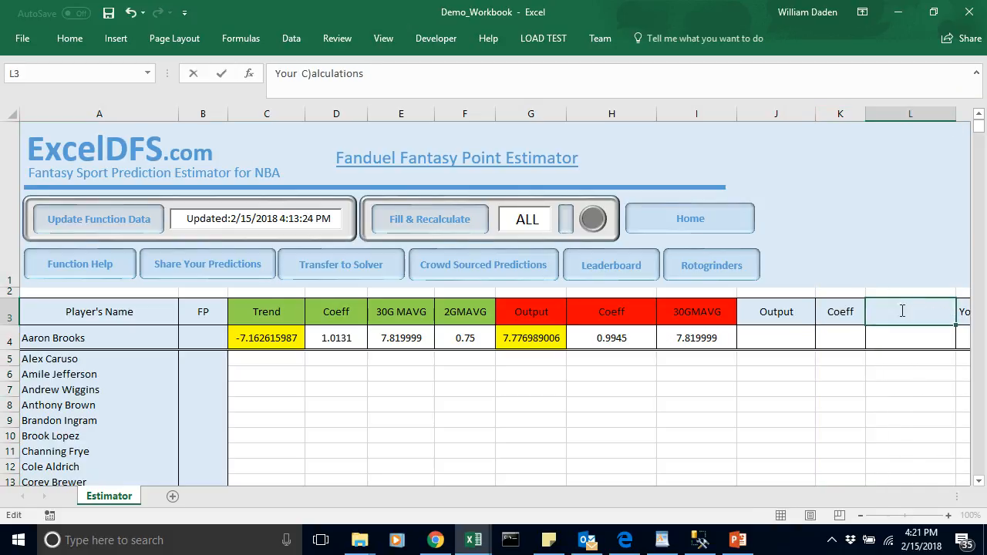
key(BackSpace)
key(BackSpace)
key(BackSpace)
key(BackSpace)
key(BackSpace)
key(BackSpace)
key(BackSpace)
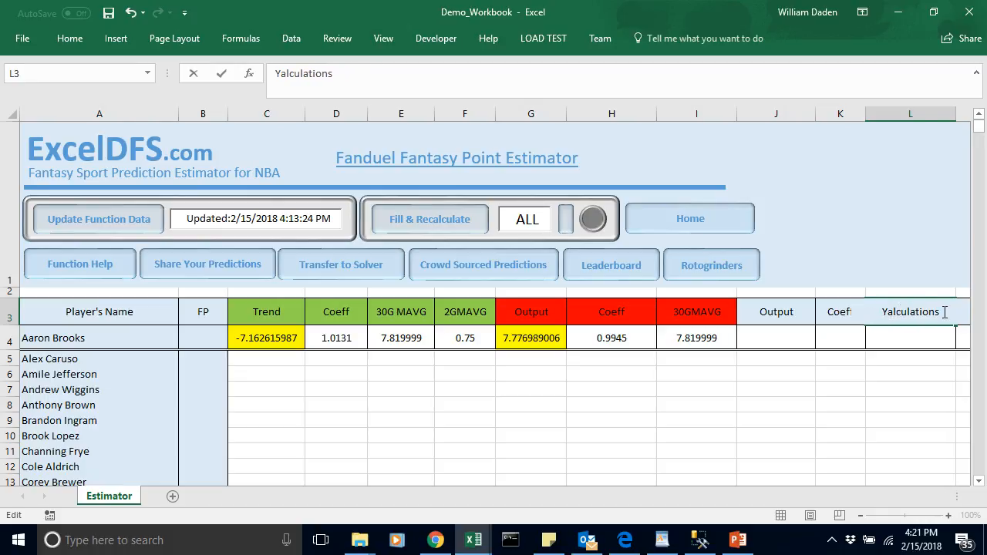
drag(944, 312, 860, 314)
key(BackSpace)
text(OU)
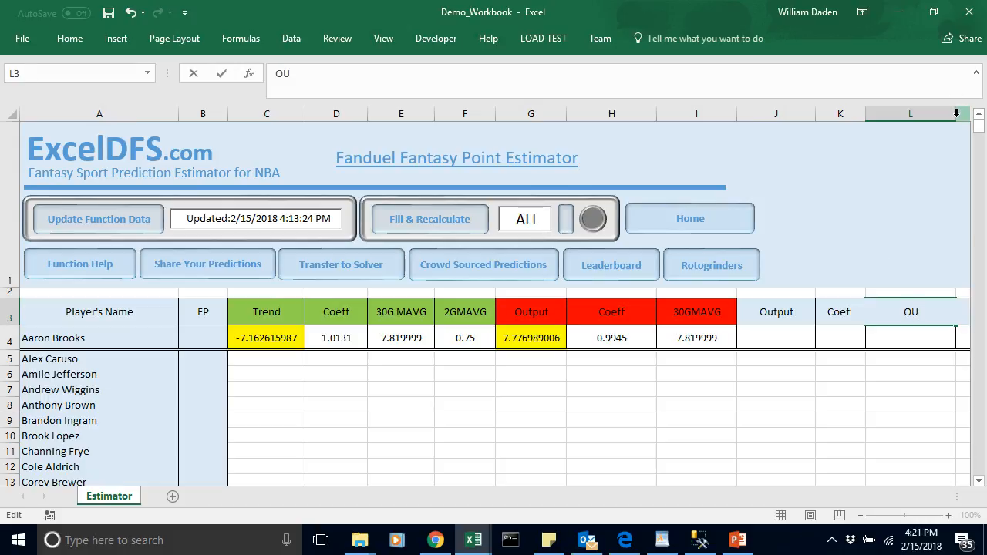
key(BackSpace)
text(verUnder)
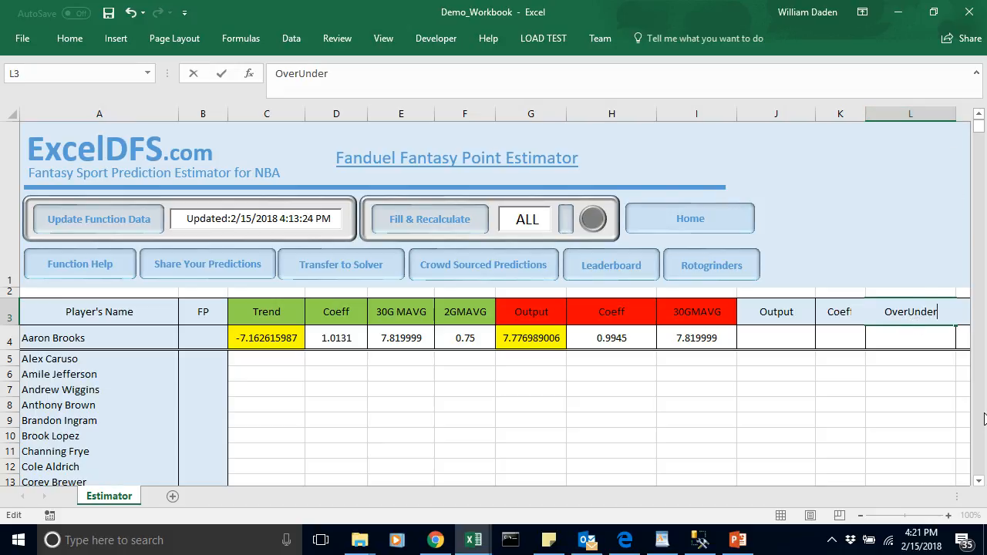
click(925, 436)
drag(954, 114, 932, 121)
Step: Fill the Output, Coeff and OverUnder headers in J3:L3 with dark gold
drag(759, 312, 880, 309)
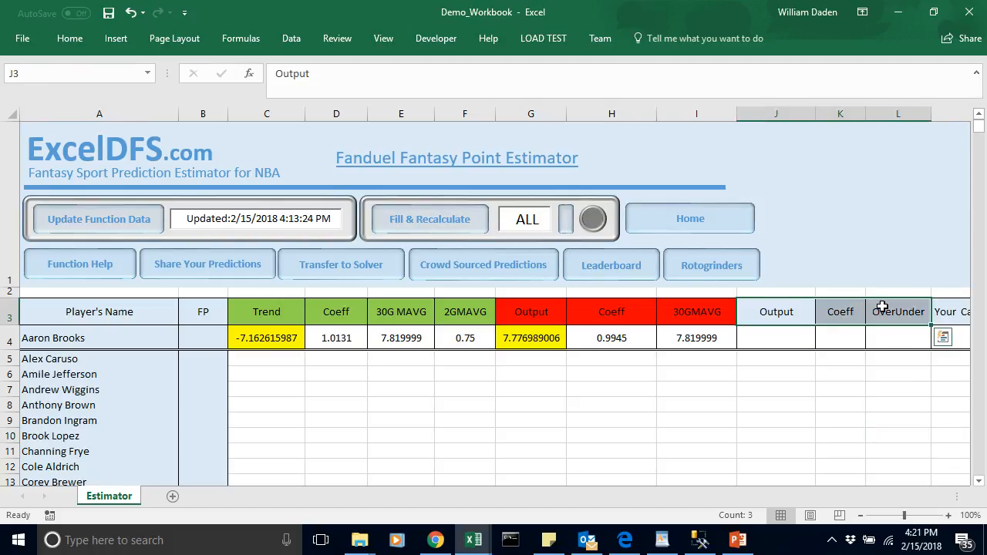
click(77, 45)
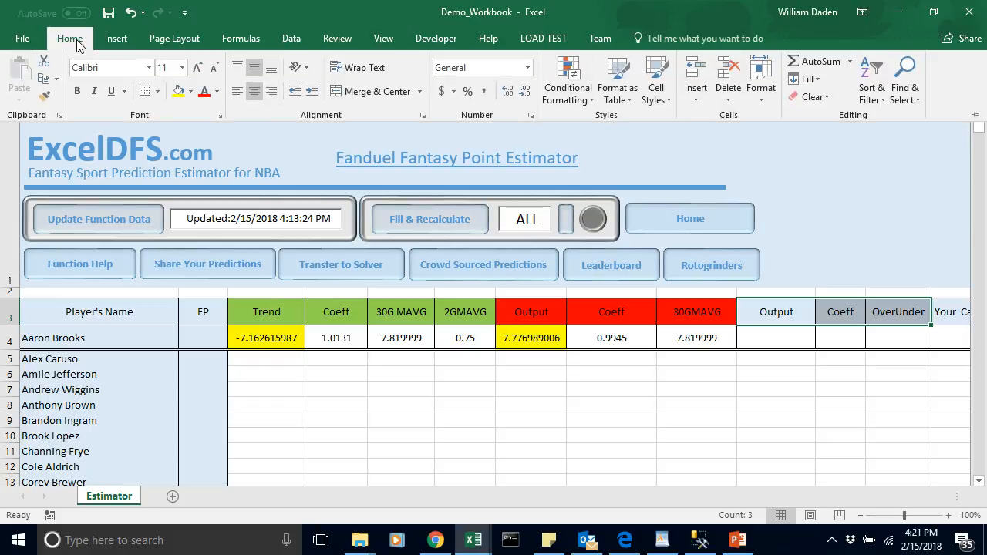
click(192, 91)
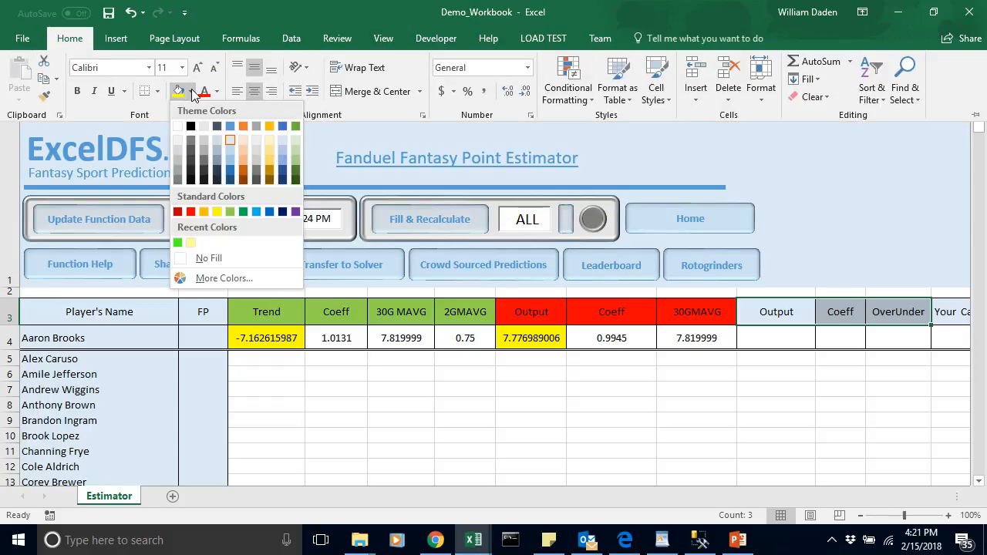
click(270, 170)
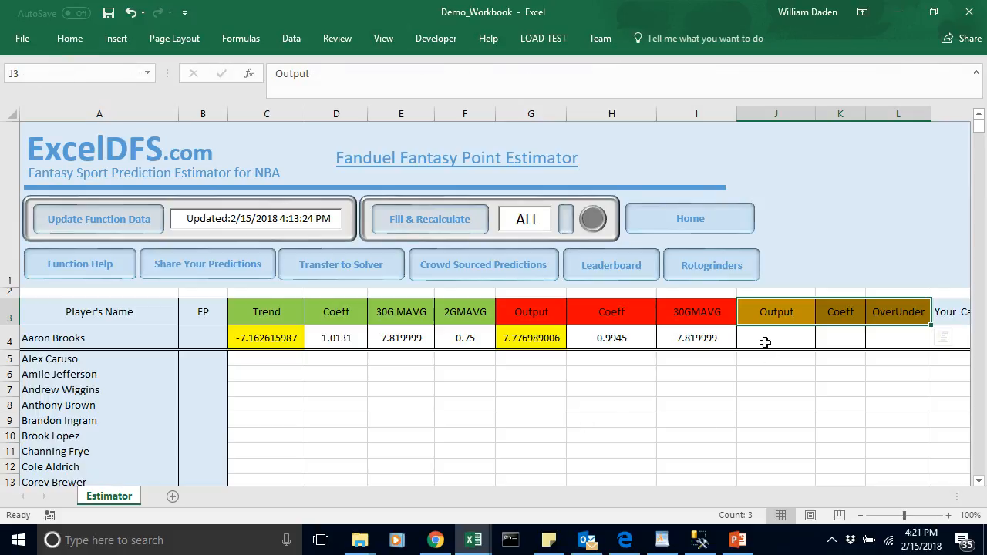
Step: Fill the empty Output cell J4 with yellow
click(765, 342)
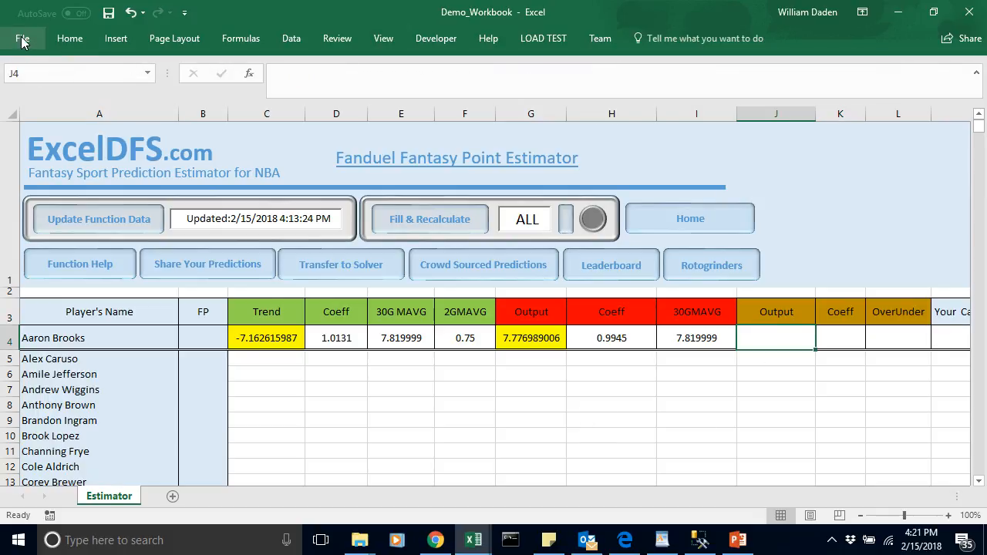
click(72, 39)
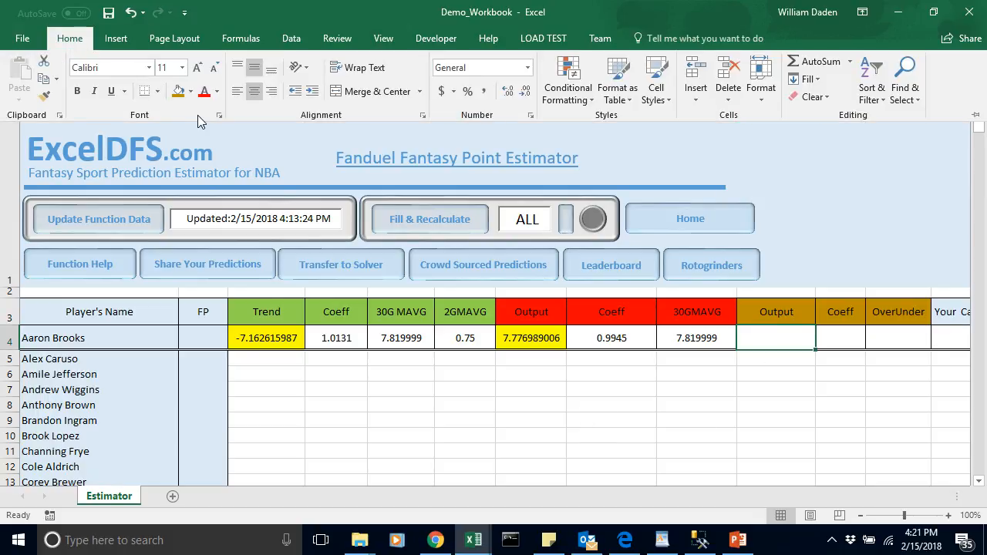
click(192, 92)
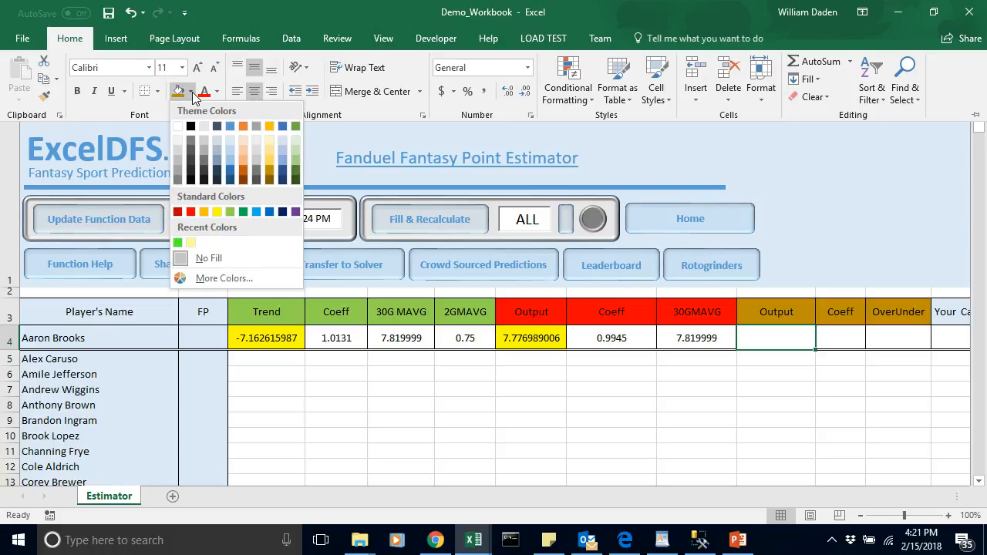
click(217, 211)
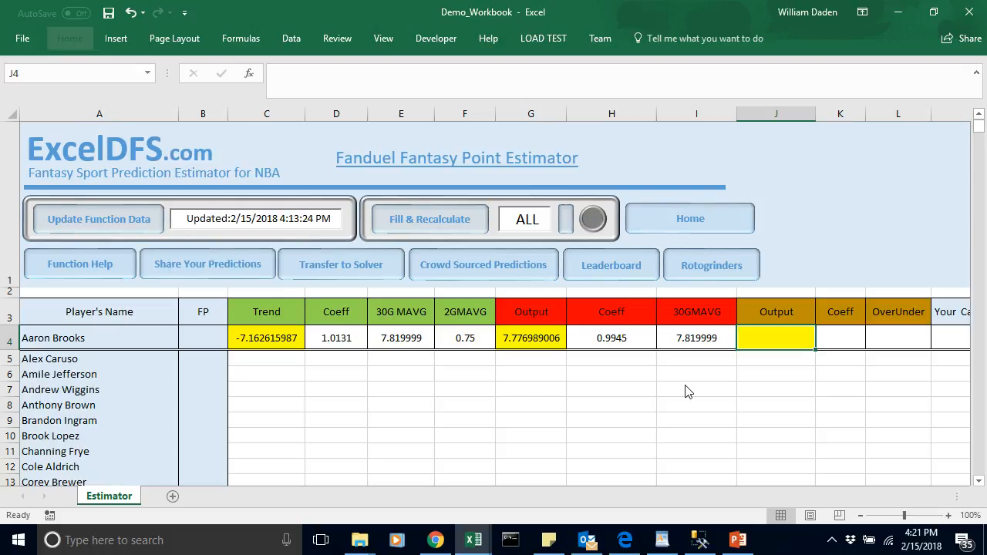
Step: Look up the NBA_VegasODDS arguments for the over/under in the function help and return to the Estimator sheet
click(81, 265)
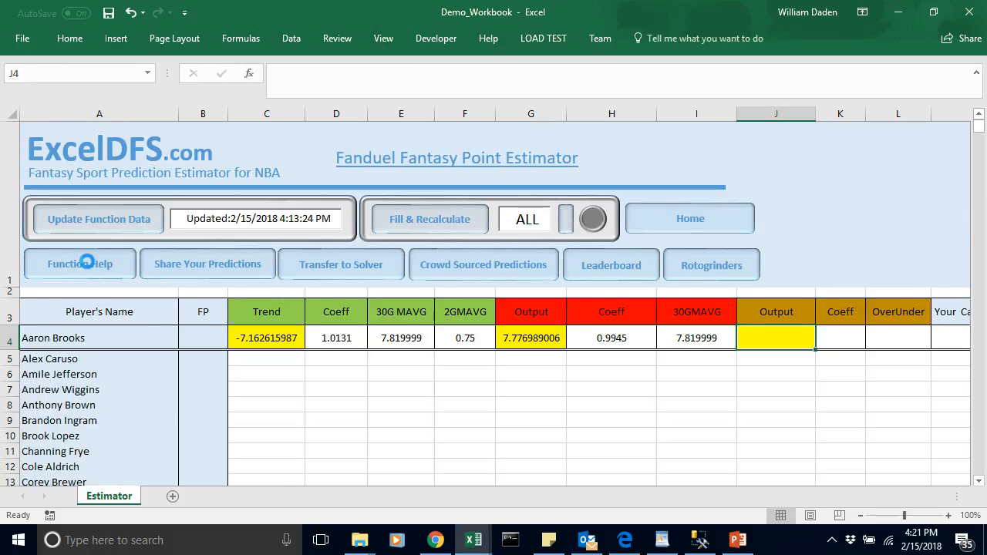
drag(979, 149, 972, 363)
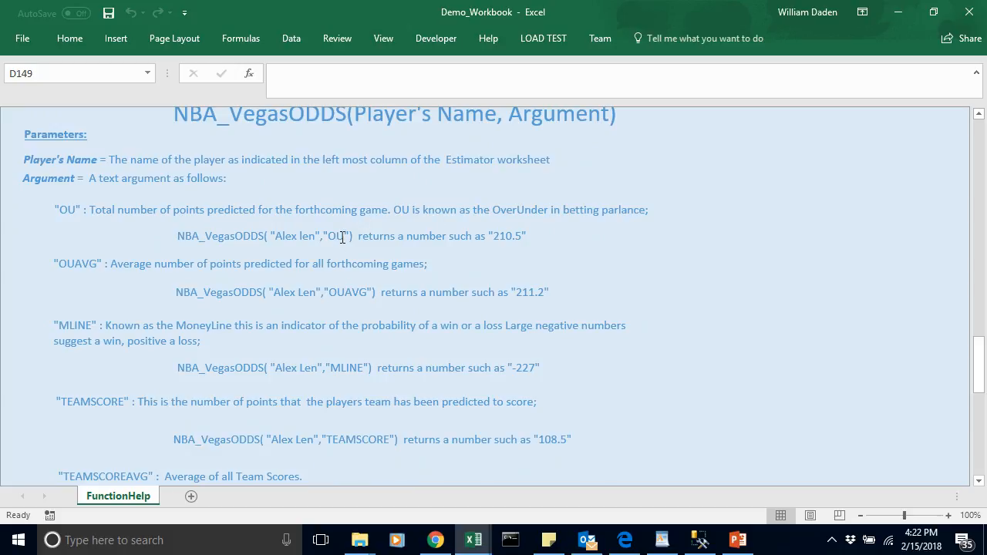
drag(985, 347, 984, 129)
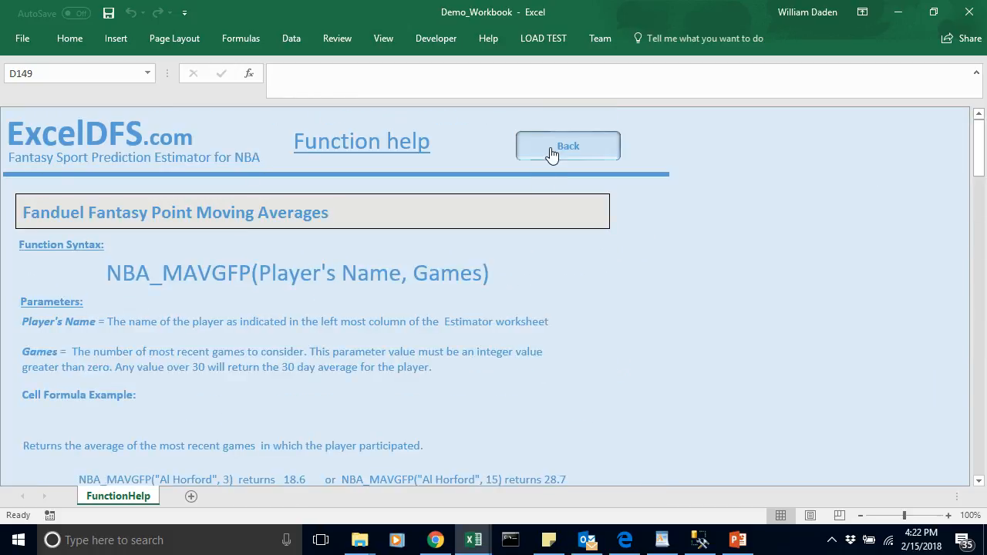
click(552, 155)
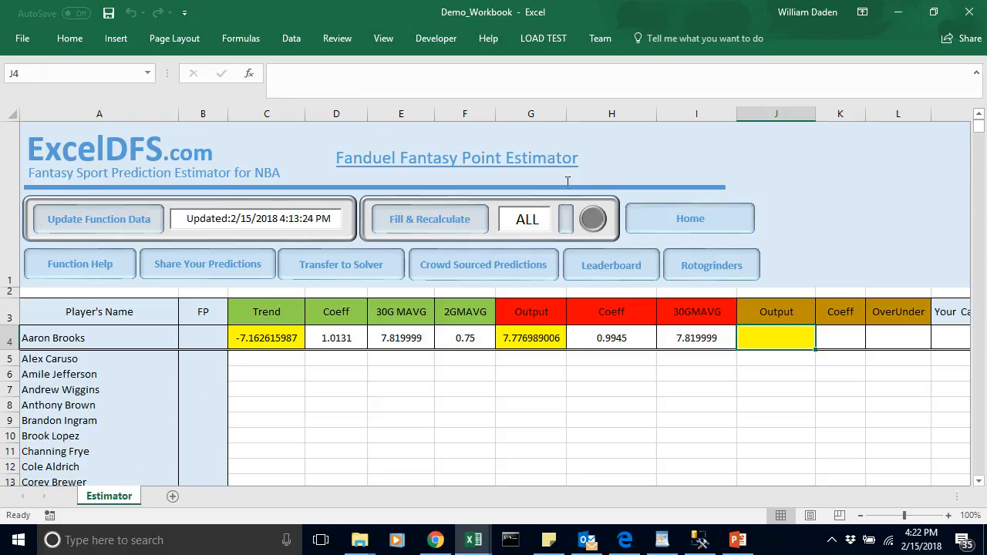
Step: Enter the over/under formula =NBA_VegasODDS(A4,"OU") in cell L4
click(883, 344)
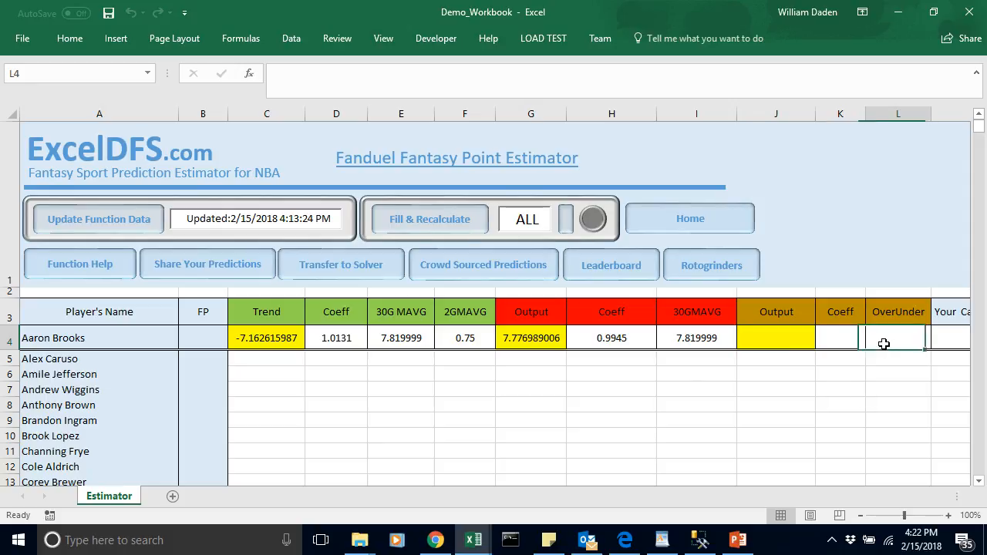
text(=nba)
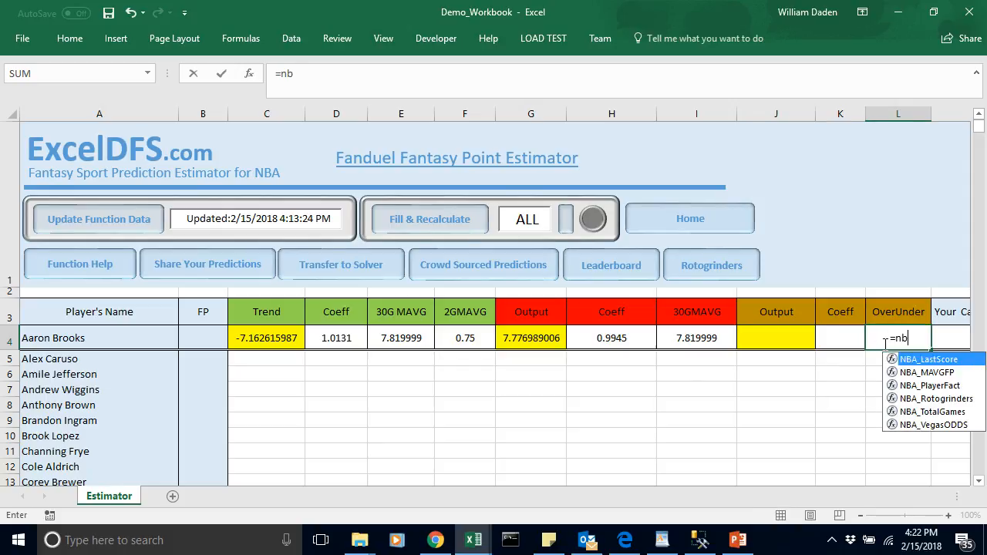
double_click(919, 425)
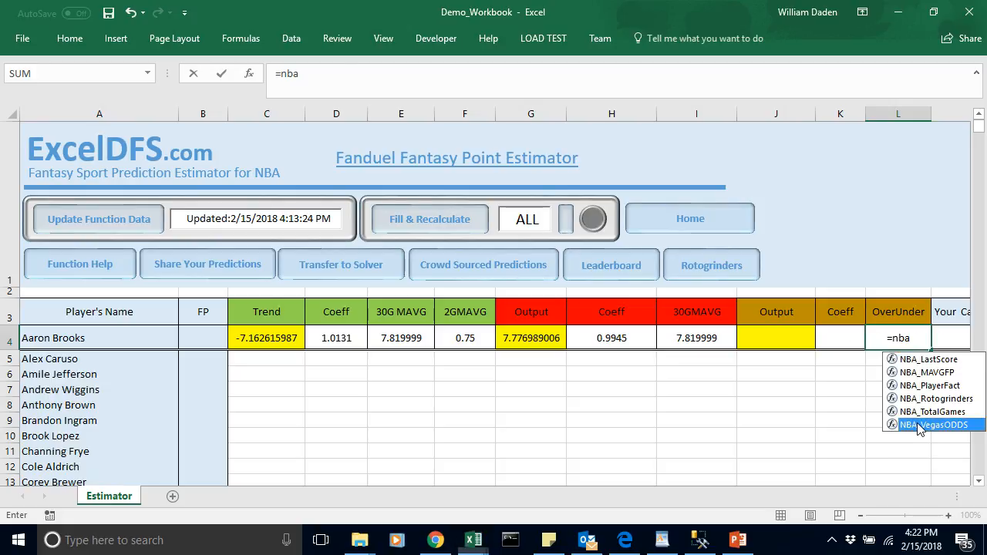
click(60, 340)
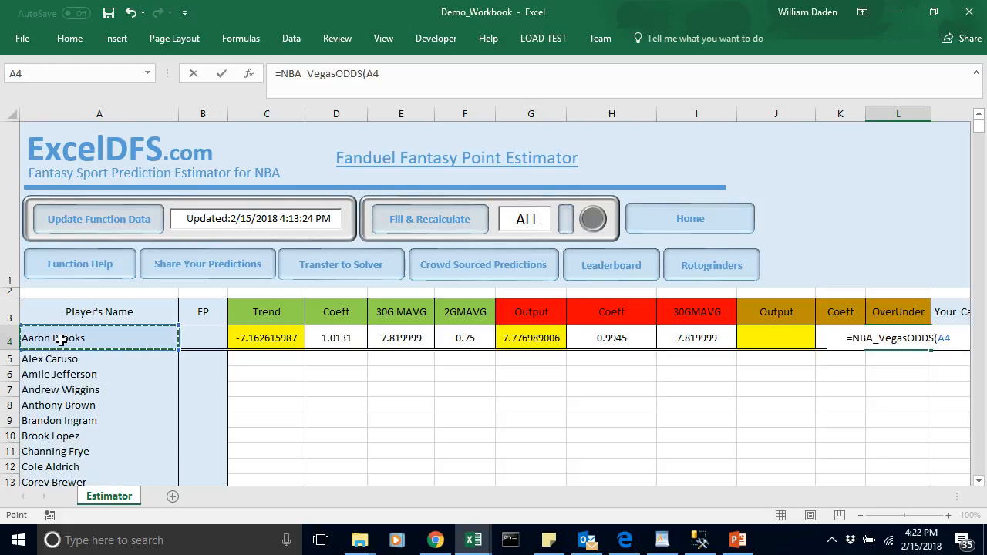
text(,")
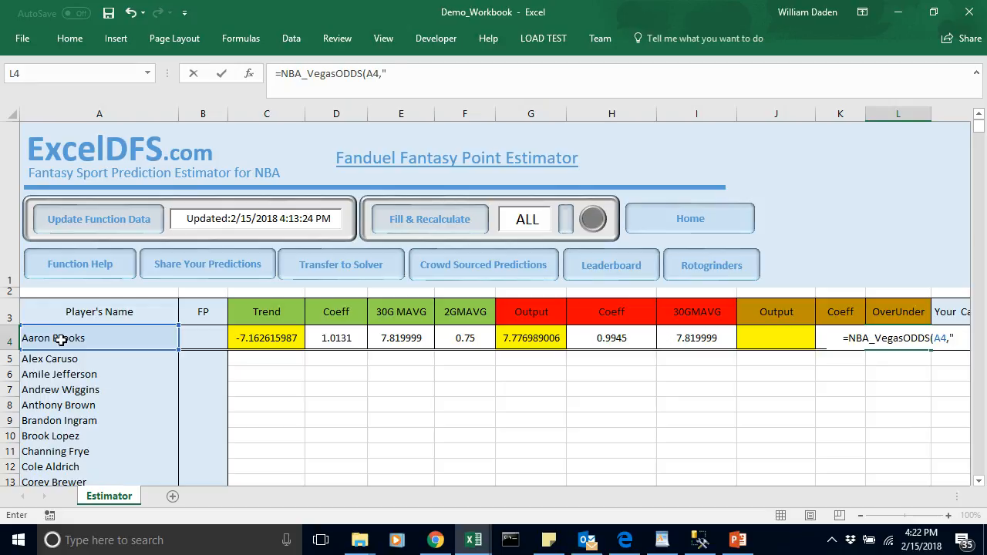
text(OU"))
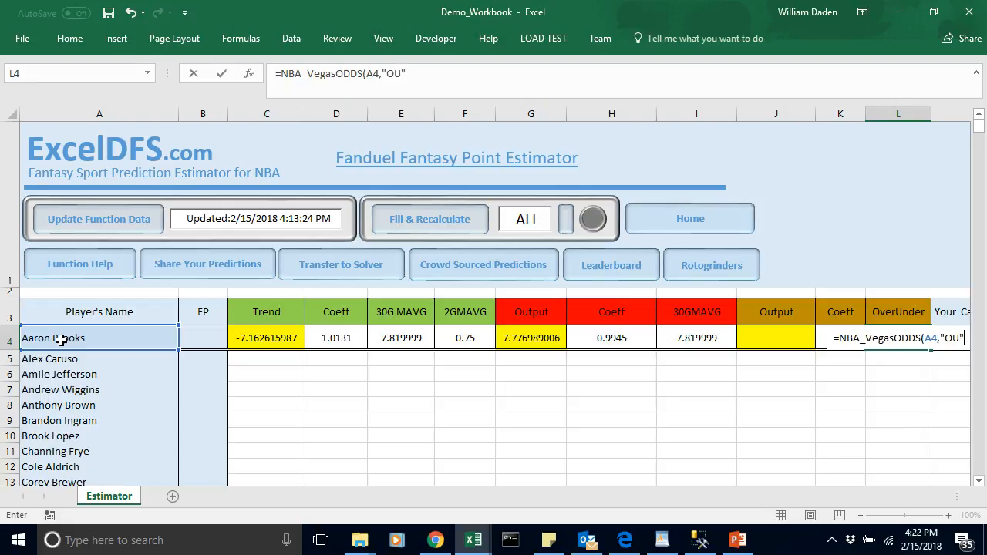
key(Return)
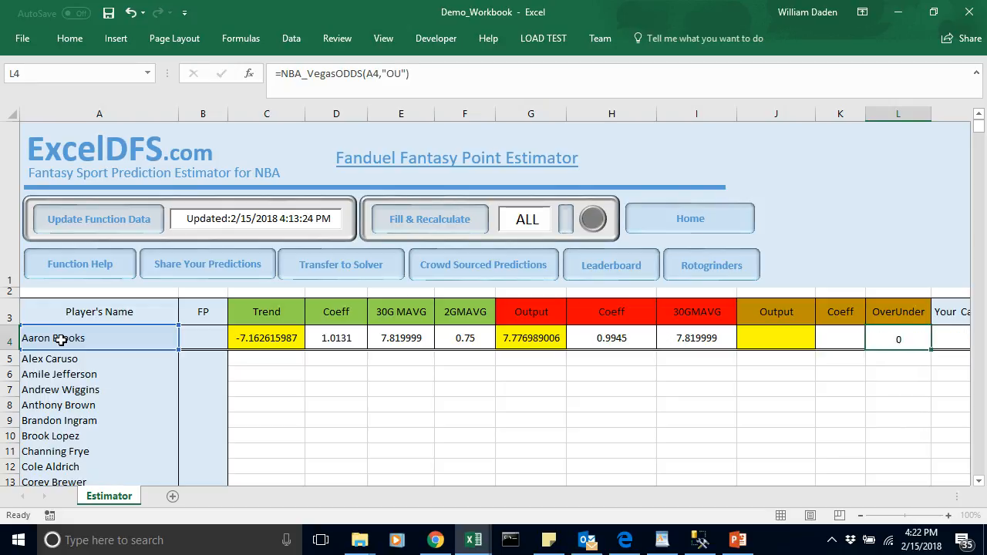
click(888, 339)
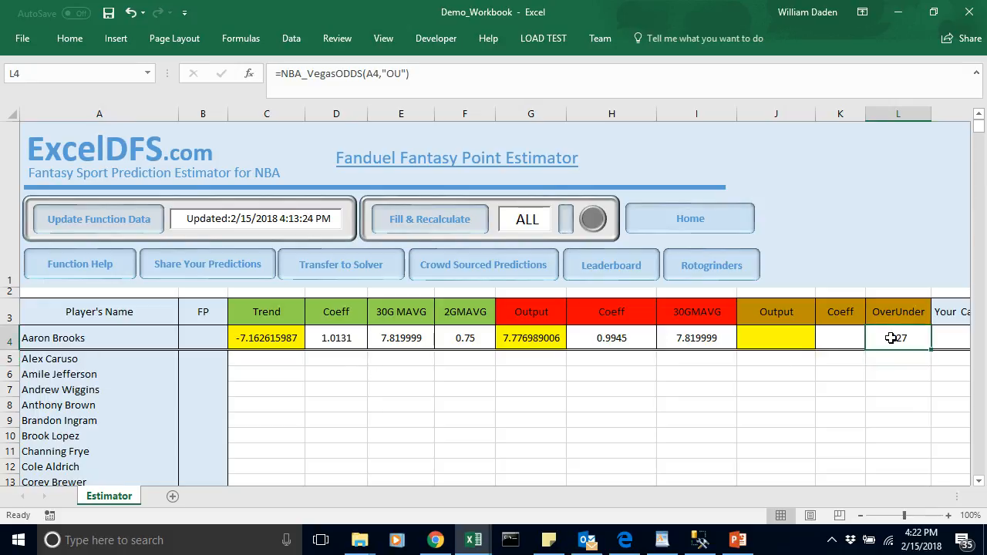
Step: Look up the OverUnder regression coefficient on the byMavg_Trend_OU sheet of NBA_Dataset and return to Demo_Workbook
click(846, 342)
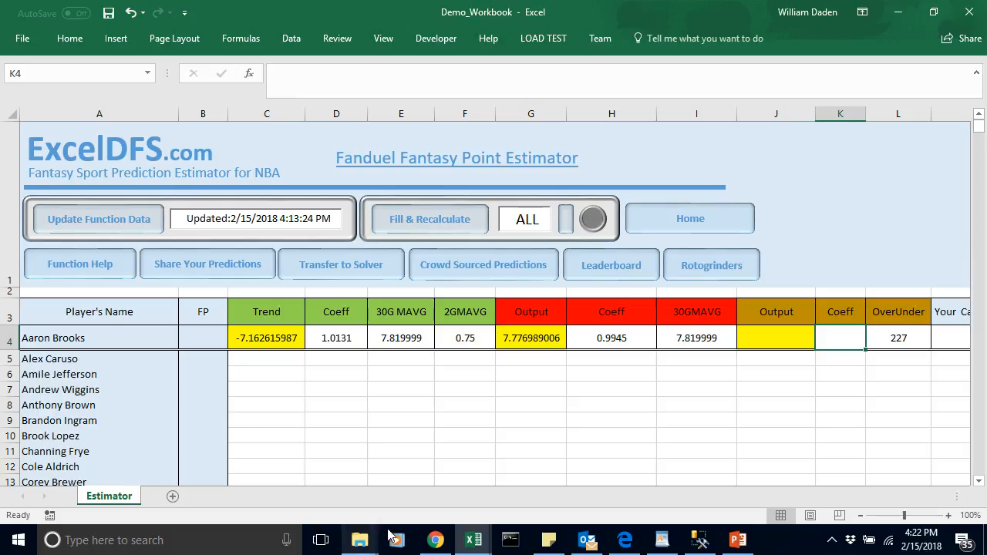
click(477, 540)
click(474, 471)
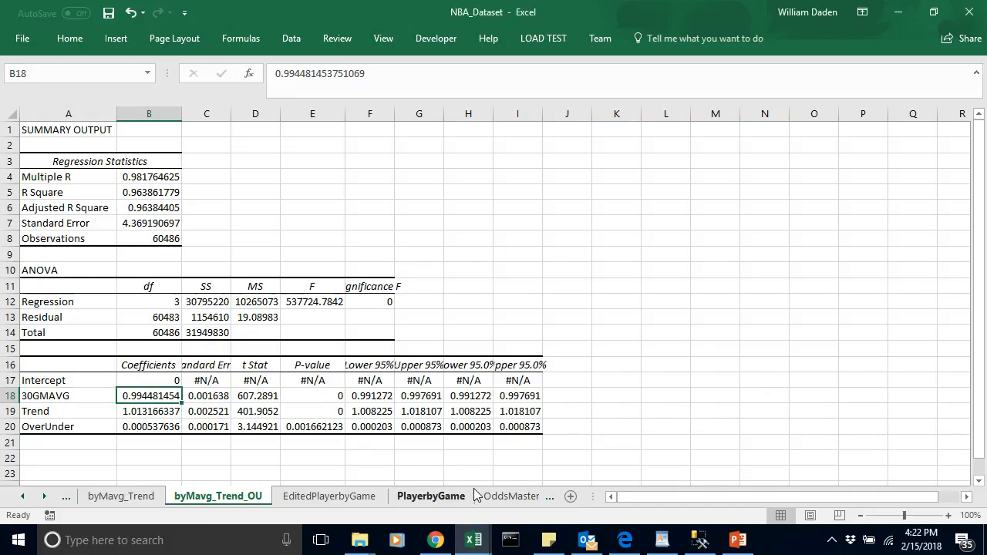
click(174, 425)
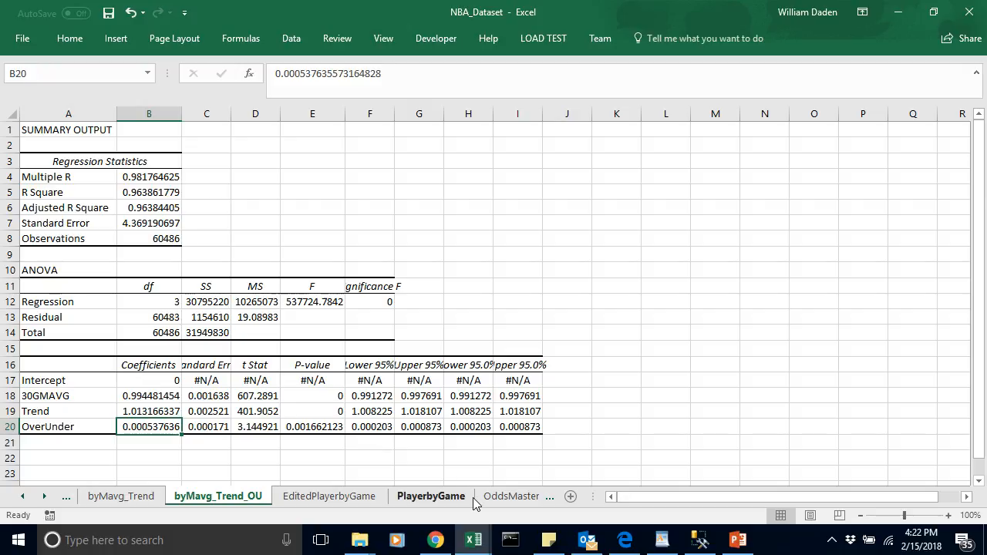
mouse_move(481, 546)
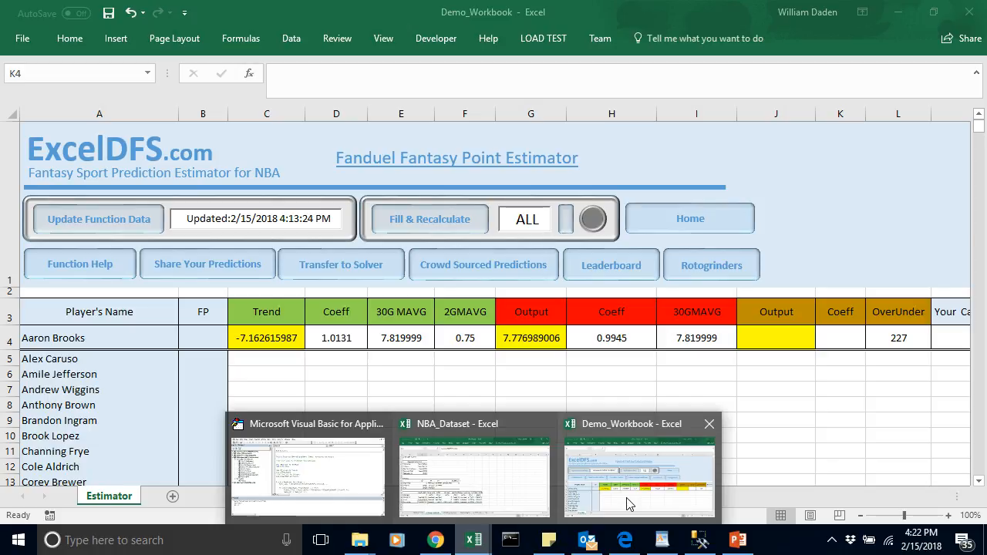
click(626, 503)
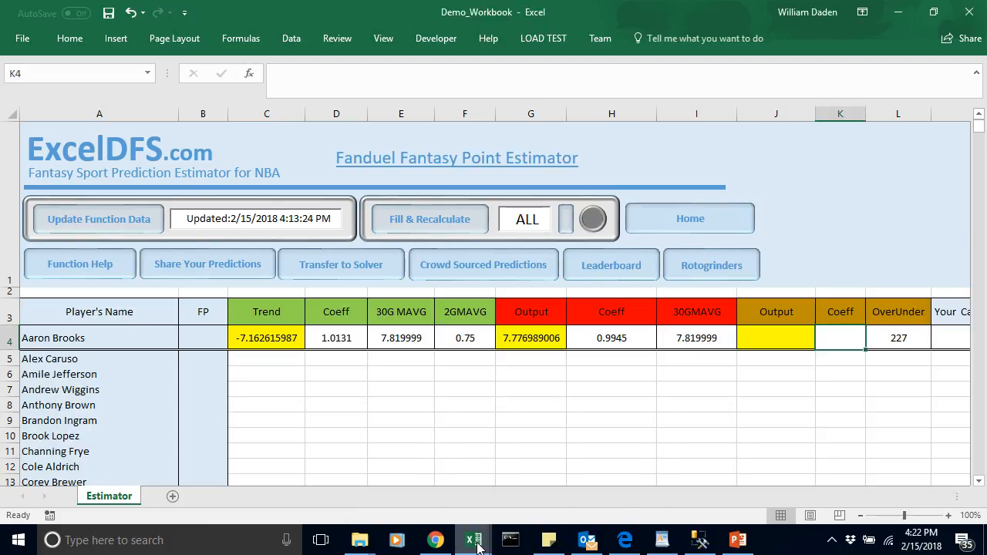
Step: Enter 0.0005 as the OverUnder coefficient in cell K4
double_click(837, 338)
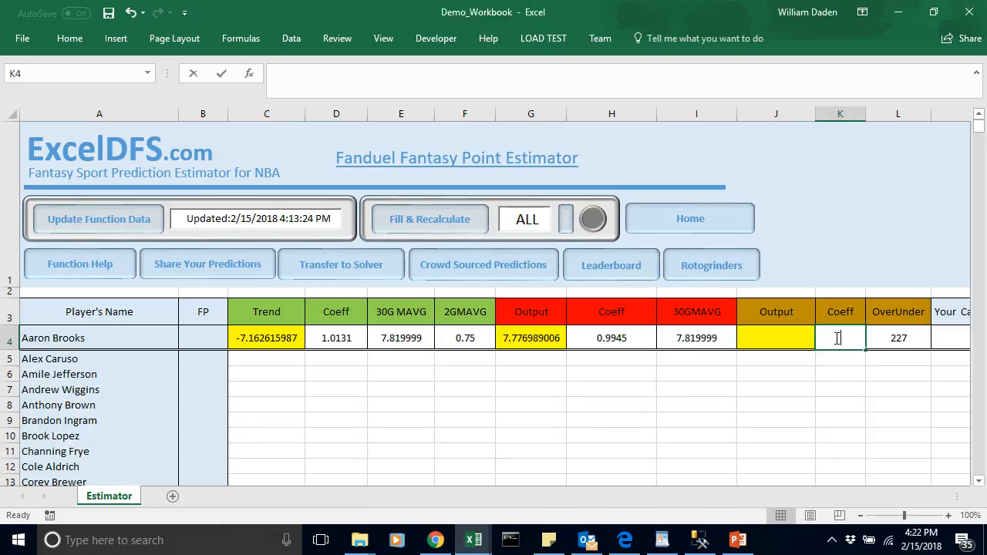
text(0.0005)
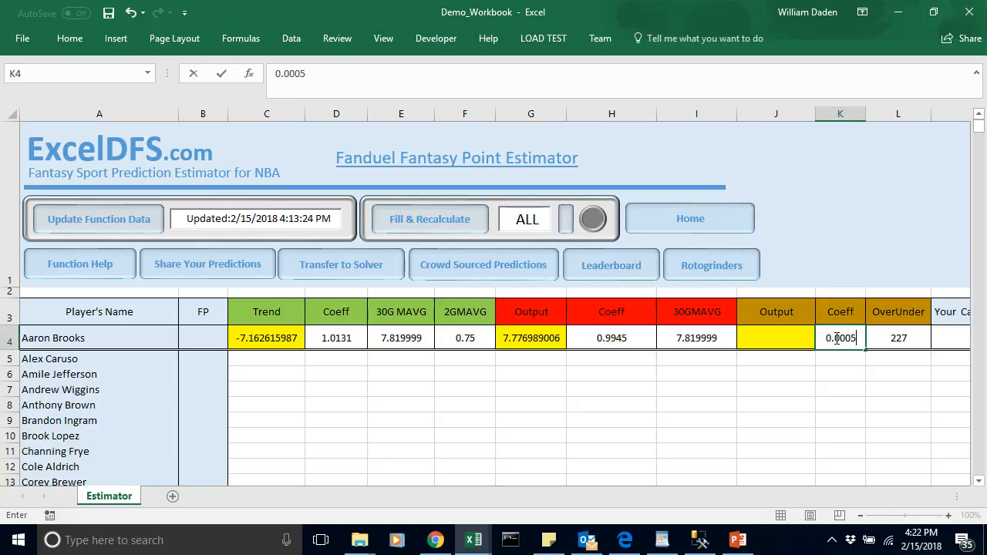
key(Return)
Step: Multiply the coefficient by the OverUnder value with the formula =K4*L4 in Output cell J4
click(780, 340)
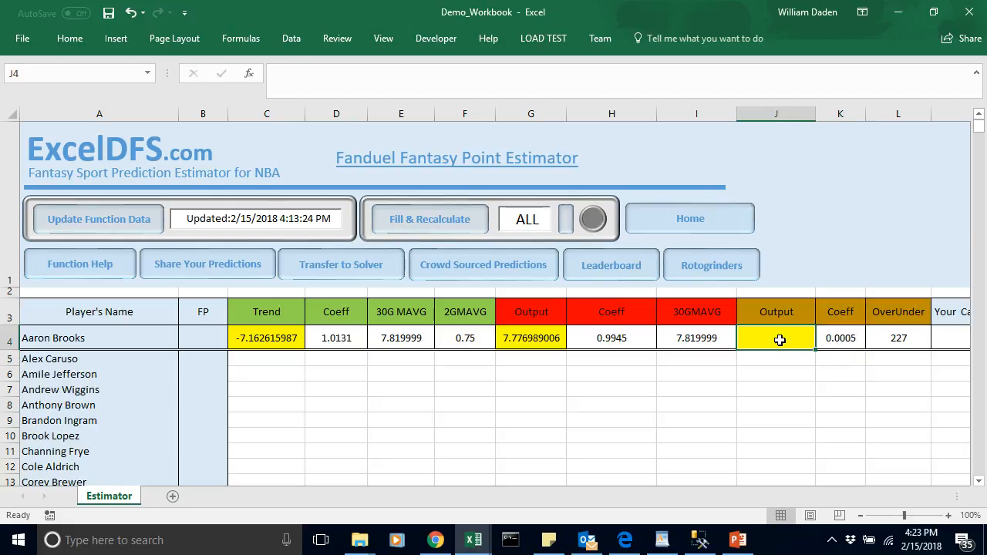
text(=)
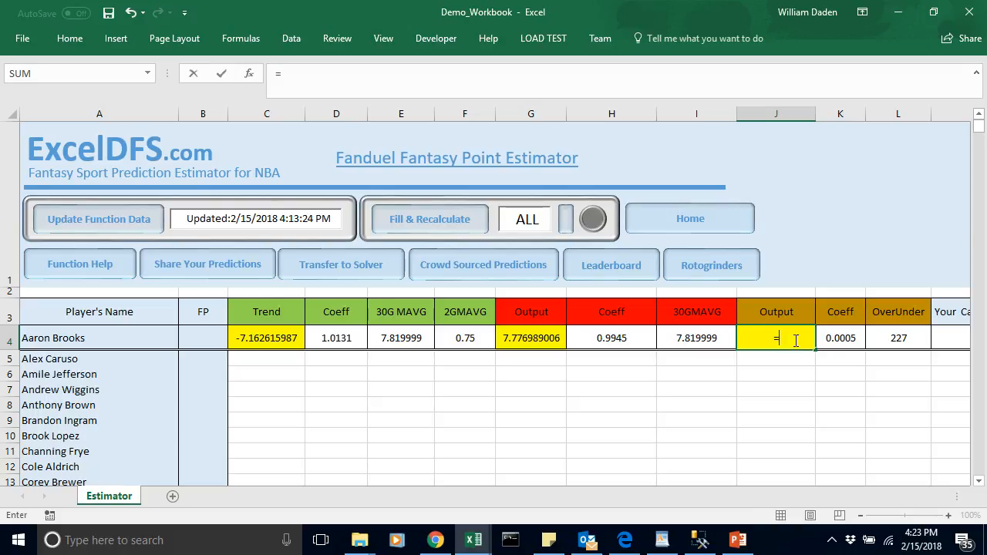
click(846, 340)
text(*)
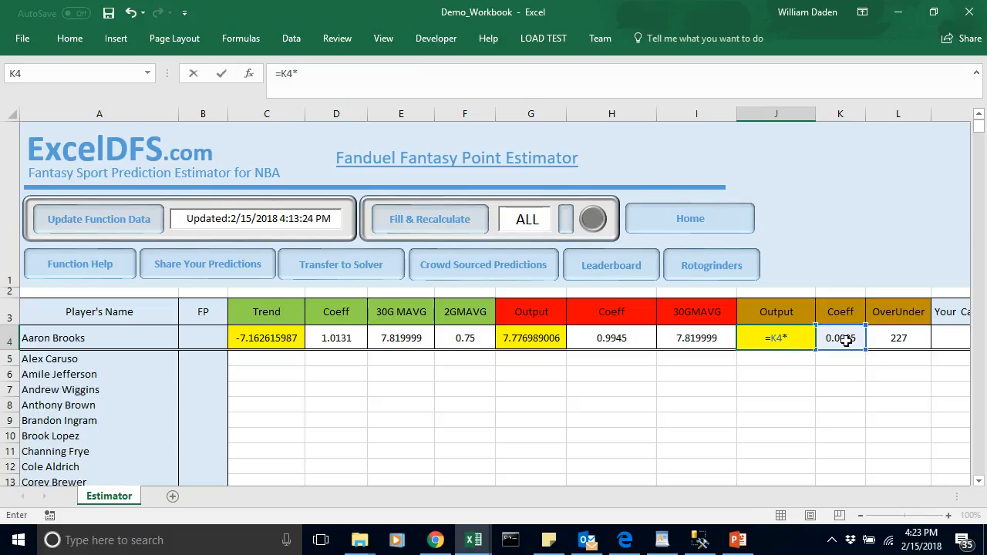
click(892, 340)
key(Return)
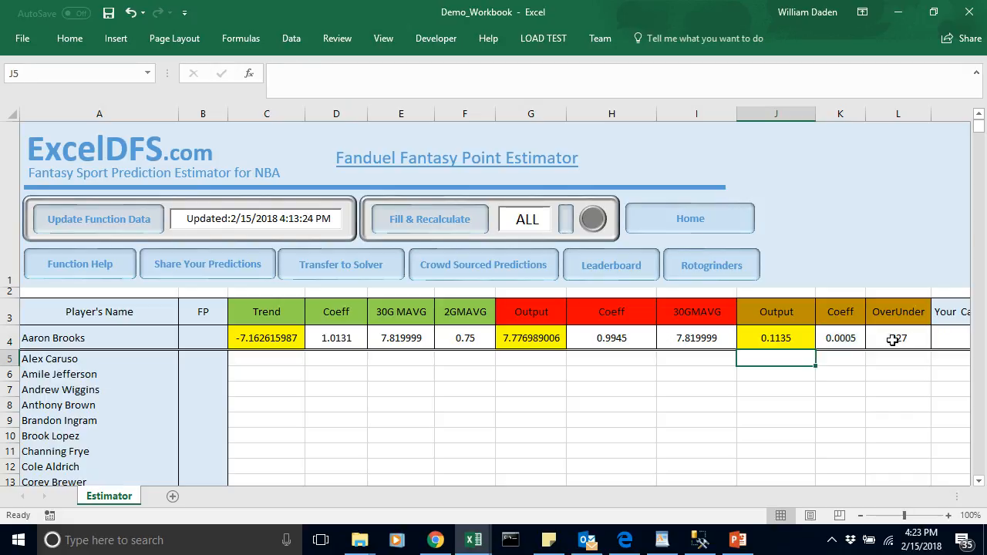
Step: Add up the three outputs in FP cell B4 with the formula =G4+C4+J4
click(793, 337)
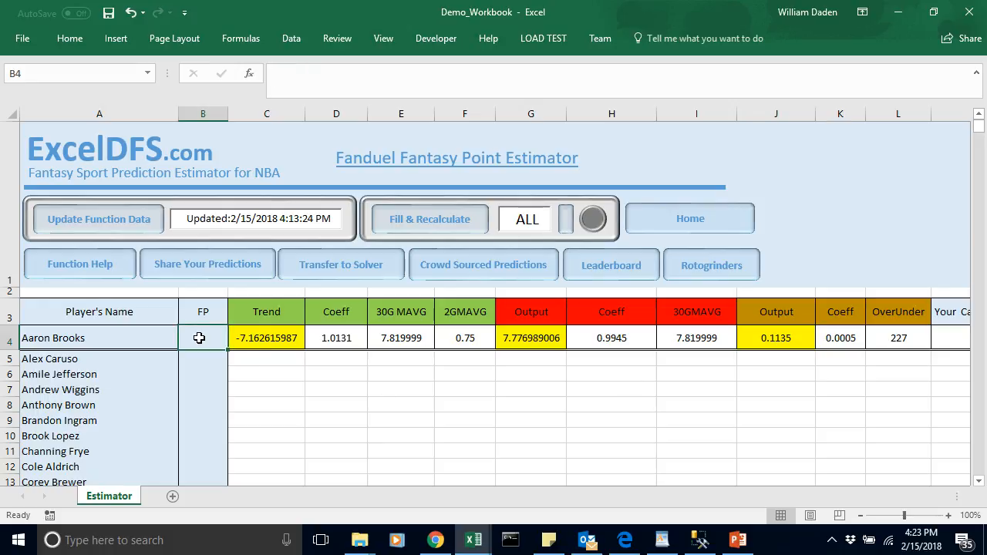
text(=)
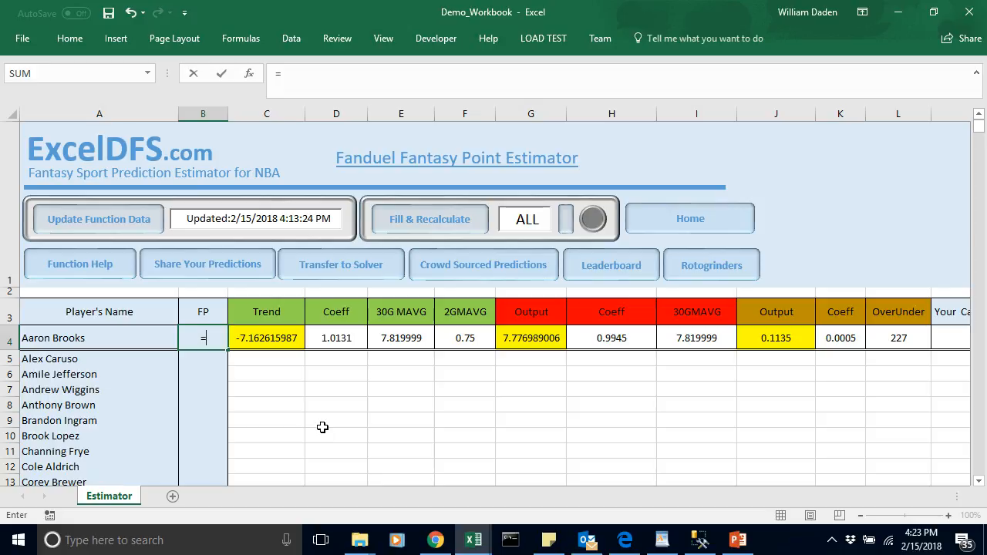
click(535, 338)
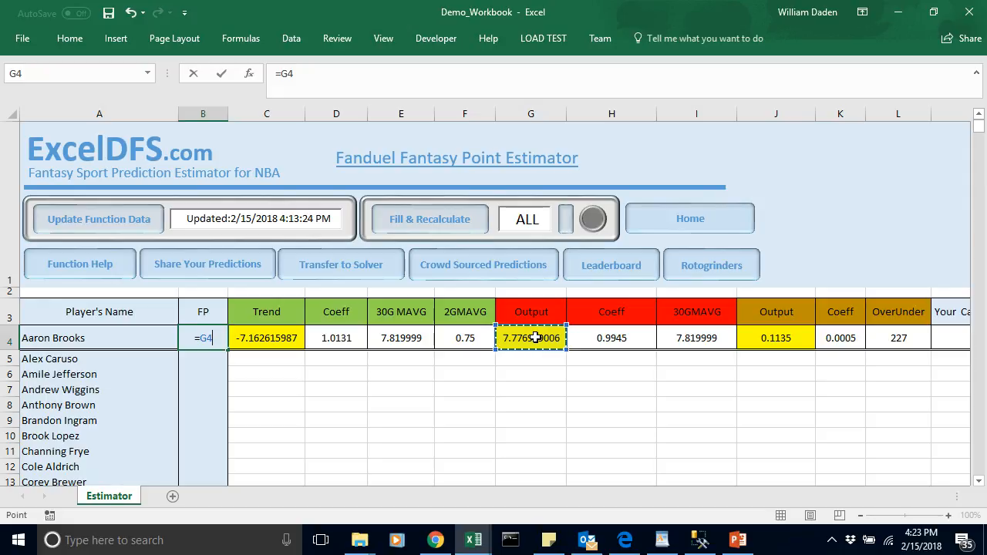
text(+)
click(265, 339)
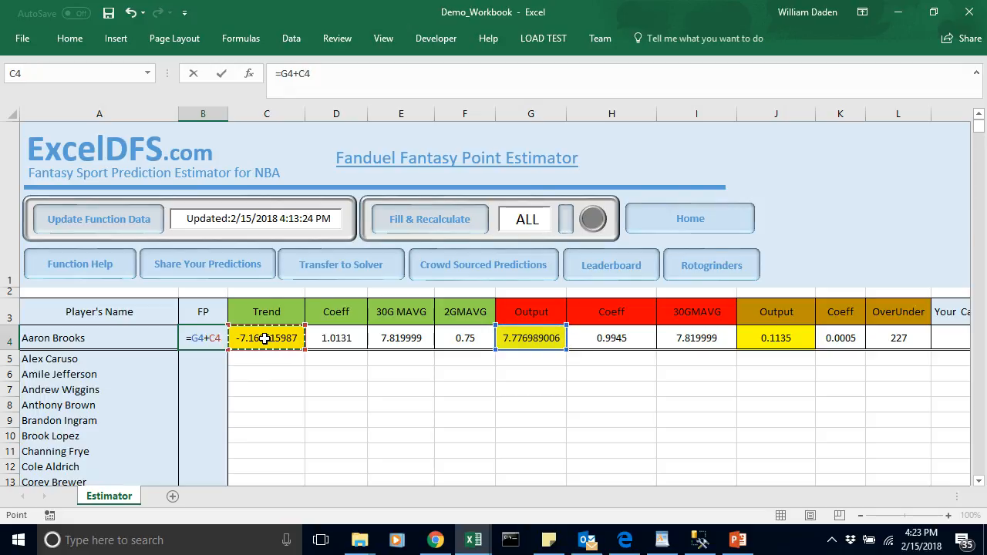
text(+)
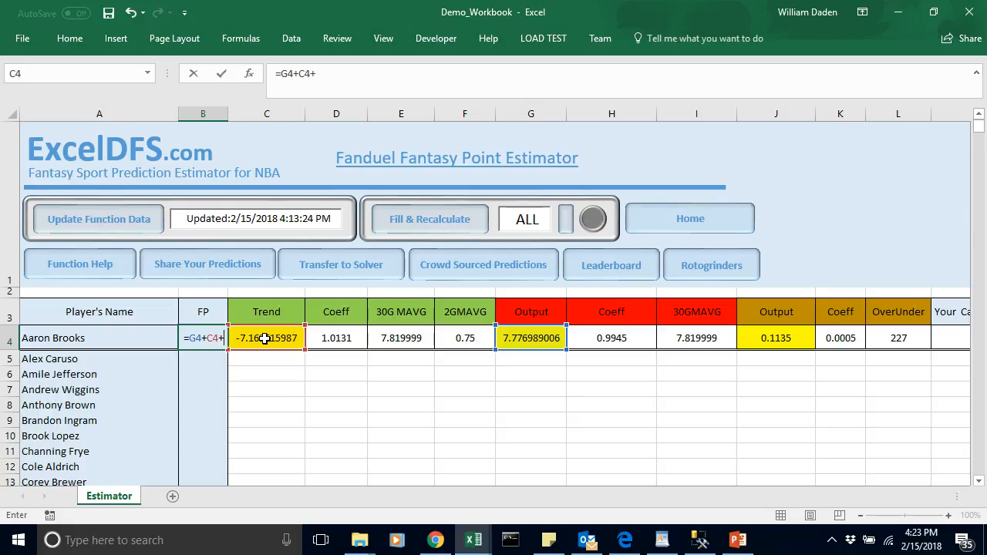
click(769, 338)
key(Return)
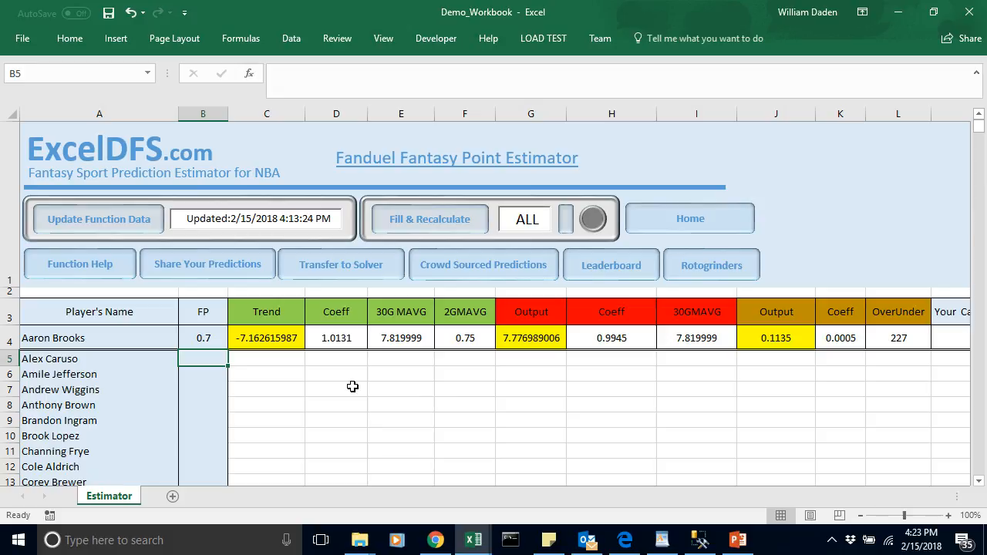
Step: Fill and recalculate the estimates for 20 players and check the filled rows in the FP and Output columns
click(205, 339)
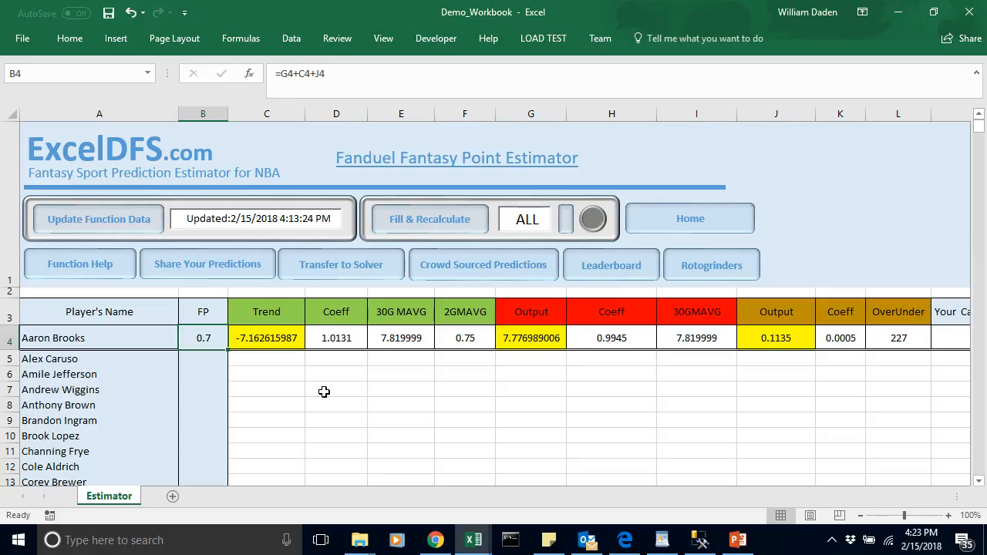
click(568, 224)
click(422, 223)
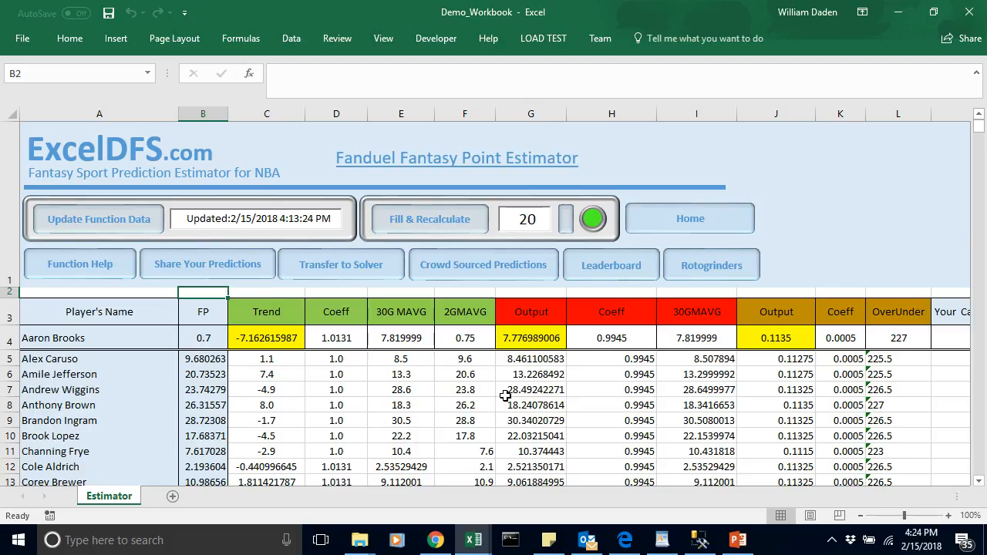
click(529, 360)
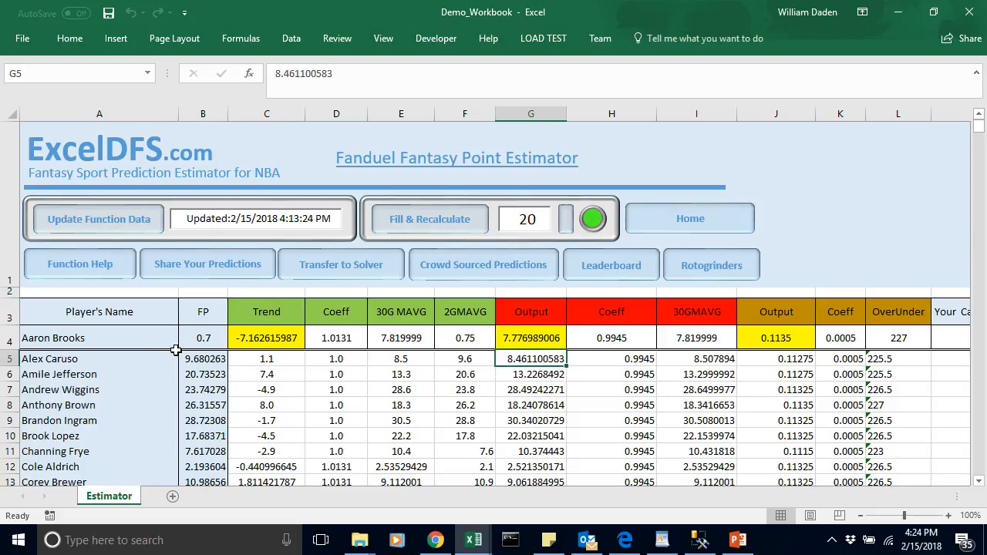
click(211, 359)
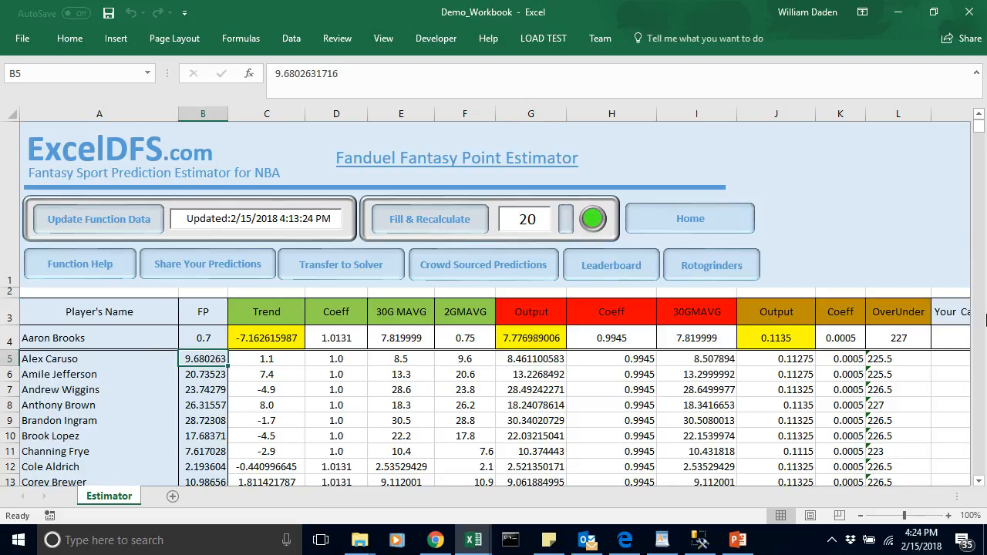
click(979, 482)
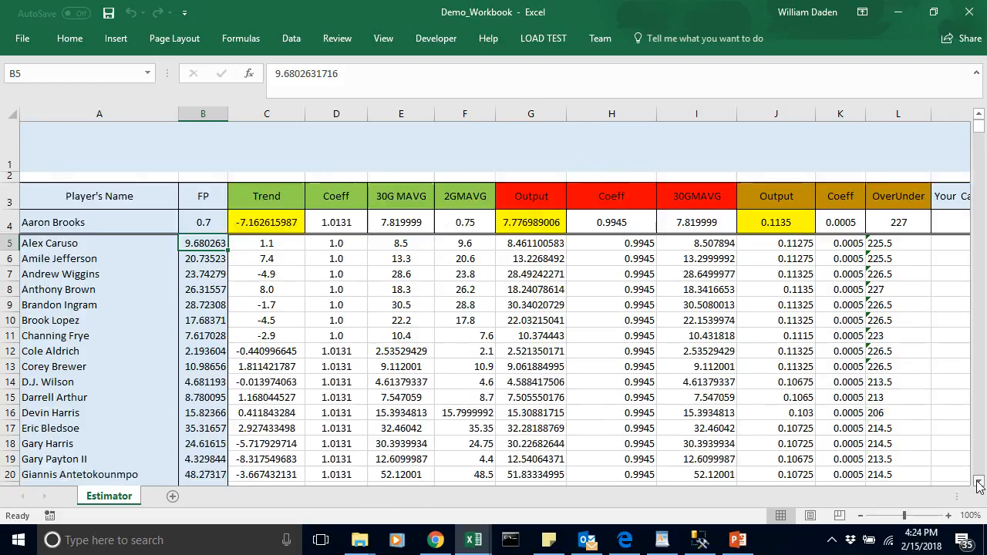
click(979, 482)
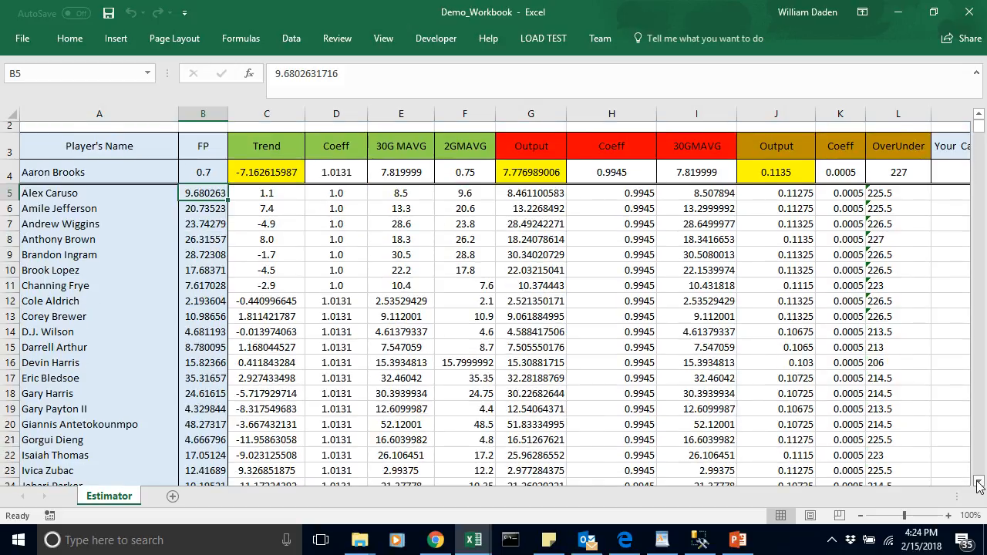
click(980, 130)
Step: Fill and recalculate the estimates for ALL players and transfer the generated predictions to the Solver
click(566, 225)
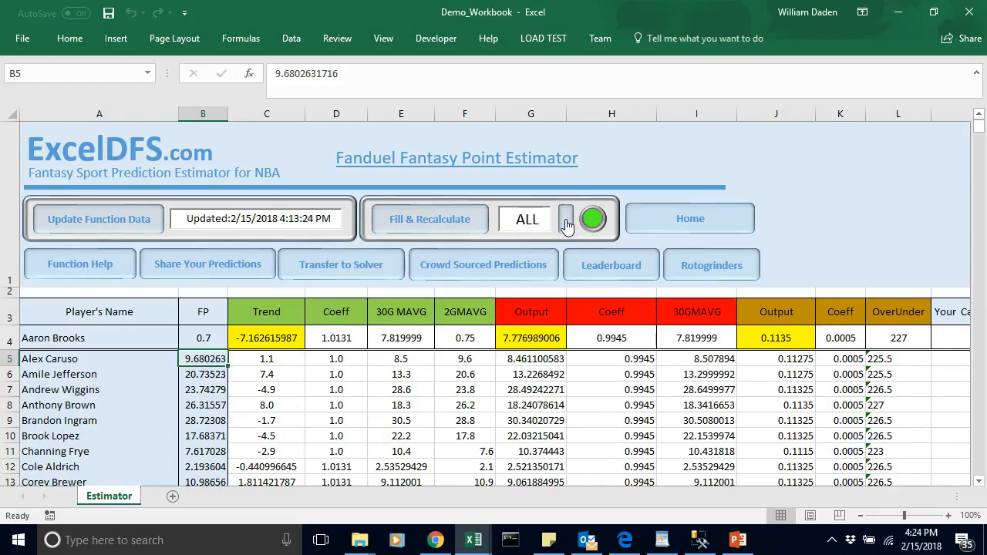
click(430, 221)
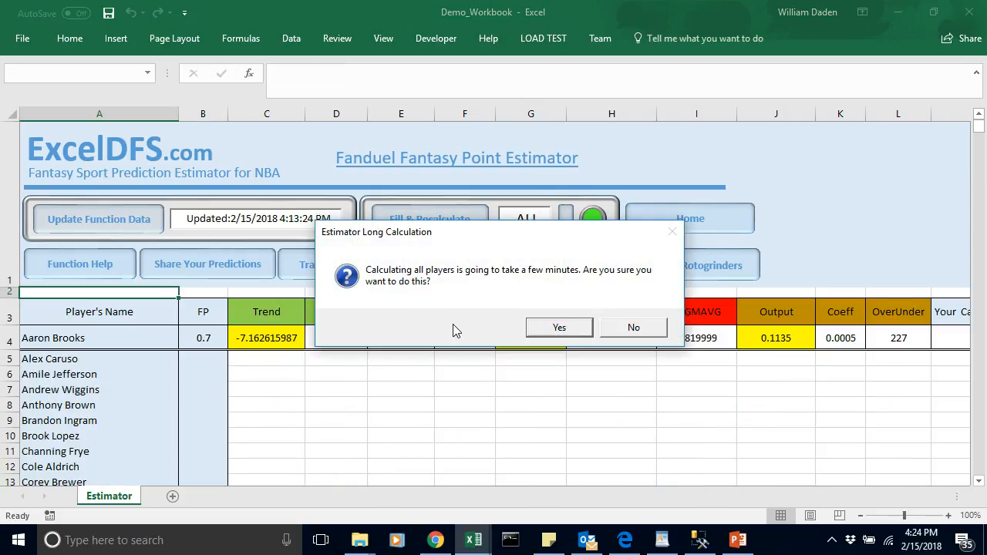
click(560, 328)
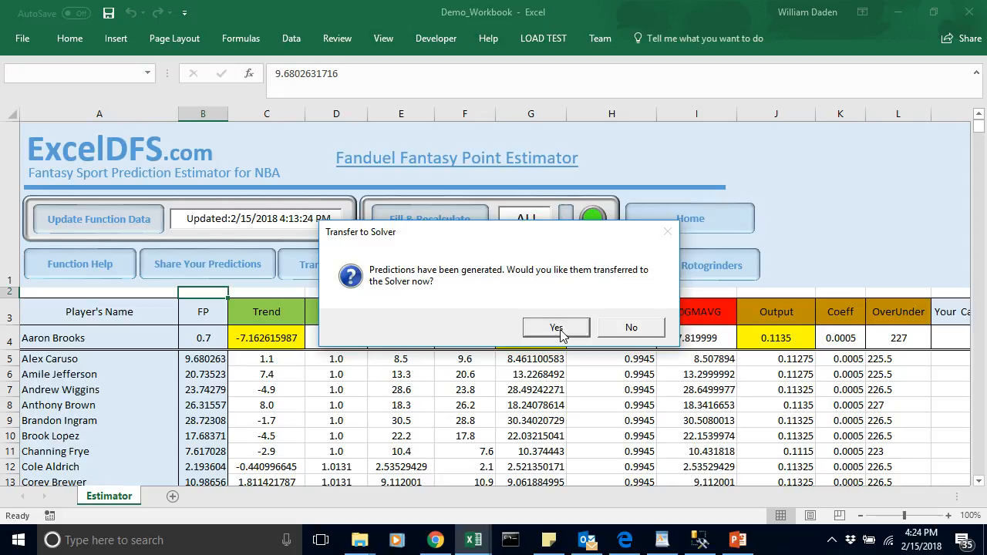
click(556, 329)
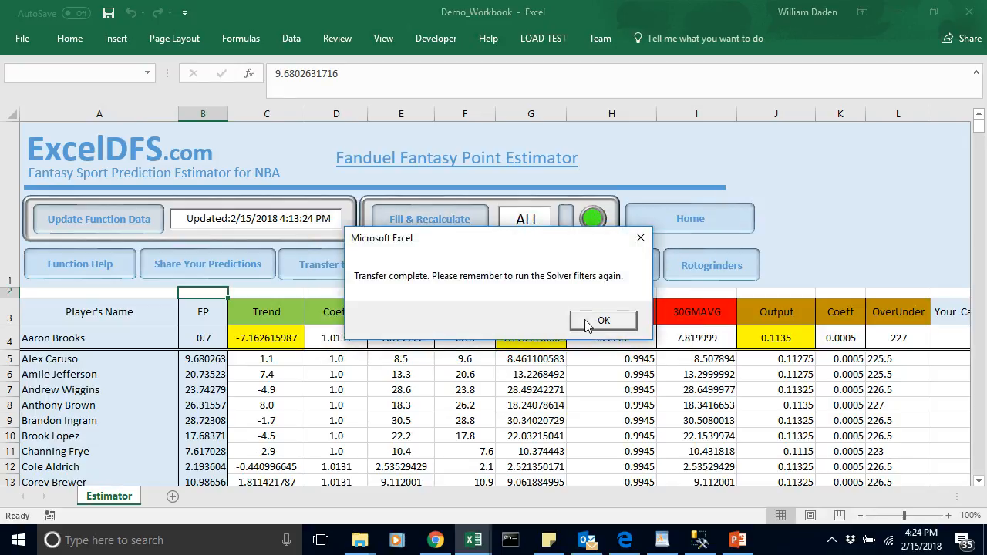
click(598, 318)
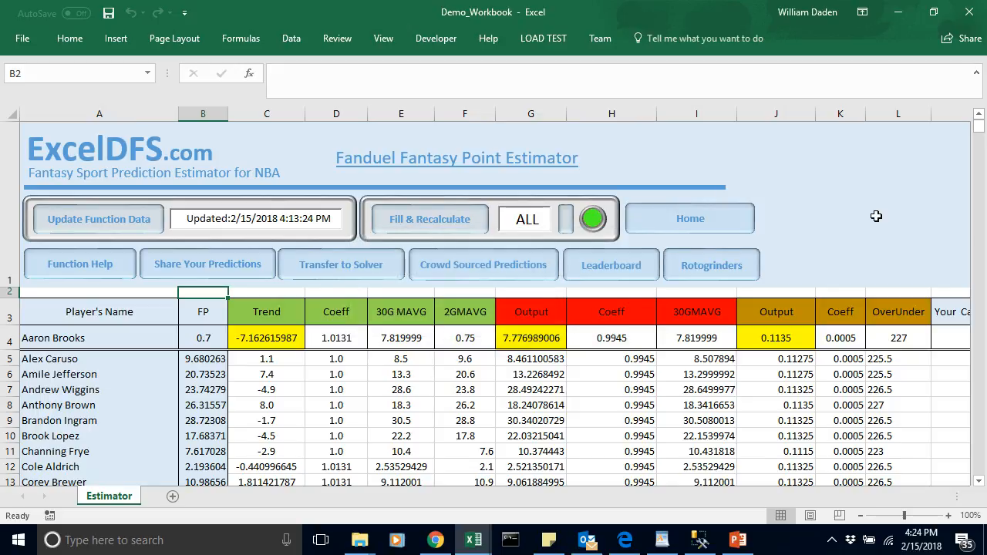
Step: Review the filled player rows and share the predictions with the crd-sourced predictor
click(979, 481)
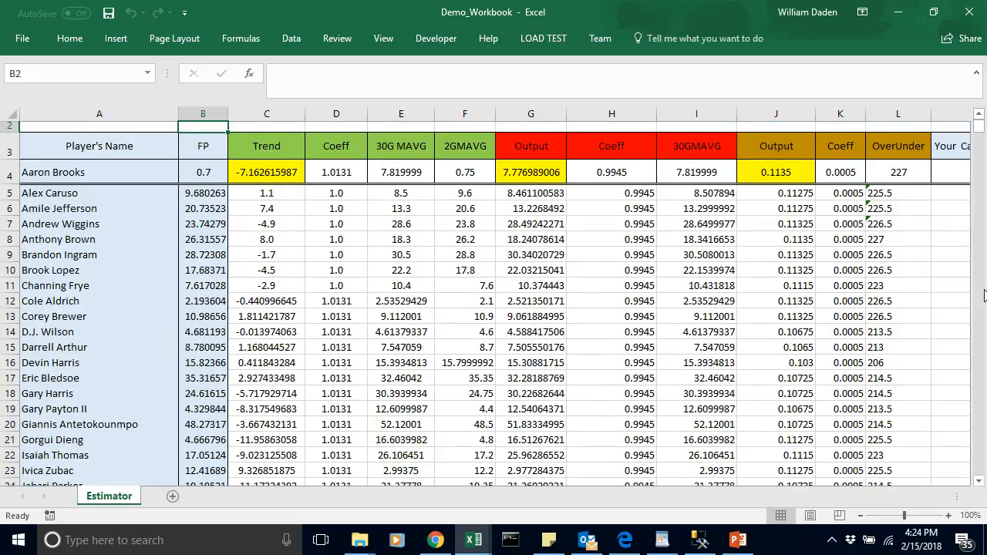
click(979, 116)
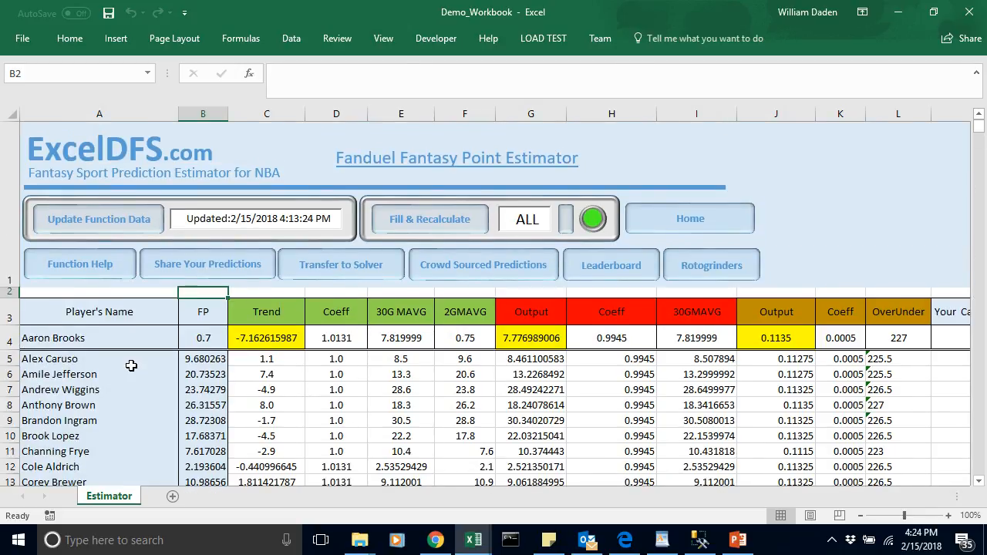
click(239, 265)
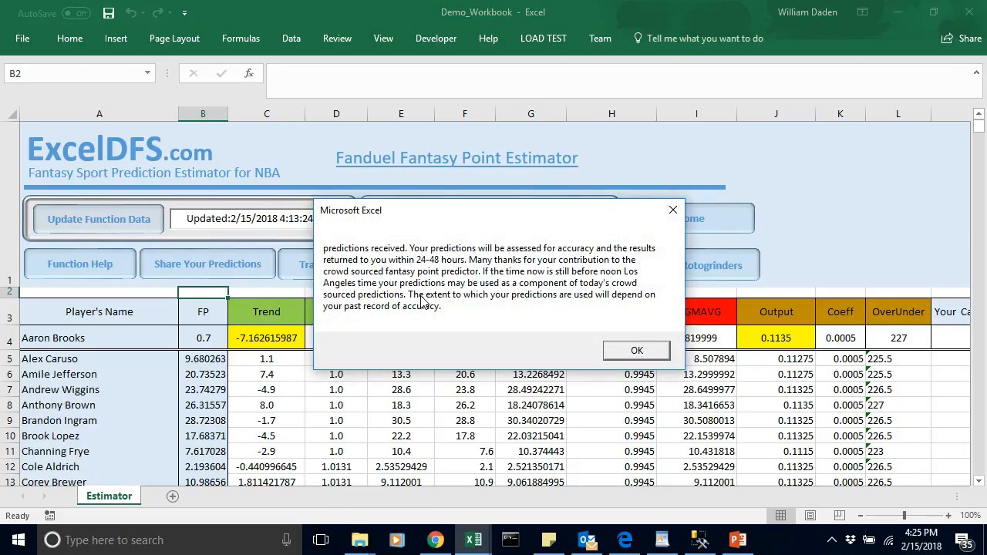
click(640, 351)
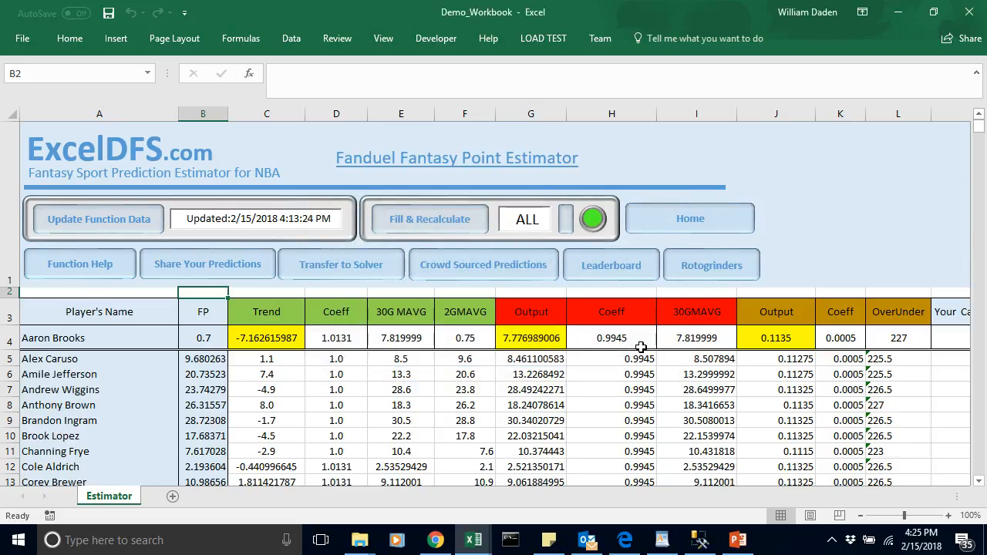
Step: Open the Leaderboard, refresh it and examine the top-ranked entries
click(613, 266)
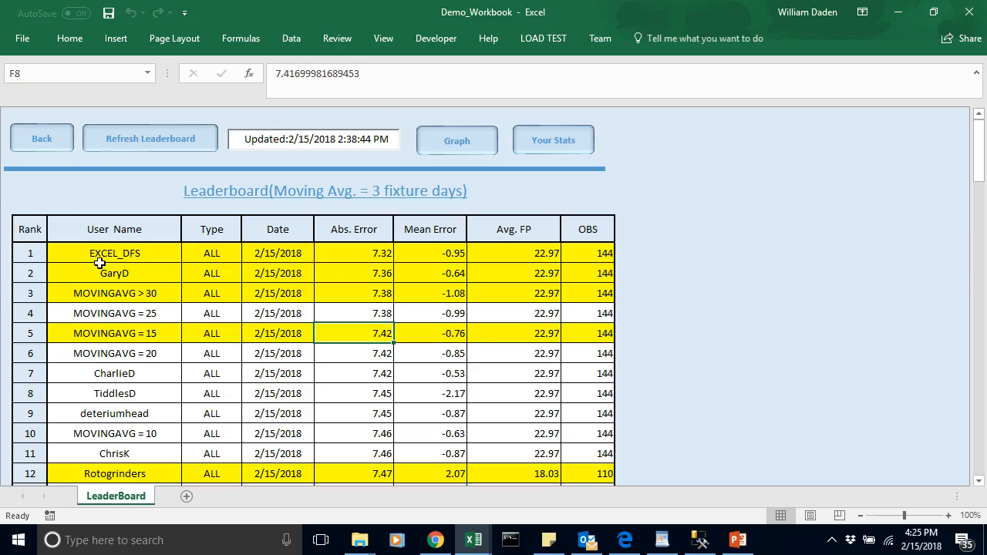
click(114, 253)
click(132, 139)
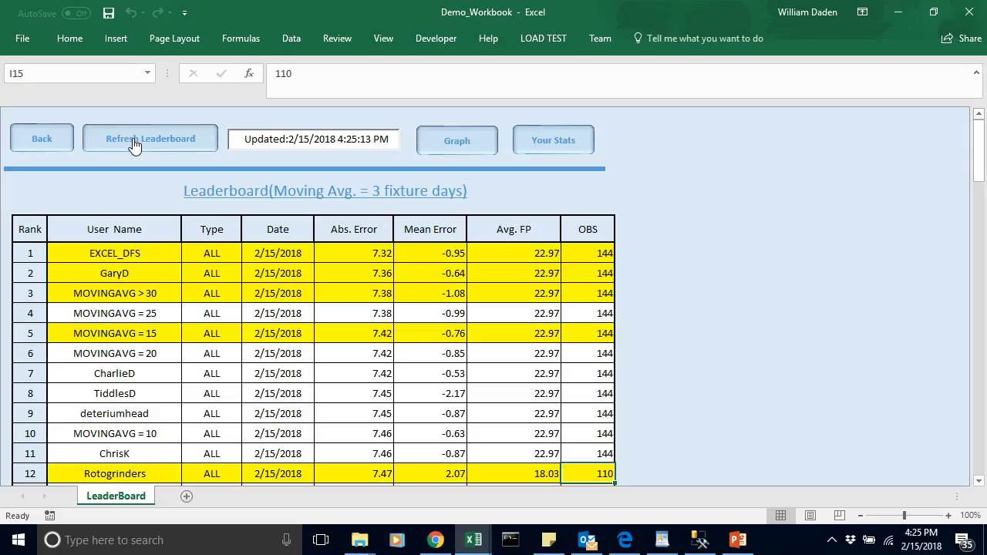
click(152, 271)
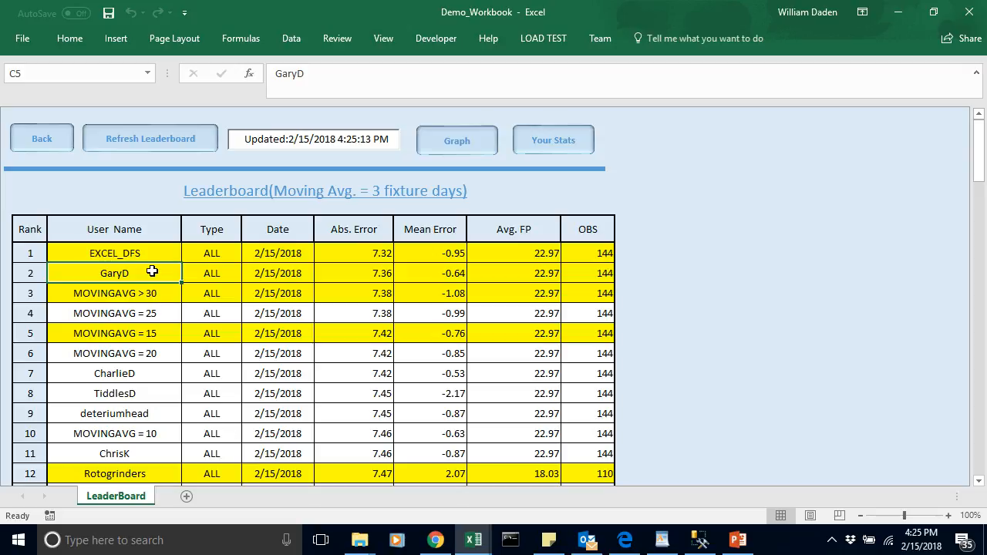
Step: Review the personal prediction results and the absolute mean error graph, and return through the Leaderboard to the Estimator
click(549, 142)
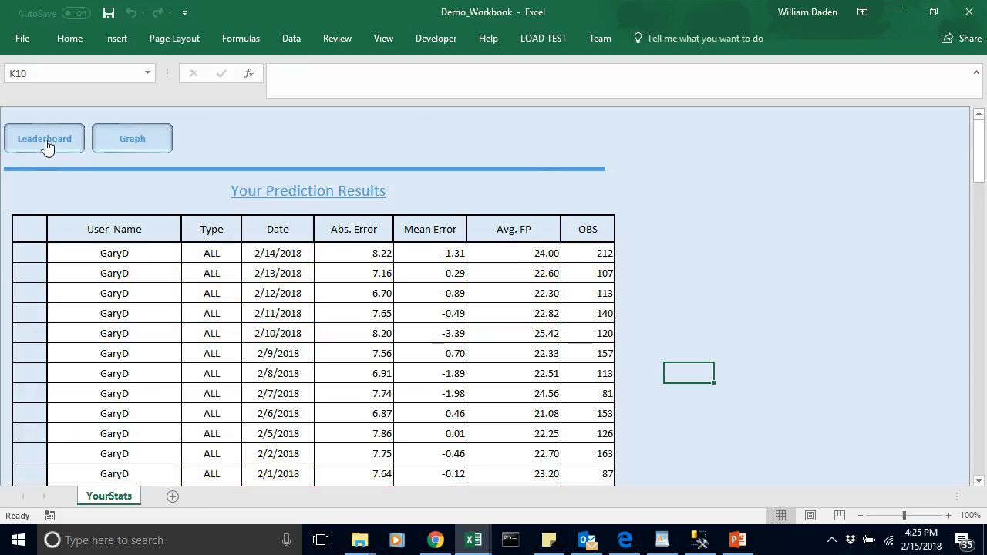
click(133, 140)
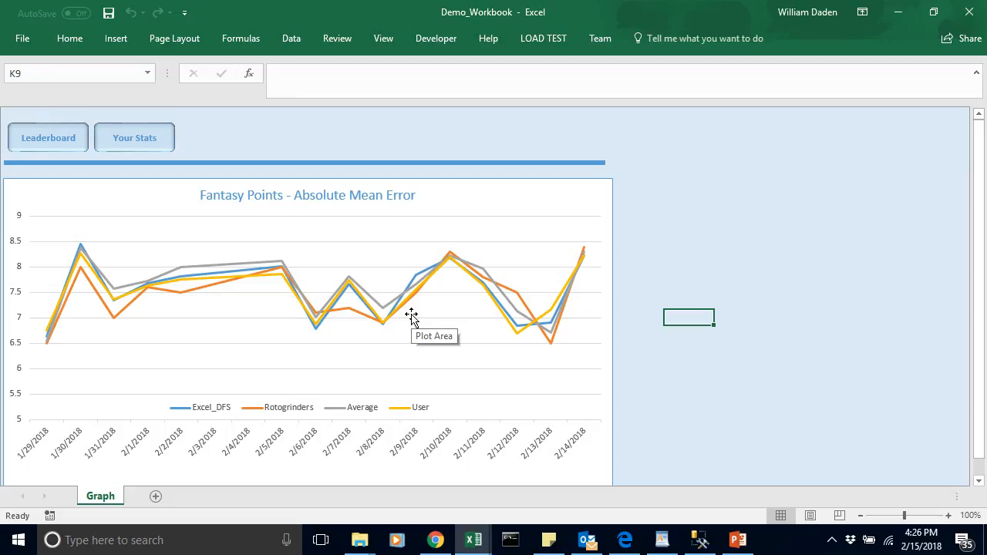
click(51, 149)
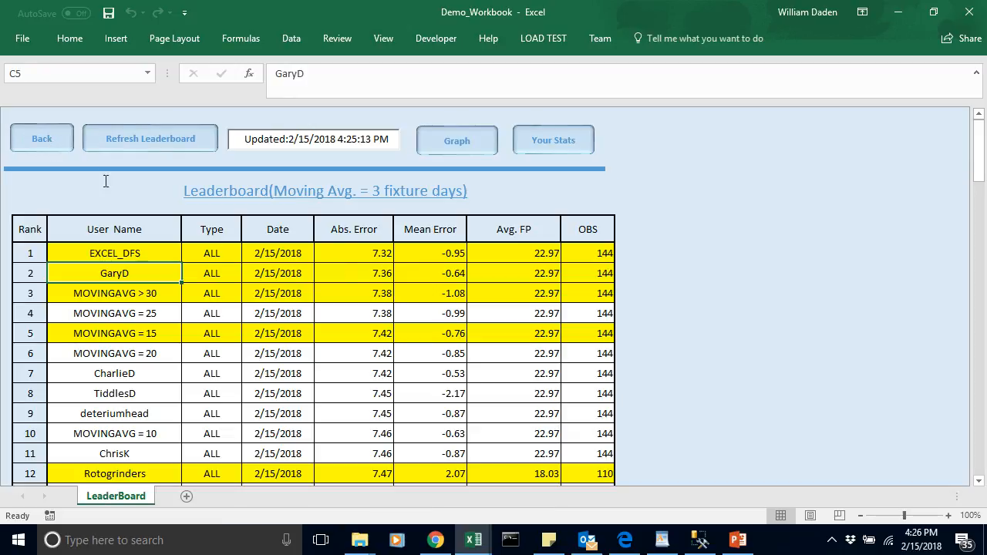
click(44, 142)
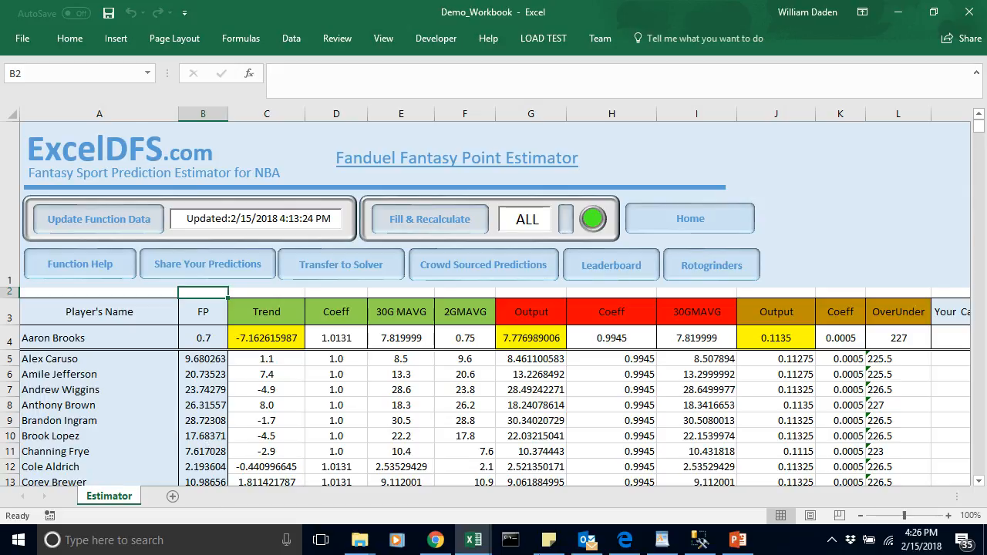
Step: Switch to the NBA_Dataset workbook and open the EditedPlayerbyGame sheet
click(478, 540)
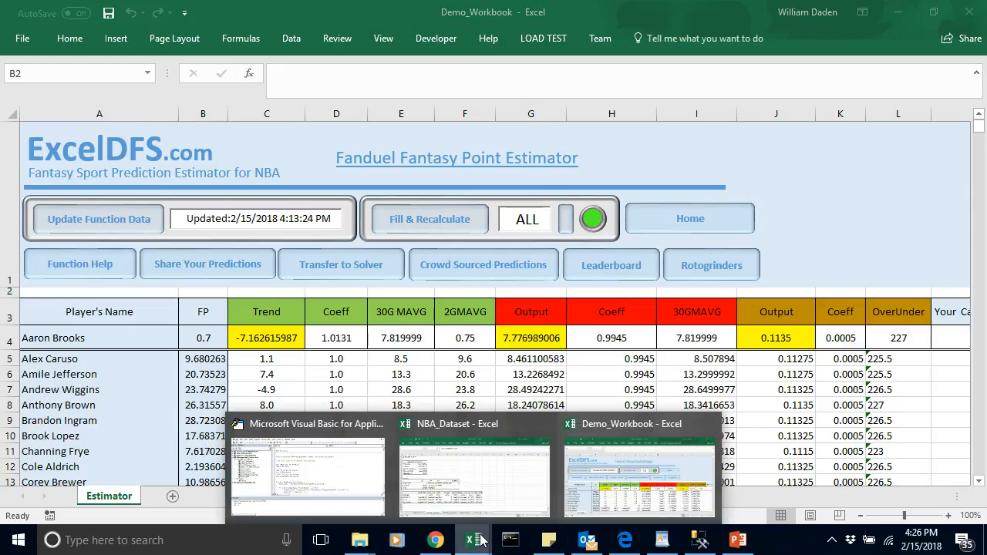
click(594, 492)
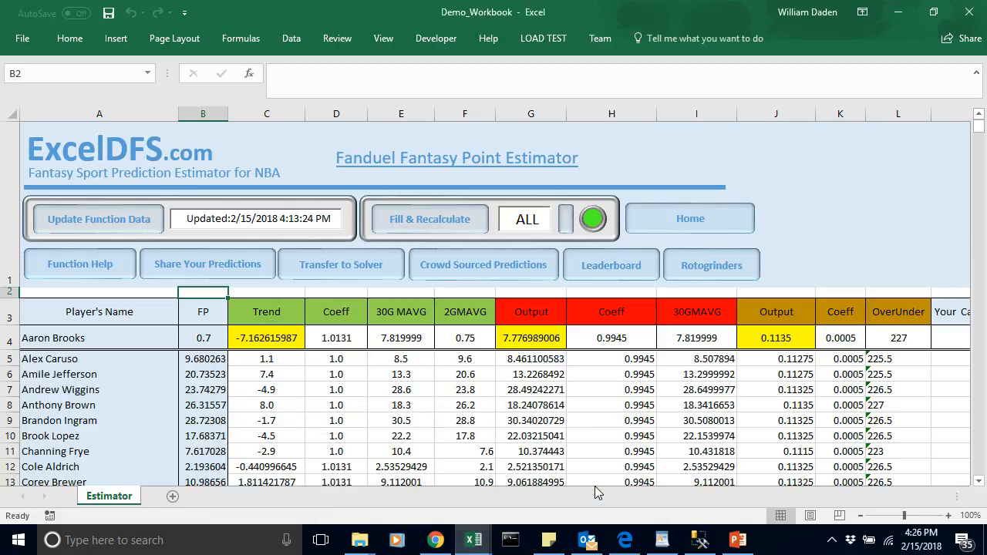
click(470, 543)
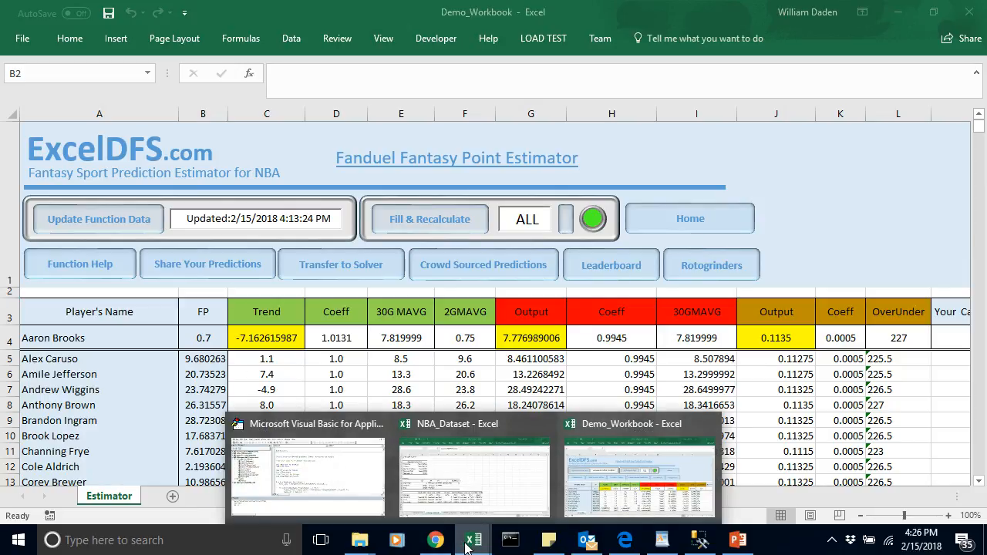
click(466, 475)
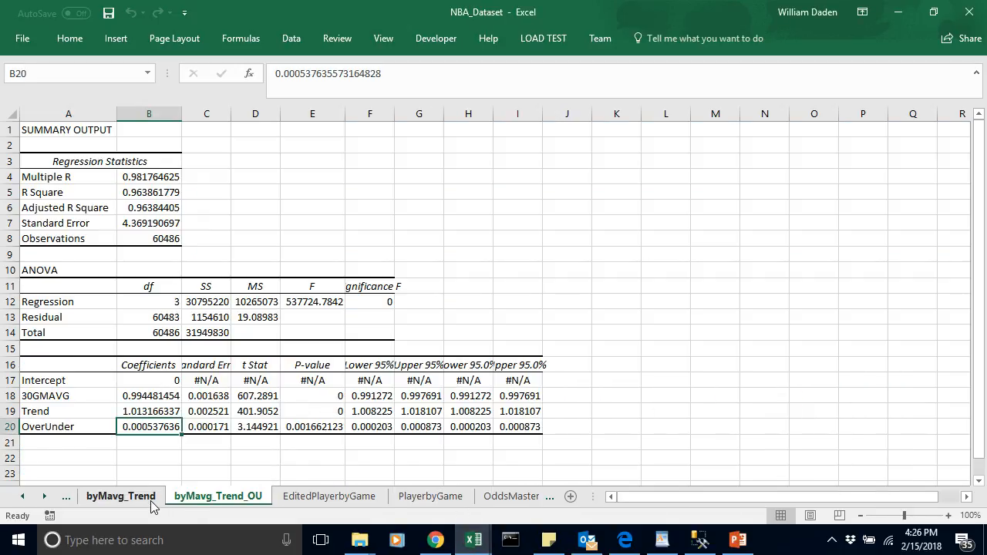
click(26, 498)
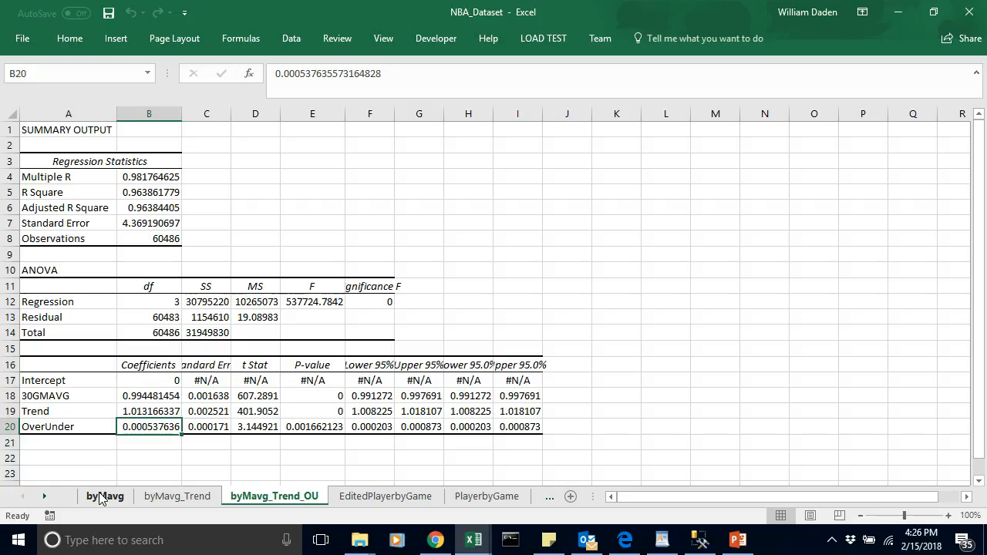
click(420, 497)
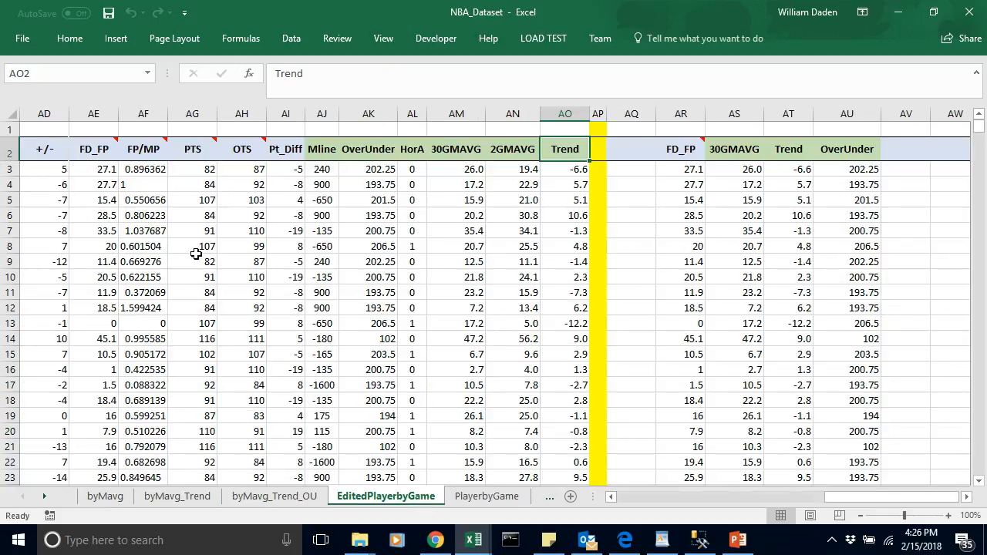
Step: Check the date range of the player game data by going from the first to the last entry in the Date column
click(123, 182)
key(Left)
key(Left)
key(Left)
key(Left)
key(Left)
key(Left)
key(Left)
key(Left)
key(Left)
key(Left)
key(Left)
key(Left)
key(Left)
key(Left)
key(Left)
key(Left)
key(Left)
key(Left)
key(Left)
key(Left)
key(Left)
key(Left)
key(Left)
key(Left)
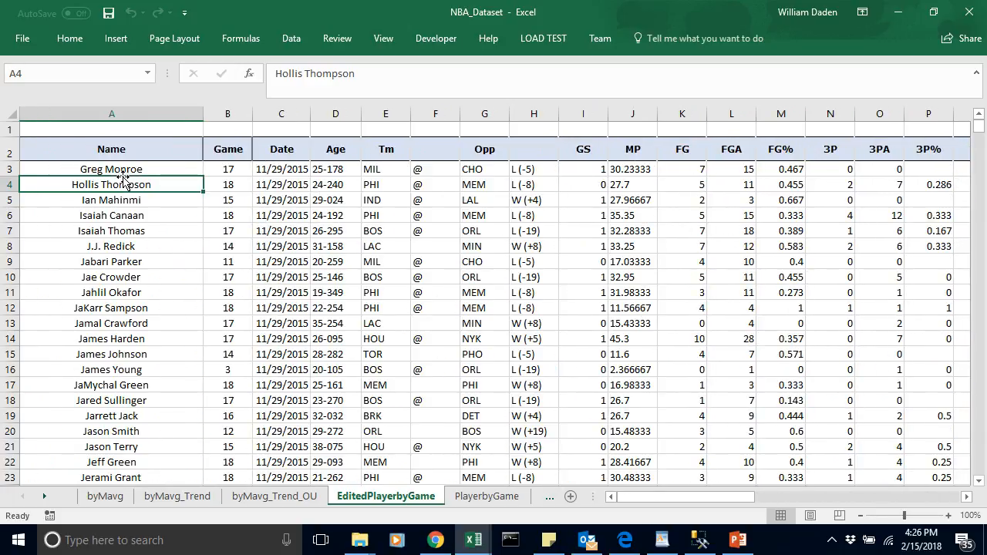
key(Right)
key(Right)
key(Up)
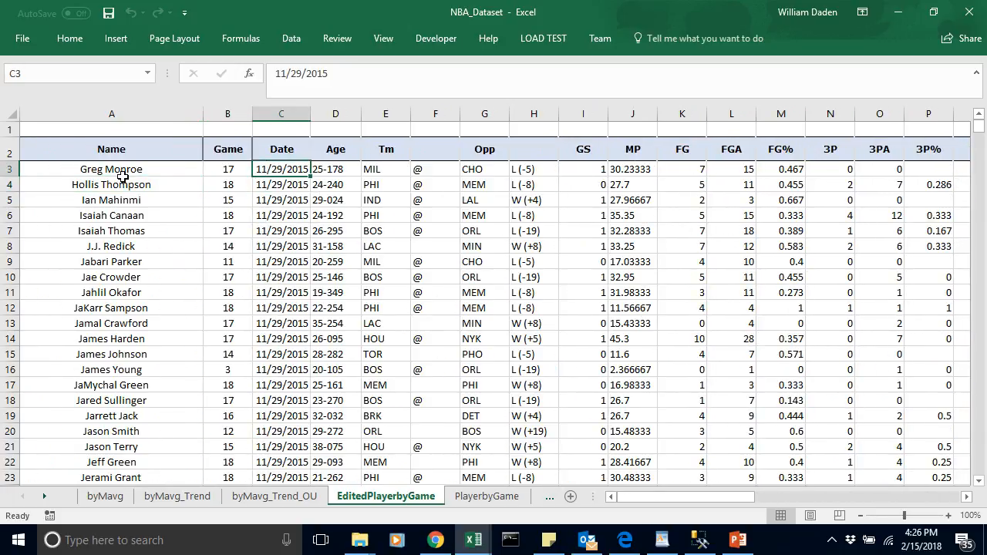
key(End)
key(Down)
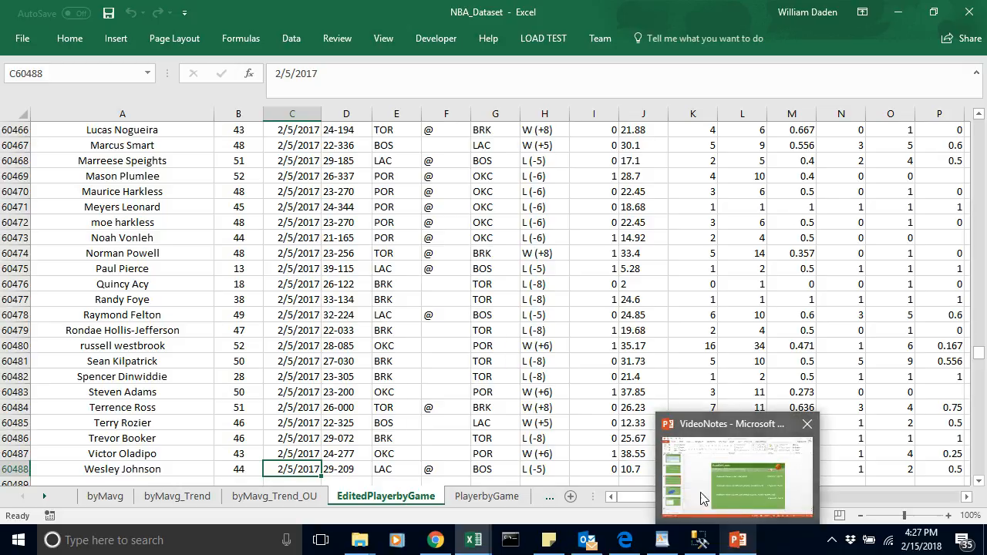
Step: Switch to the VideoNotes presentation in PowerPoint and compare the three prediction formulas on slide 39 in full-screen view, ending the show when done
click(819, 503)
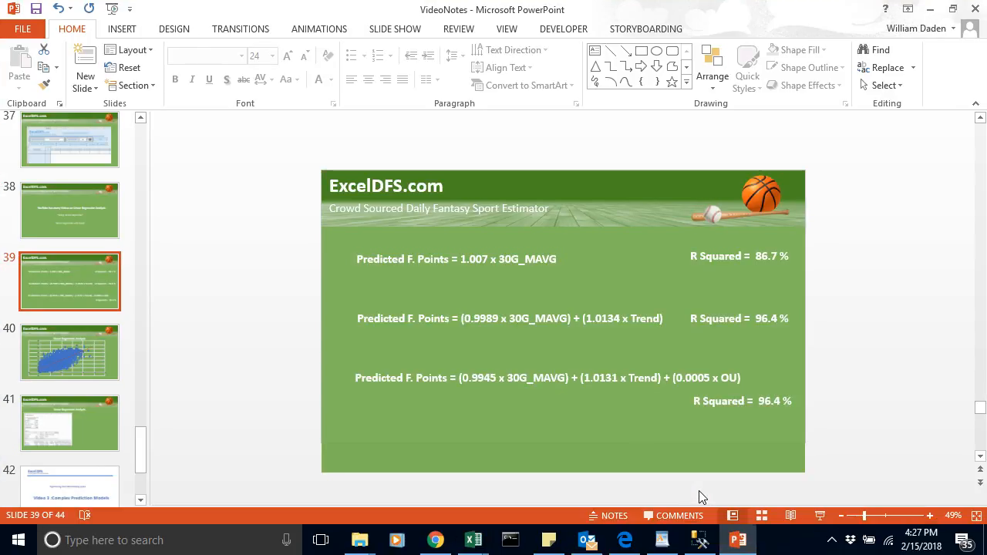
click(820, 515)
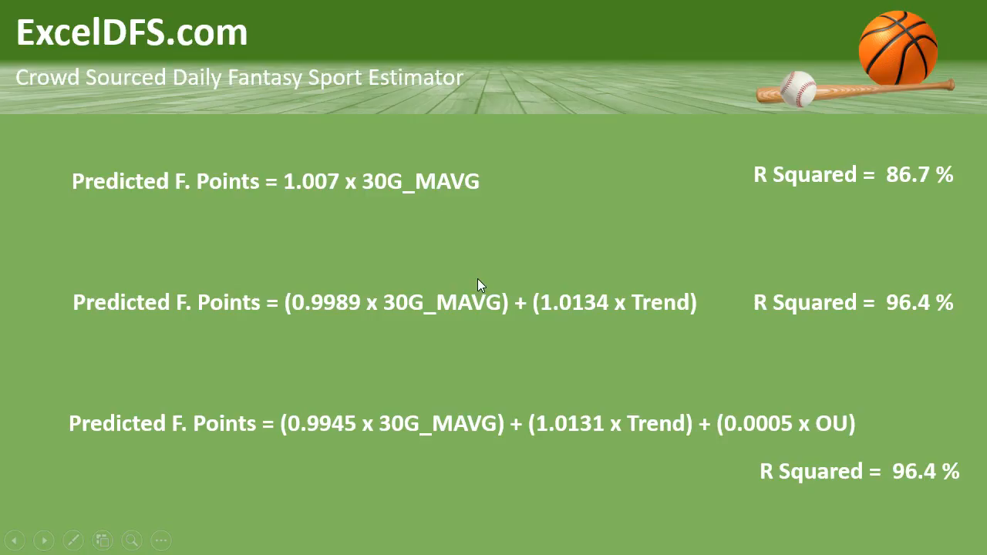
key(Escape)
Step: Return to Demo_Workbook in Excel, reopen the Leaderboard and compare the Rotogrinders entry's absolute error with the higher-ranked entries
mouse_move(479, 541)
click(594, 496)
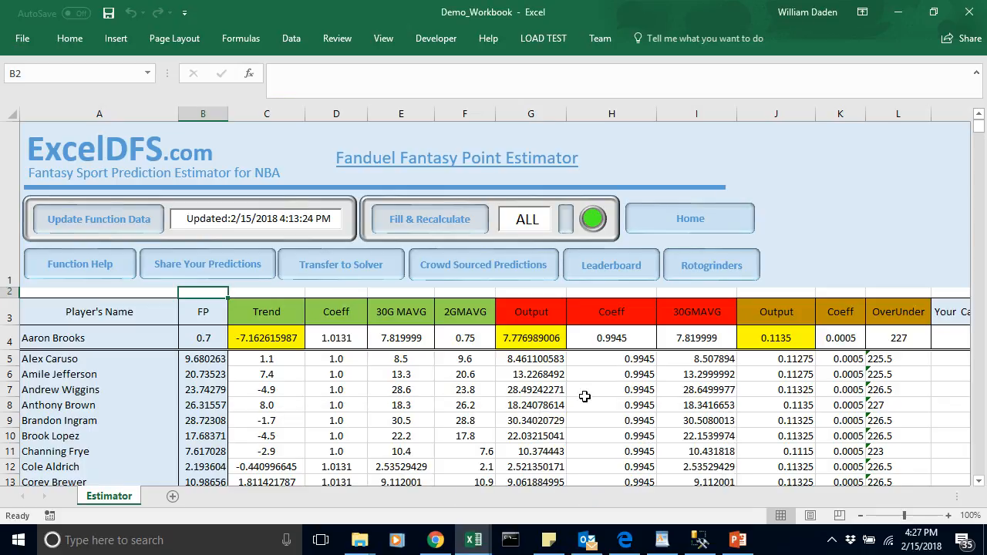
click(617, 266)
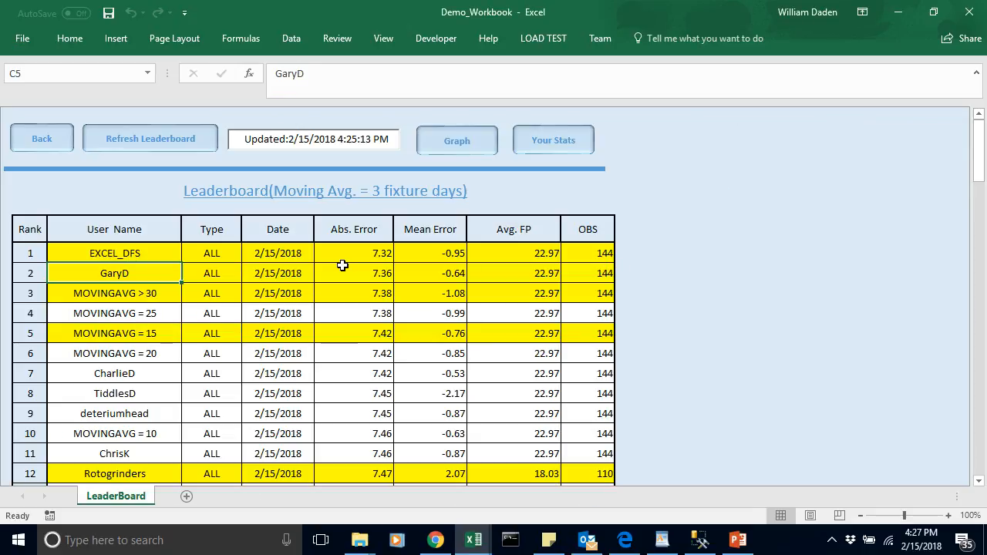
scroll(974, 163, down, 2)
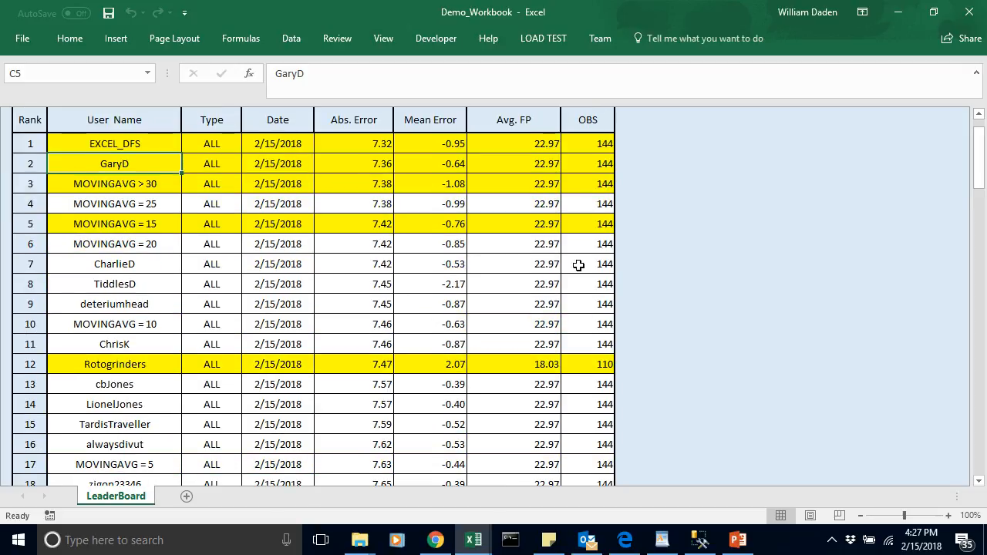
click(378, 364)
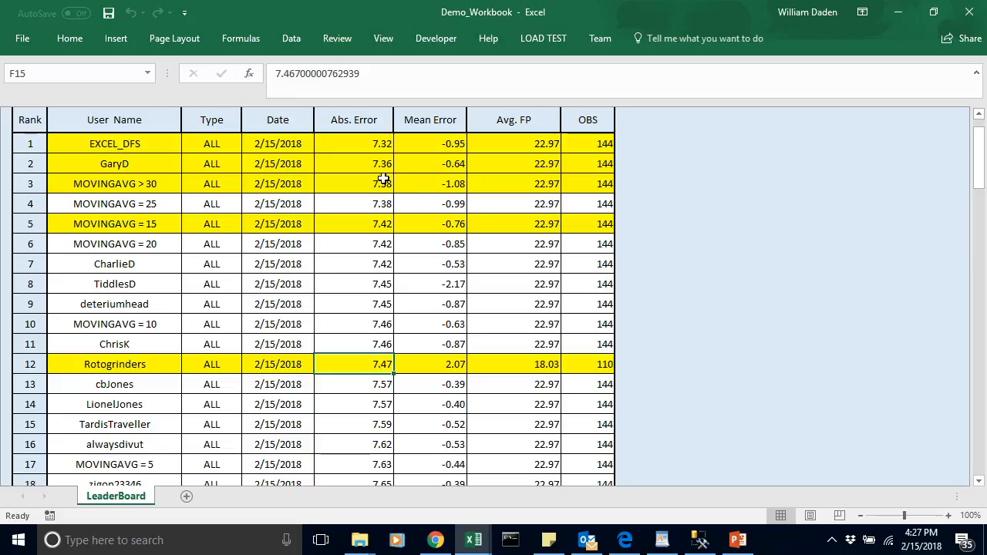
click(132, 368)
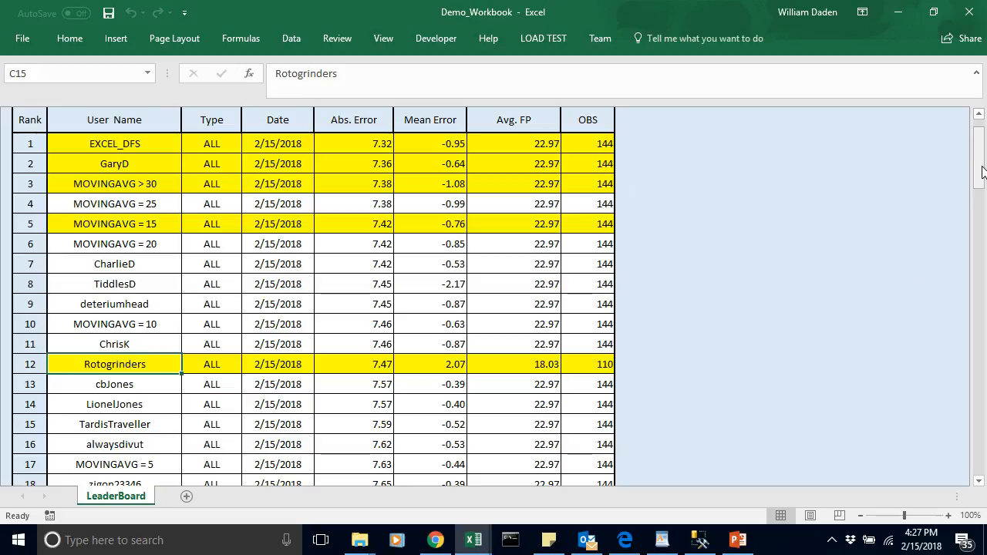
scroll(983, 147, up, 2)
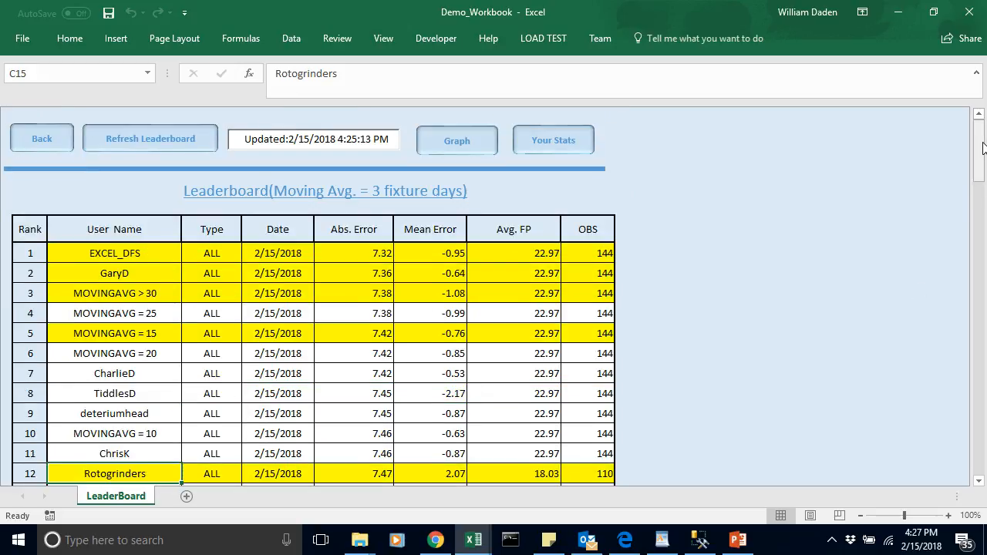
Step: Leave the Leaderboard and go back through the Estimator to the workbook's Home sheet
click(39, 147)
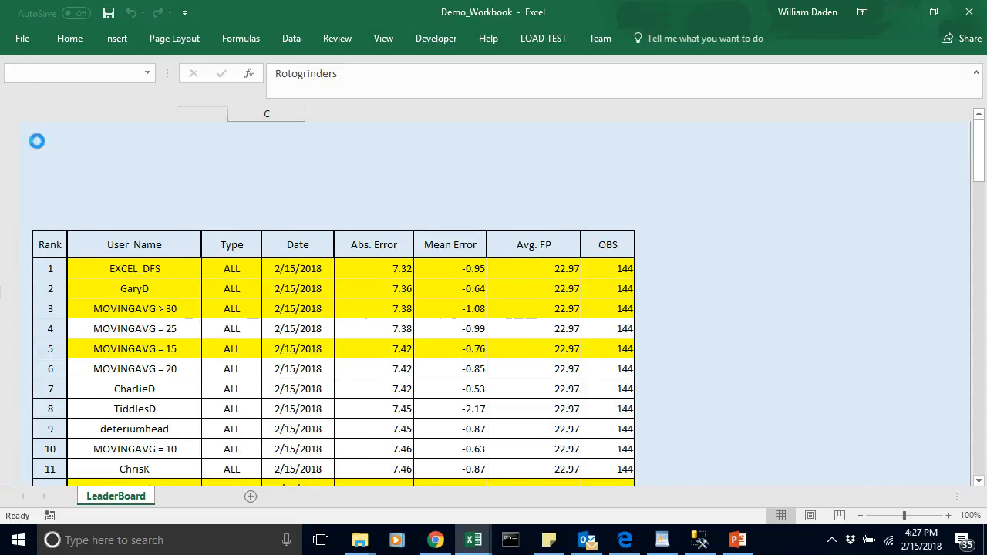
click(694, 219)
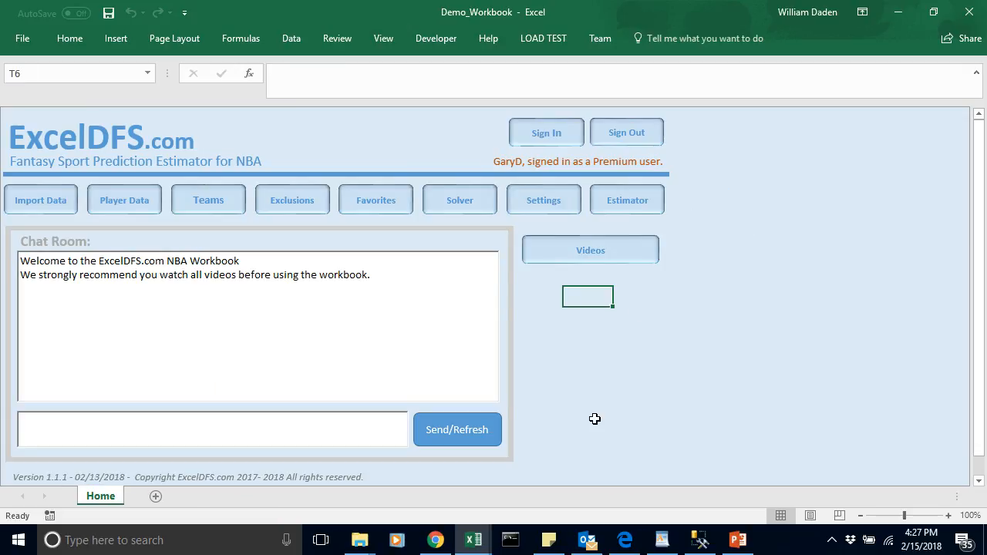
click(595, 371)
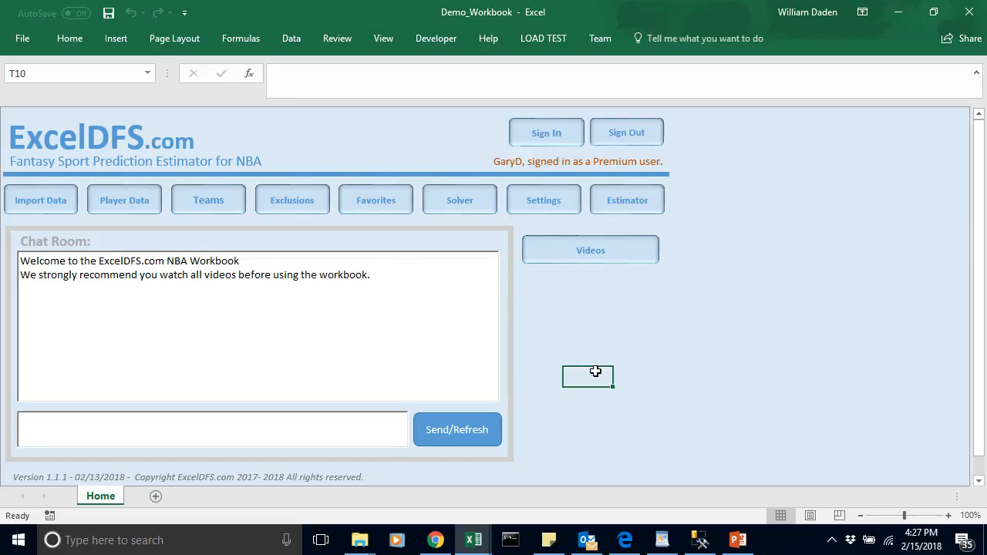